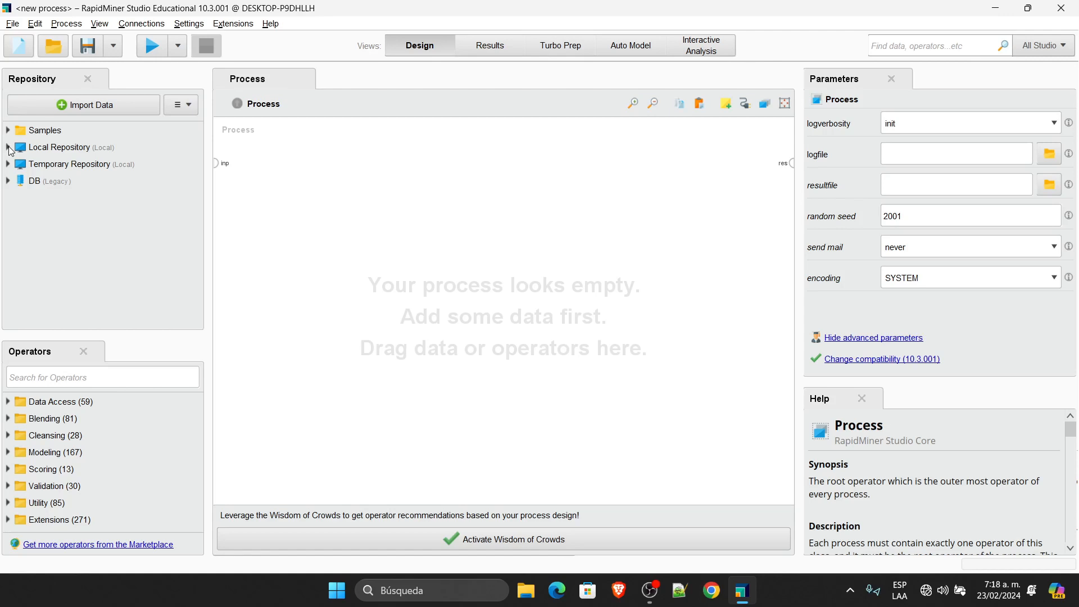
Step: Add a Retrieve drugs200 operator from Local Repository > mineria-de-datos > data to the process
left_click(8, 147)
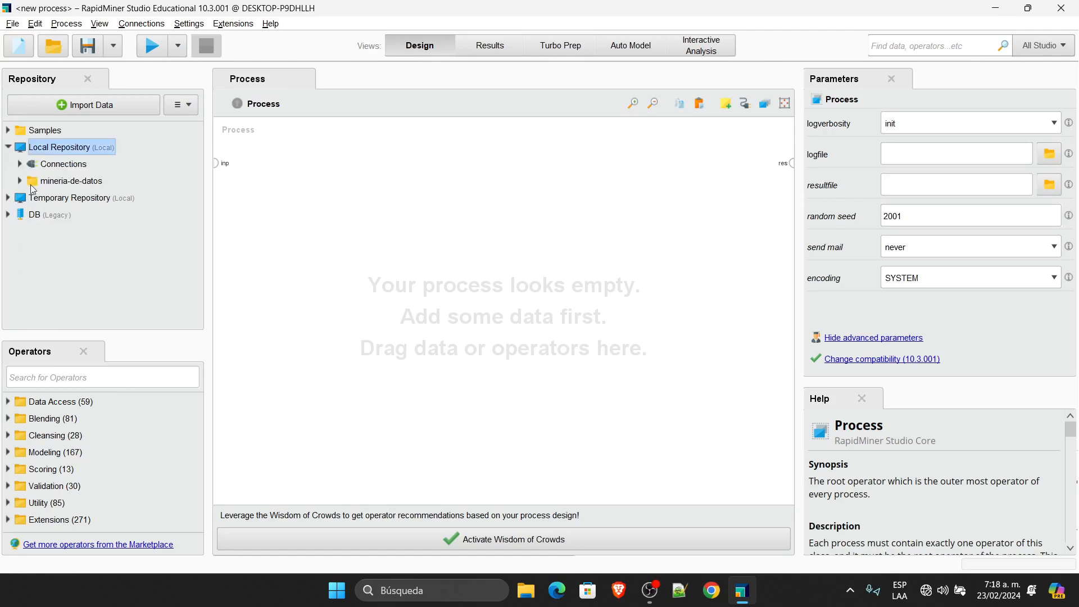
left_click(21, 181)
left_click(32, 198)
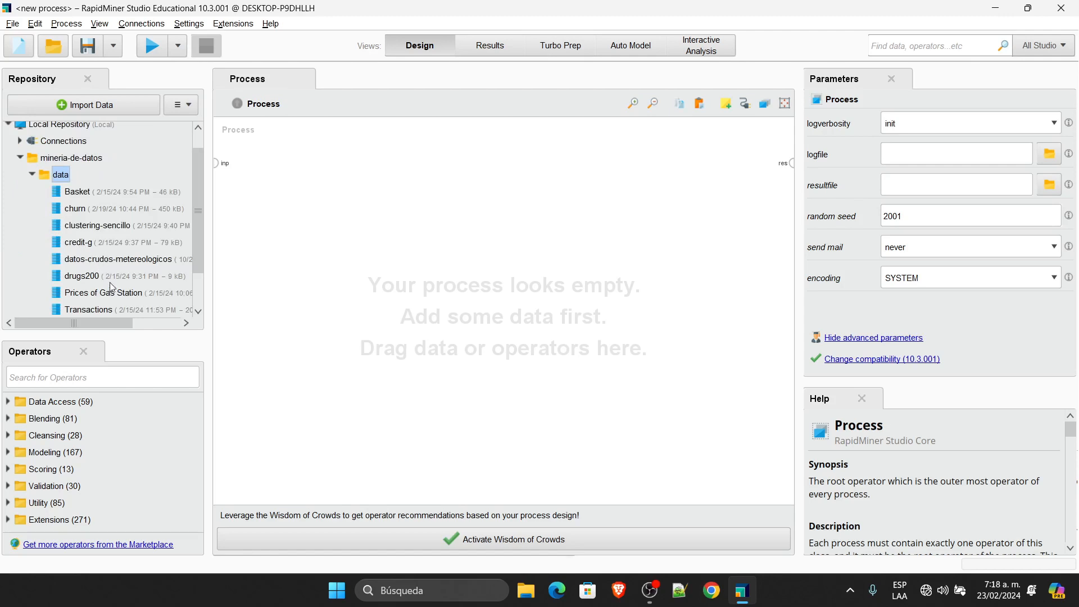
left_click_drag(93, 278, 332, 171)
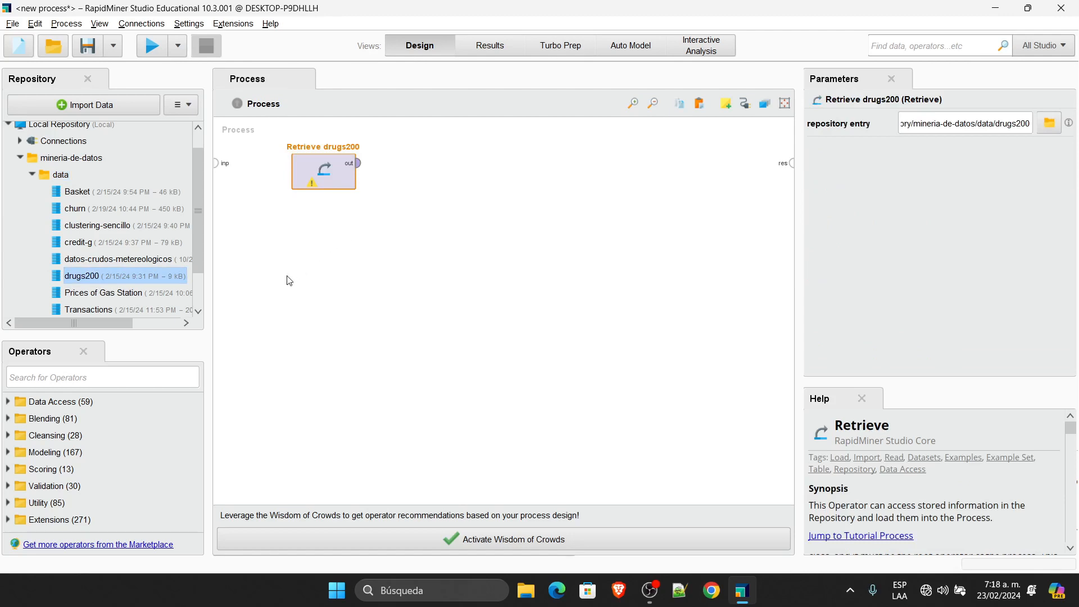
left_click(98, 379)
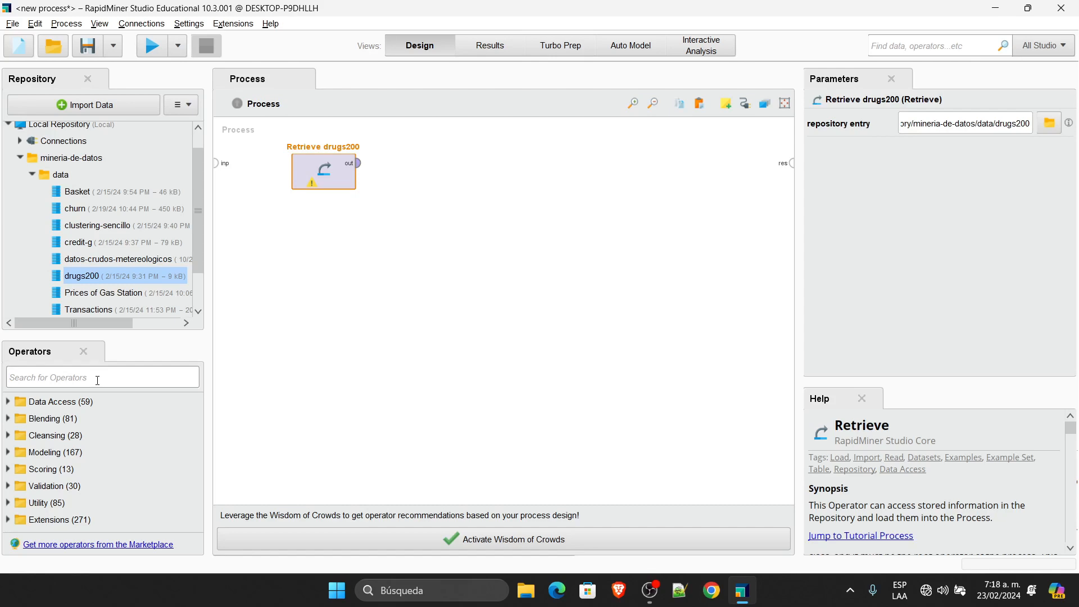
Step: Place a Split Data operator after Retrieve drugs200 and wire its two partition outputs to results
type("split")
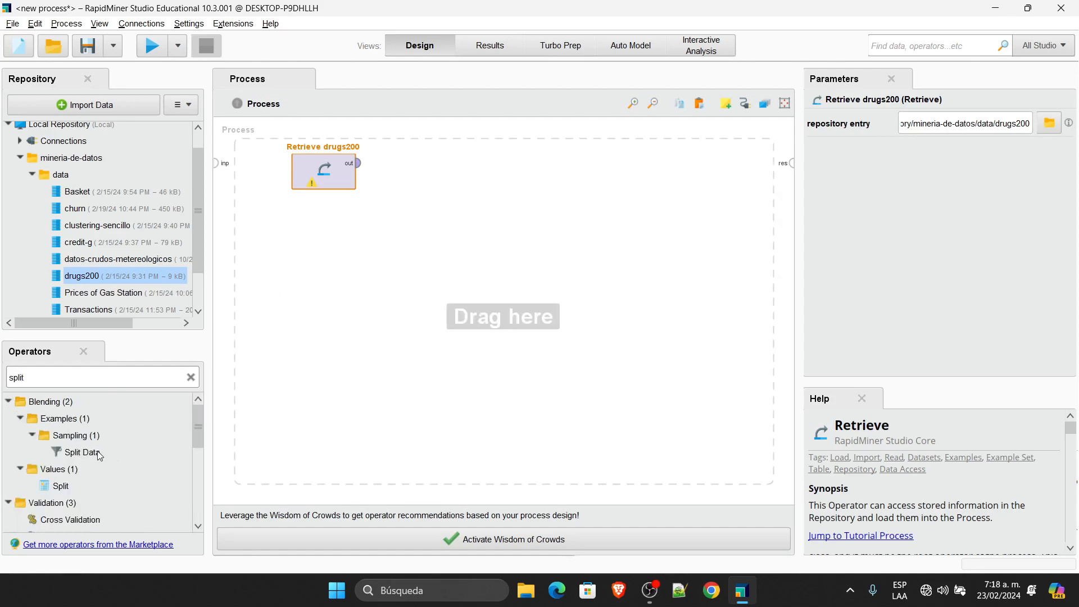
left_click_drag(97, 453, 383, 164)
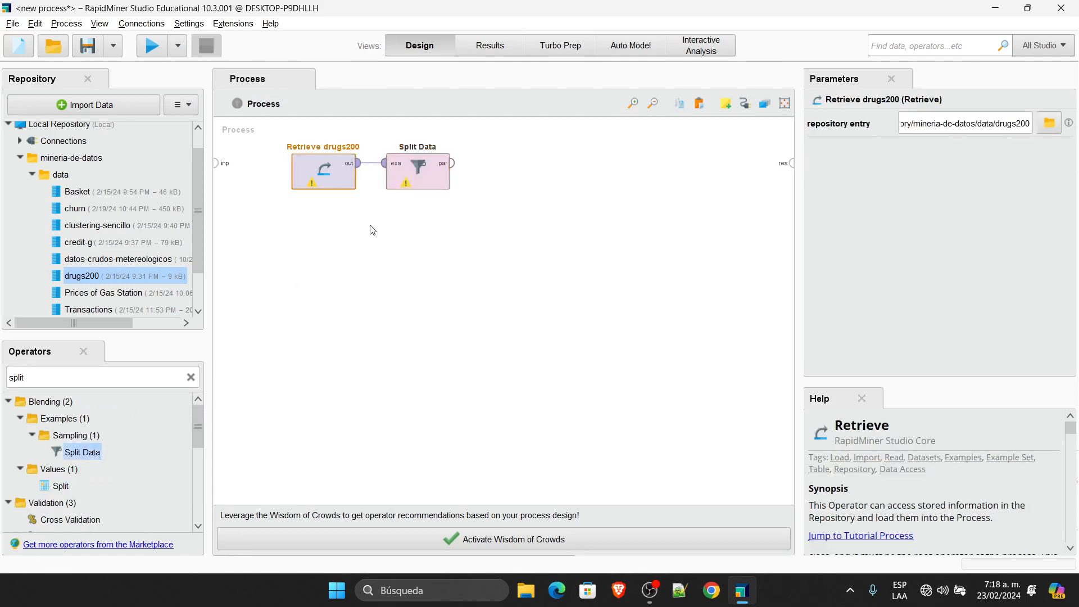
left_click(452, 164)
left_click(791, 166)
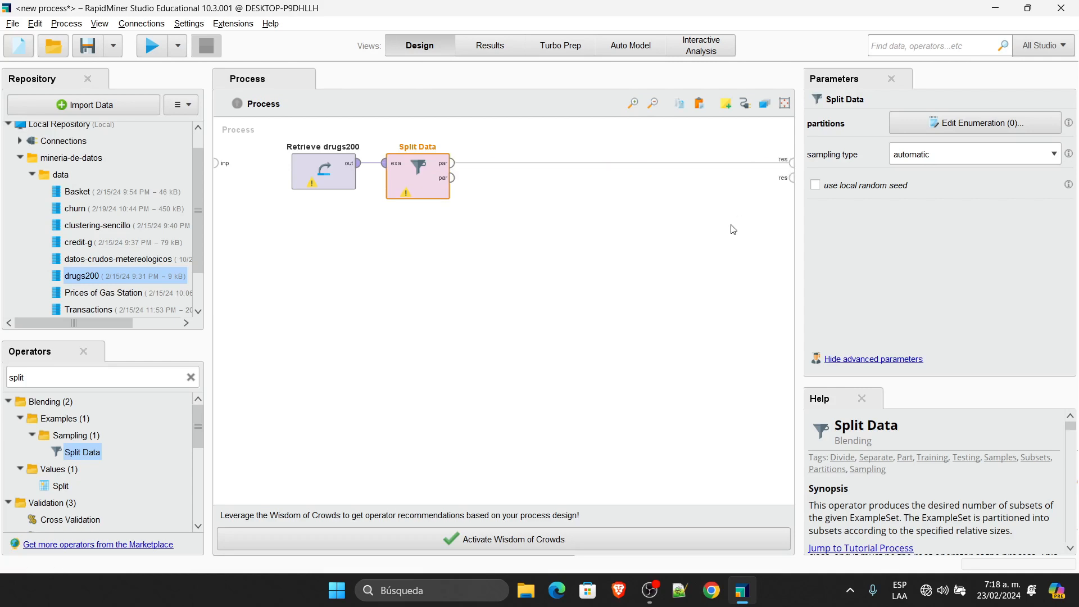
left_click(453, 178)
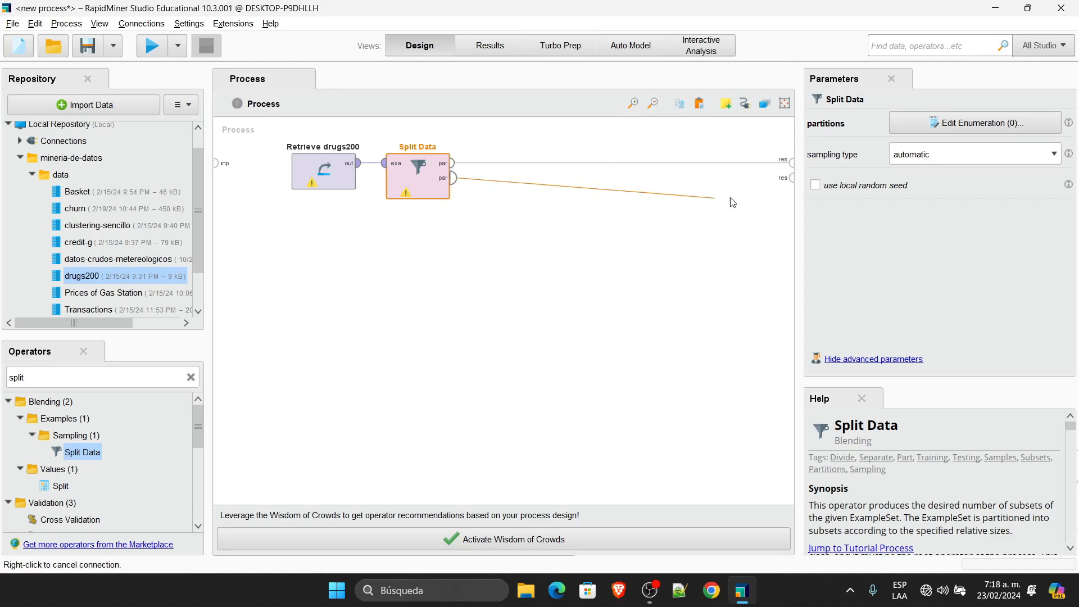
left_click(791, 178)
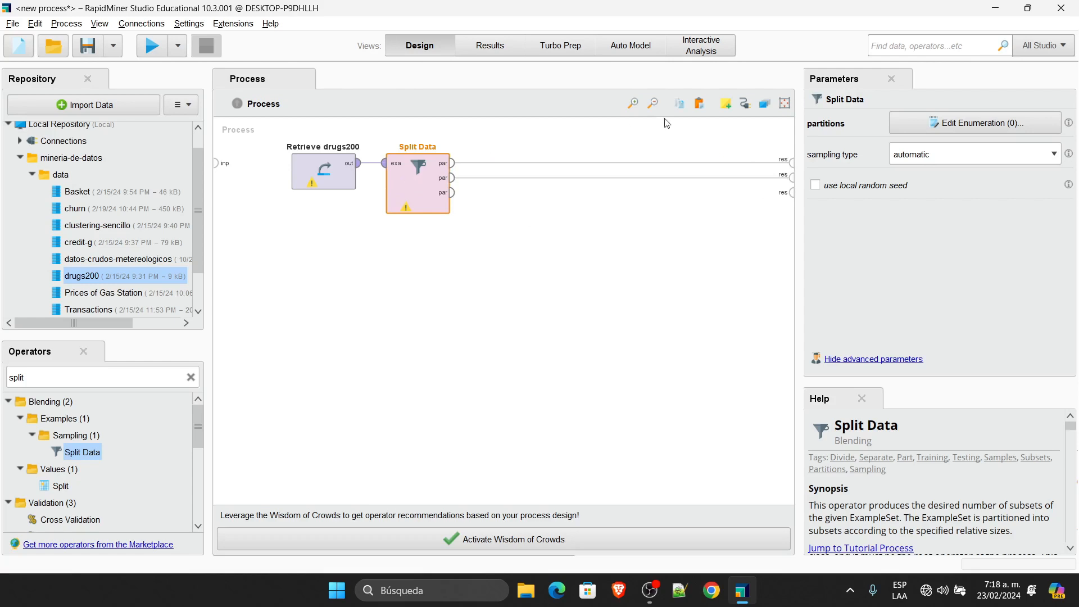
Step: Give Split Data two partition ratio entries, 0.8 and 0.2
left_click(1012, 129)
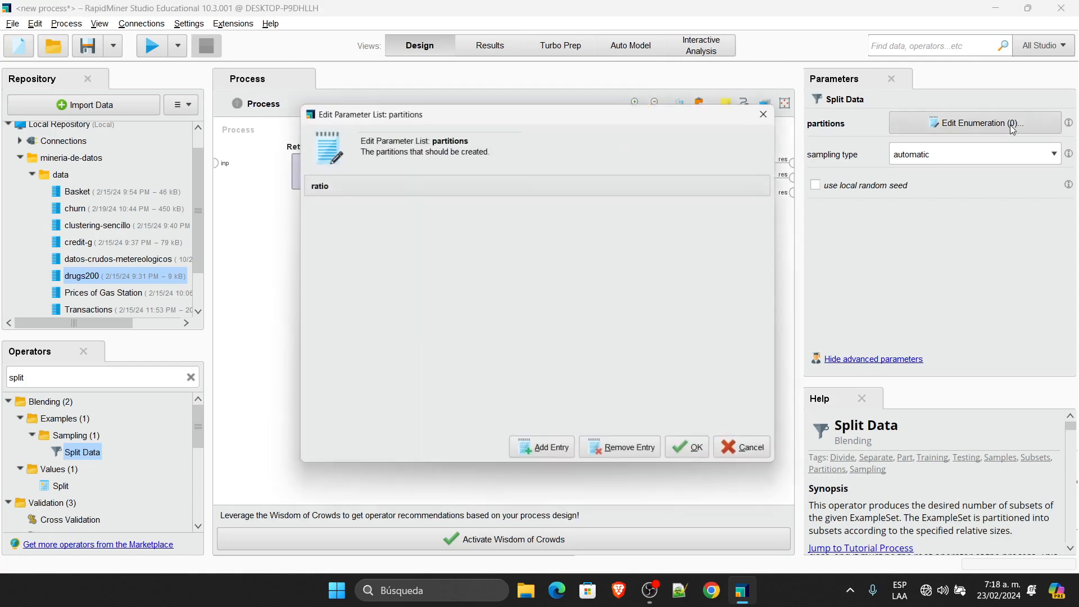
left_click(543, 461)
left_click(541, 458)
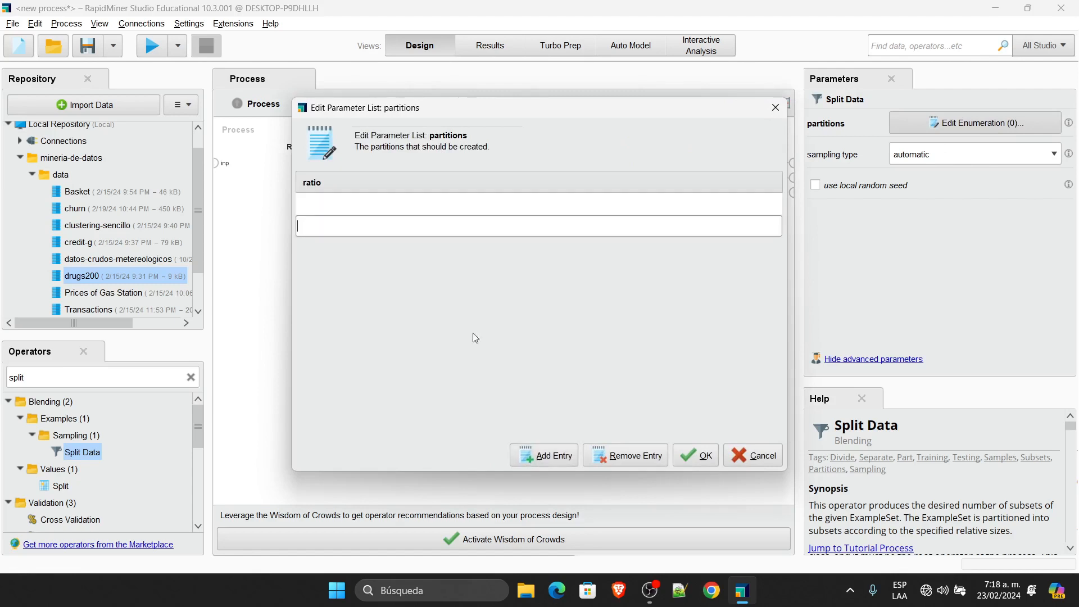
left_click(332, 204)
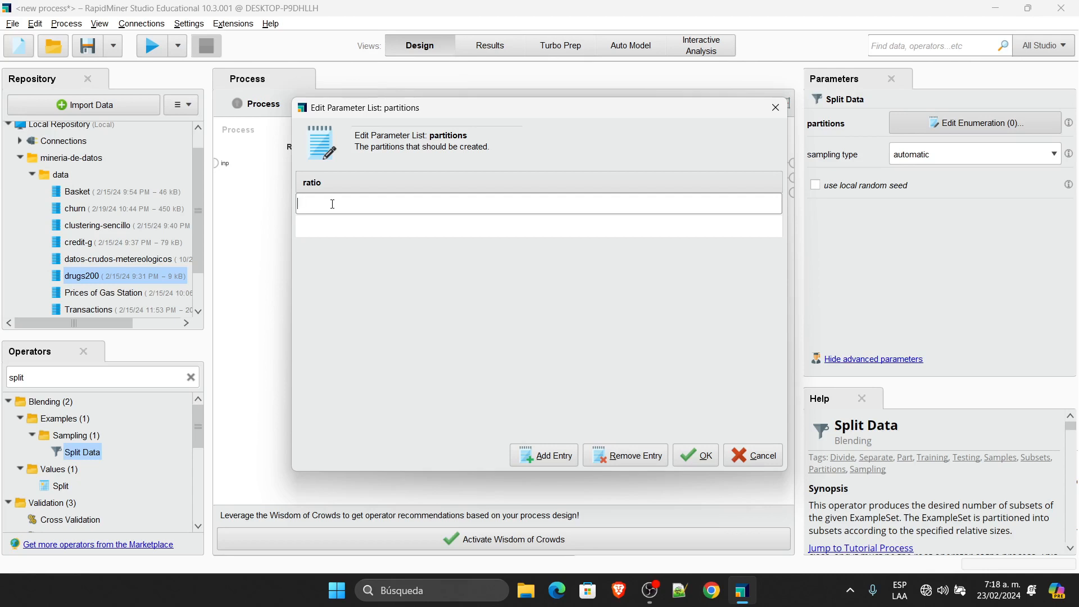
type("0.8")
left_click(309, 231)
type("0.2")
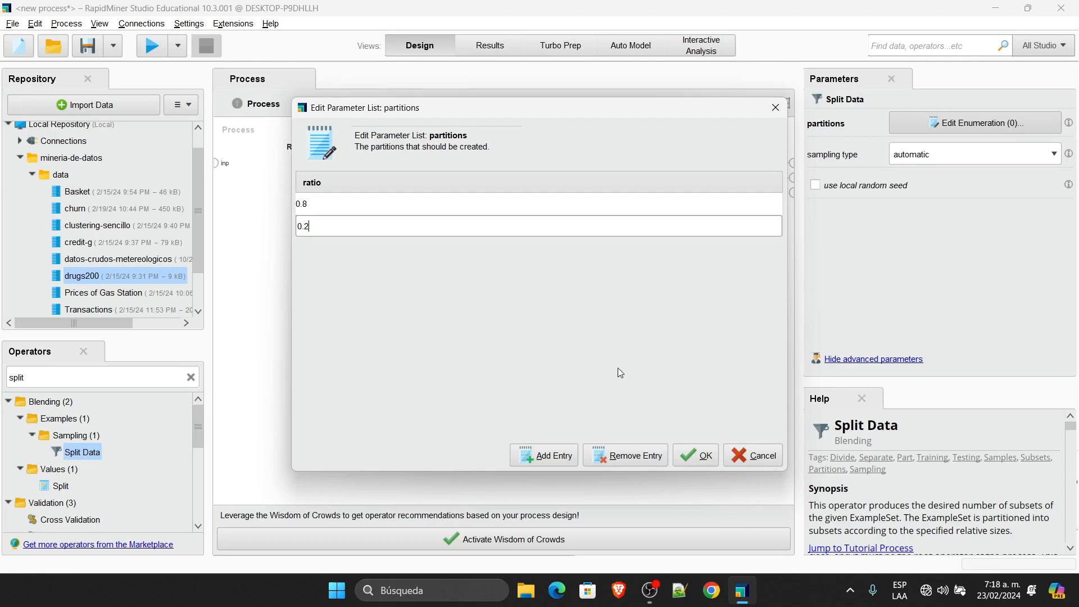
left_click(696, 454)
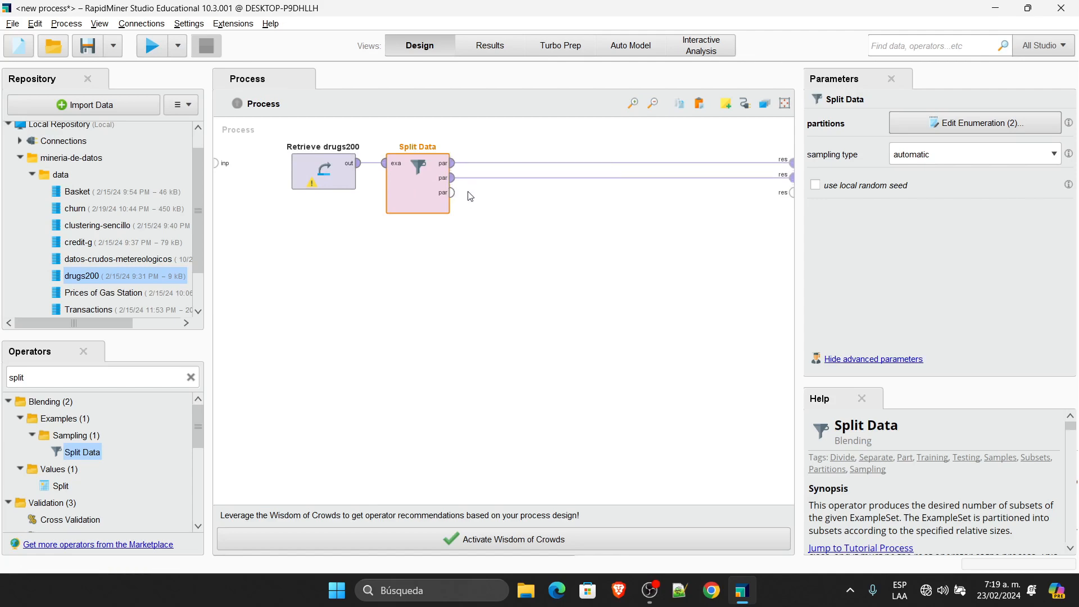
Step: Run the process, inspect the 160- and 40-example split sets, then return to Design
left_click(147, 46)
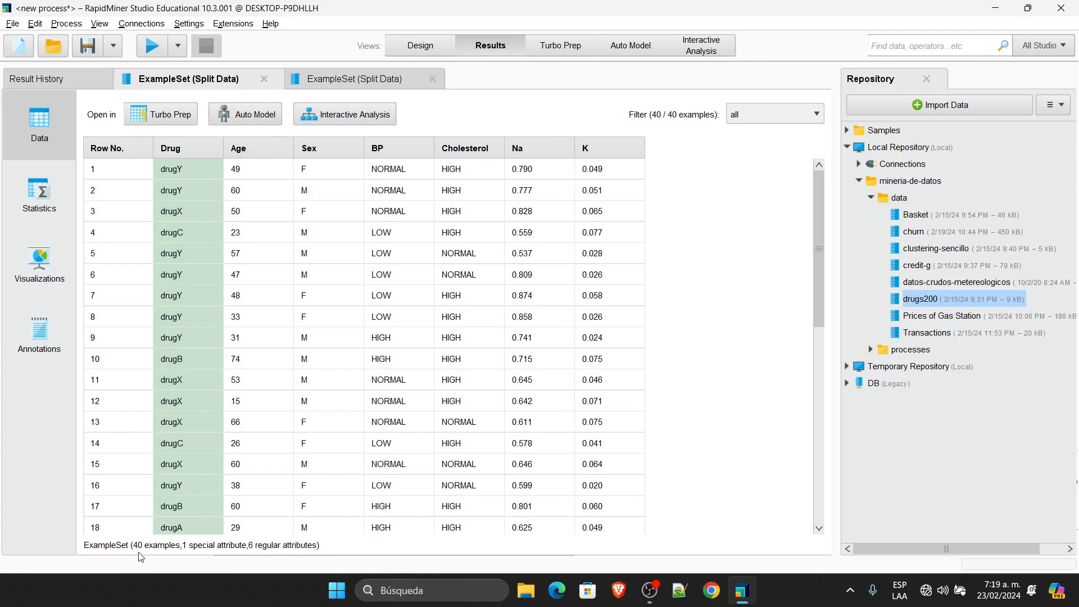
left_click(368, 80)
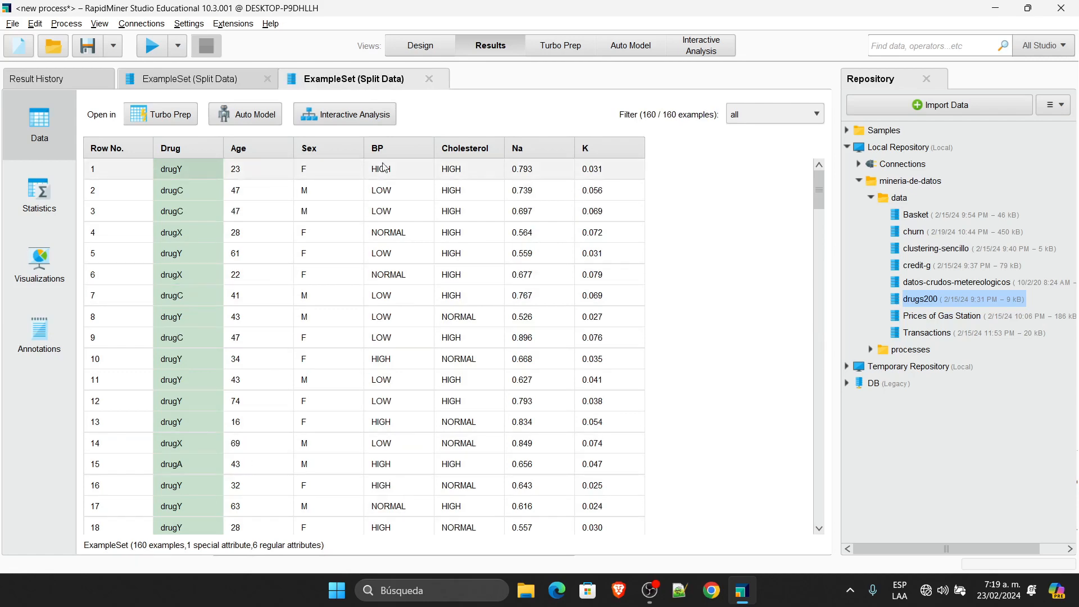
left_click(414, 48)
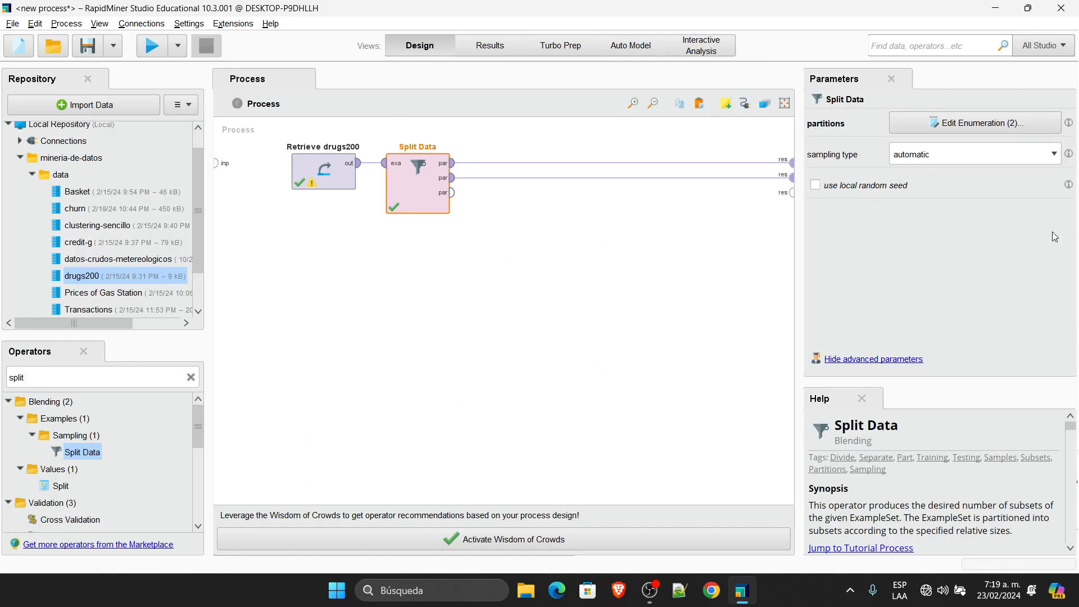
Step: Switch Split Data's sampling type to stratified sampling and rerun the process
left_click(1028, 157)
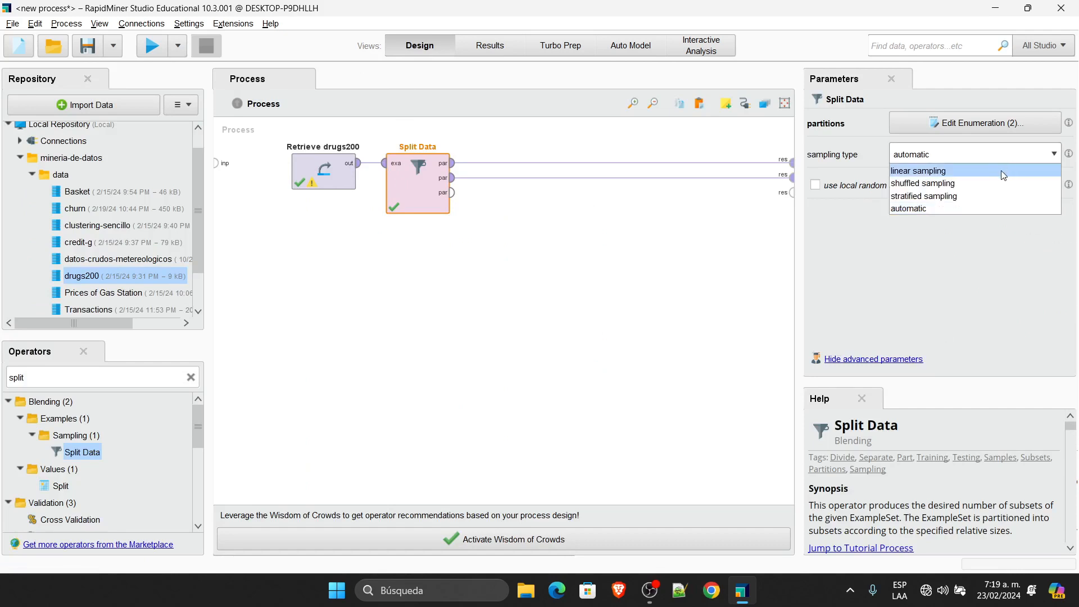
left_click(987, 198)
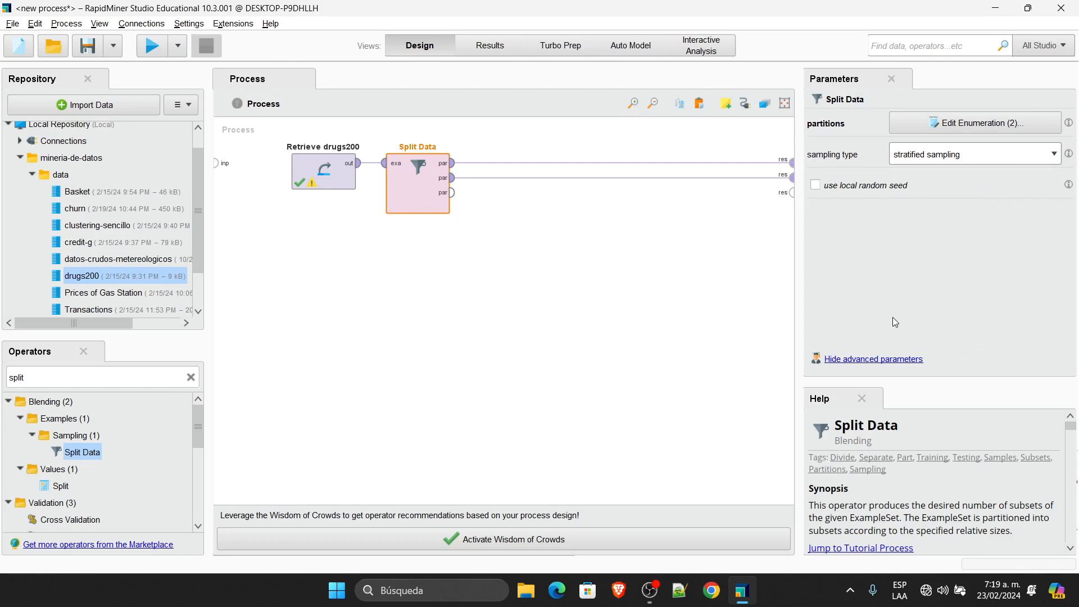
left_click(152, 47)
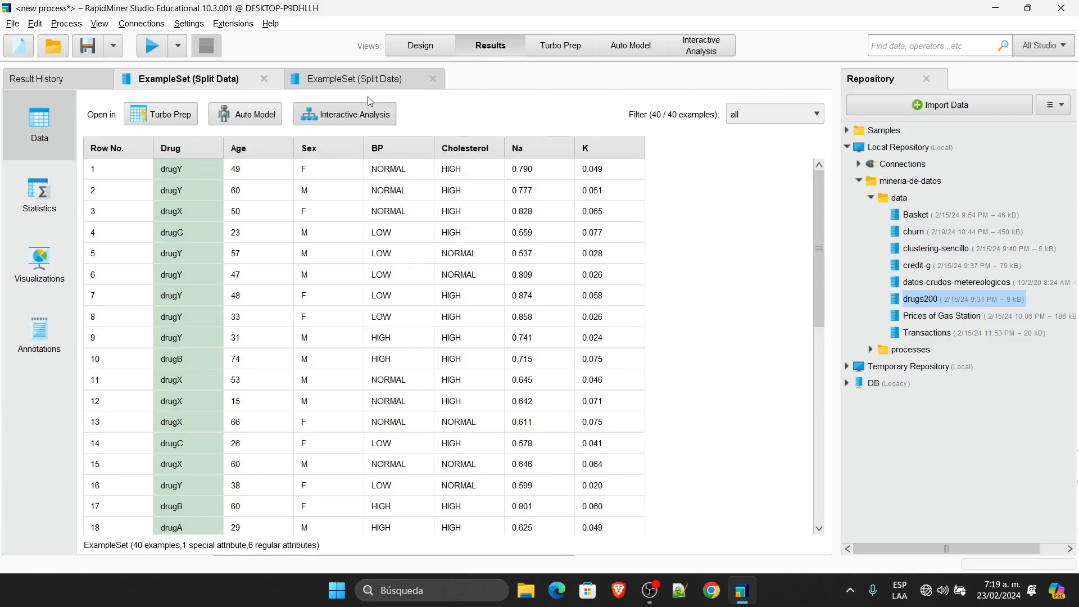
Step: Compare the Drug label distributions in the 160- and 40-example sets' Statistics
left_click(377, 78)
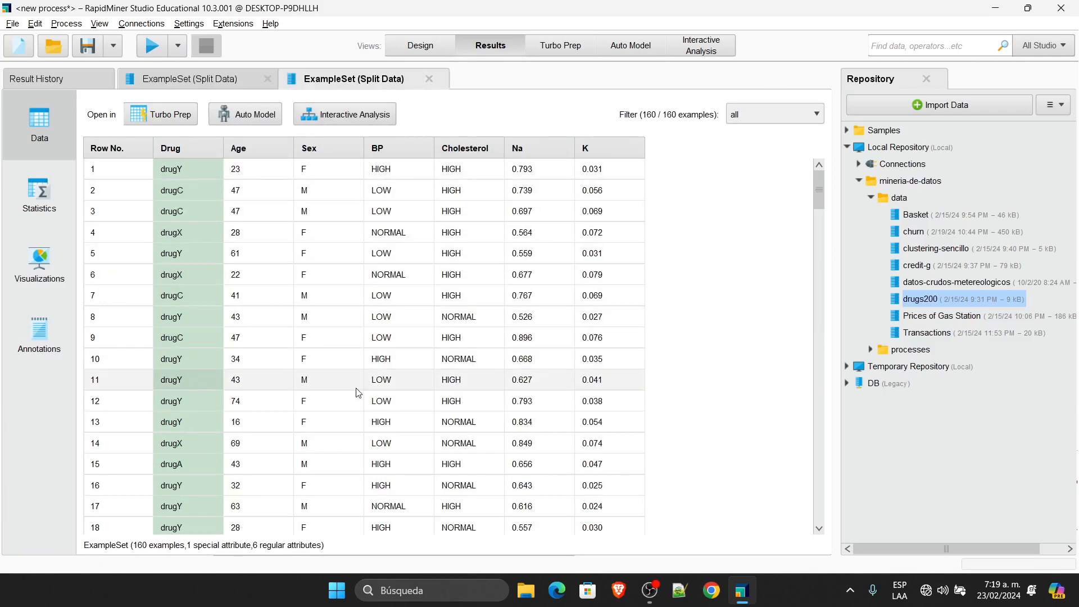
left_click(46, 197)
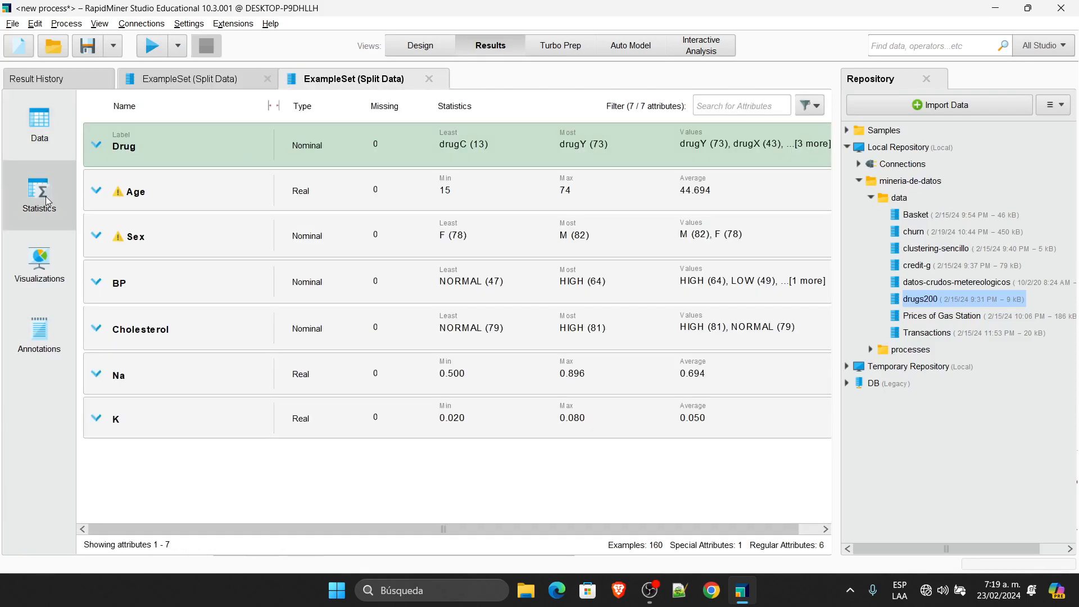
left_click(99, 146)
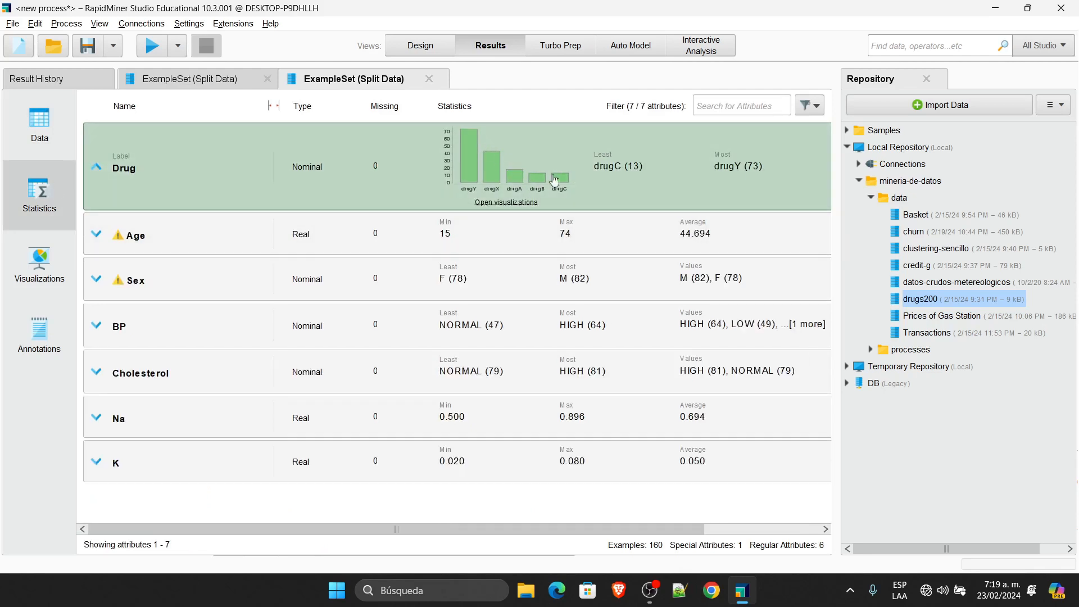
left_click(217, 81)
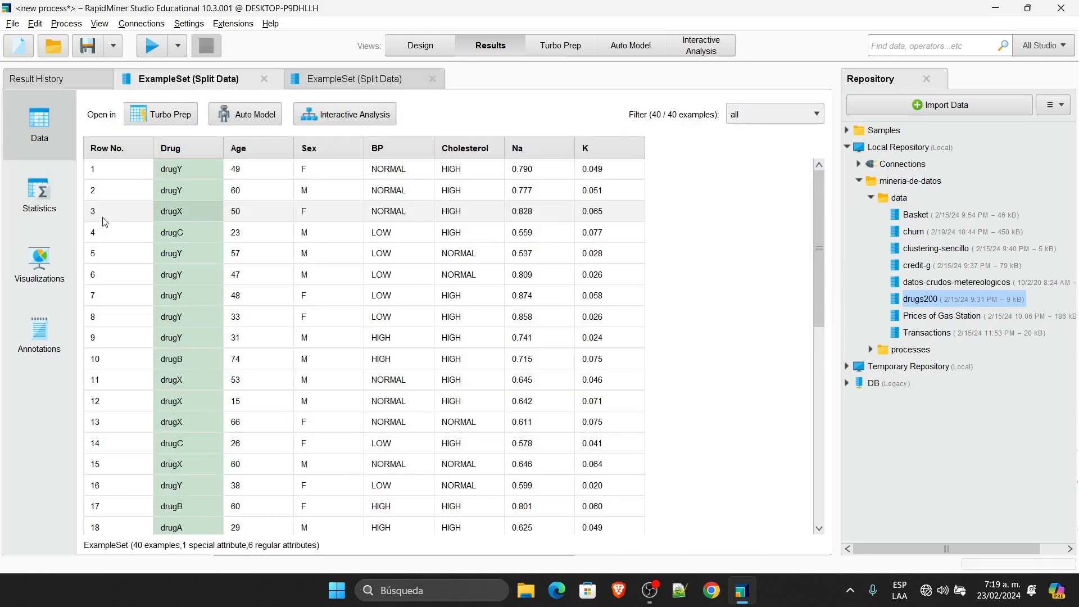
left_click(41, 194)
left_click(138, 163)
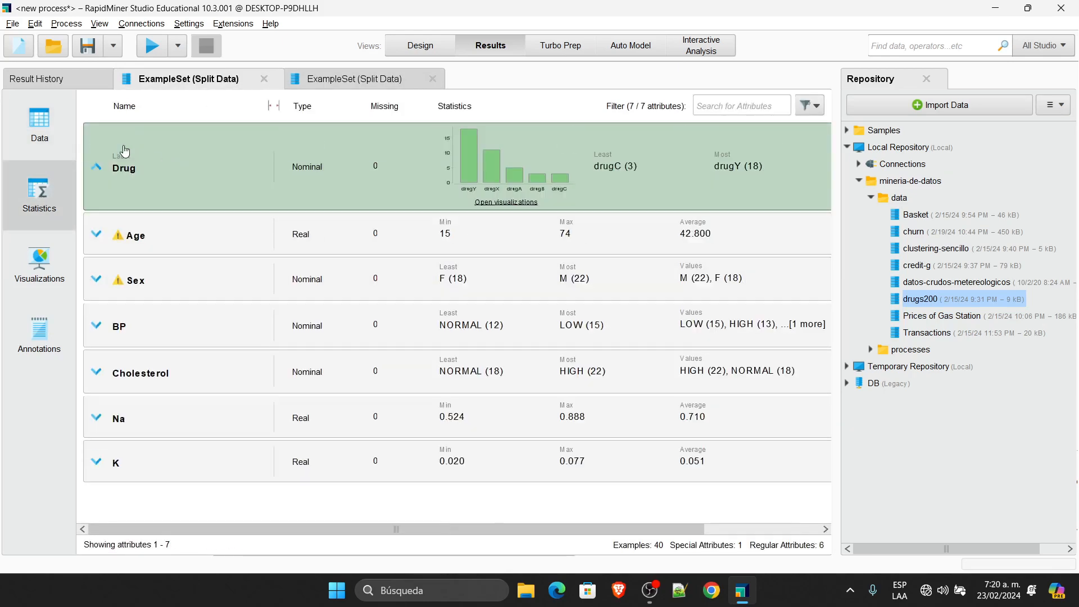
left_click(360, 80)
left_click(236, 82)
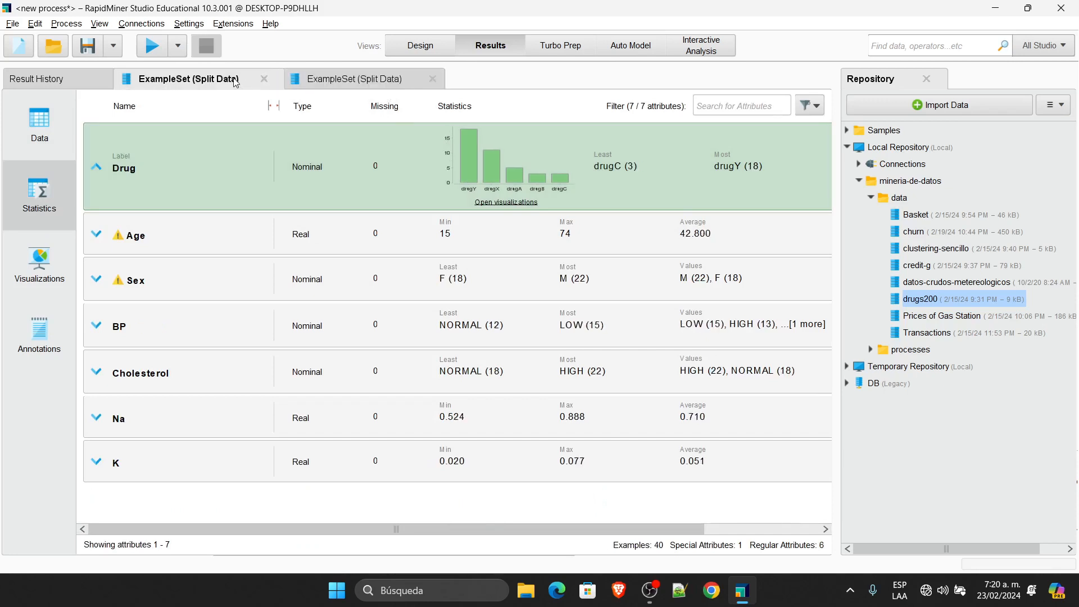
left_click(345, 81)
left_click(227, 83)
Step: Close both split result tabs and delete both runs from Result History
left_click(264, 82)
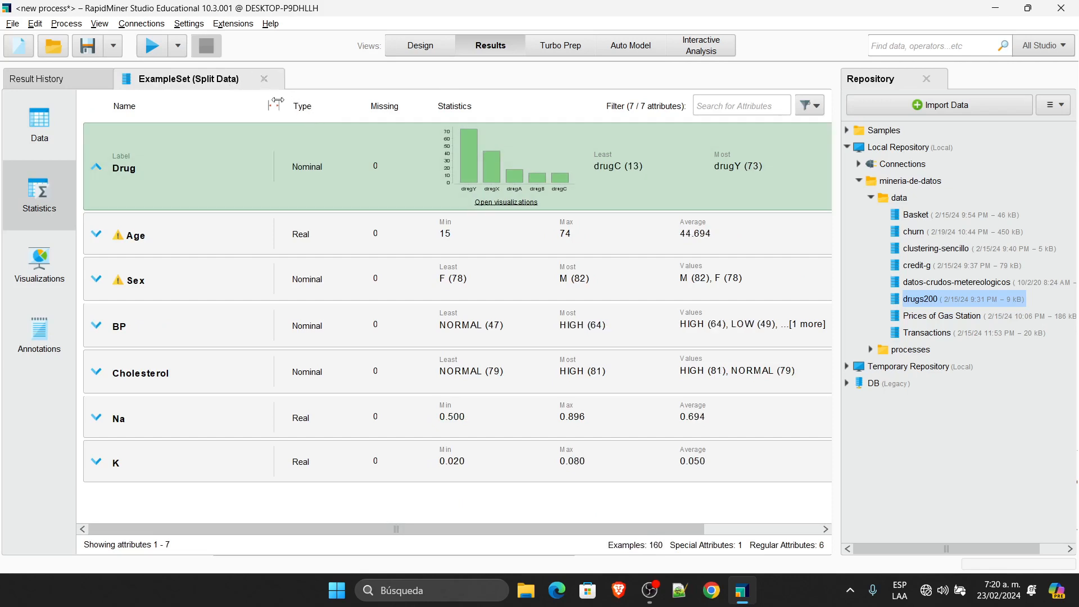
left_click(264, 81)
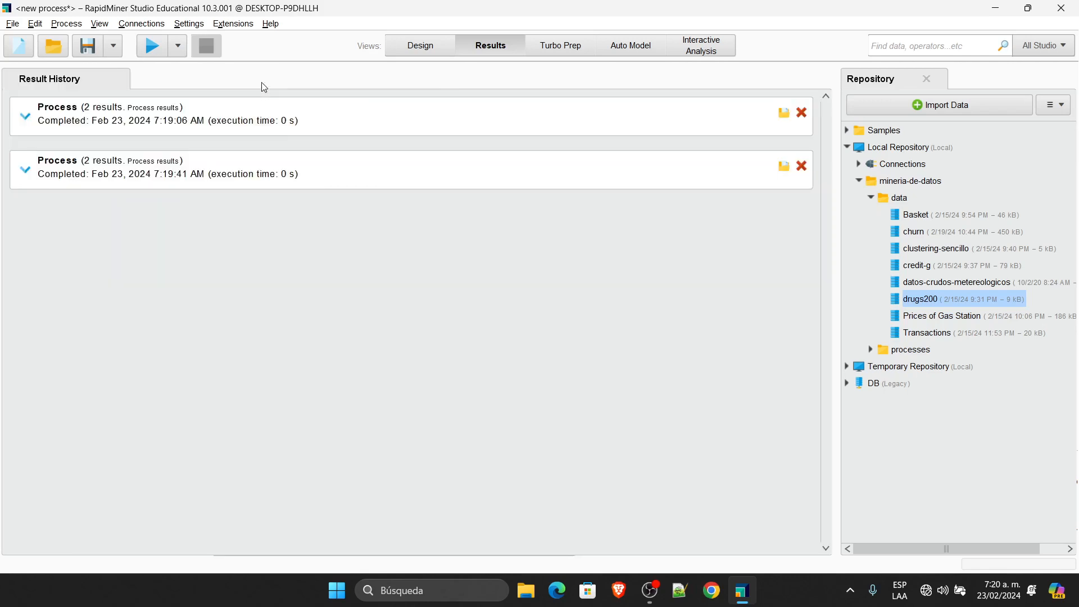
left_click(802, 112)
left_click(801, 111)
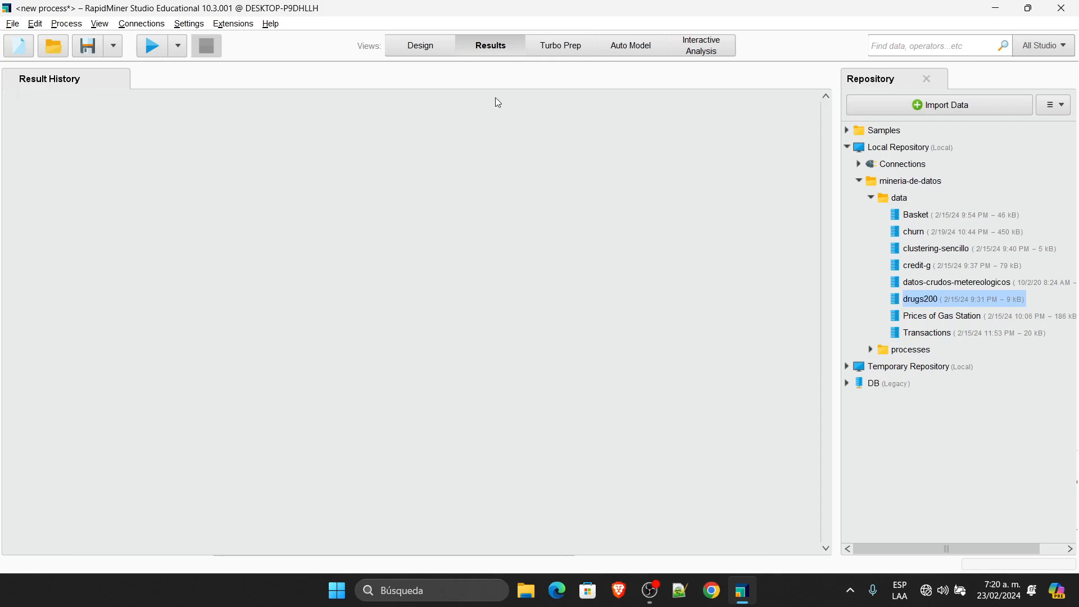
Step: Back in Design, set Split Data to shuffled sampling and run the process
left_click(423, 48)
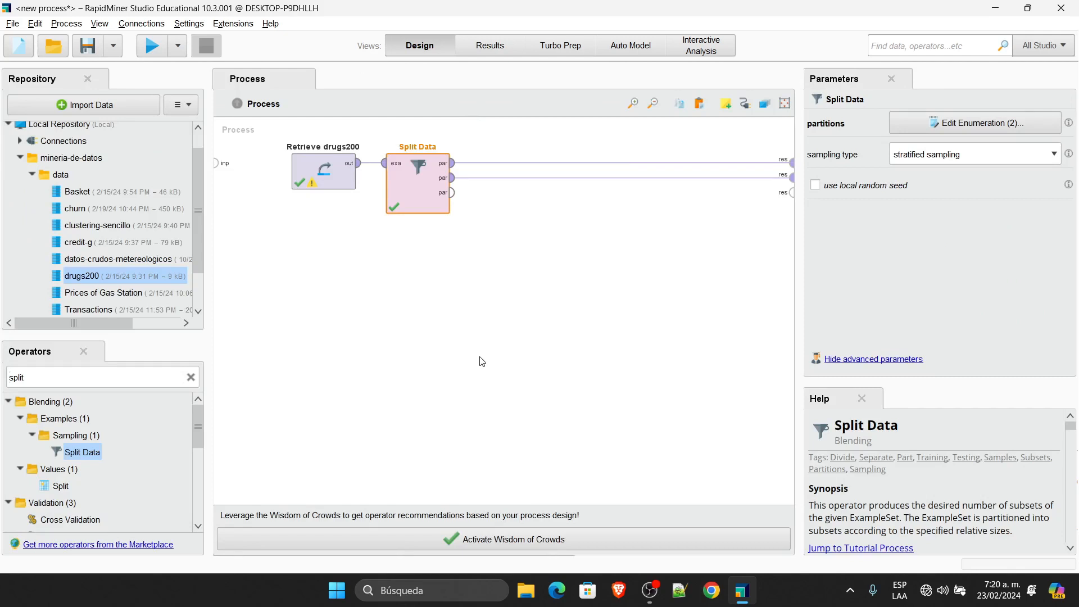
left_click(1032, 159)
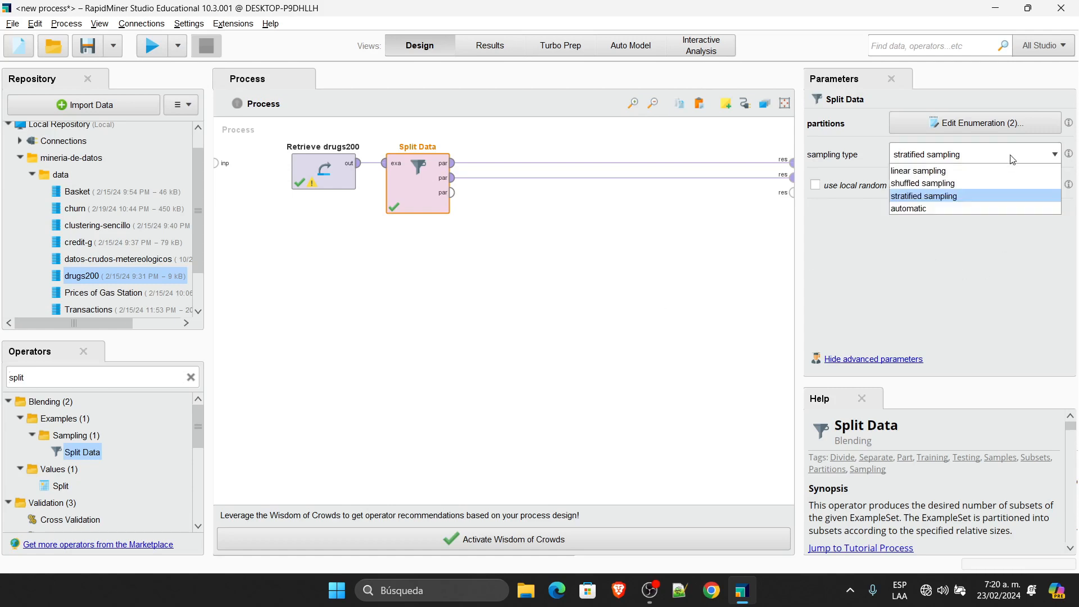
left_click(973, 184)
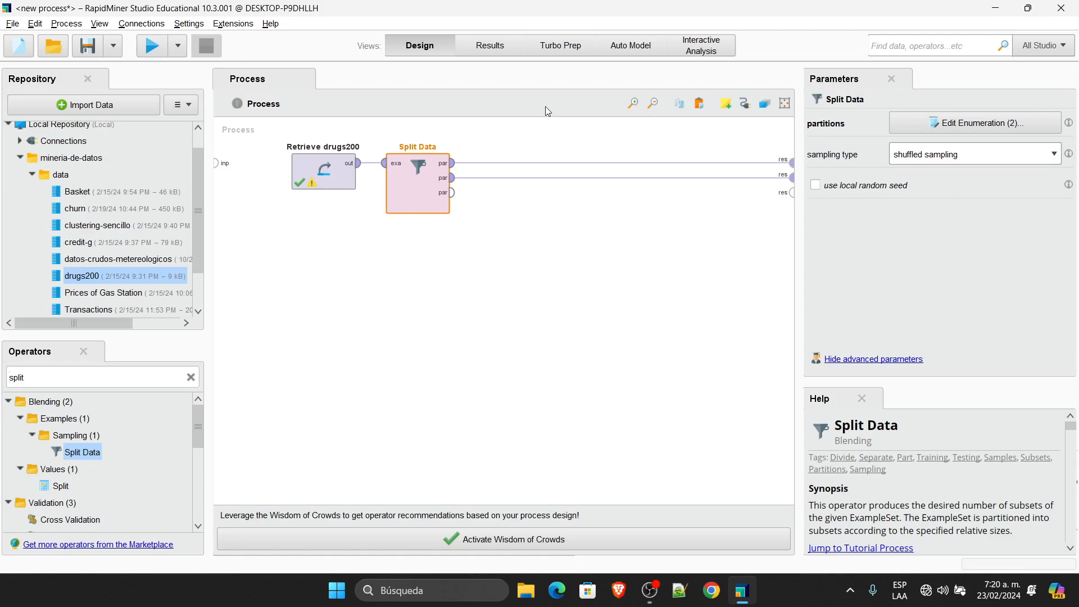
left_click(151, 46)
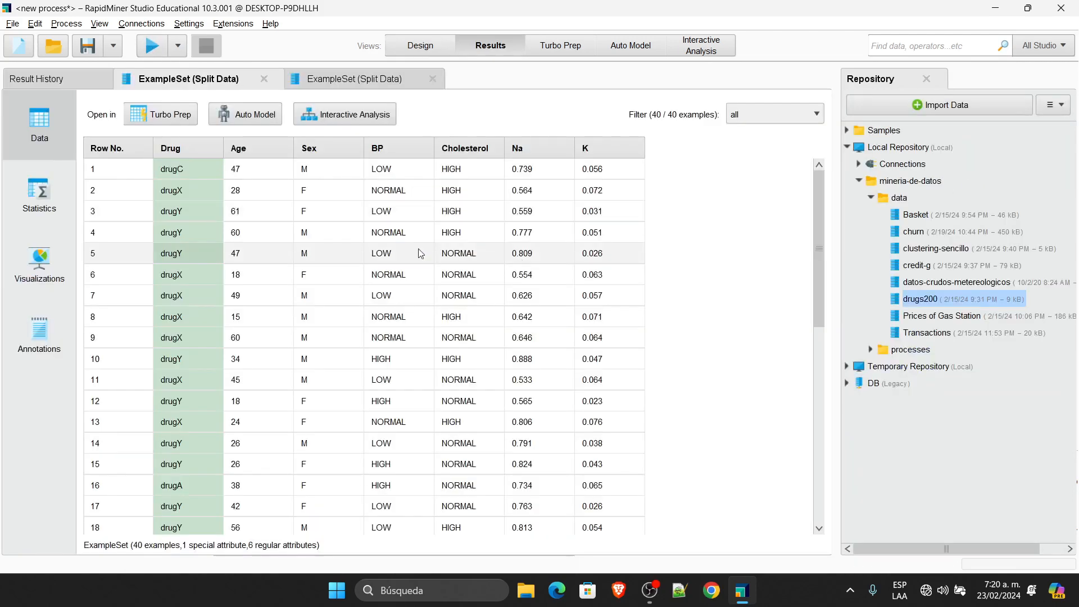
Step: Compare Drug distributions of the shuffled partitions; the 160-example set ranges drugC (13) to drugY (70)
left_click(360, 81)
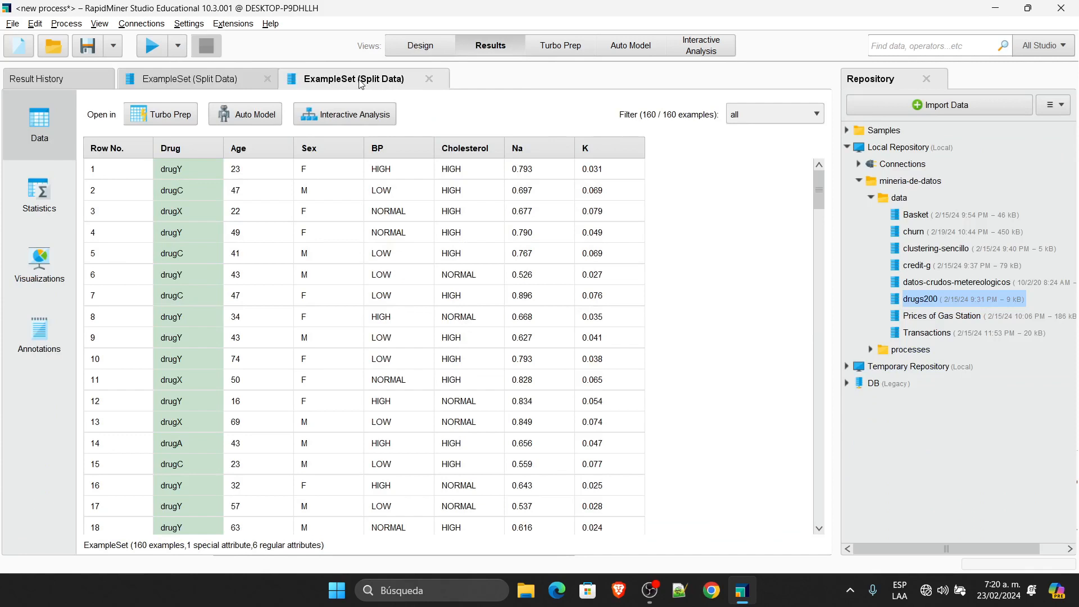
left_click(35, 192)
left_click(96, 145)
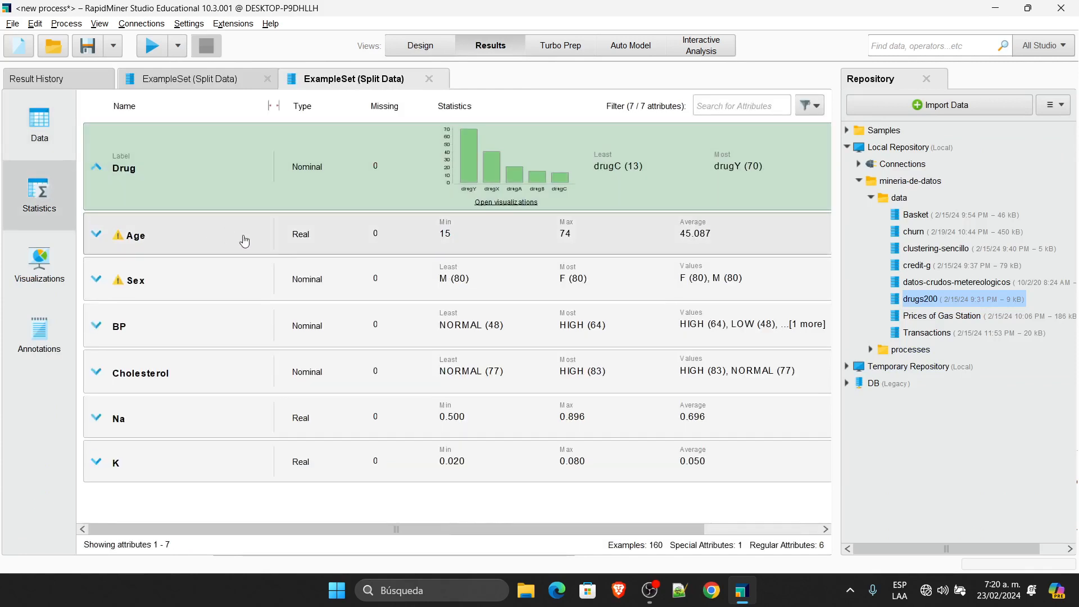
left_click(217, 83)
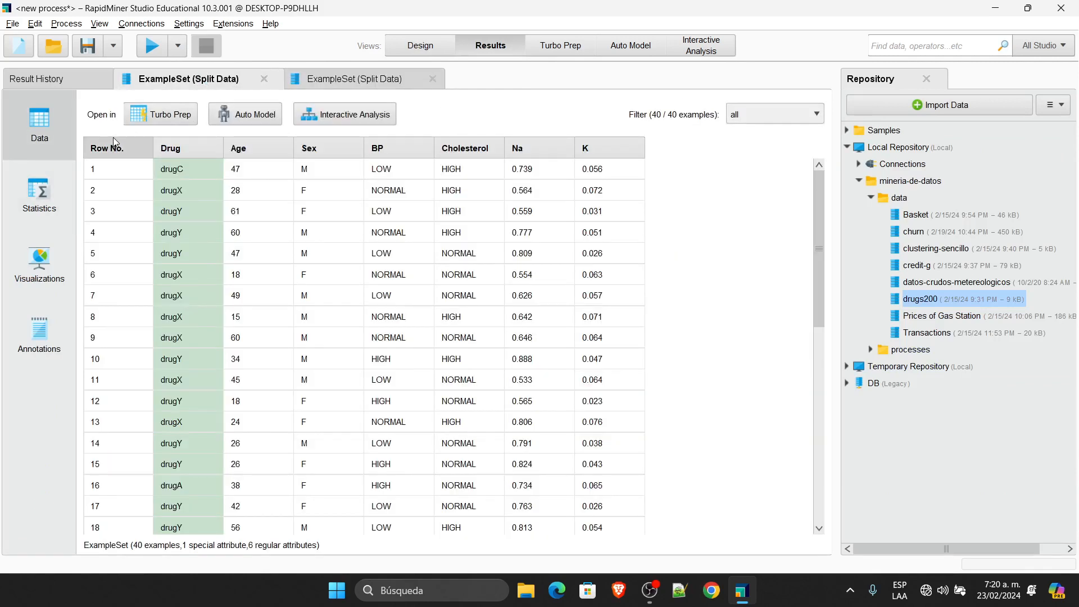
left_click(50, 194)
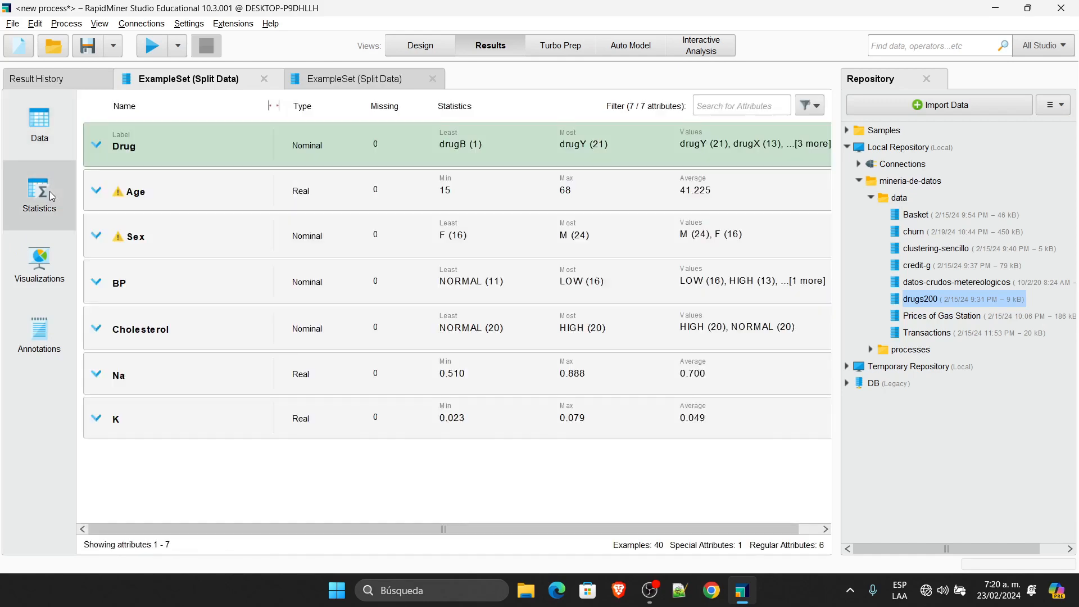
left_click(98, 151)
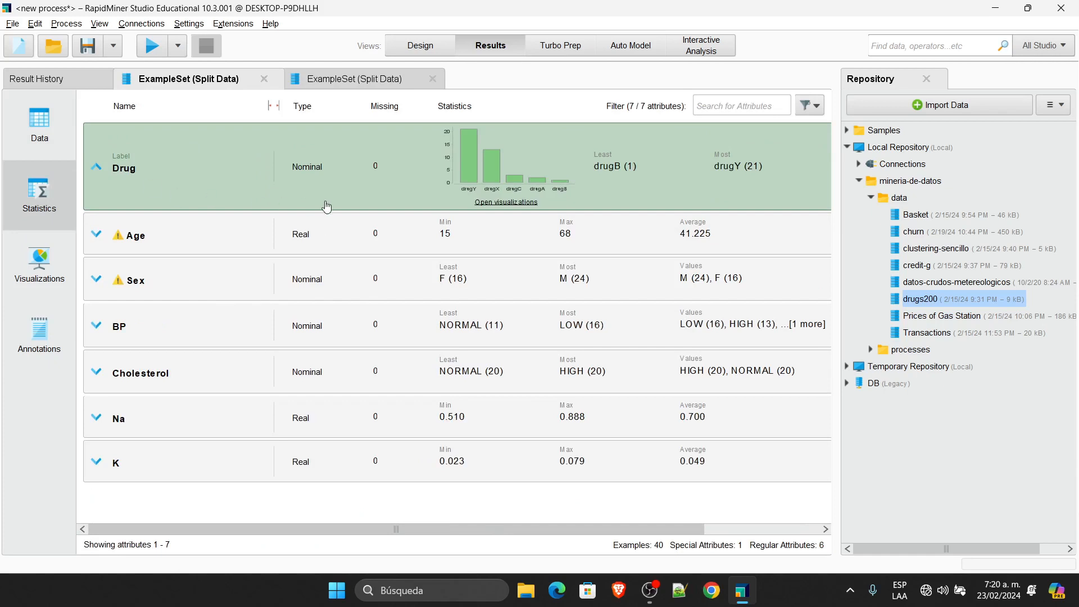
left_click(329, 82)
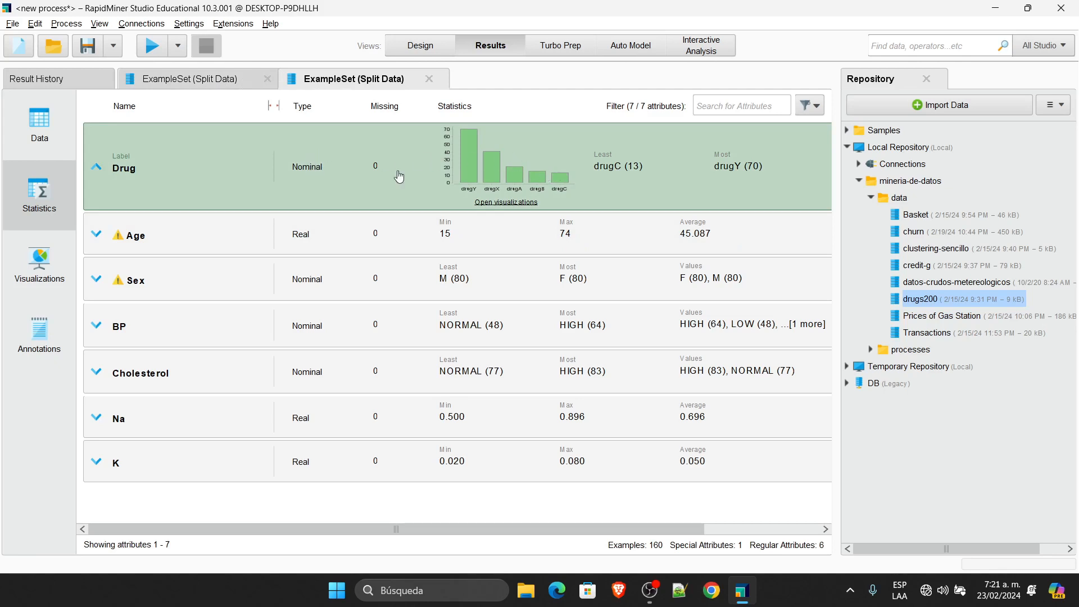
left_click(163, 79)
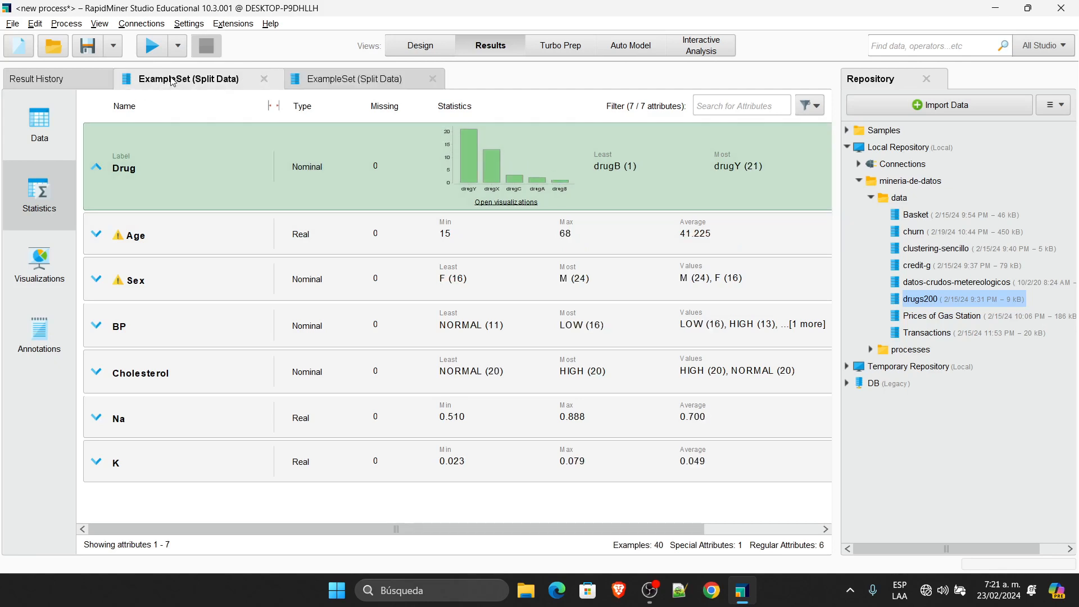
left_click(338, 81)
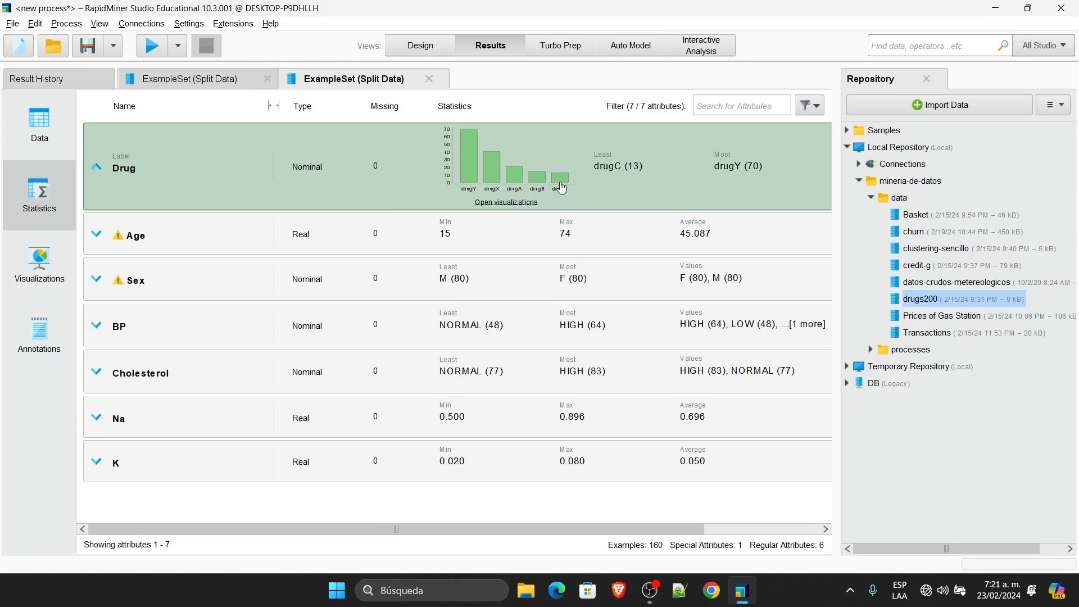
Step: Show the shuffled 40-example partition's statistics, where drugY is most frequent at 21
left_click(186, 78)
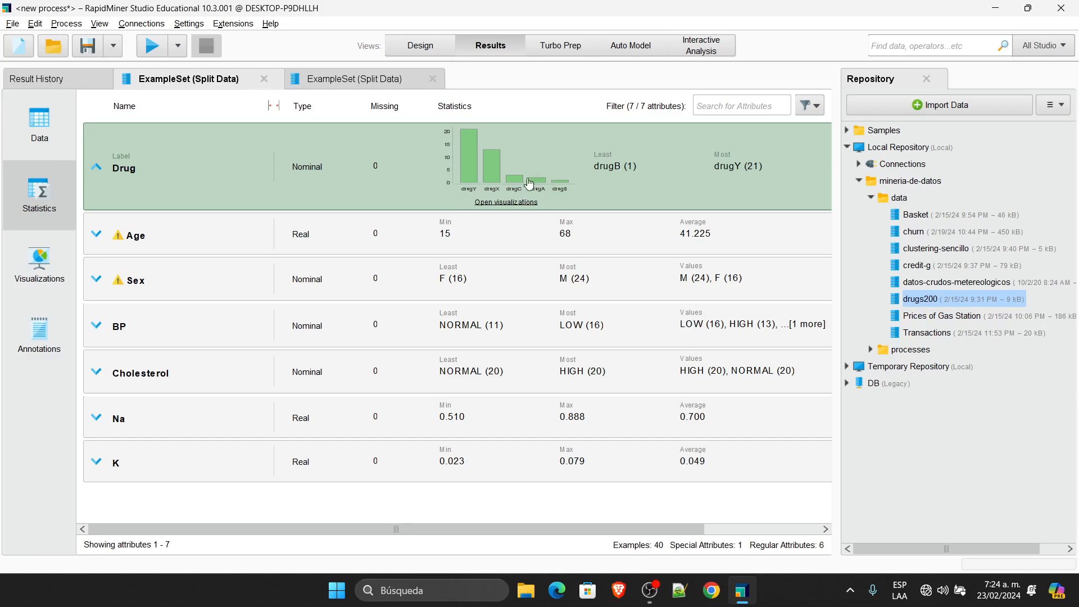
Step: In Design, remove a Split Data output link and reconnect its second partition to results
left_click(437, 44)
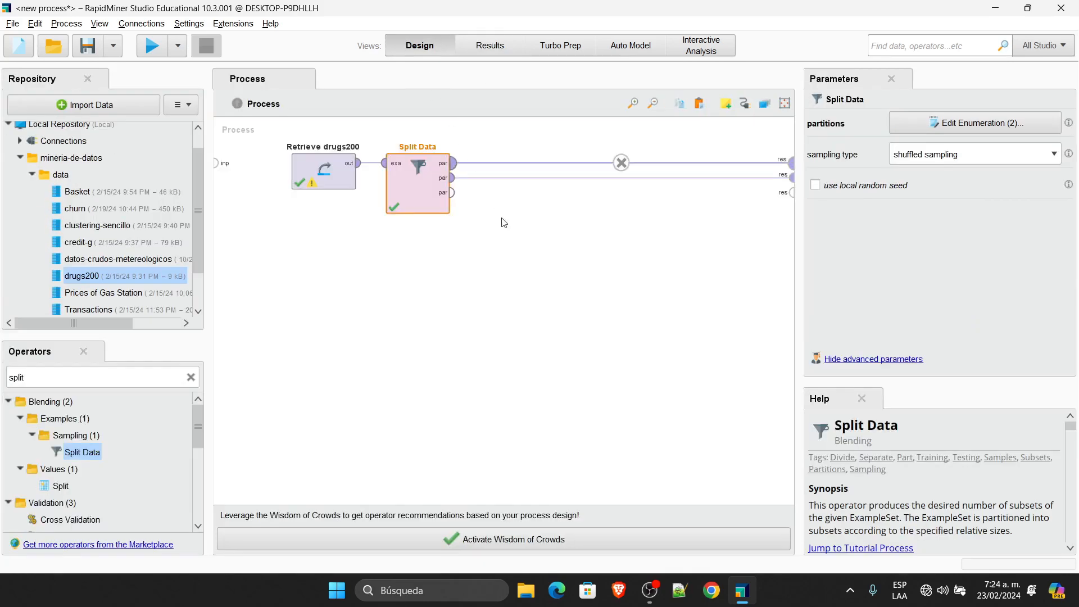
left_click(620, 166)
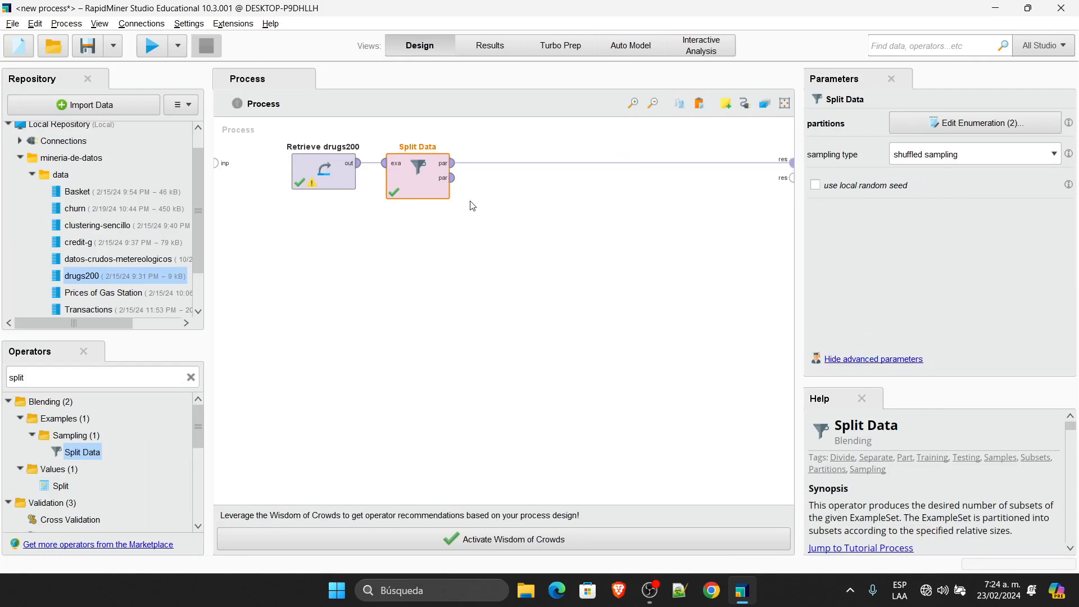
left_click(508, 218)
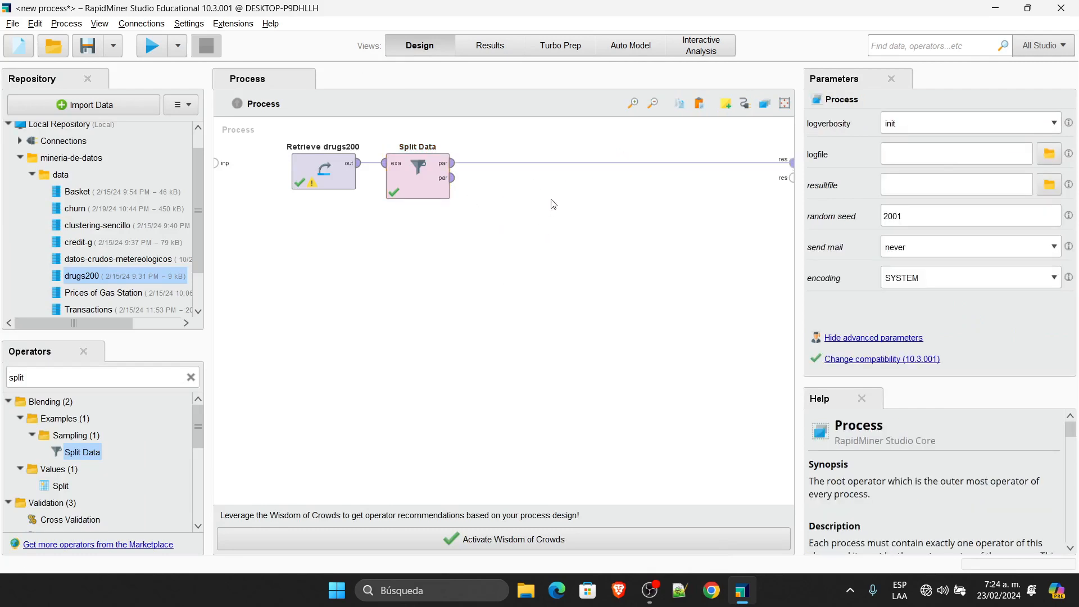
left_click_drag(453, 178, 793, 177)
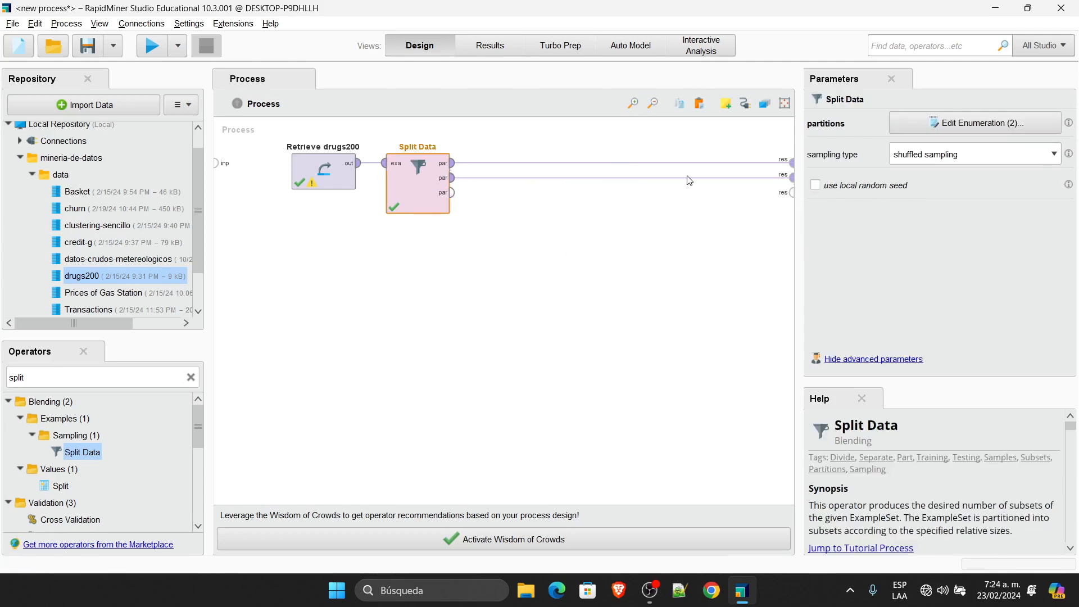
Step: Keep the 0.8/0.2 partition ratios unchanged and set sampling type back to stratified sampling
left_click(990, 123)
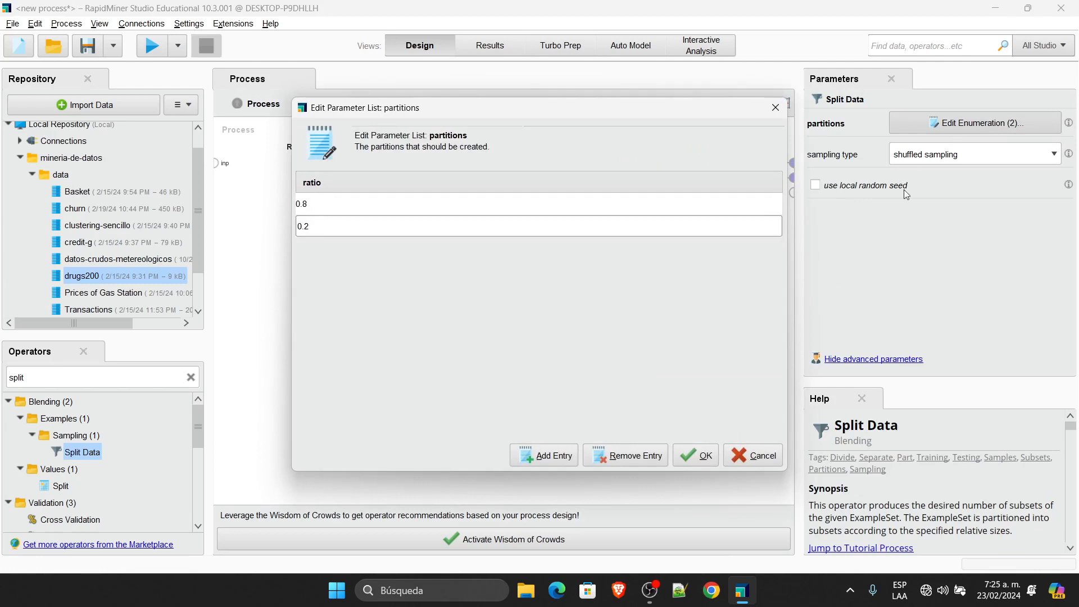
left_click(756, 457)
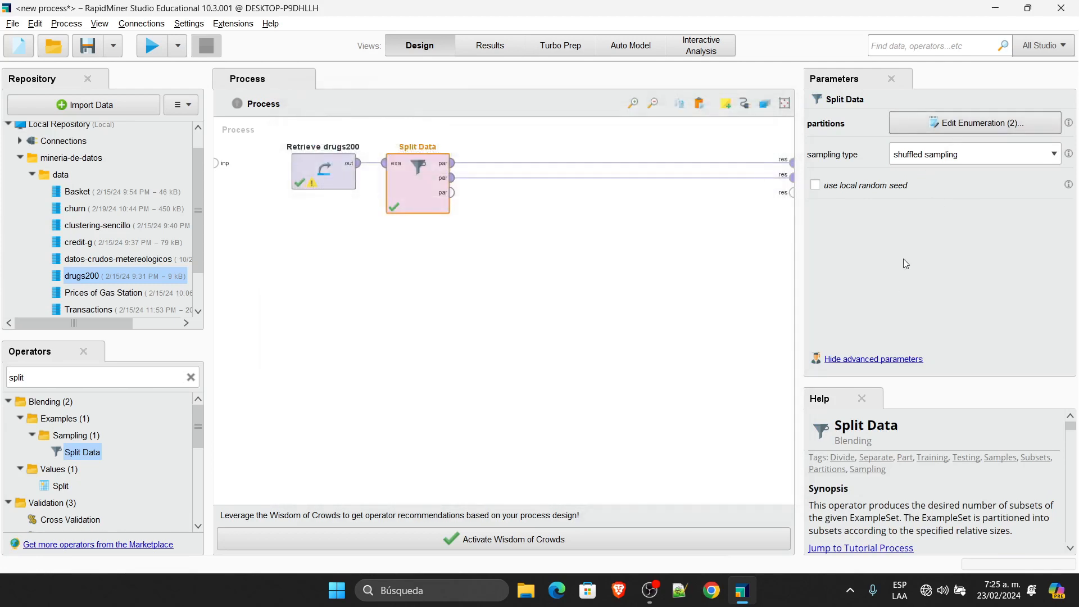
left_click(957, 163)
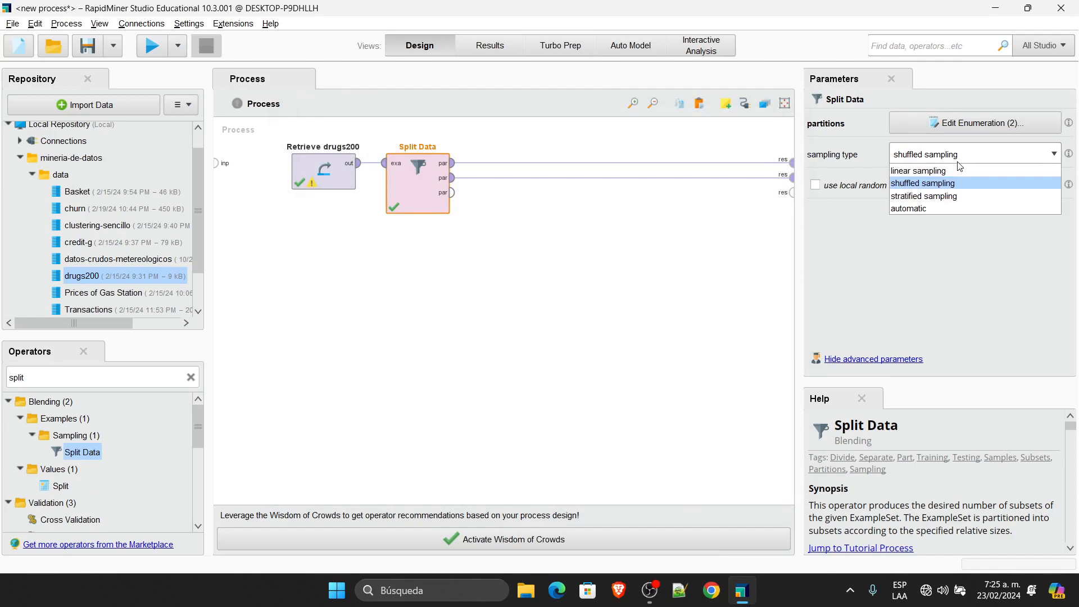
left_click(944, 196)
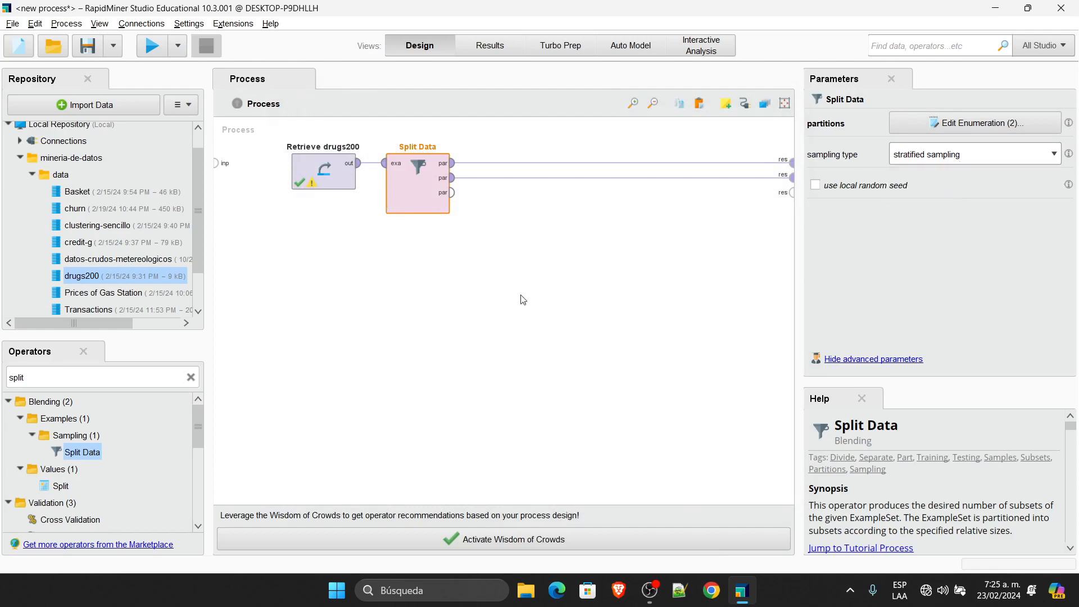
left_click(402, 364)
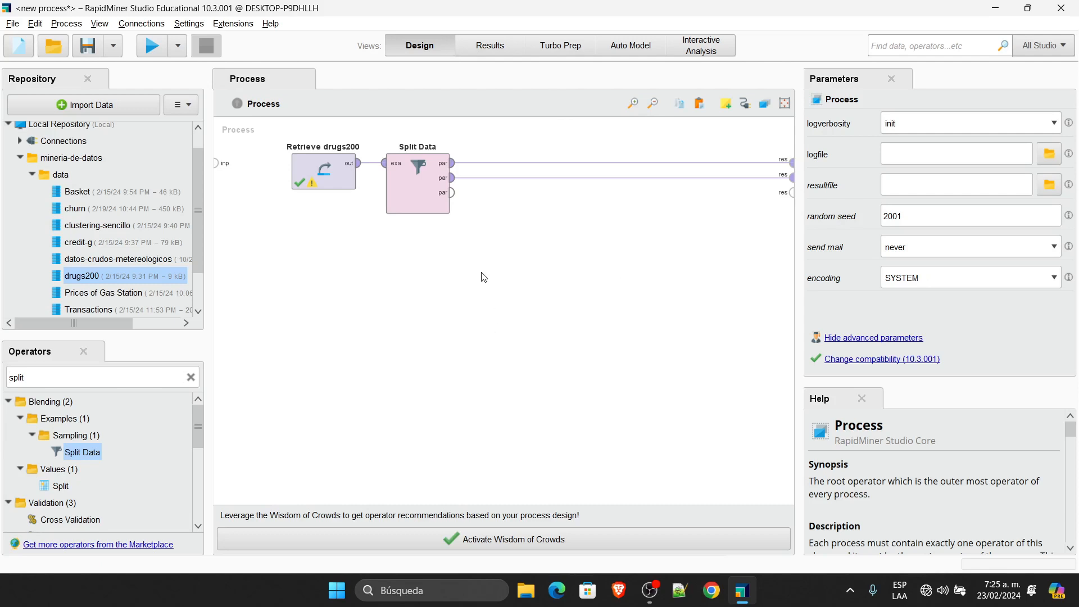
left_click(438, 178)
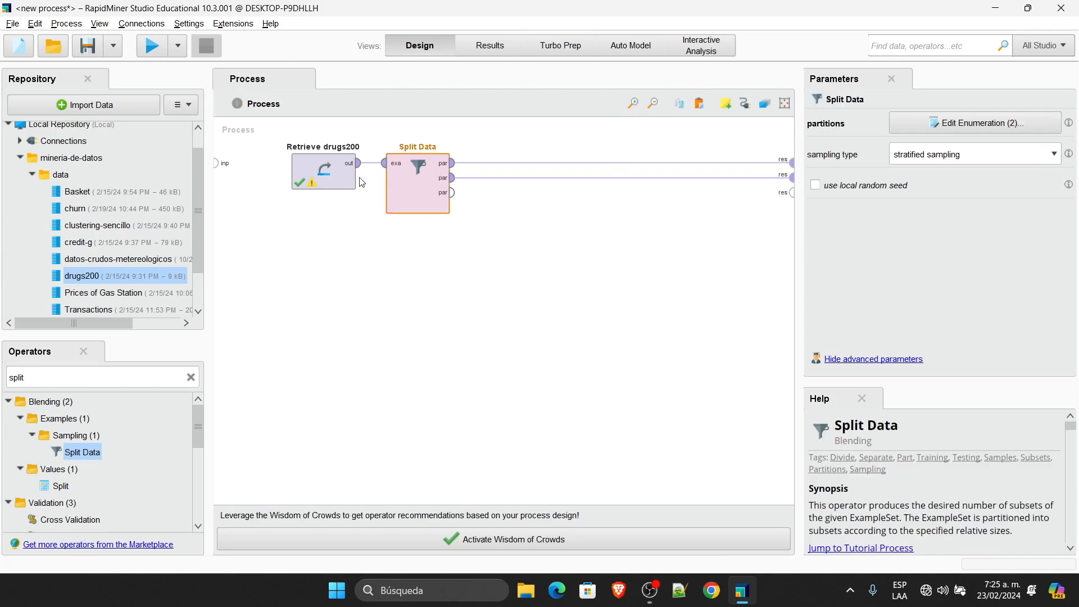
Step: Set Split Data's partition ratios to 0.8 and 0.2 in the Edit Enumeration list
left_click(968, 126)
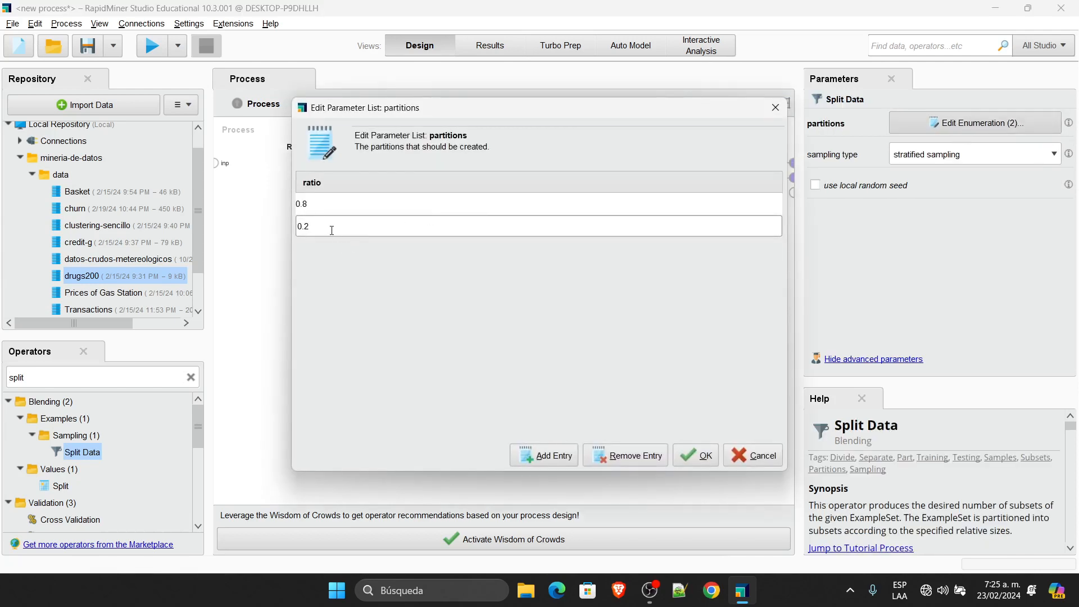
left_click(314, 210)
left_click(336, 231)
left_click(348, 209)
left_click(340, 231)
left_click(314, 206)
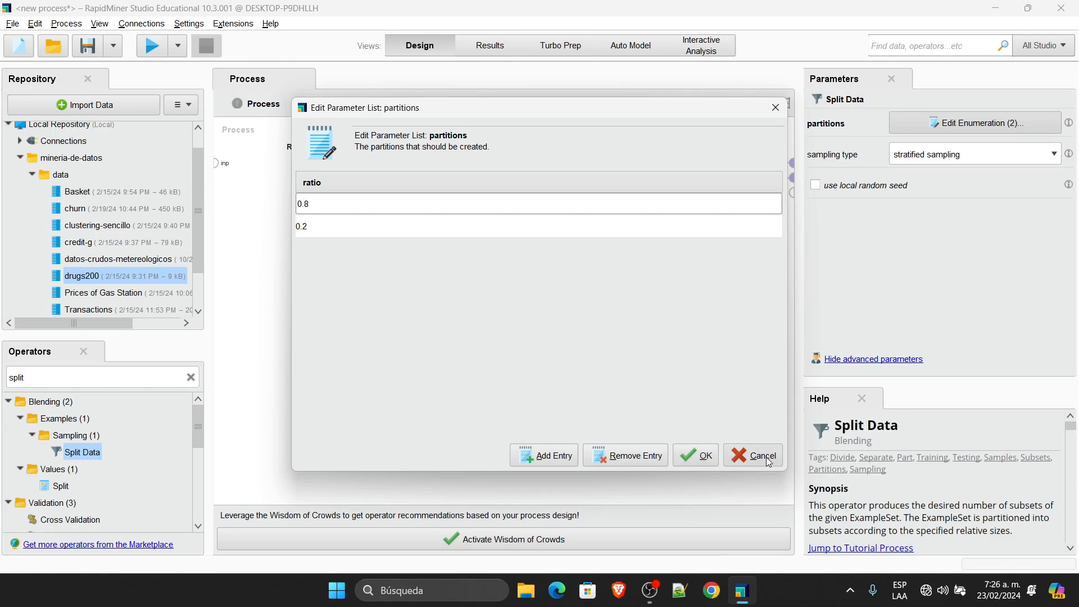
left_click(693, 464)
left_click(605, 359)
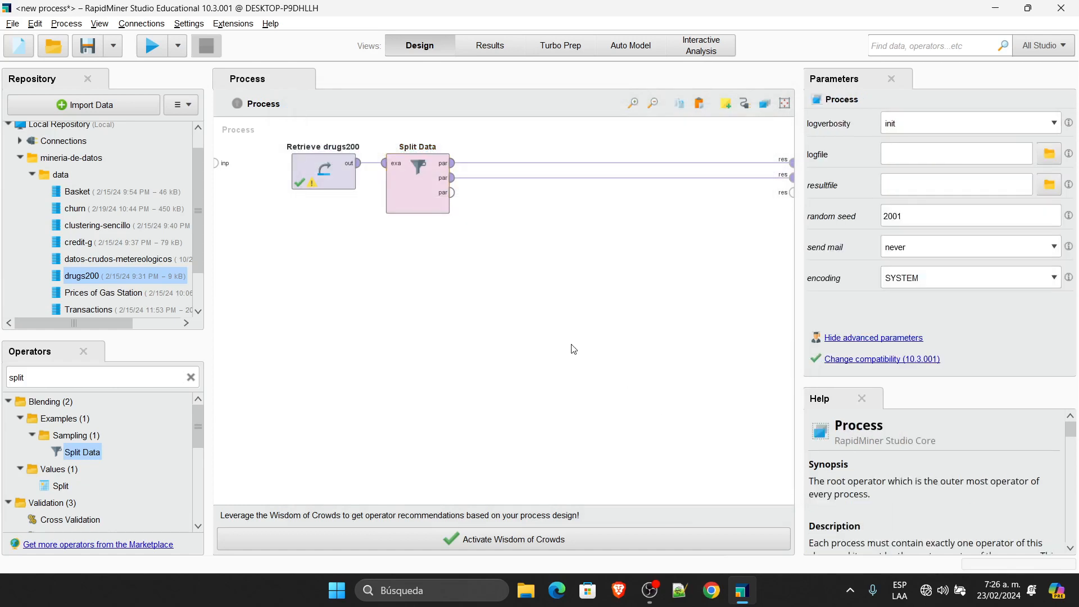
Step: Search for 'decisio' and add a Decision Tree operator connected after Split Data
left_click(104, 377)
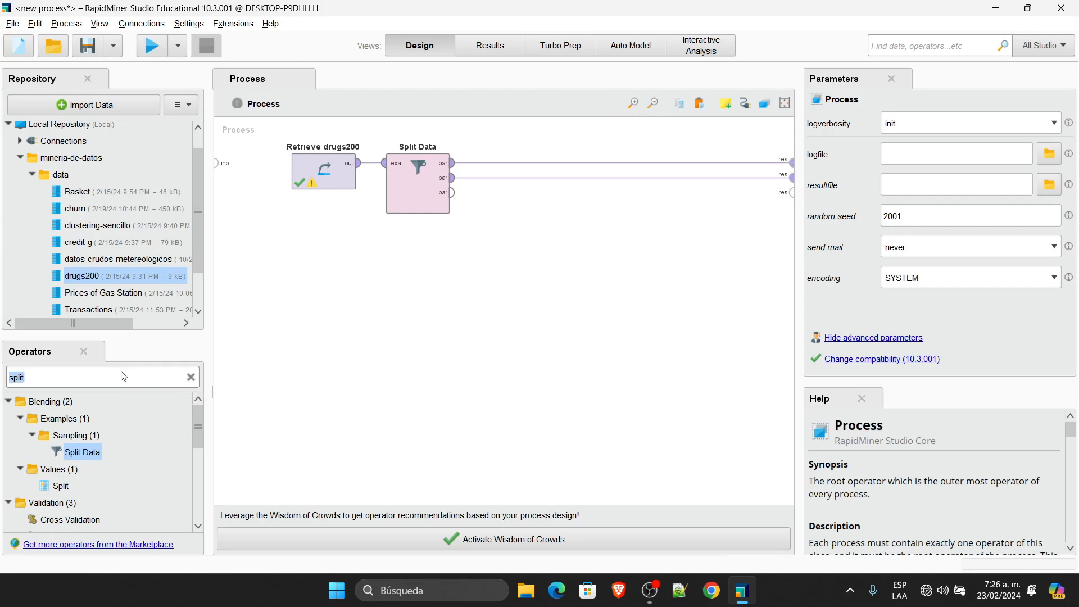
type("decisio")
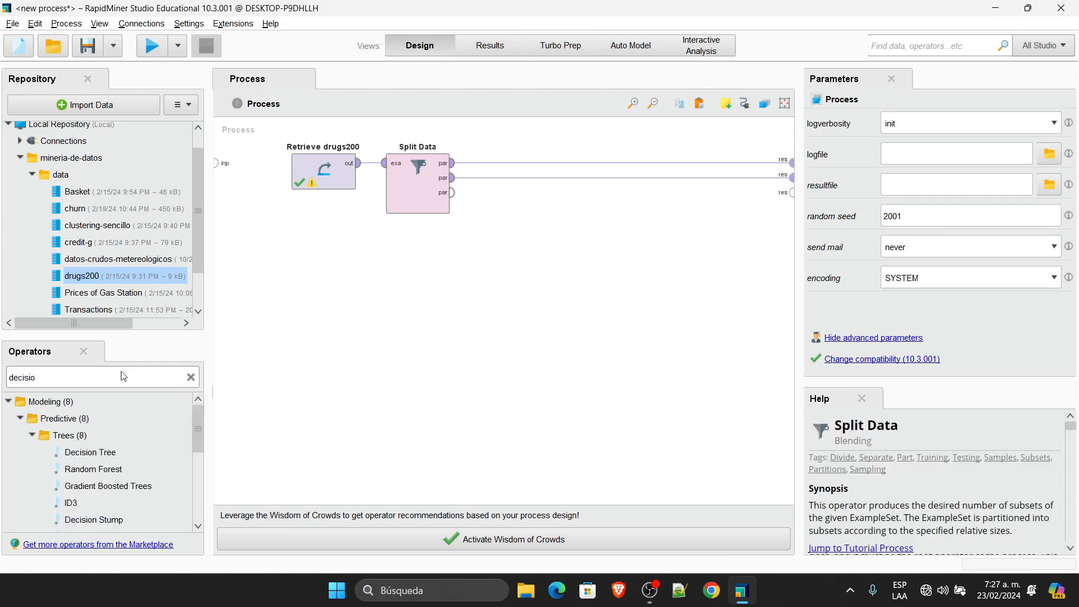
left_click_drag(90, 452, 325, 348)
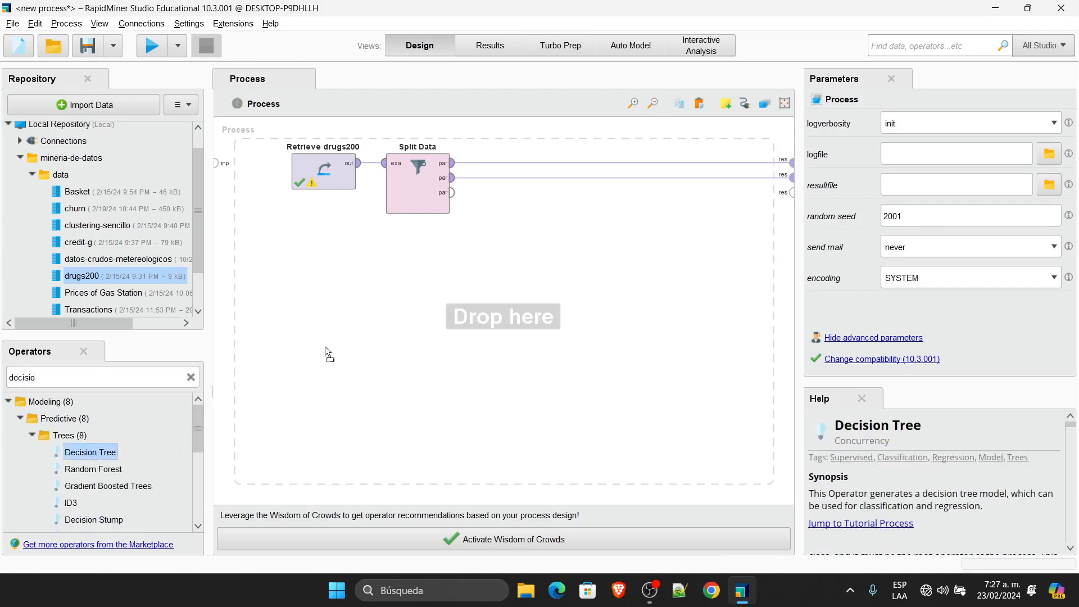
left_click_drag(543, 177, 548, 164)
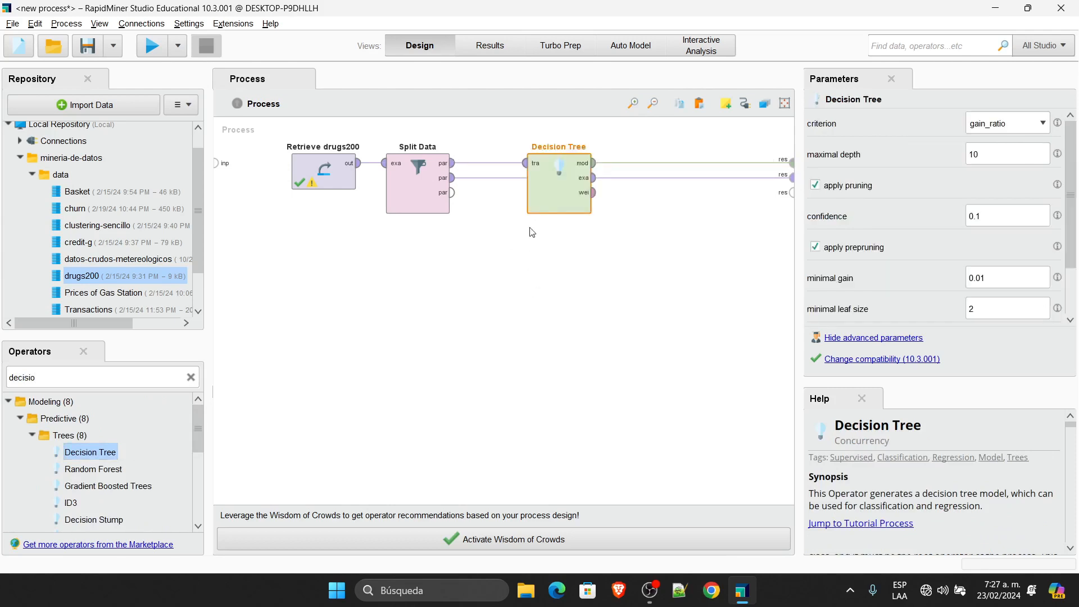
Step: Move Split Data below Retrieve drugs200 and Decision Tree beside it, then run the process
left_click_drag(432, 198, 337, 306)
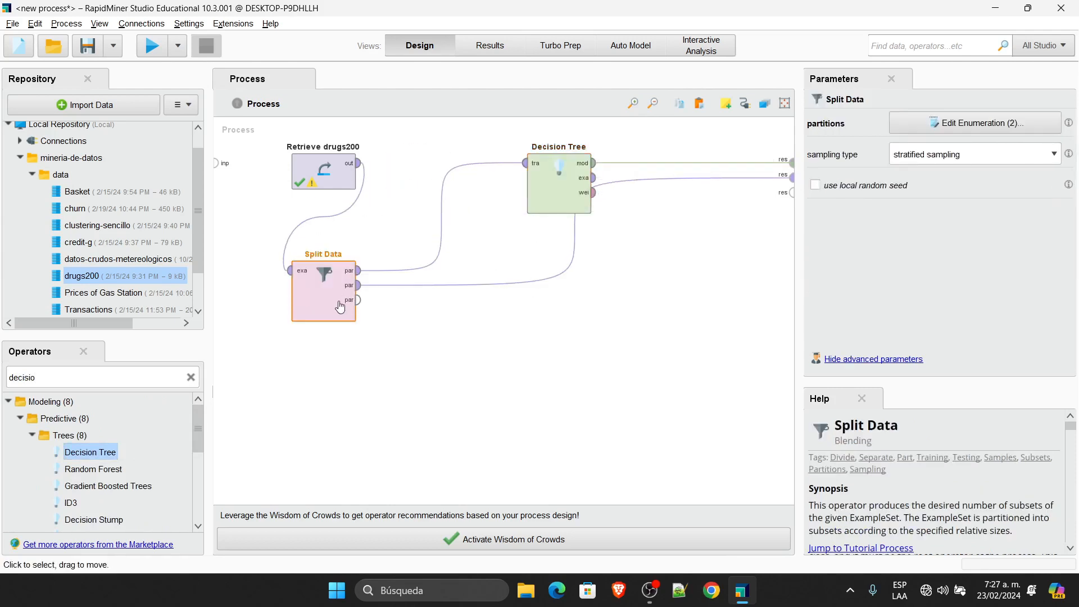
left_click_drag(561, 180, 467, 179)
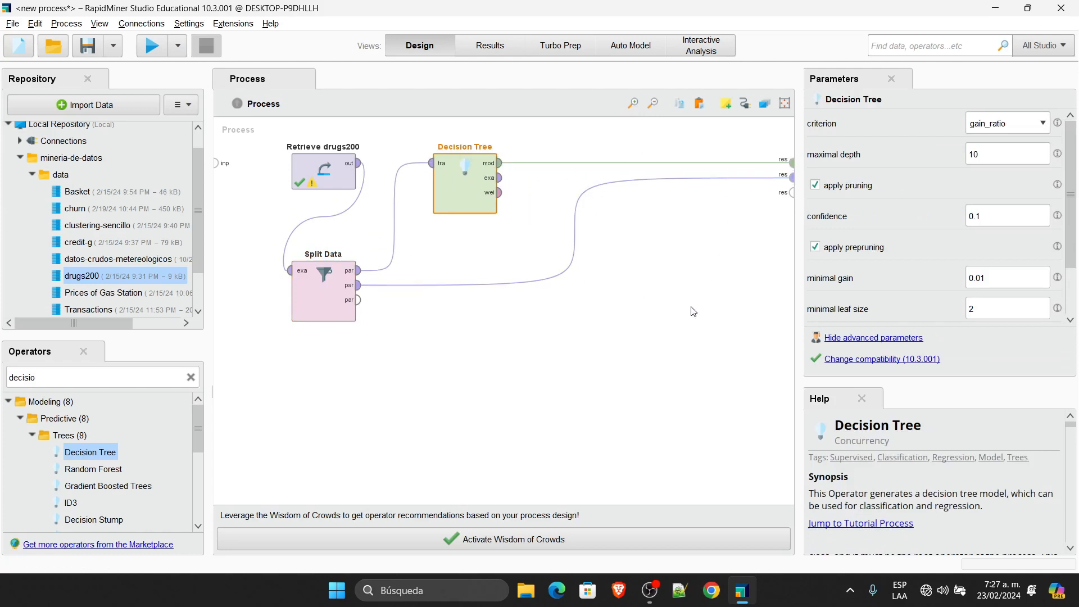
left_click(151, 45)
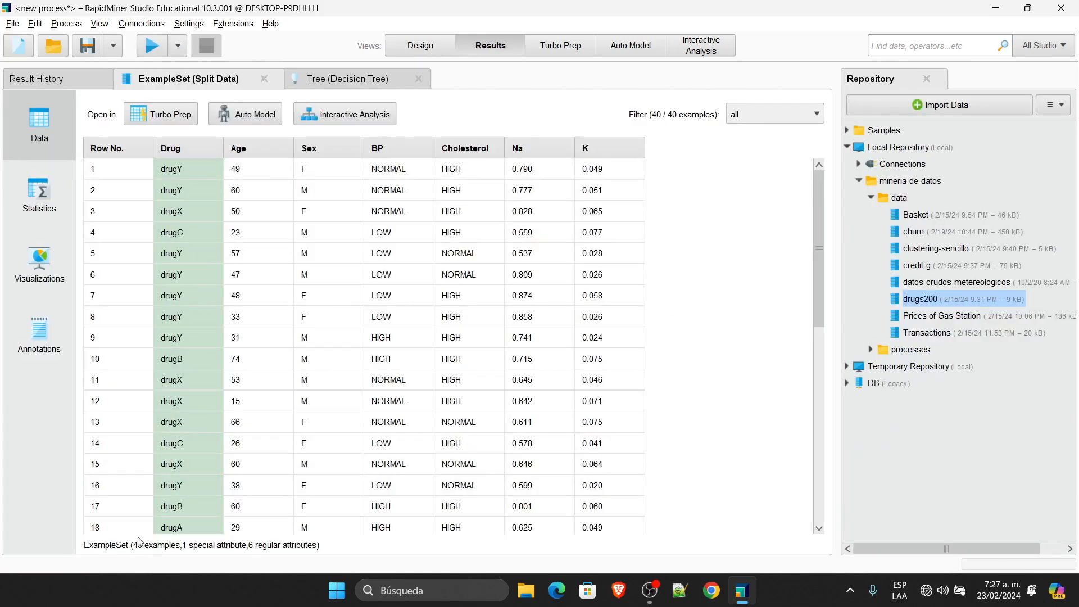
Step: Review the Decision Tree result, which splits on K at 0.056, then return to Design view
left_click(370, 74)
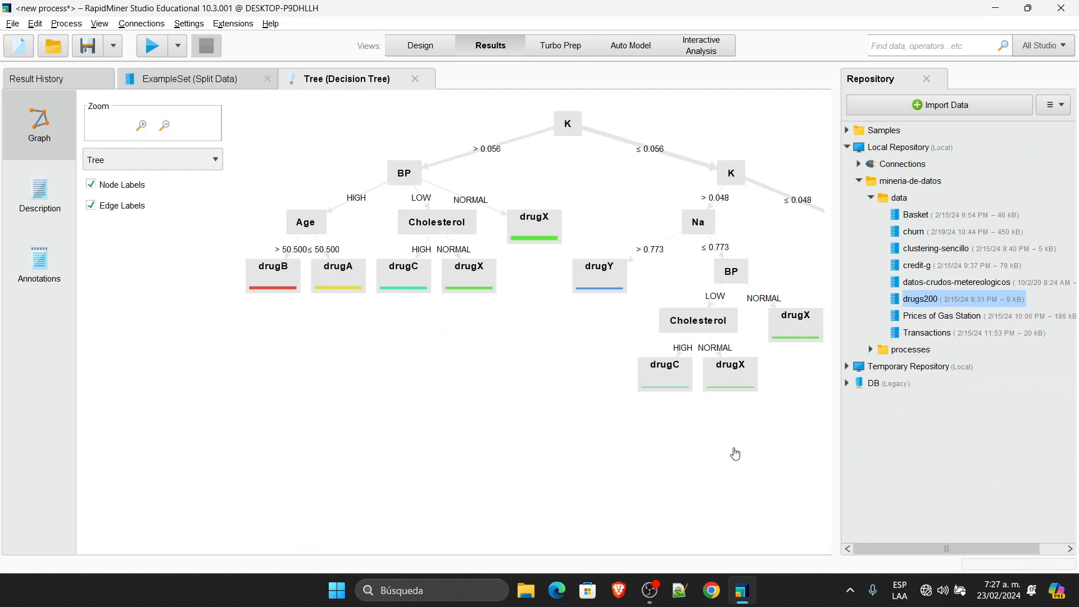
left_click(426, 49)
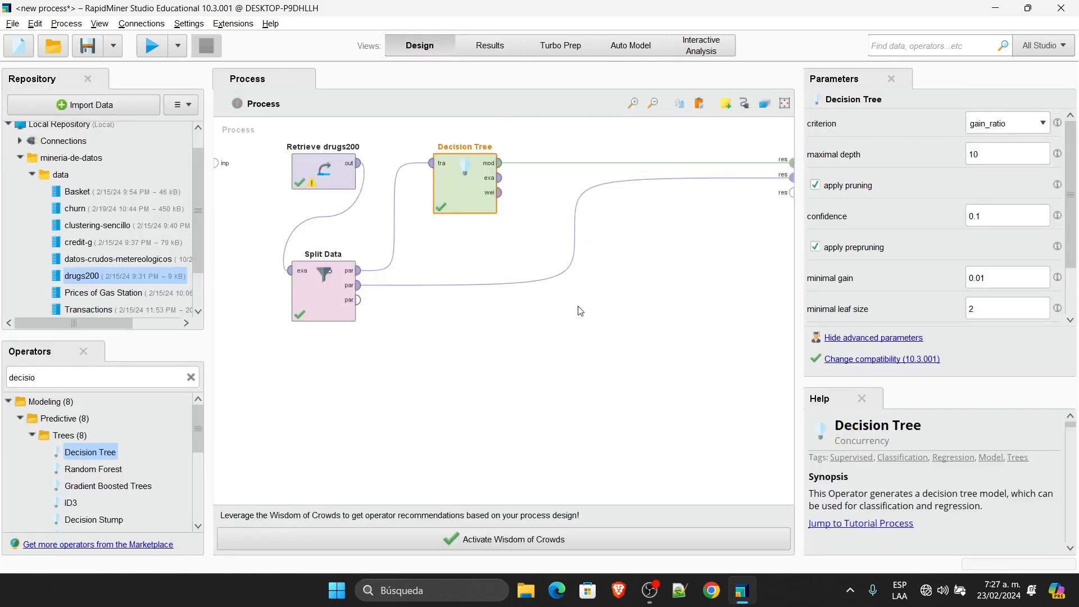
Step: Insert a Nominal Cross Validation building block below Split Data and inspect its training/testing subprocess
mouse_move(534, 165)
right_click(504, 327)
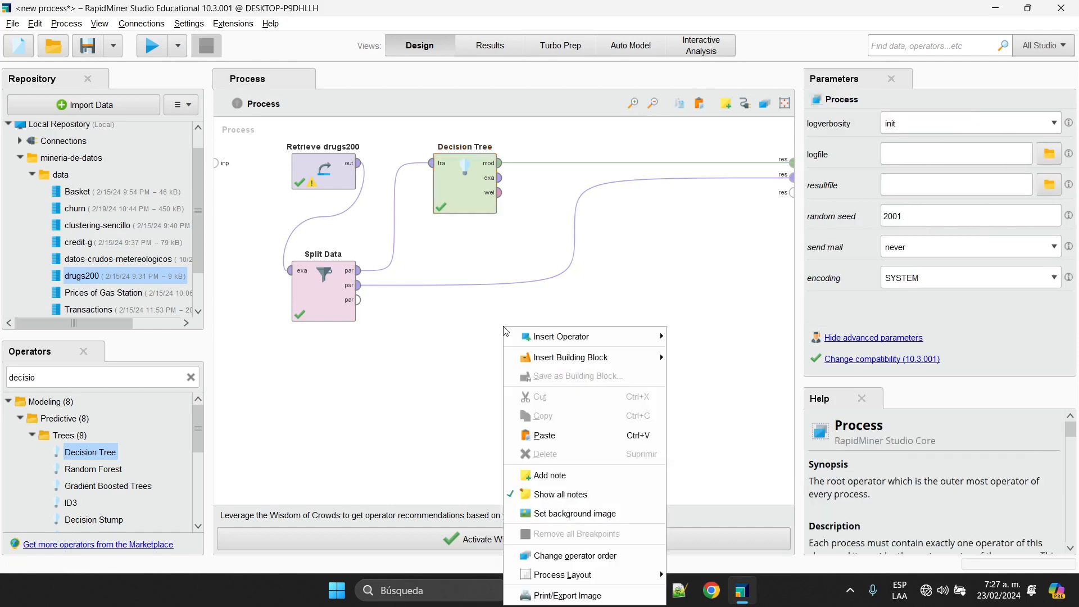
mouse_move(663, 359)
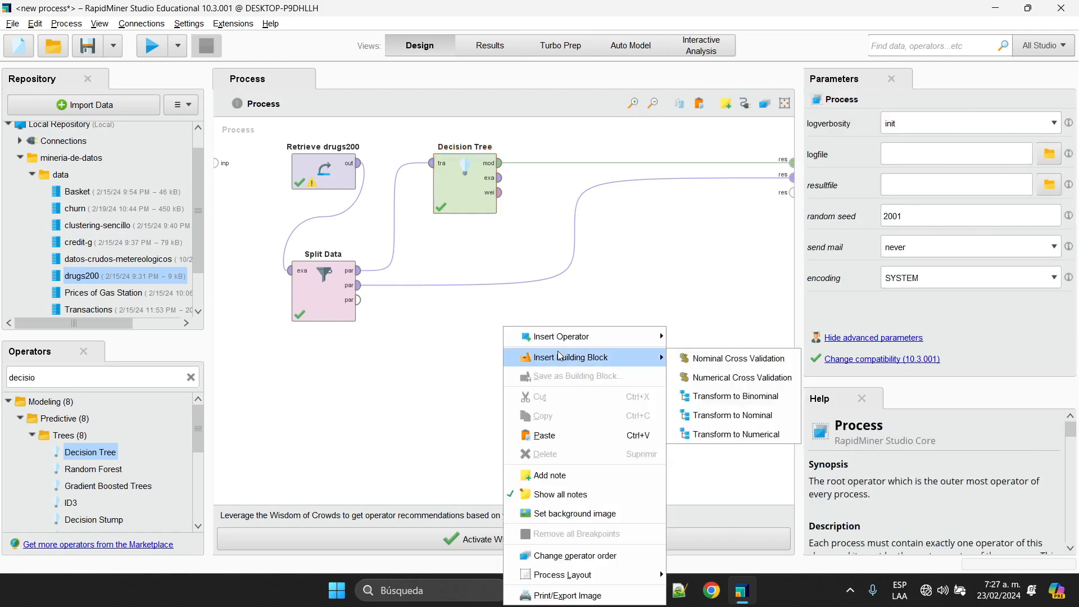
left_click(719, 359)
left_click_drag(560, 190, 513, 369)
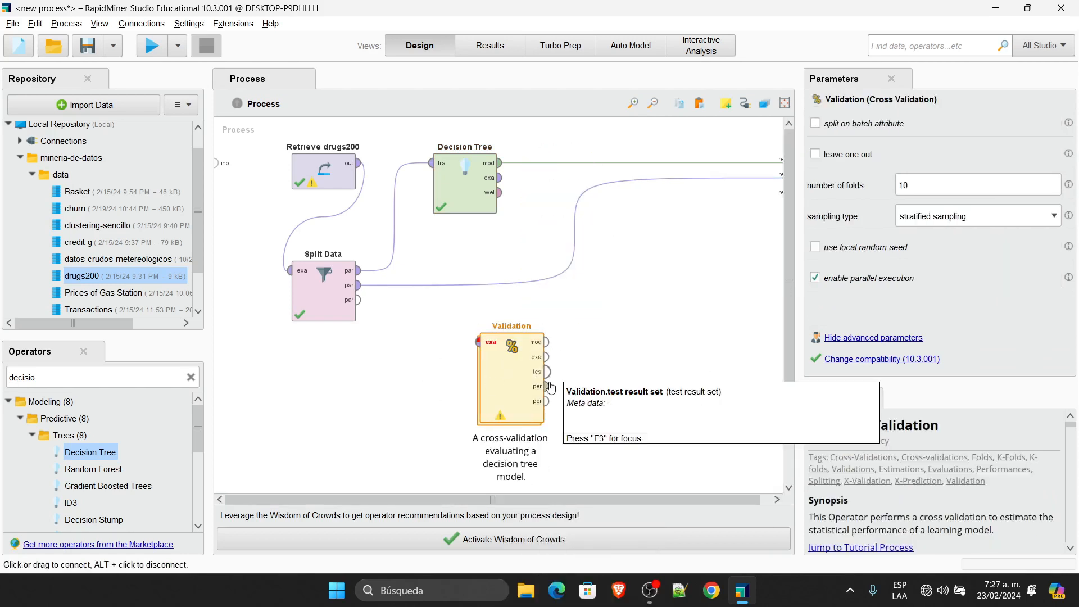
double_click(511, 382)
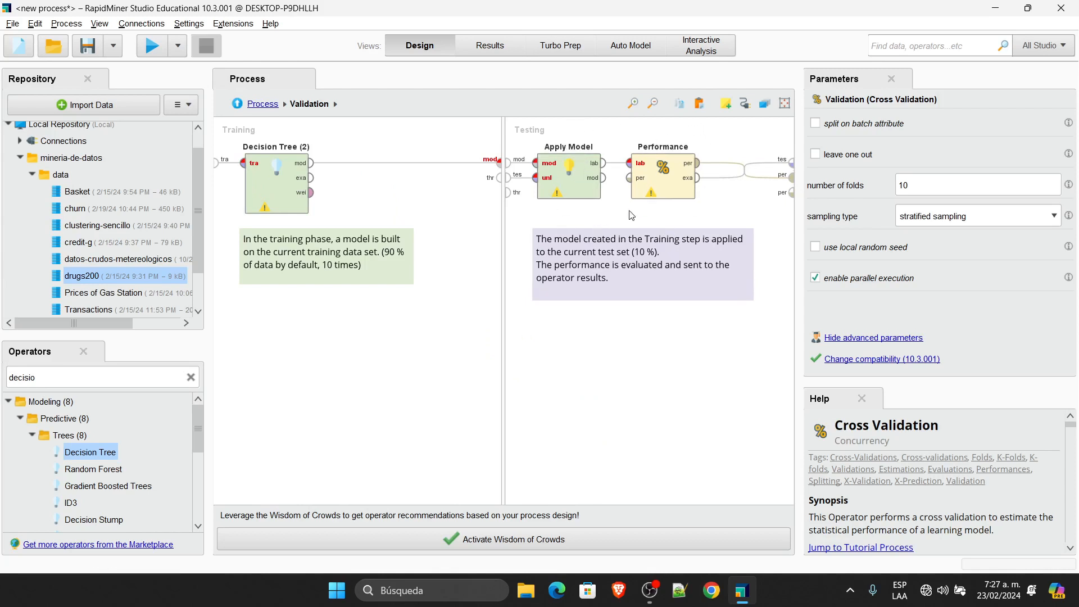
left_click(257, 105)
left_click(524, 375)
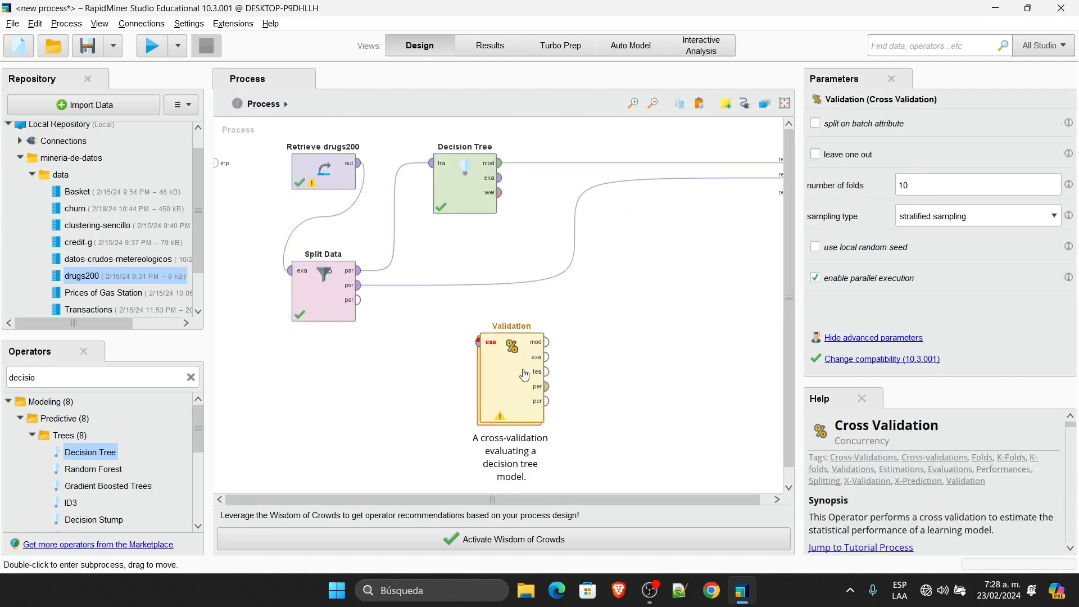
Step: Delete the Validation block and add an Apply Model operator found by searching 'apply model'
key("Delete")
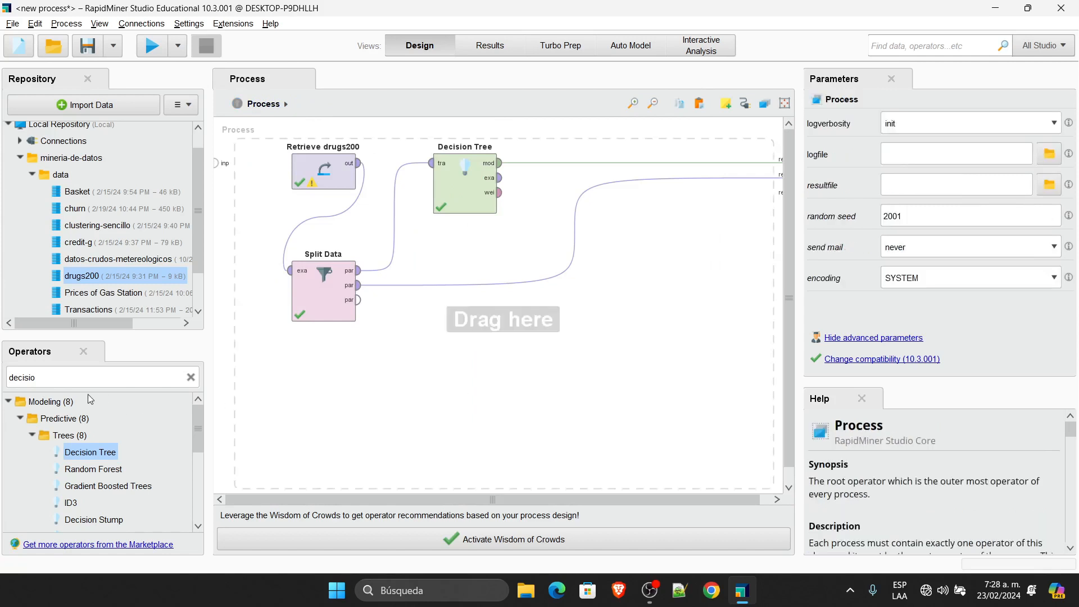
left_click(76, 376)
type("pply model")
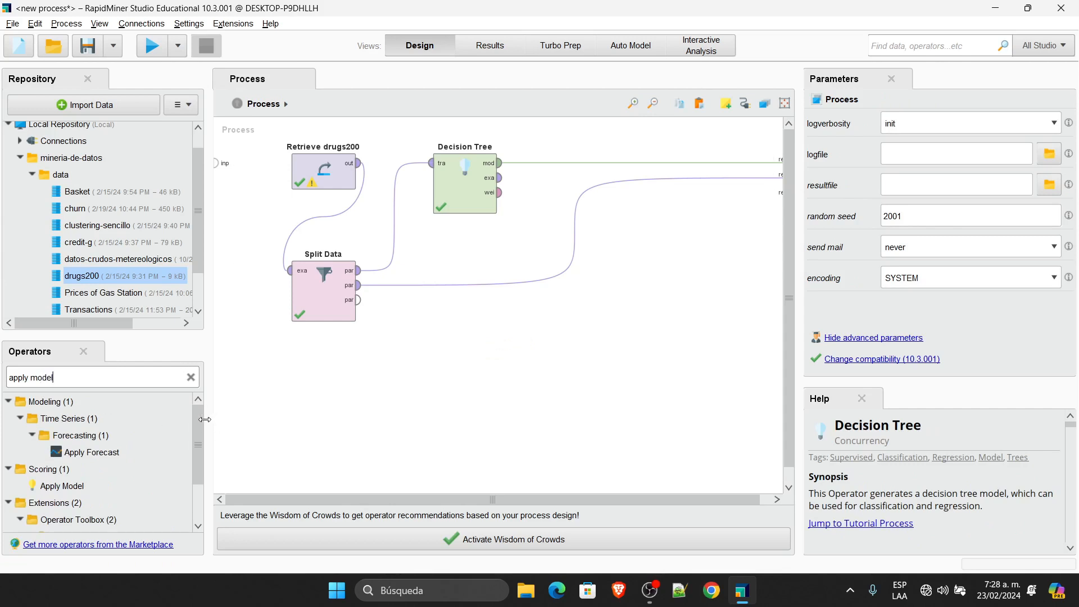
left_click_drag(195, 423, 186, 469)
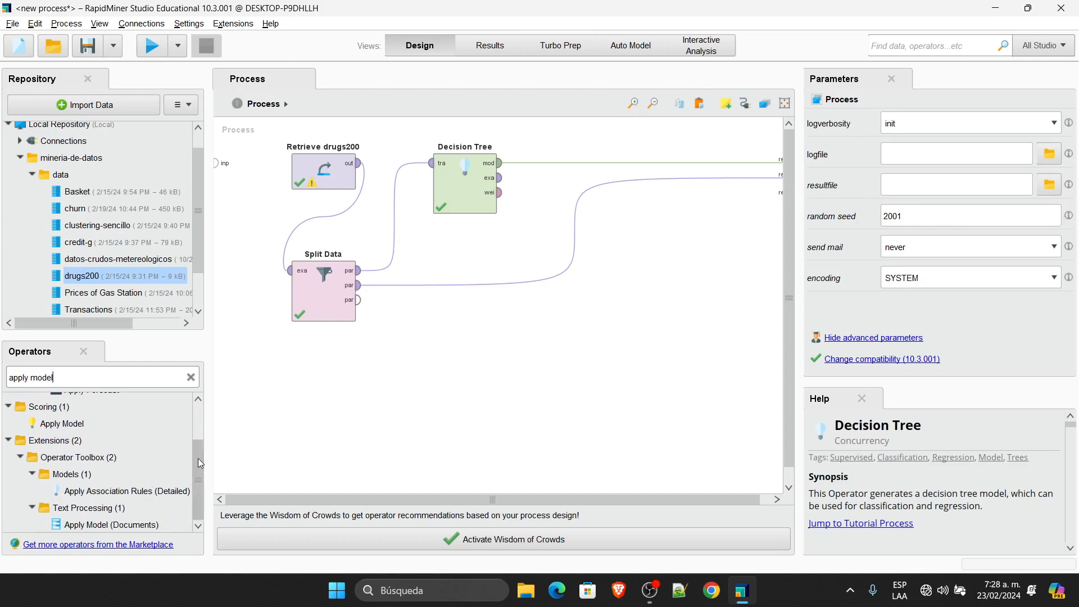
left_click_drag(197, 457, 203, 383)
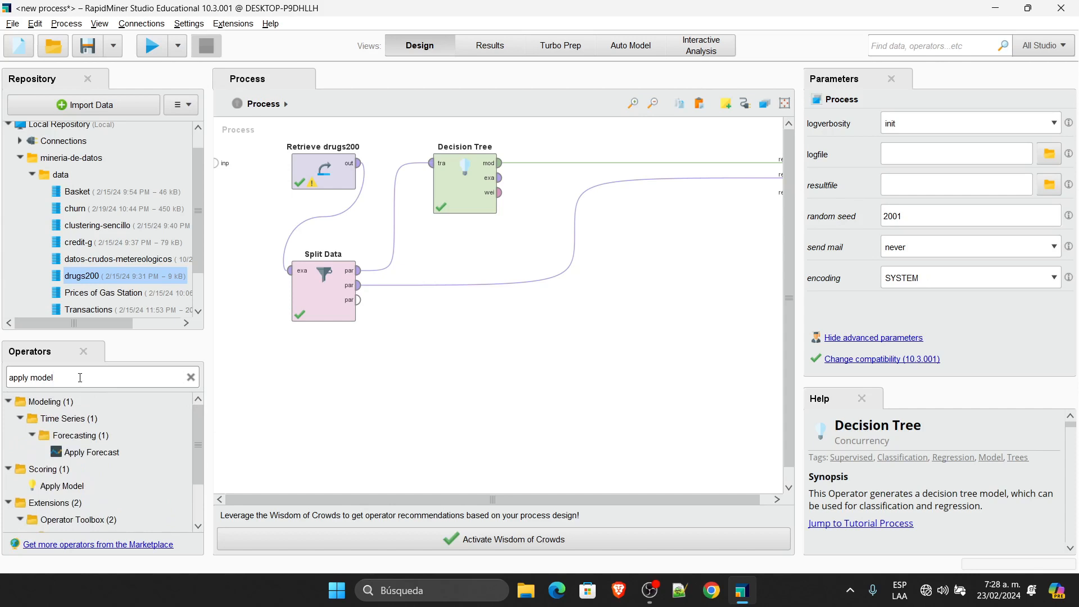
key("BackSpace")
key("BackSpace")
key("BackSpace")
key("BackSpace")
key("BackSpace")
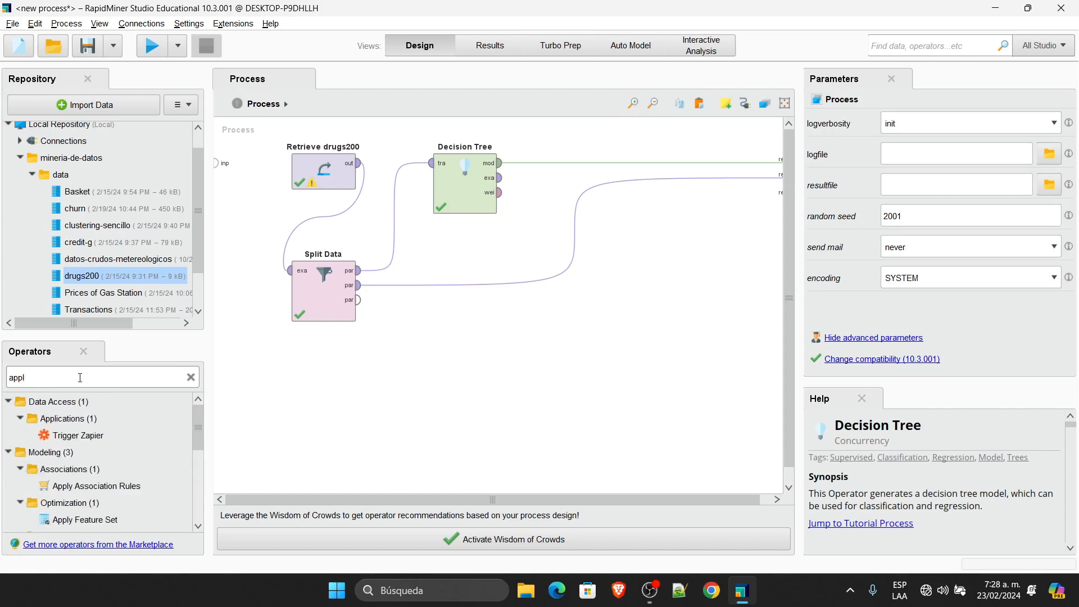
type("y")
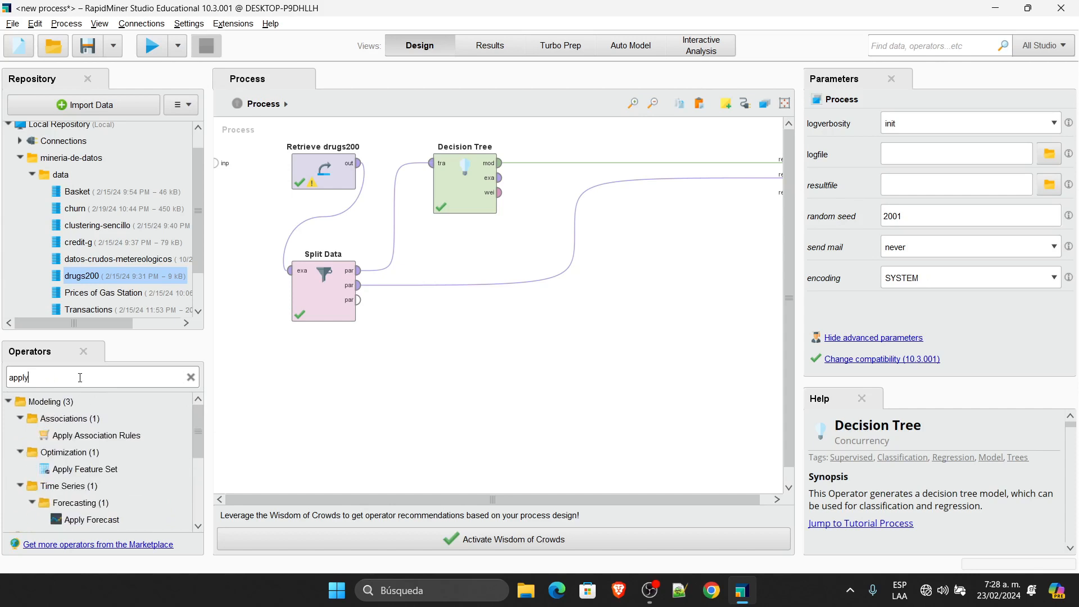
type(" model")
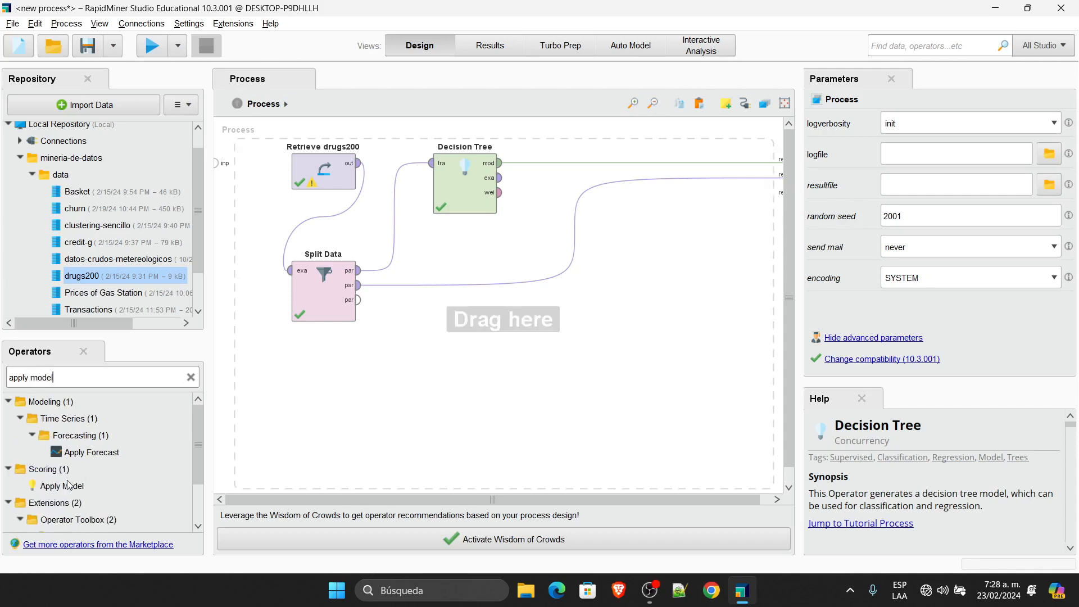
left_click_drag(62, 485, 545, 241)
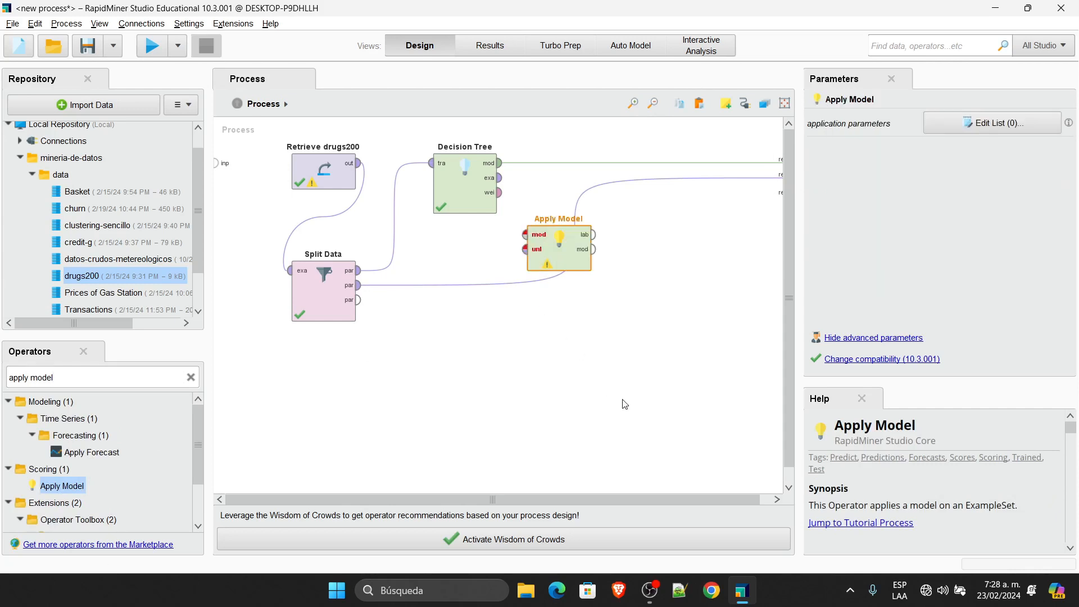
Step: Insert a new Nominal Cross Validation building block on the canvas
right_click(504, 347)
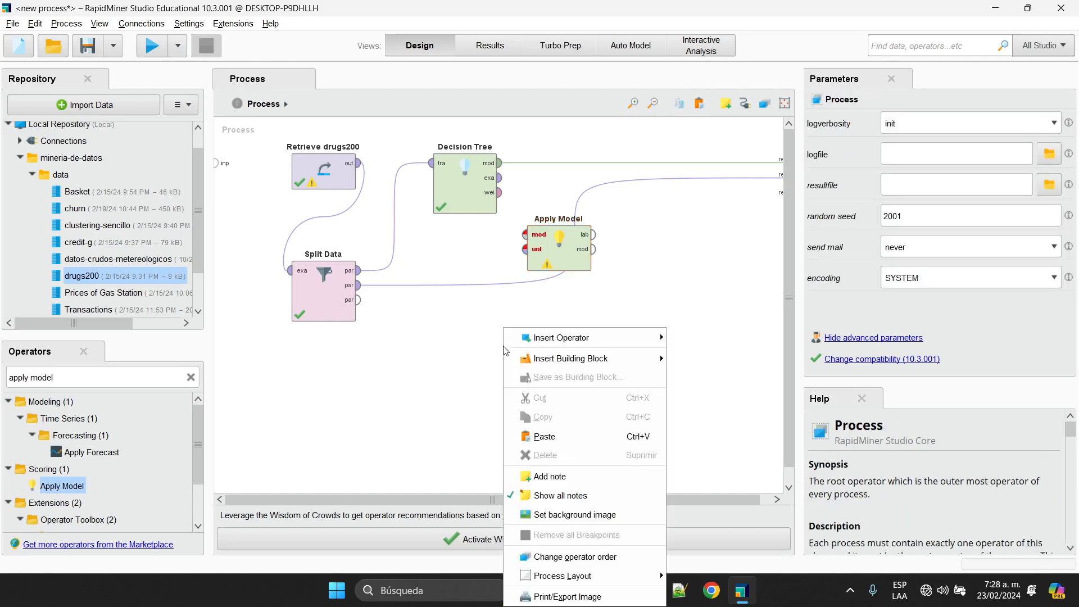
mouse_move(596, 358)
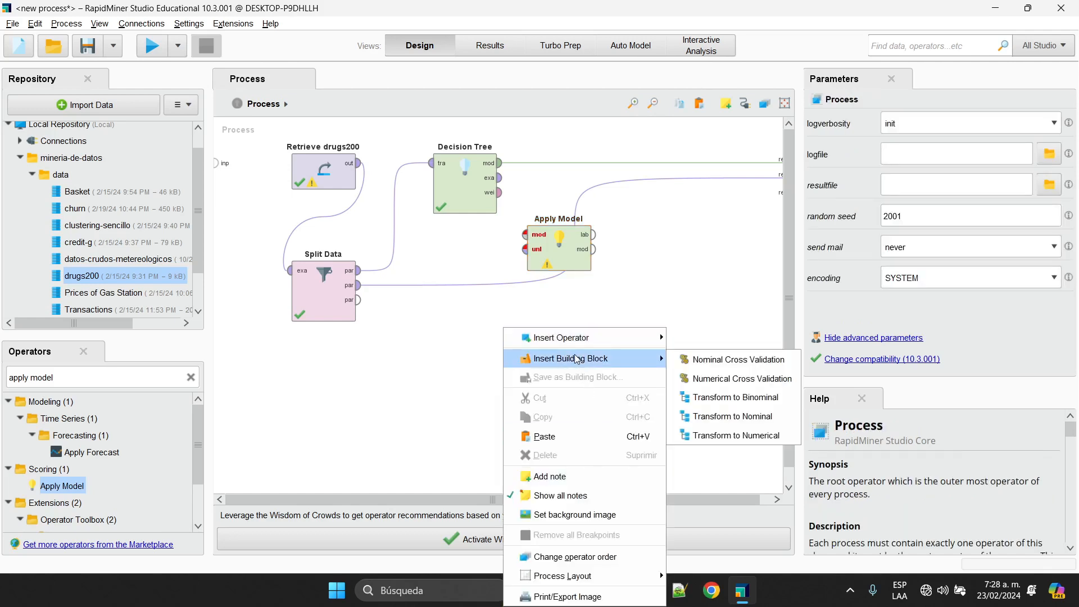
left_click(755, 361)
Step: Place the new Validation block below Split Data and shift its inner Decision Tree (2) right
left_click_drag(655, 193, 513, 372)
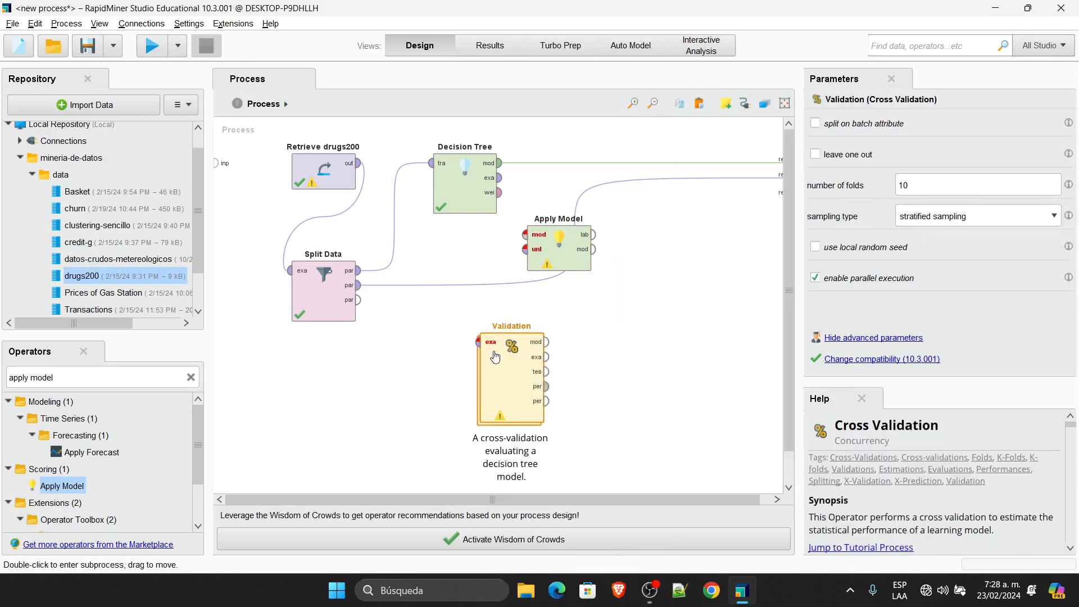
double_click(513, 373)
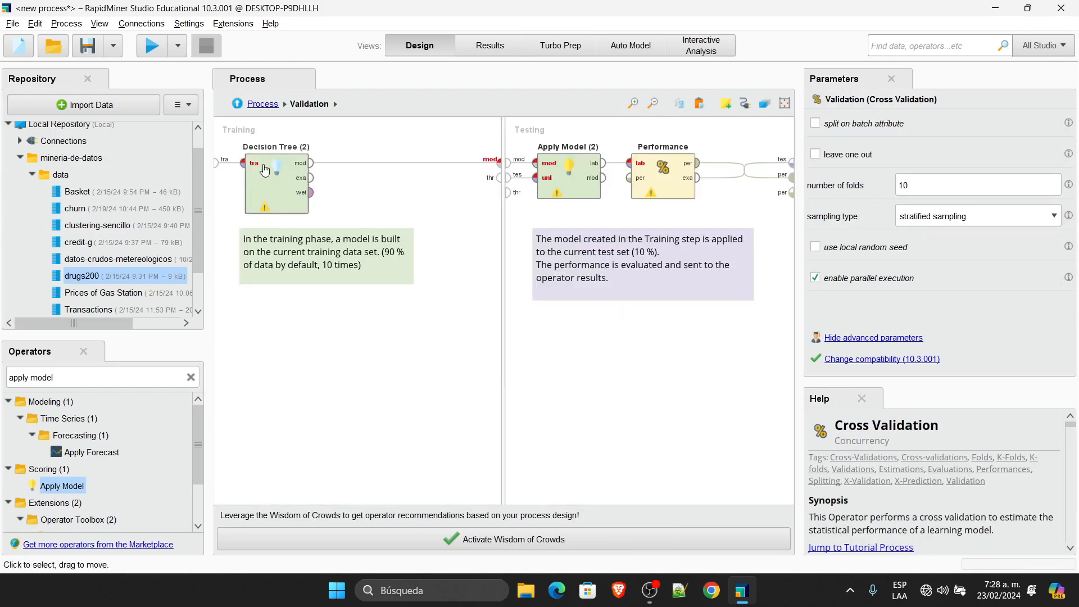
left_click_drag(264, 170, 306, 175)
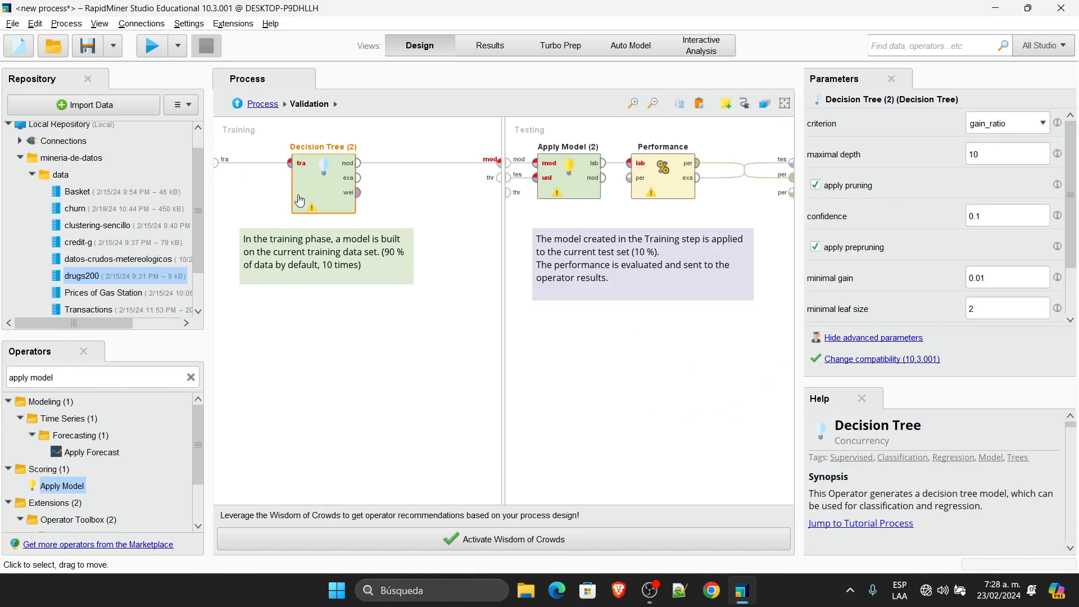
mouse_move(378, 170)
left_click(273, 108)
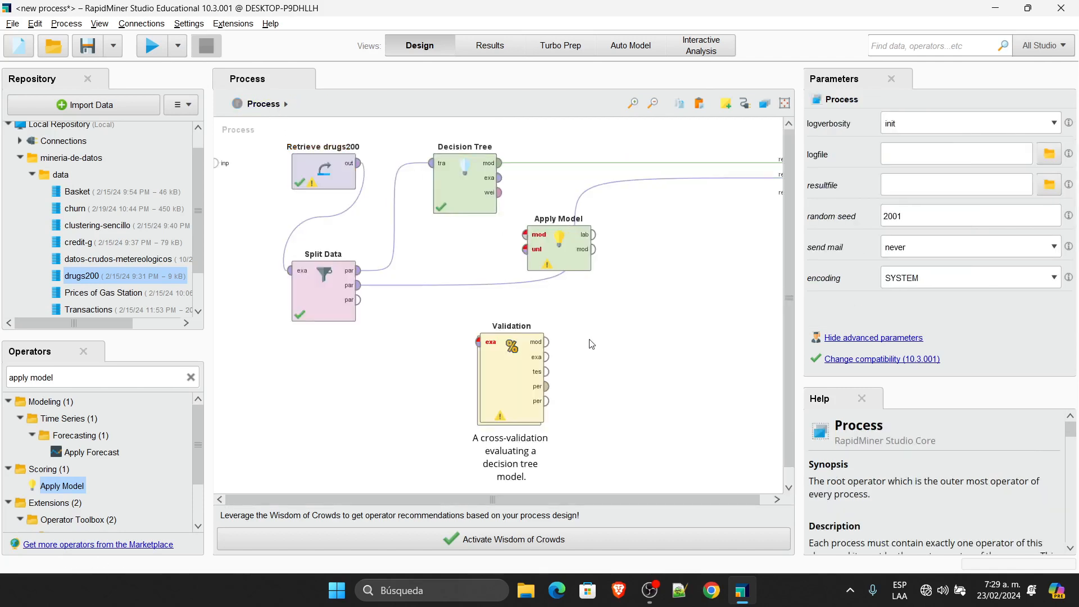
Step: Delete the Validation block and move Apply Model lower on the canvas
left_click(527, 376)
key("Delete")
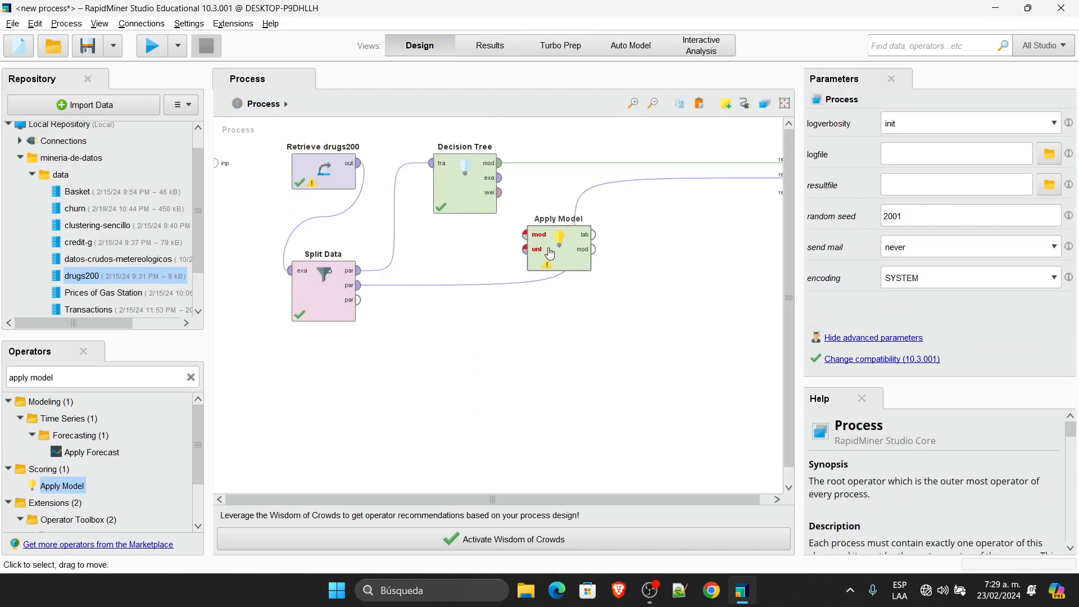
left_click_drag(560, 241, 560, 313)
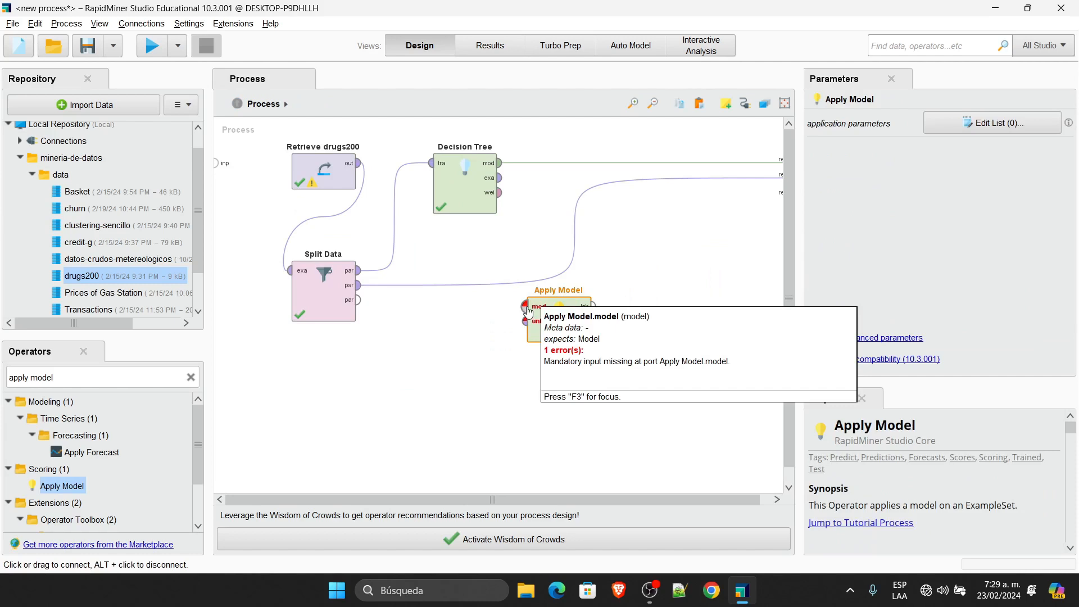
Step: Feed Decision Tree's model and Split Data's second partition into Apply Model instead of the results
left_click(642, 164)
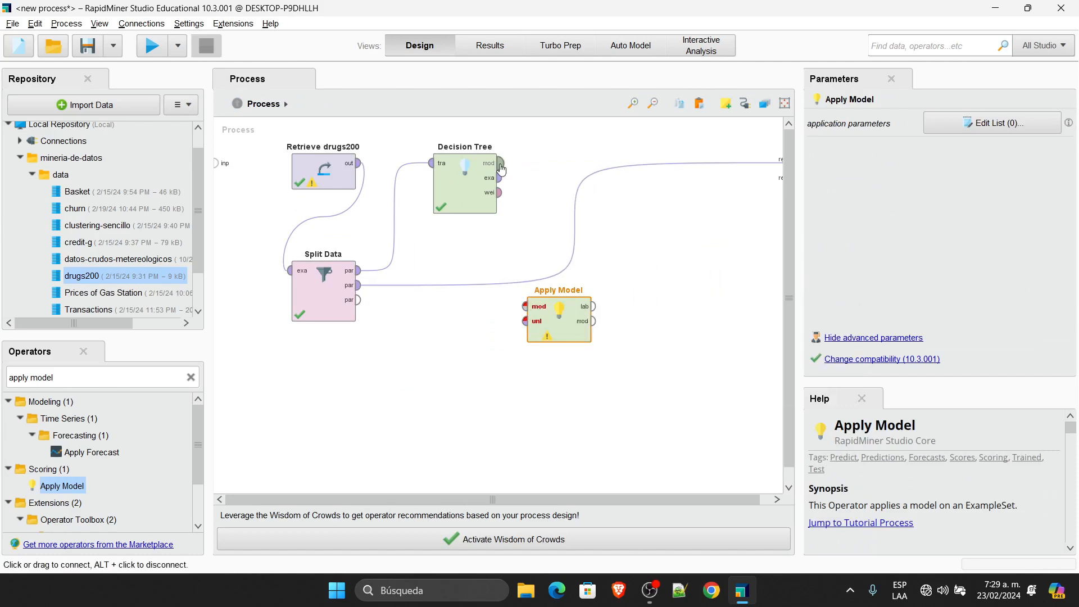
mouse_move(500, 163)
left_mouse_down()
mouse_move(524, 206)
mouse_move(524, 307)
left_mouse_up()
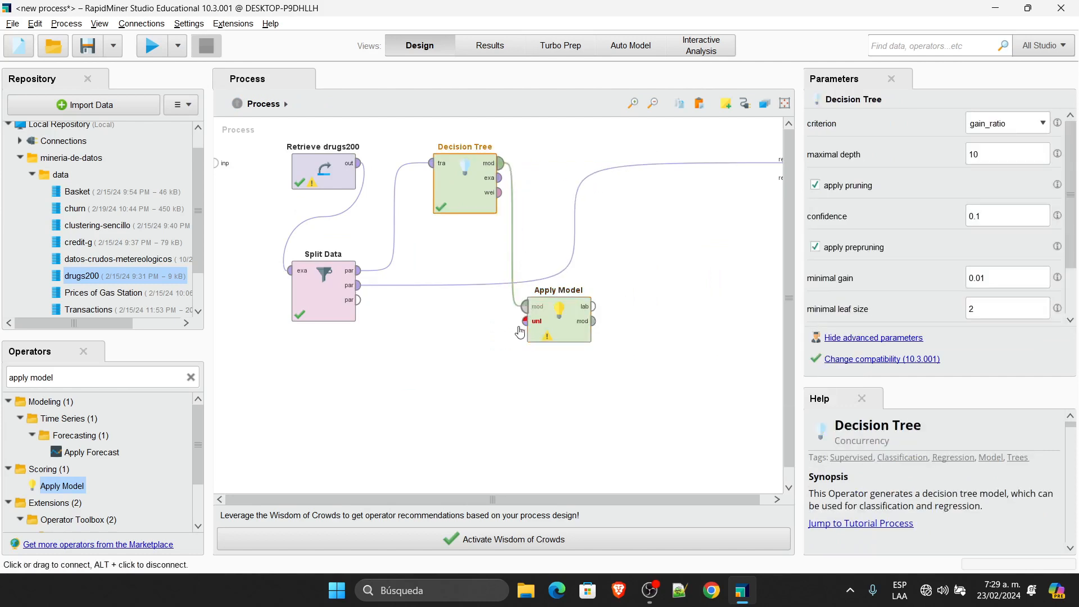
left_click(576, 222)
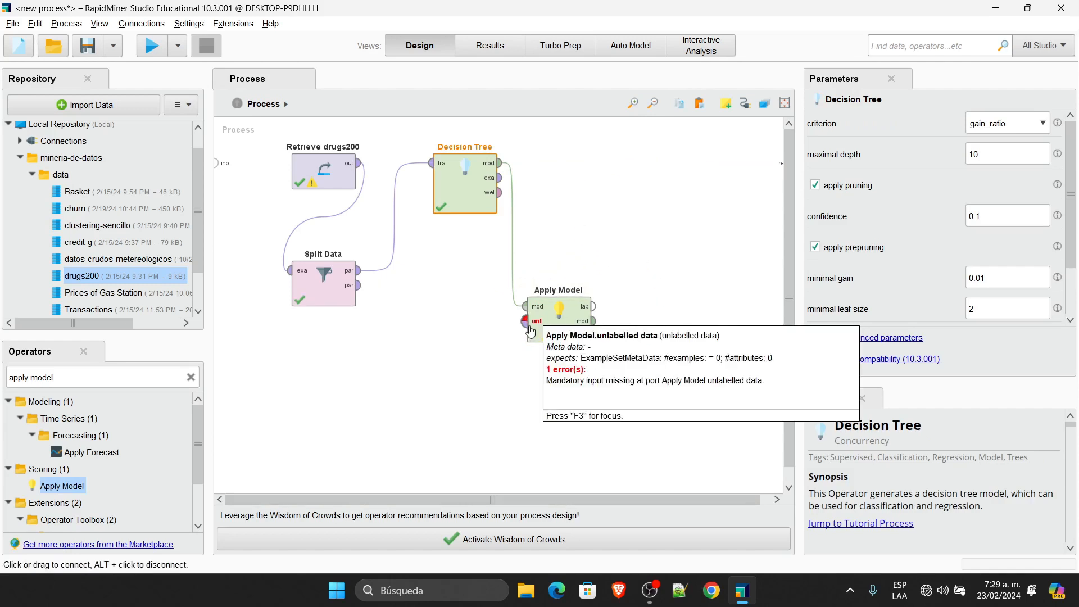
left_click(358, 285)
left_click(525, 322)
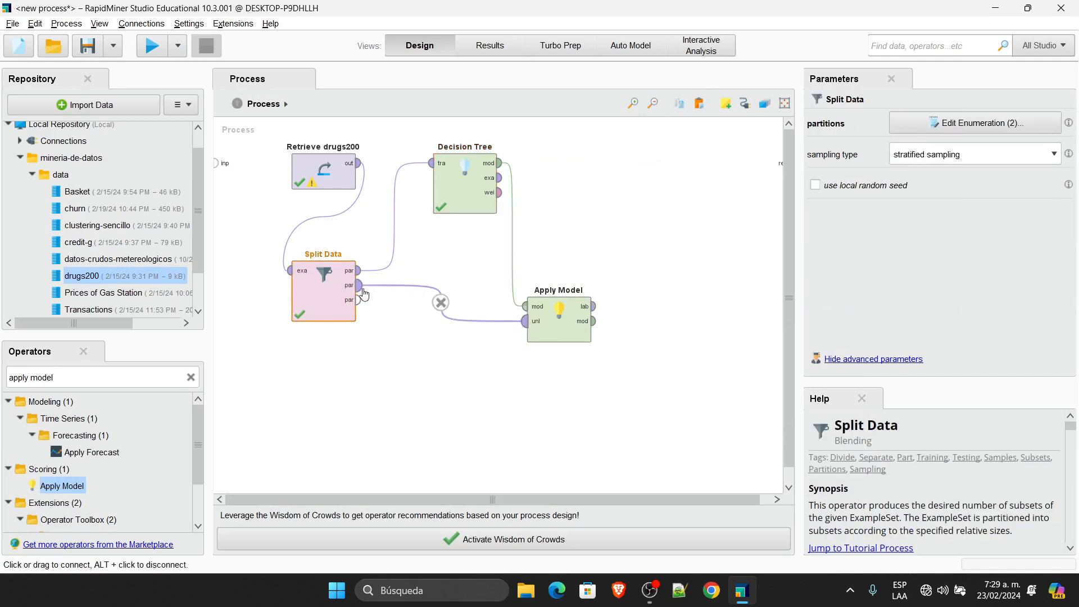
mouse_move(358, 291)
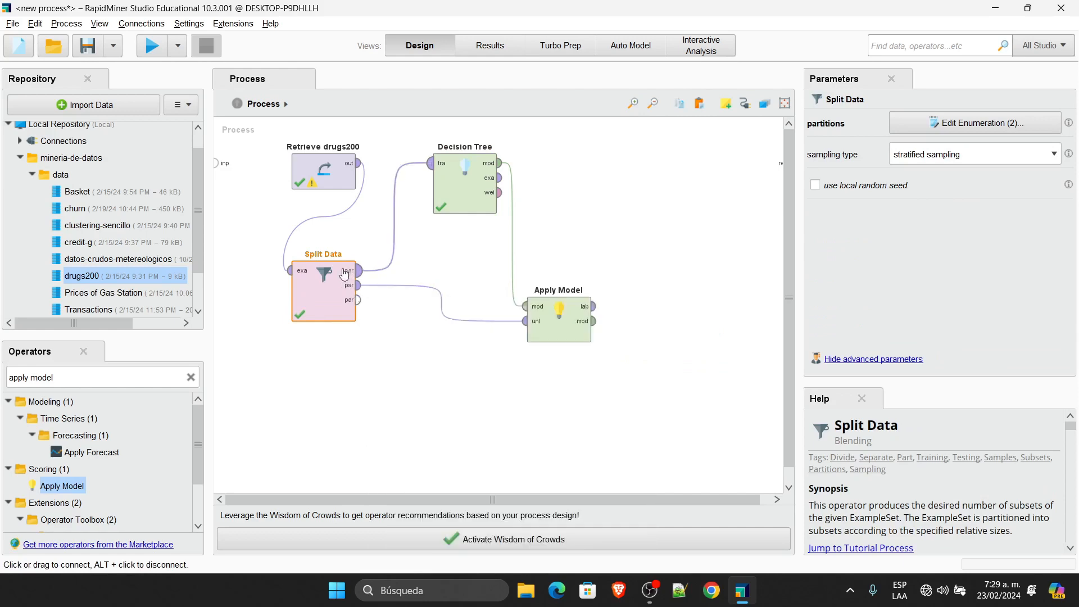
Step: Confirm Split Data's ratios remain 0.8/0.2 and move Apply Model up level with its outputs
left_click(913, 129)
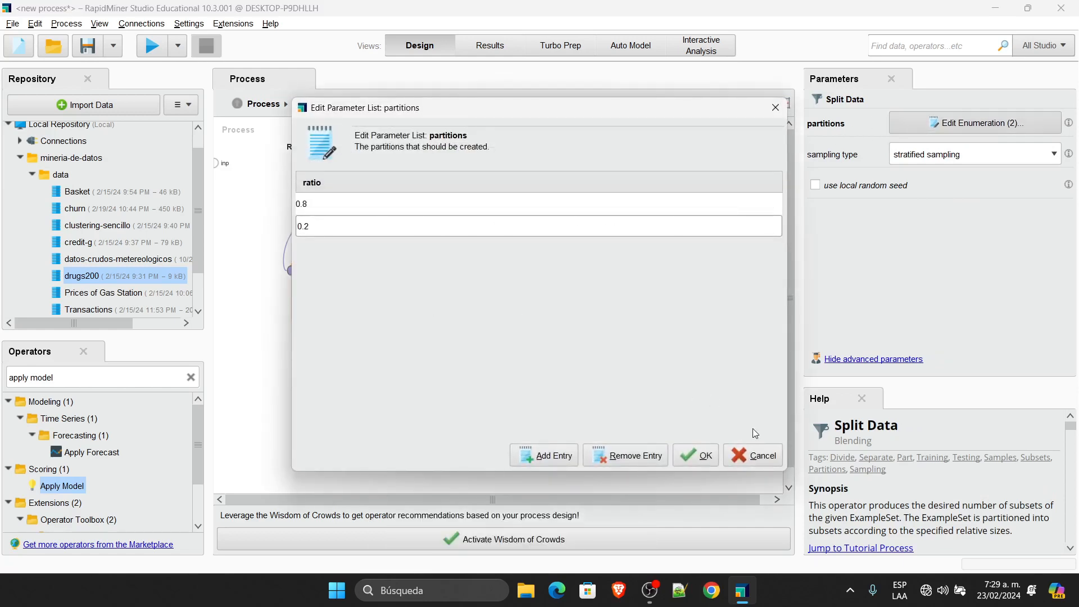
left_click(753, 455)
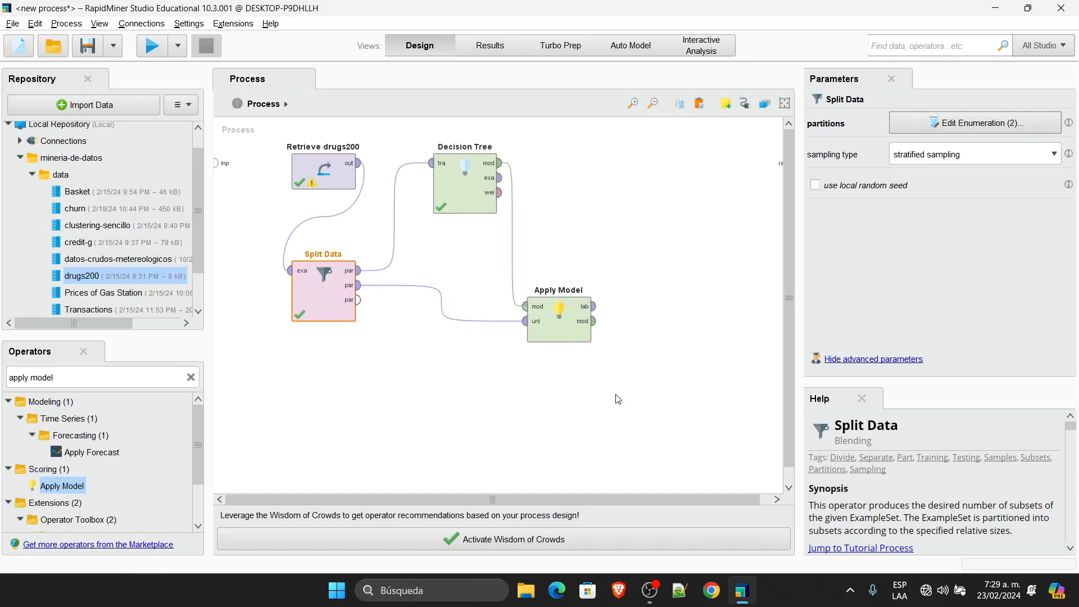
left_click(585, 336)
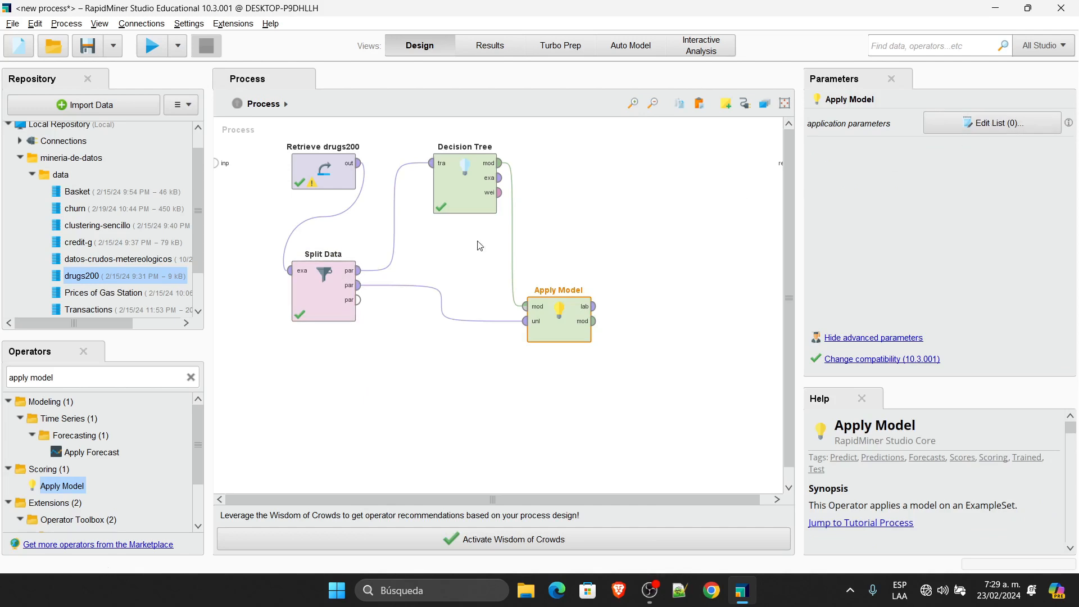
left_click(332, 289)
left_click(961, 124)
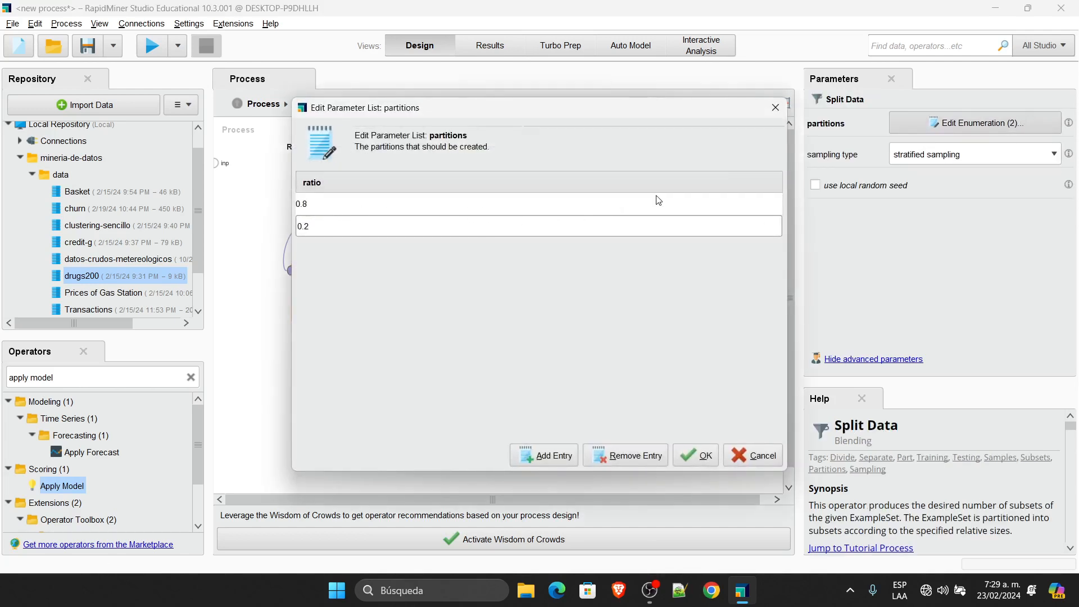
left_click(775, 108)
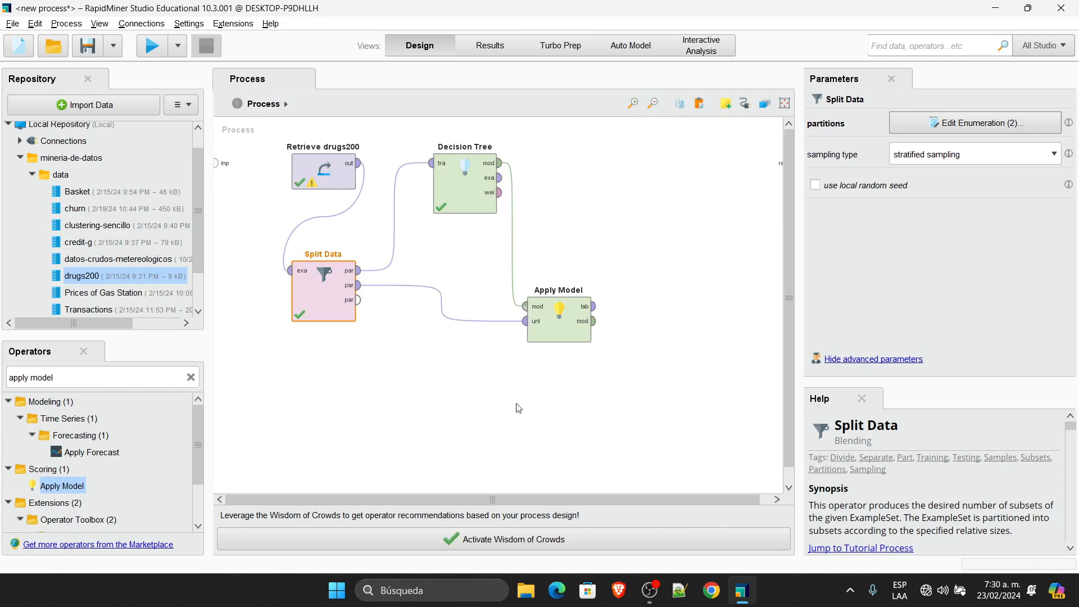
left_click_drag(551, 331, 552, 296)
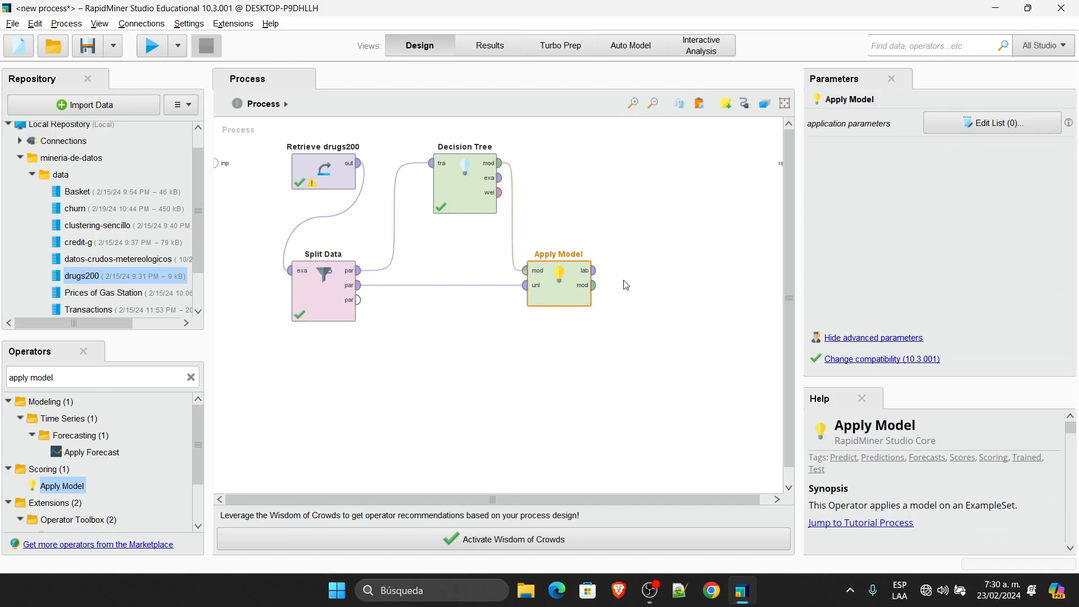
Step: Zoom the canvas to 125% and narrow the side and Parameters panels to widen the Process view
scroll(625, 285, "up", 2)
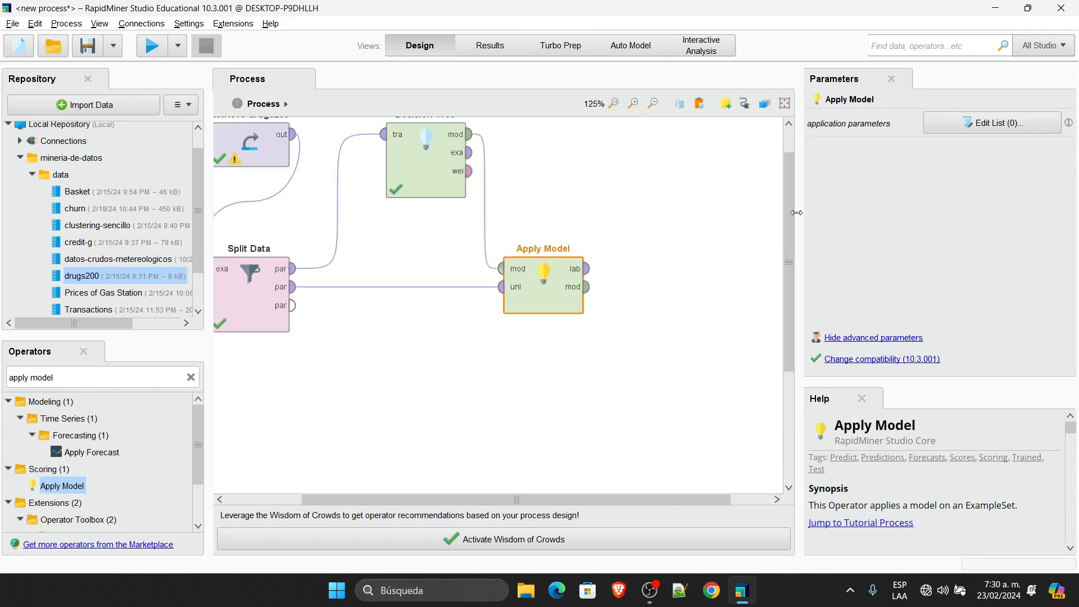
left_click_drag(797, 212, 803, 150)
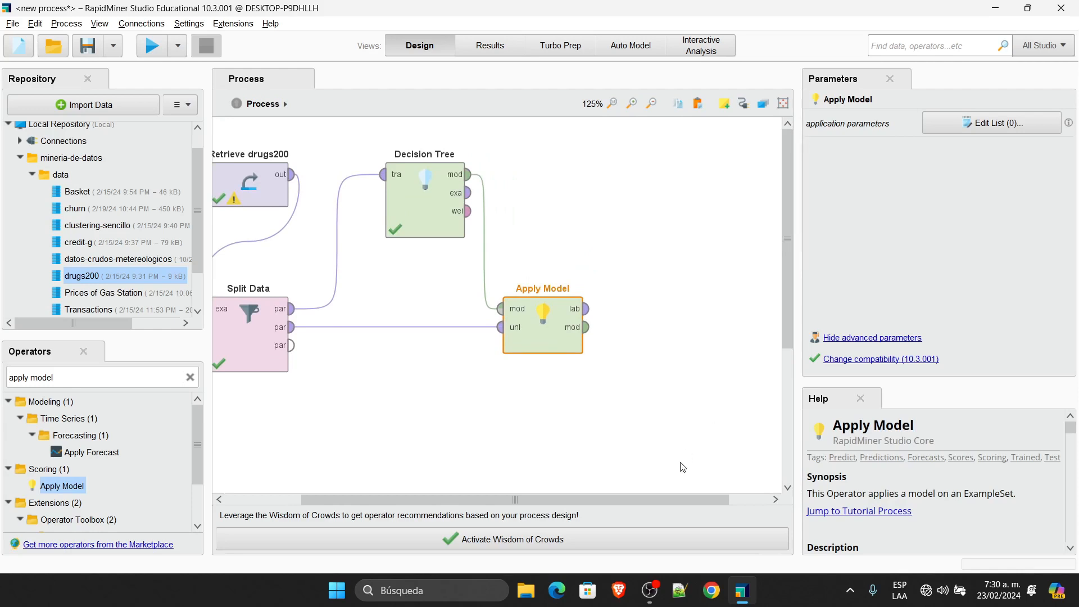
left_click_drag(663, 502, 582, 501)
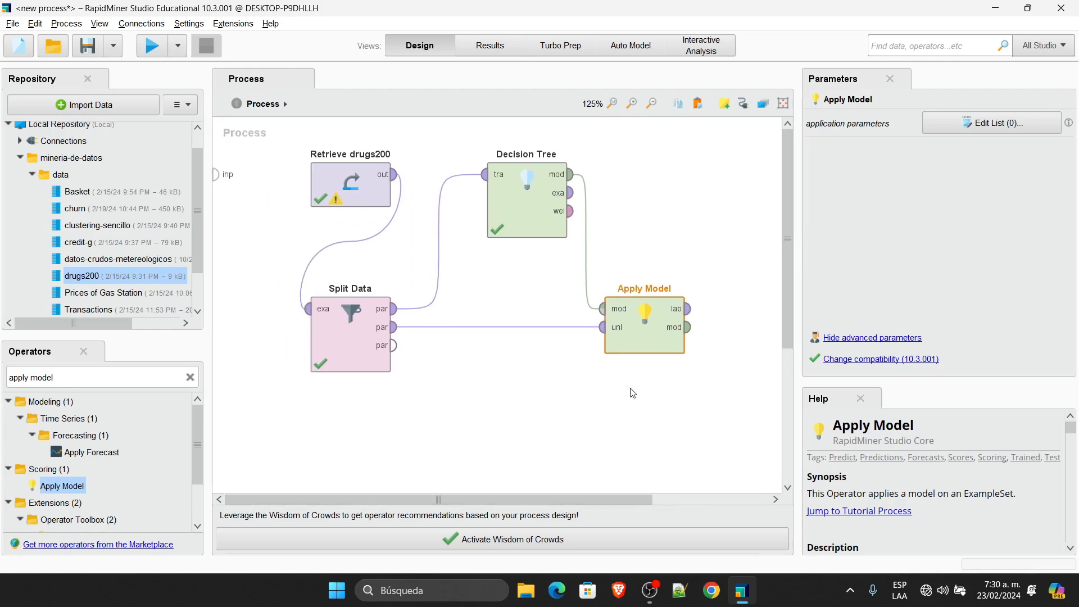
left_click_drag(208, 192, 111, 189)
left_click_drag(797, 230, 879, 230)
key("alt+Tab")
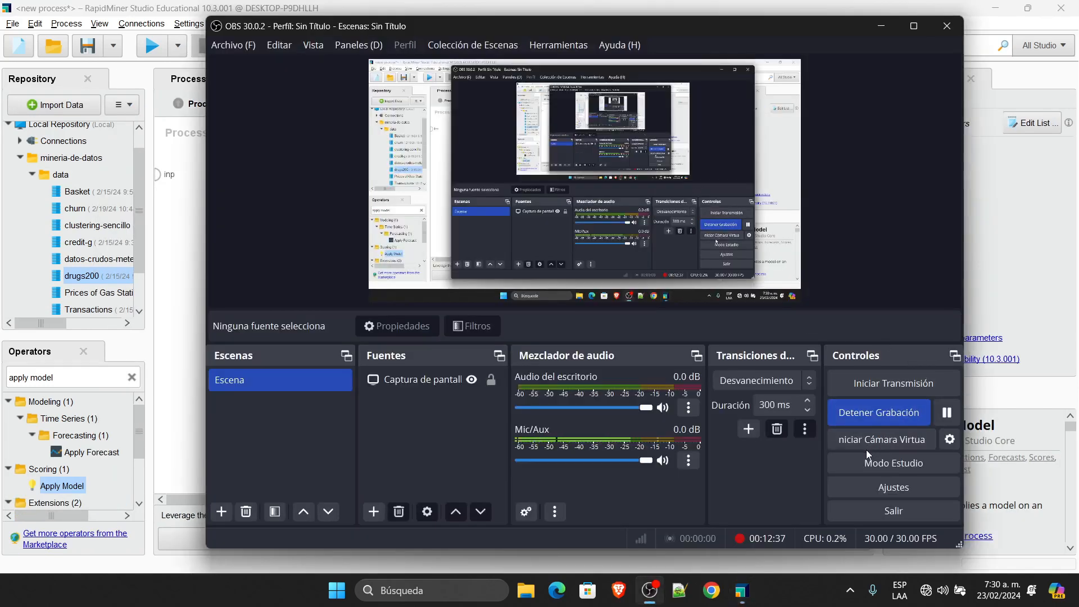
key("alt+Tab")
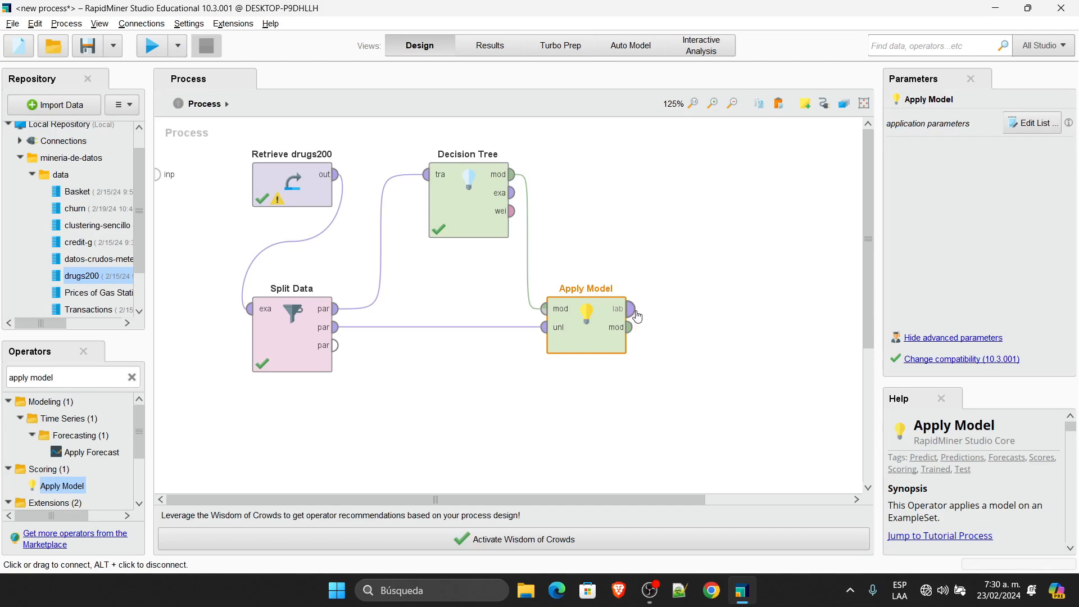
mouse_move(637, 317)
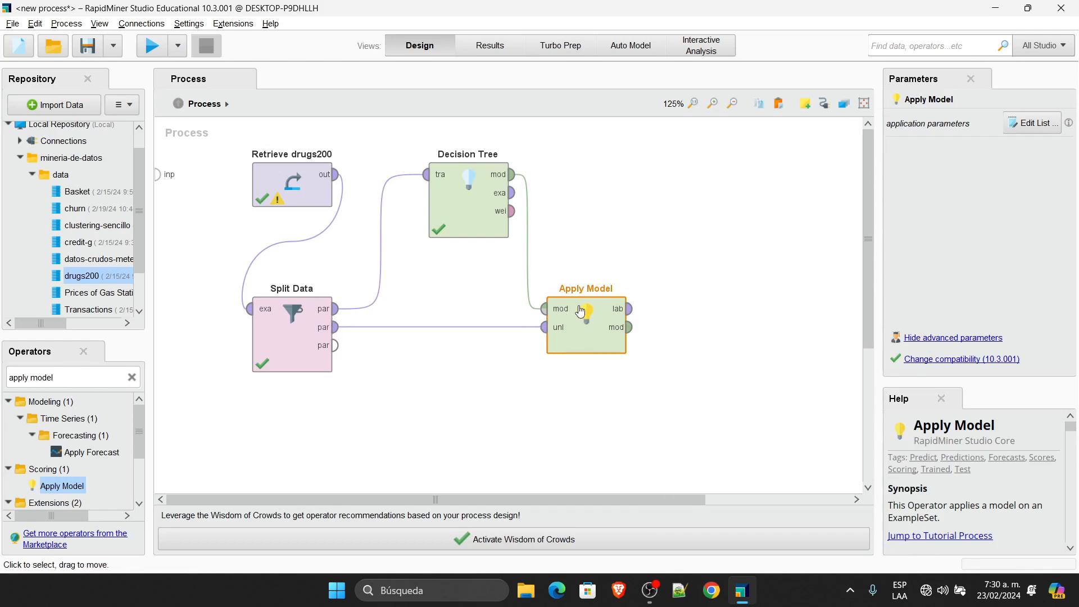
Step: Connect Apply Model's labelled data output to the first result port
left_click_drag(592, 499, 737, 501)
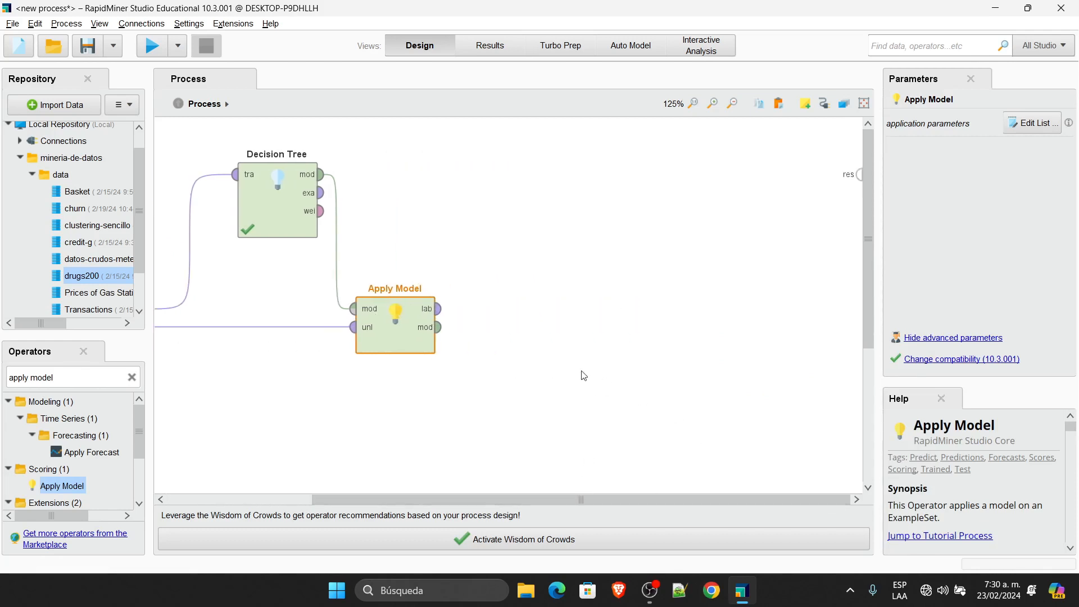
left_click(439, 309)
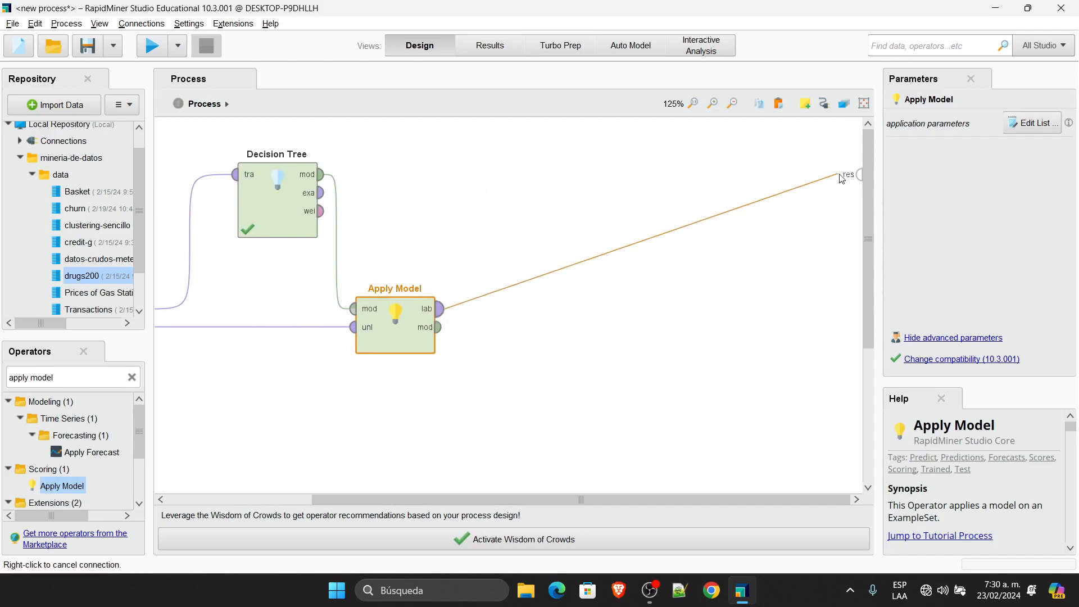
left_click(860, 175)
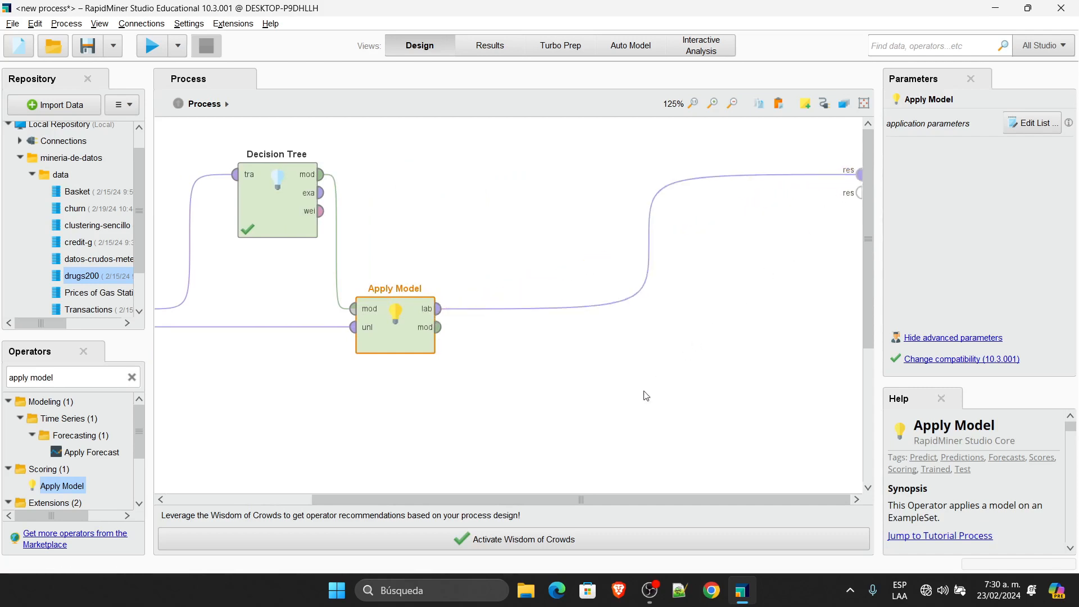
Step: Connect Apply Model's model output to the second result port and run the process
left_click_drag(561, 499, 416, 486)
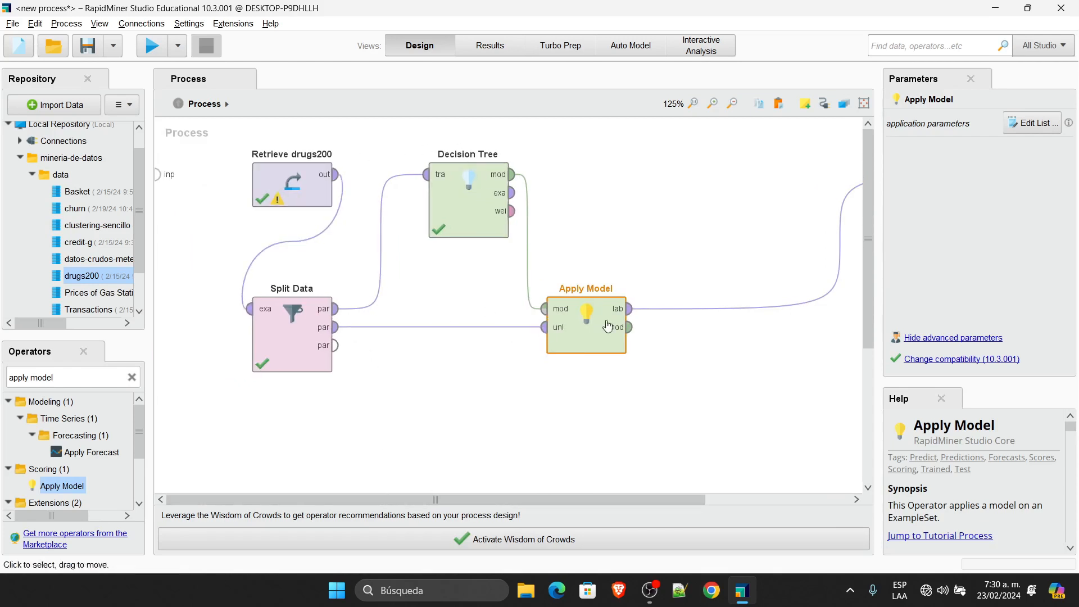
left_click_drag(652, 498, 811, 504)
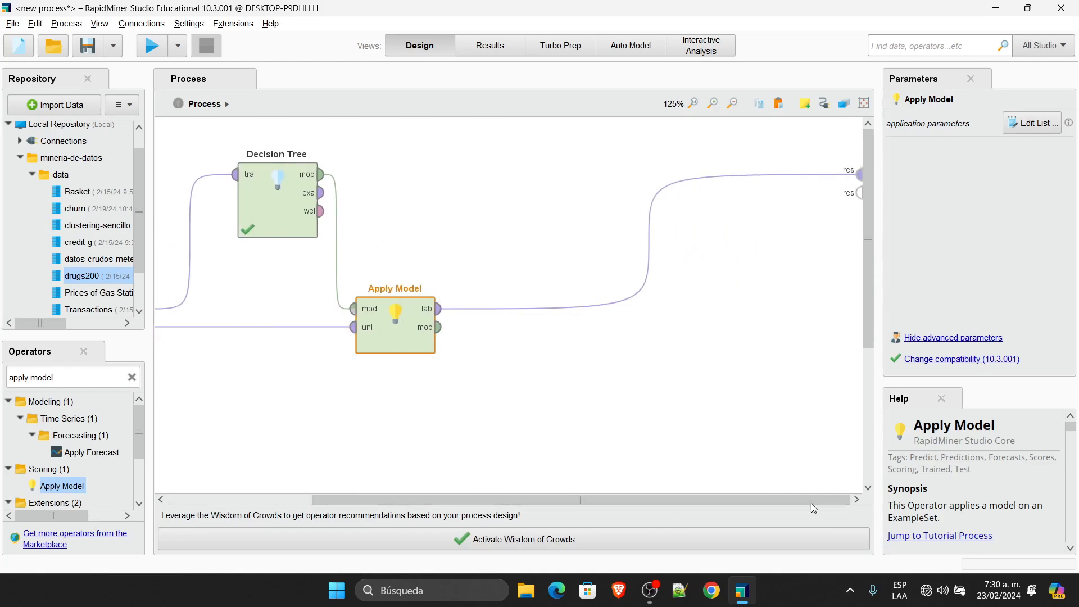
left_click(438, 327)
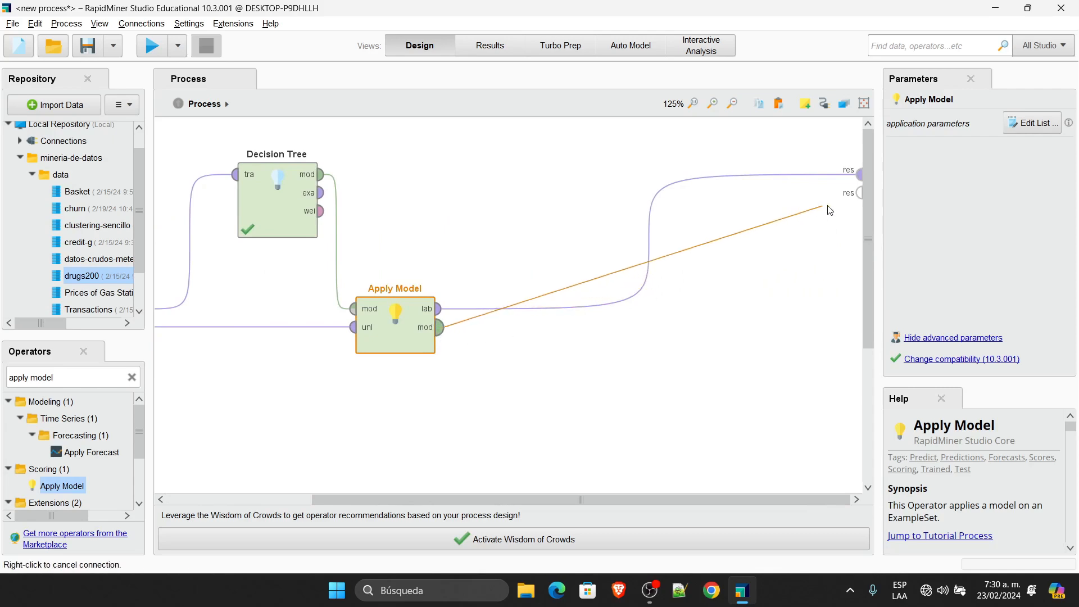
left_click(859, 195)
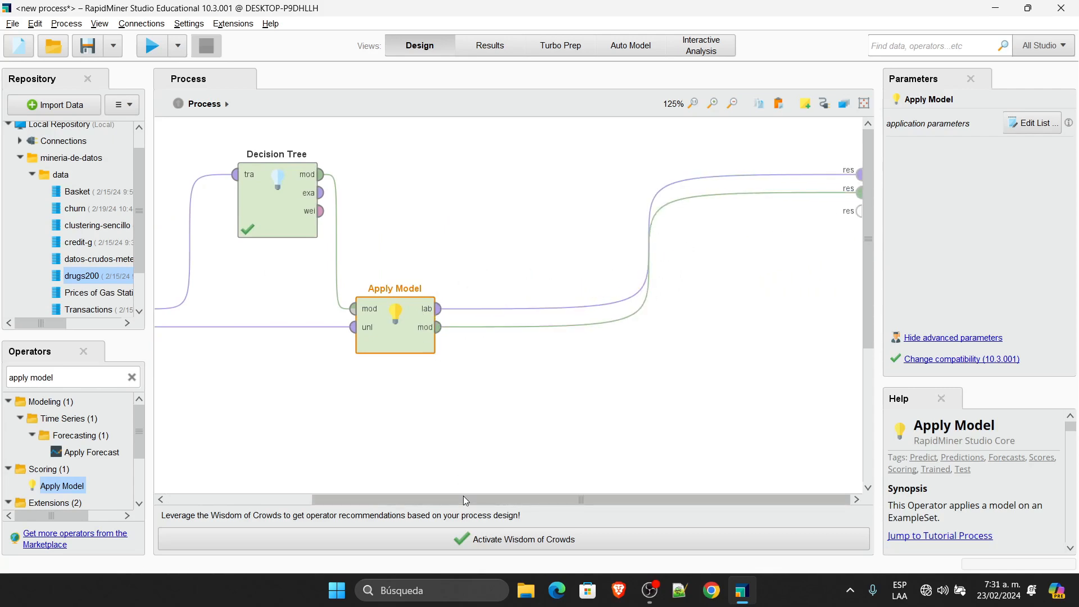
left_click_drag(458, 500, 354, 504)
left_click(152, 45)
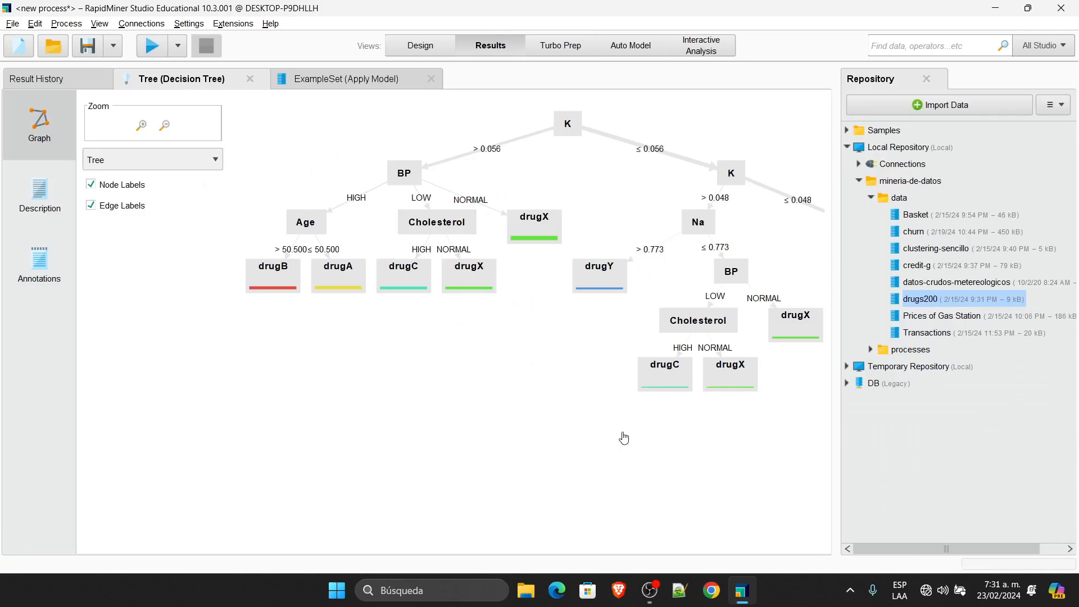
Step: Show the 40-row Apply Model example set with its predictions in Results
left_click(329, 79)
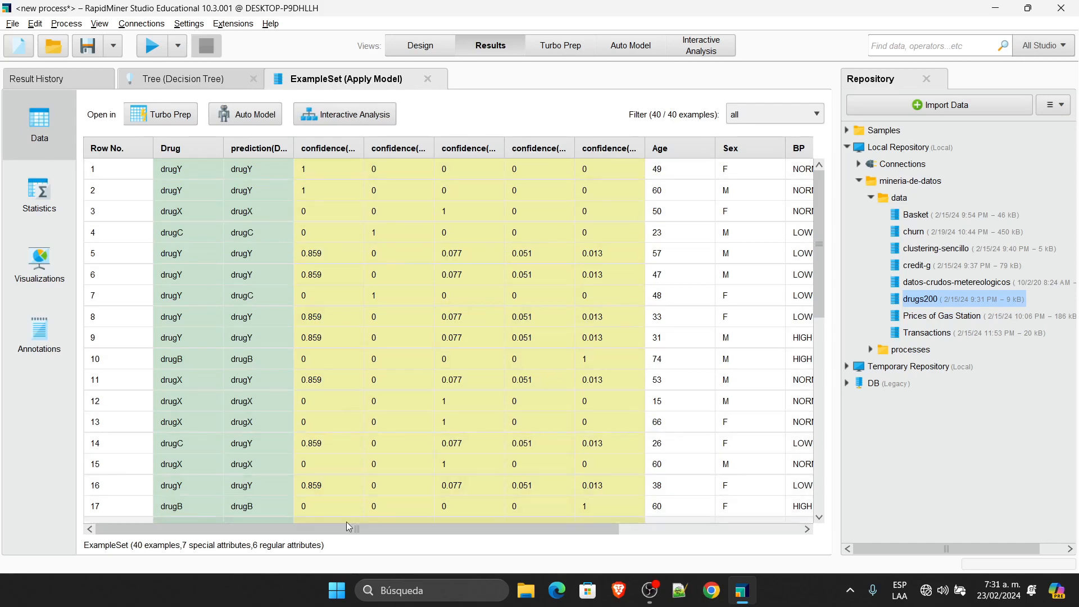
Step: Widen the confidence(drugY) column and inspect row 1's Drug value and row 5's confidences
left_click_drag(346, 531, 529, 531)
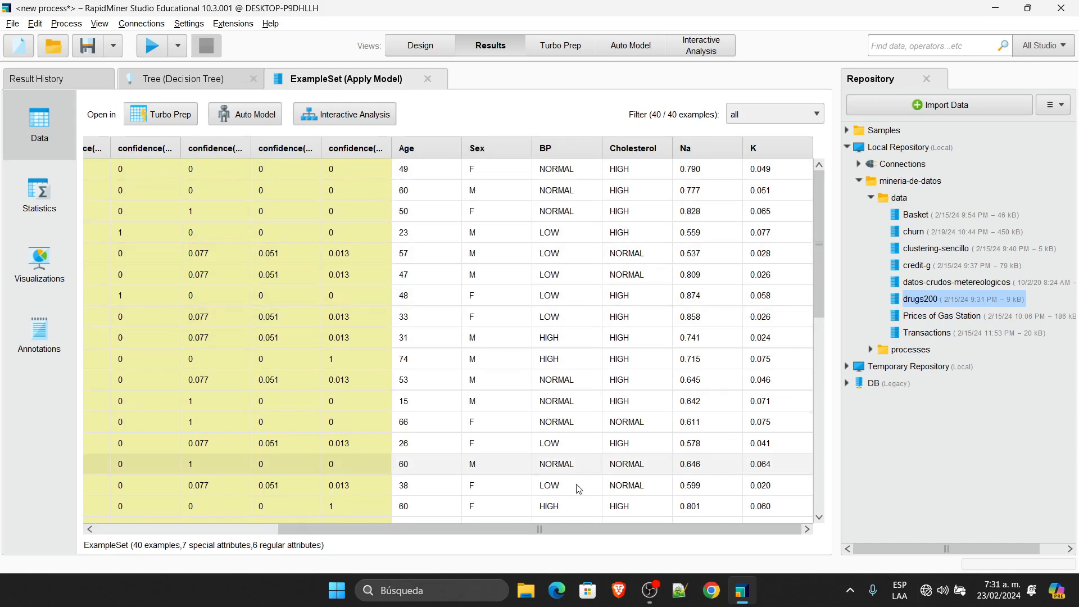
left_click_drag(573, 527, 525, 523)
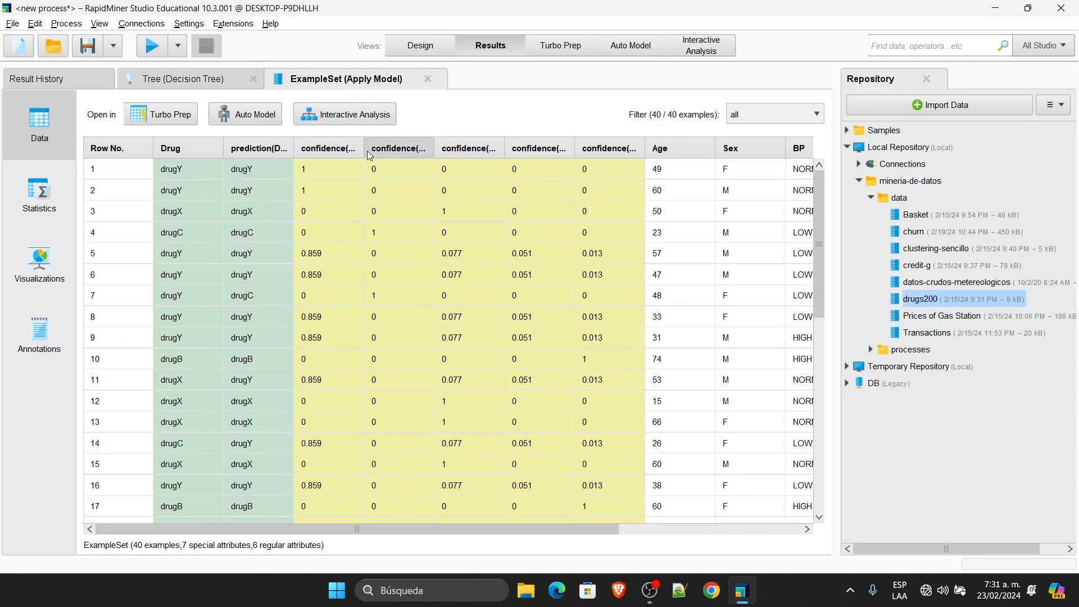
left_click_drag(364, 149, 407, 135)
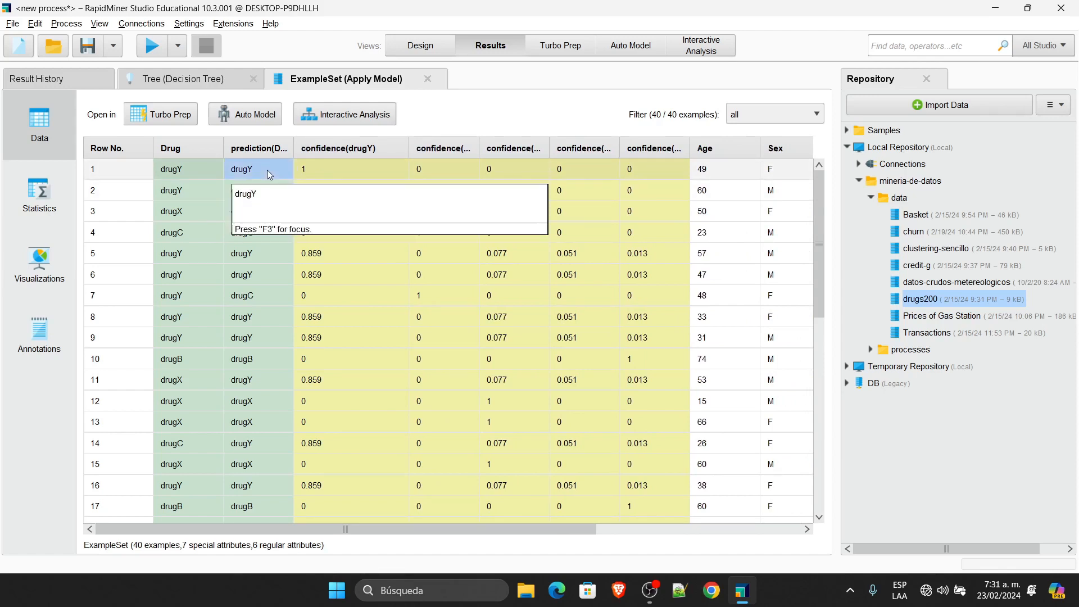
left_click(190, 167)
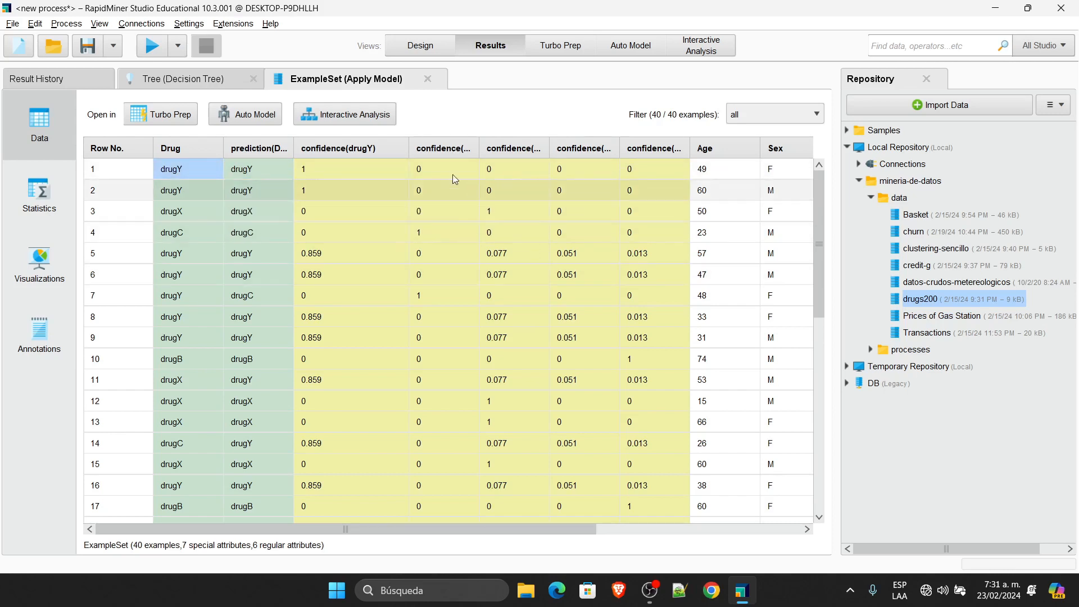
left_click(345, 254)
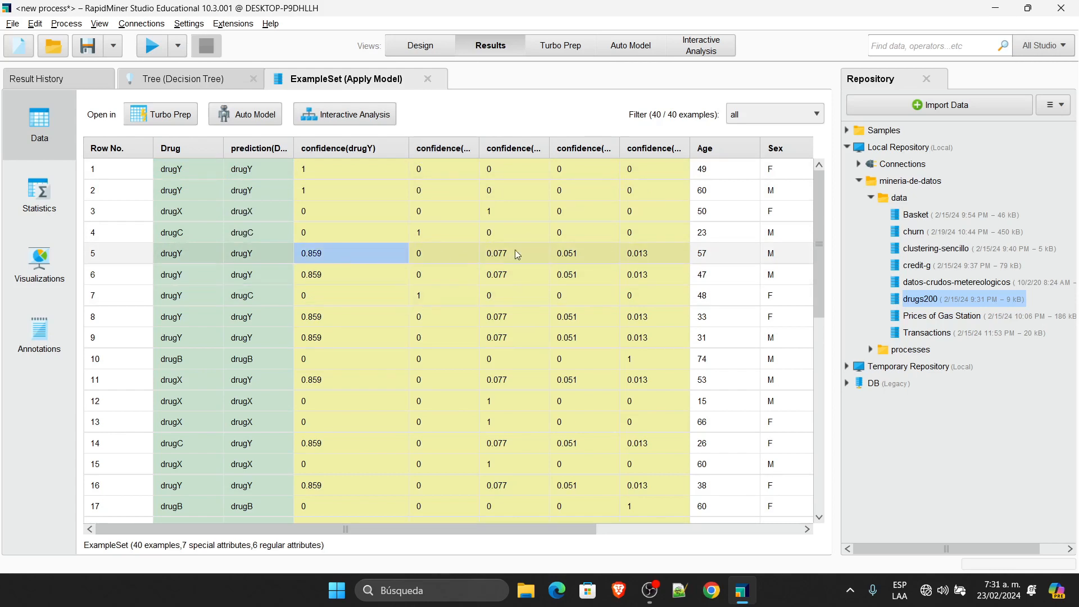
left_click(657, 251)
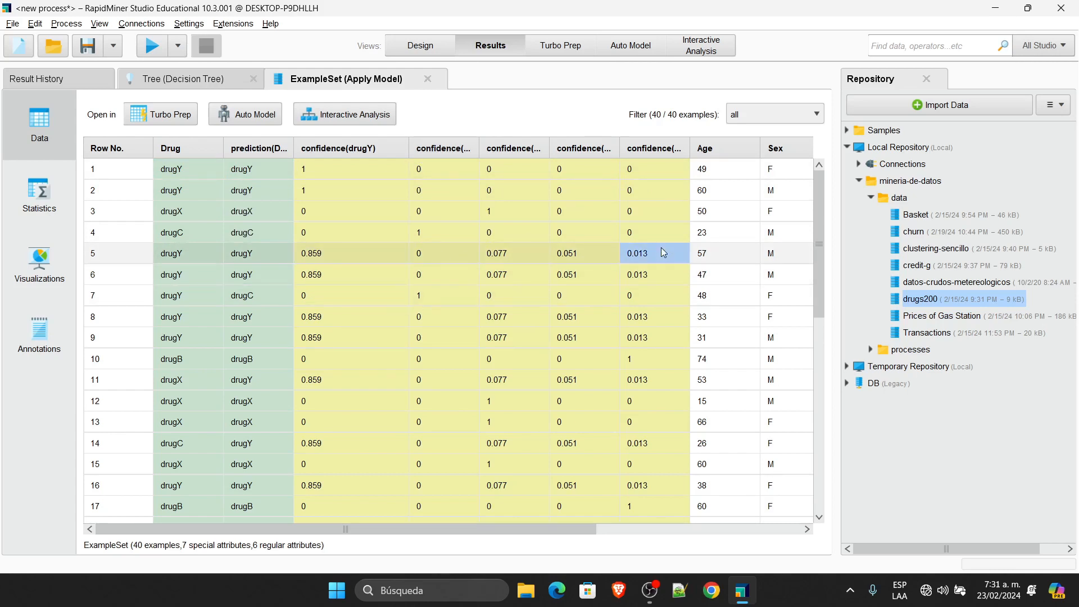
left_click(346, 258, "shift")
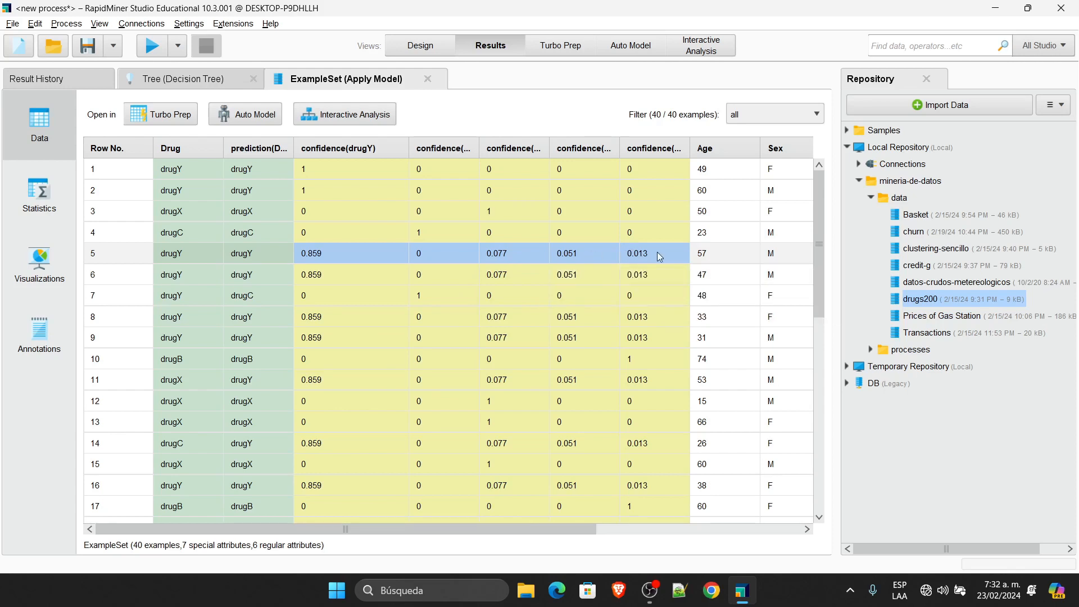
Step: Widen the confidence(drugX), drugA, drugB and drugC columns, then return to Design
left_click_drag(550, 149, 589, 149)
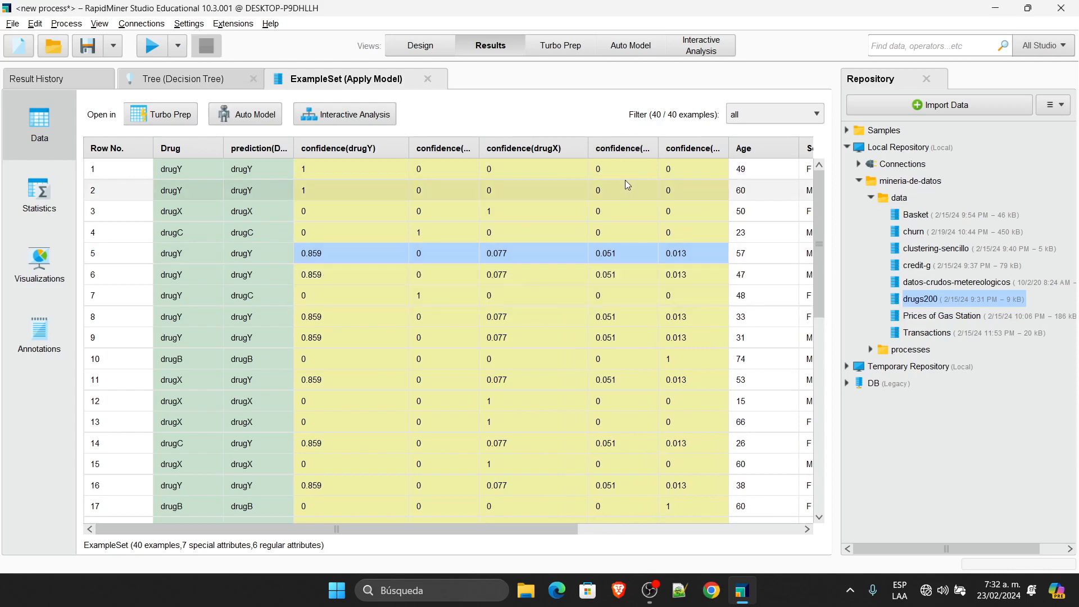
left_click_drag(659, 143, 727, 144)
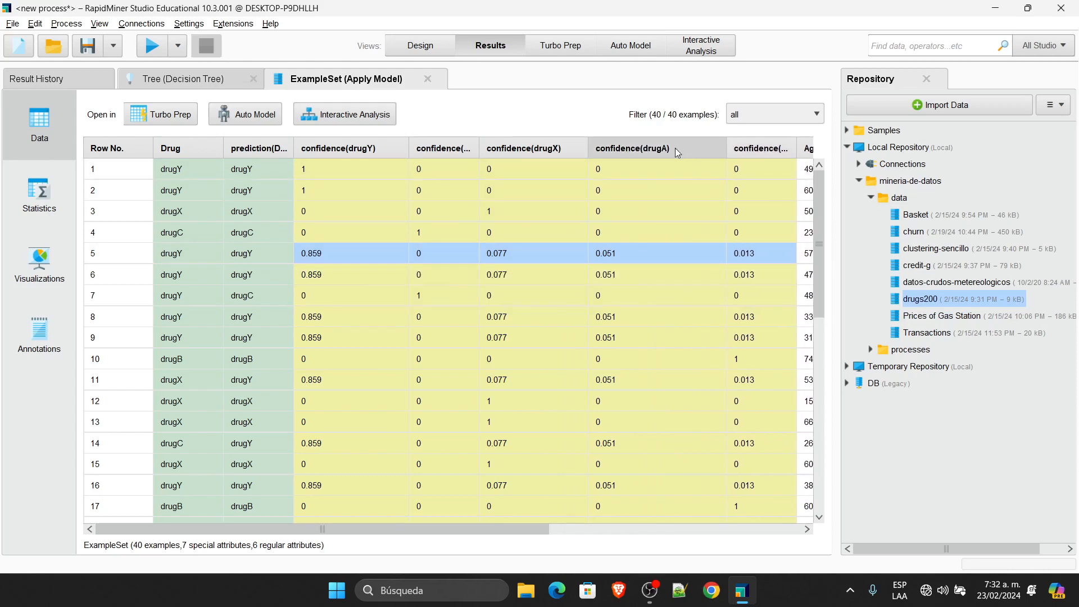
left_click_drag(797, 145, 822, 145)
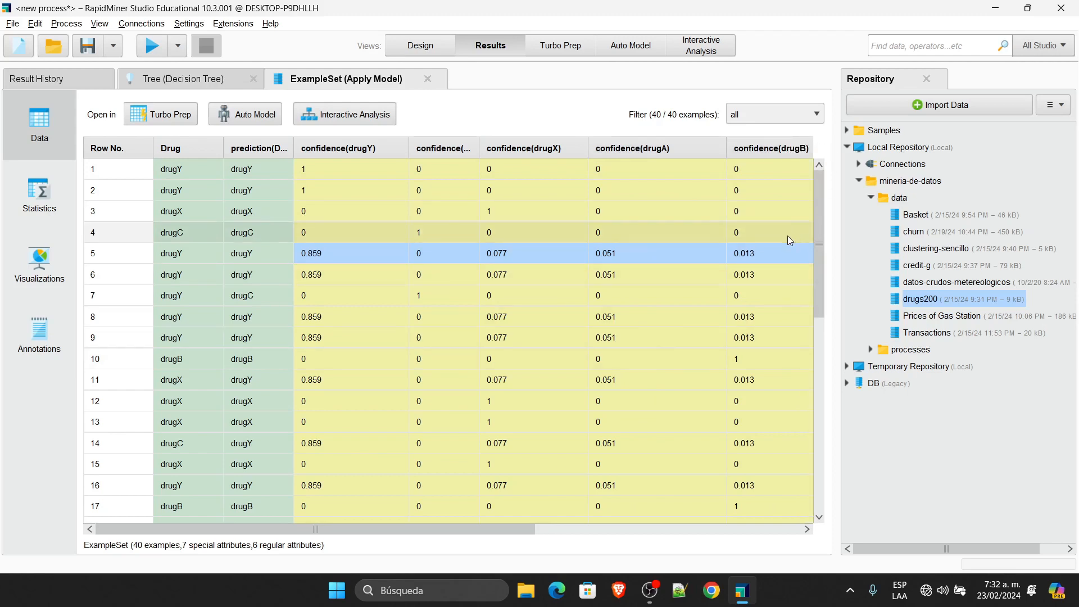
mouse_move(479, 148)
left_mouse_down()
mouse_move(517, 147)
mouse_move(464, 146)
left_mouse_up()
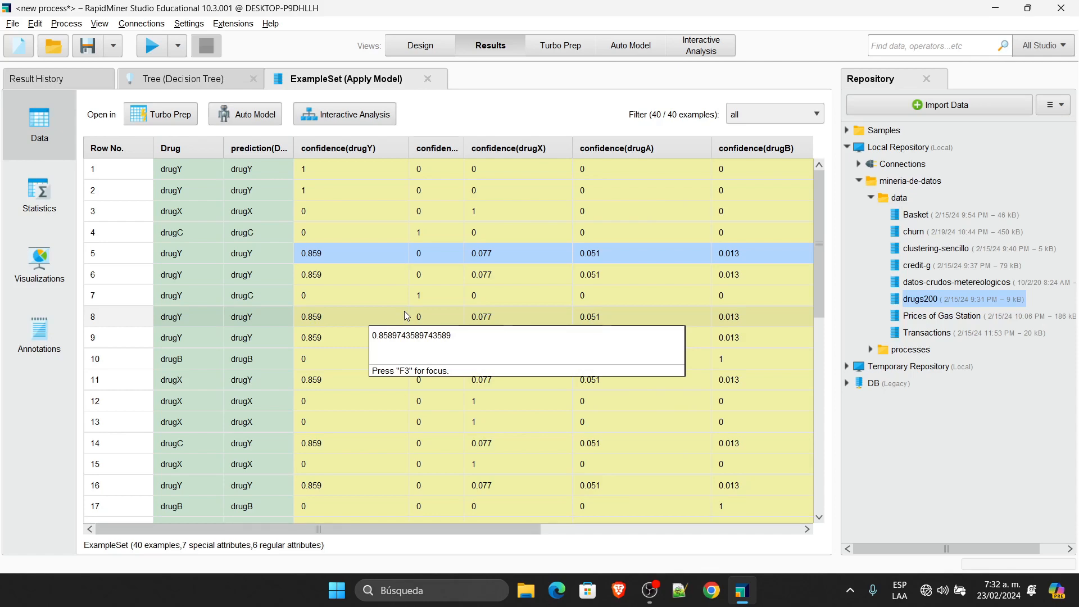
left_click(416, 47)
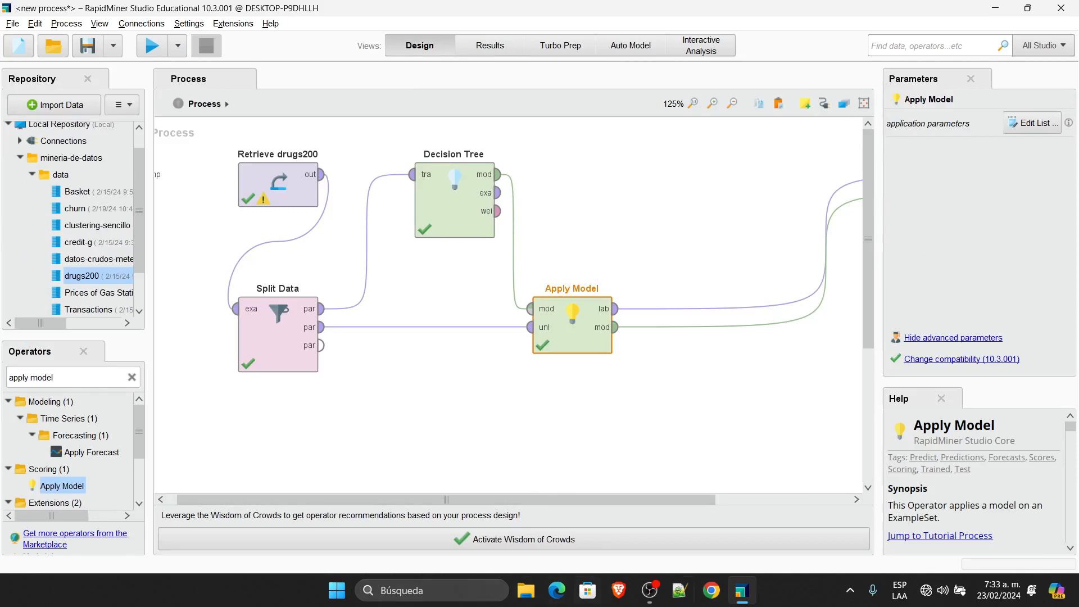
right_click(618, 175)
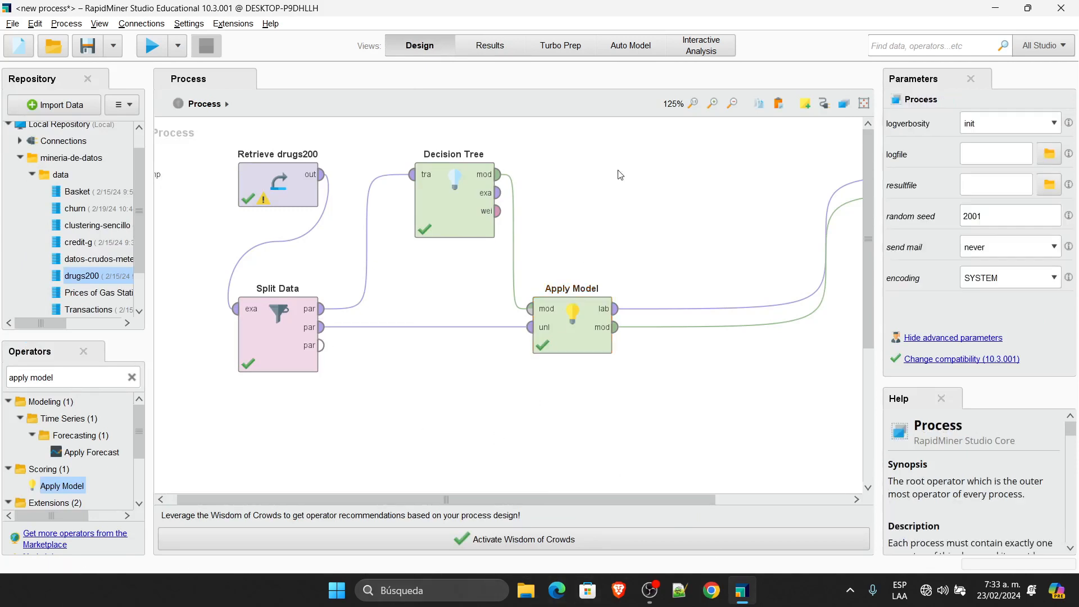
mouse_move(730, 222)
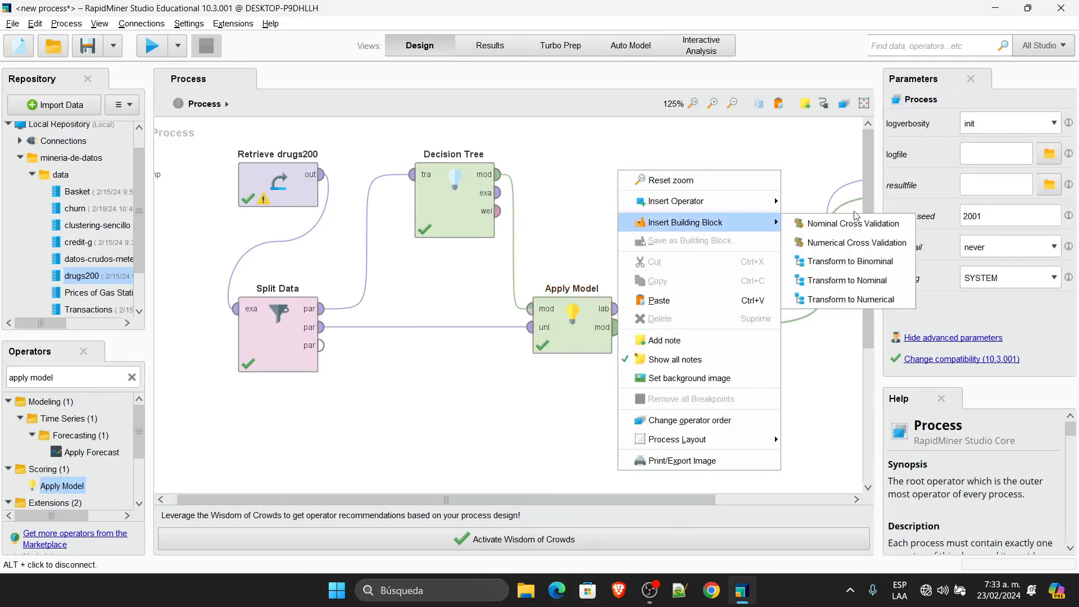
left_click(832, 219)
double_click(674, 175)
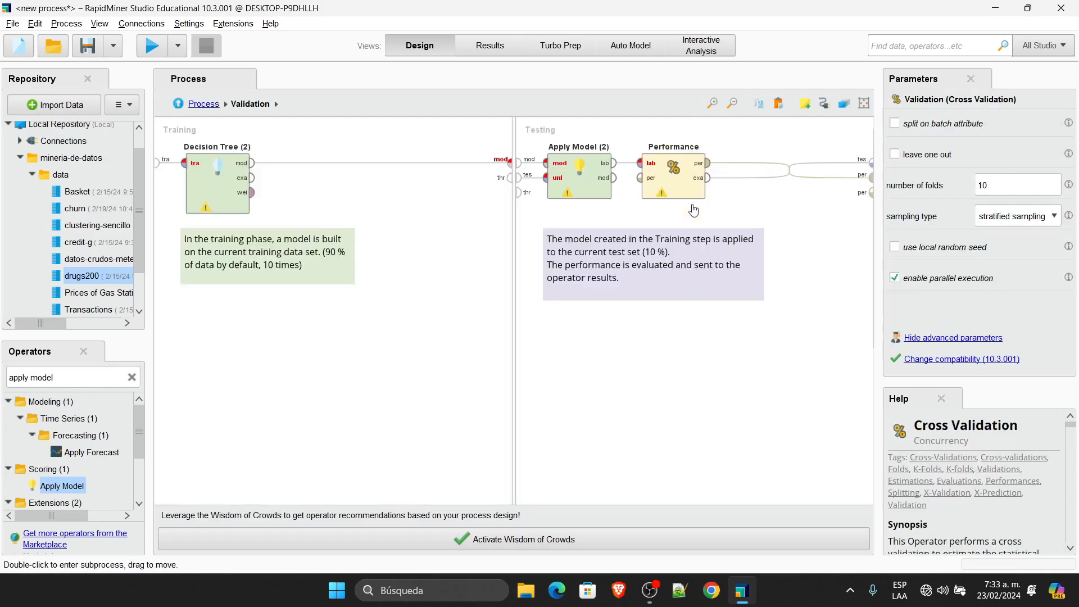
left_click(673, 175)
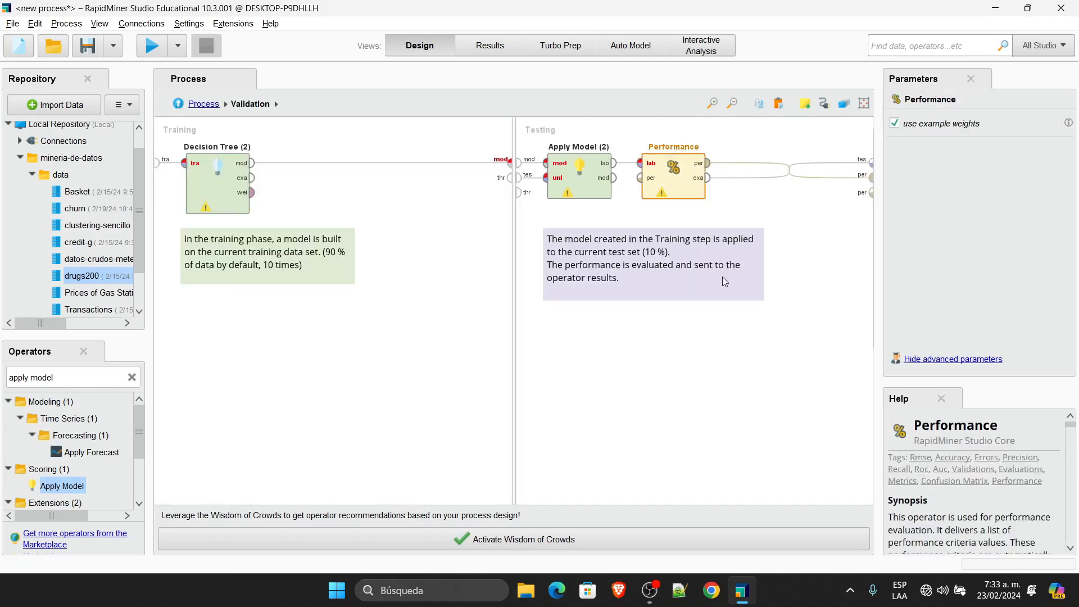
left_click(194, 104)
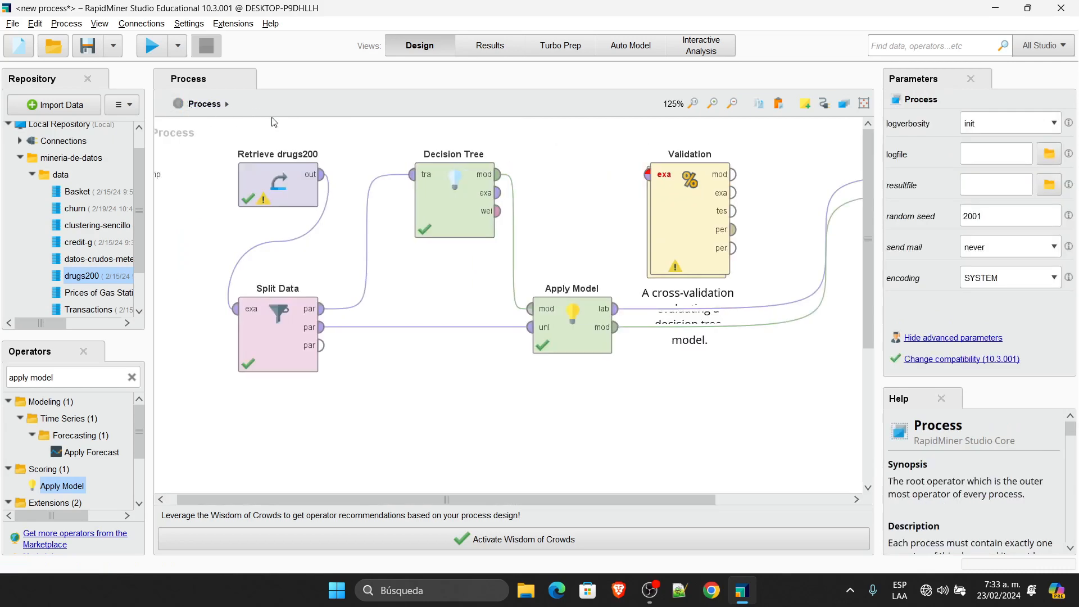
left_click(685, 196)
key("Delete")
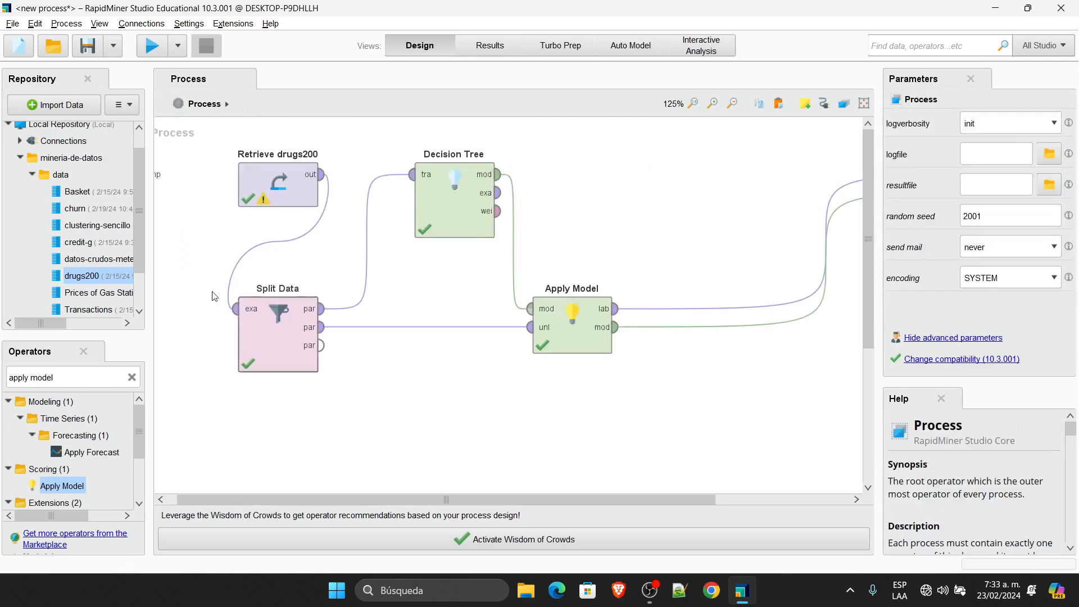
Step: Search 'performance' and place a Performance (Classification) operator on the canvas beside Apply Model
triple_click(72, 379)
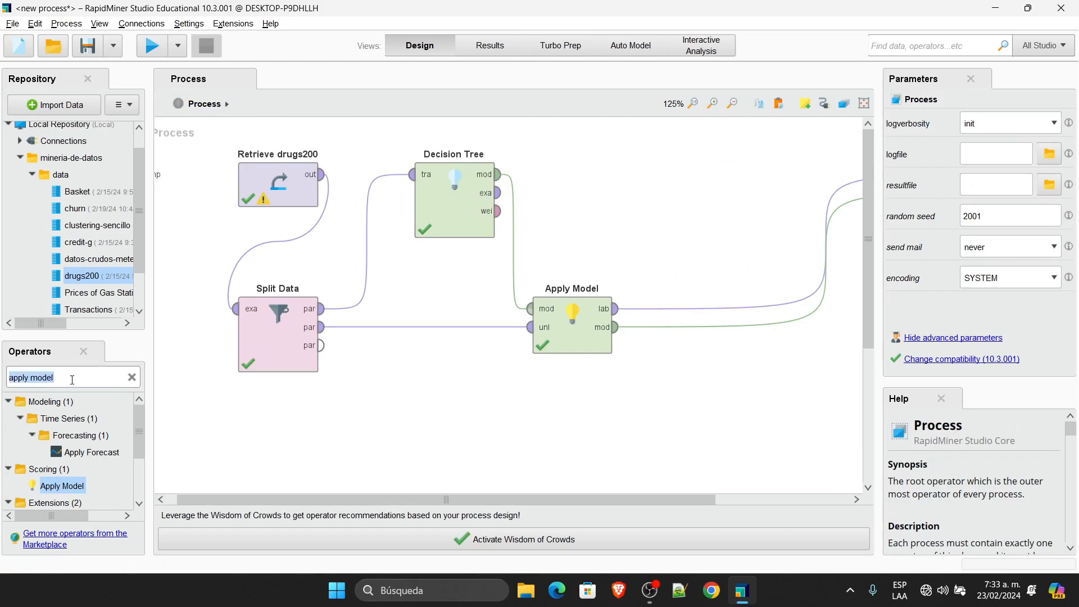
type("performa")
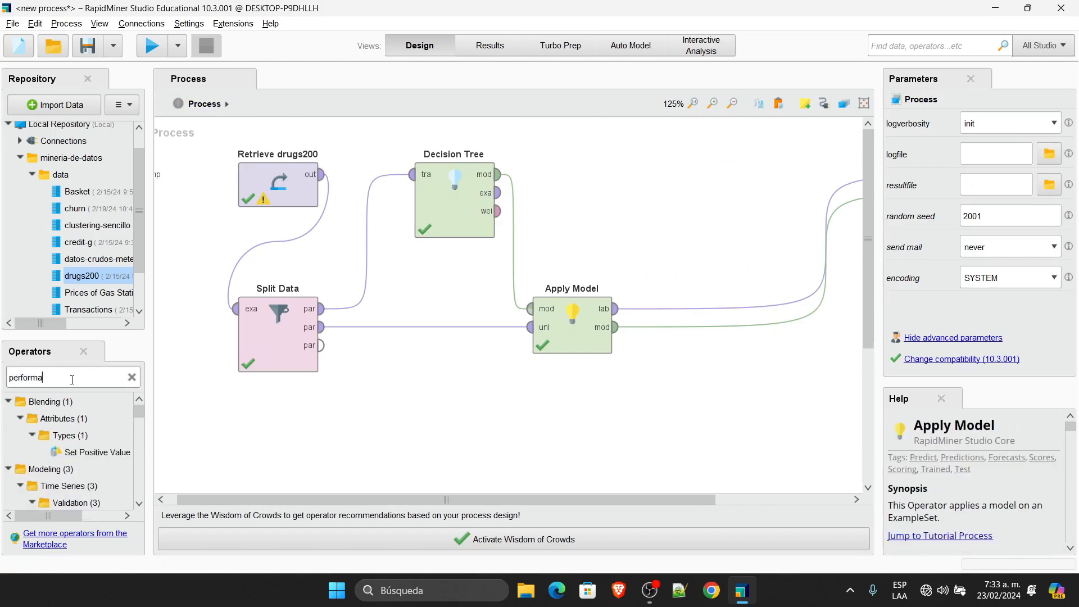
type("nce")
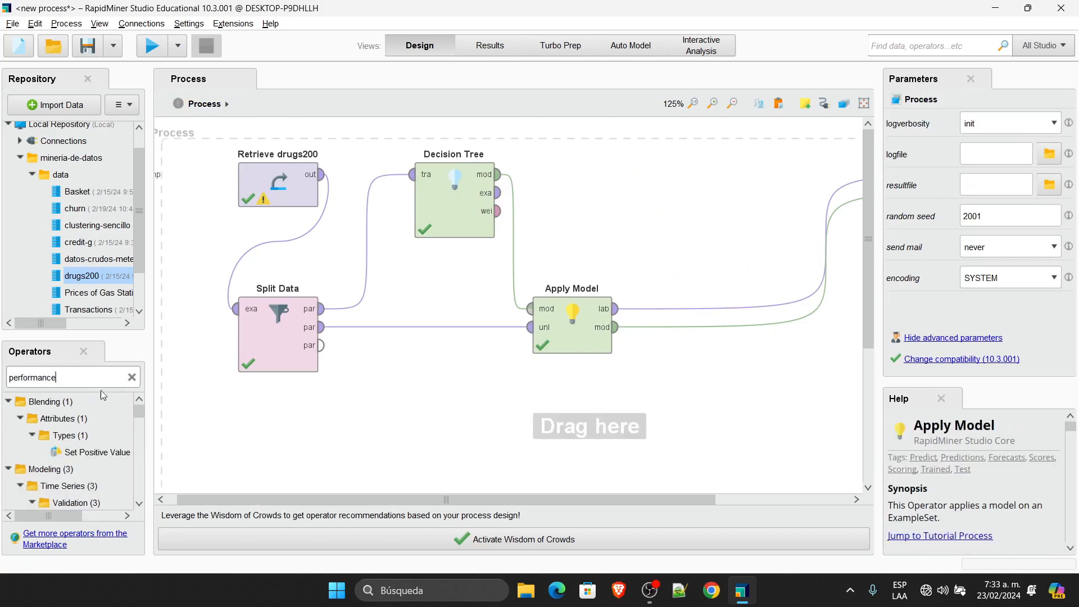
scroll(132, 472, "down", 3)
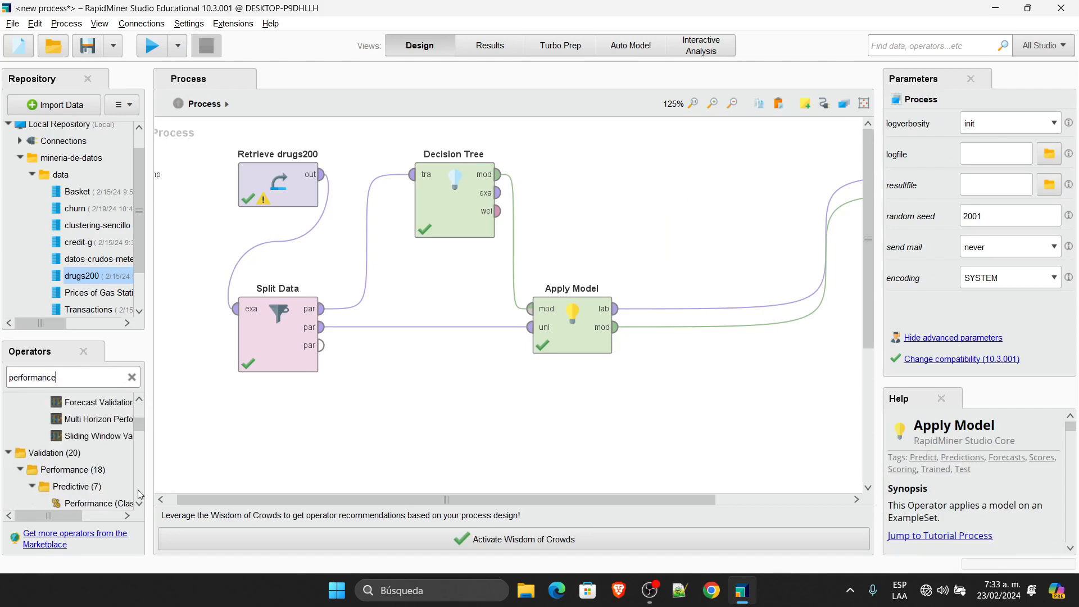
scroll(140, 494, "down", 3)
left_click_drag(149, 427, 231, 437)
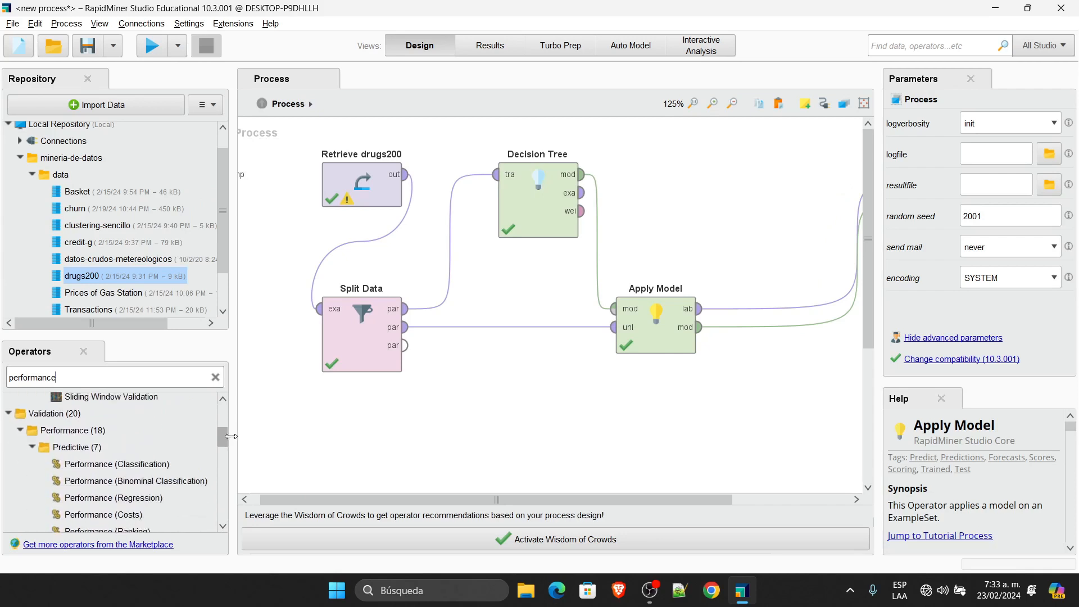
scroll(224, 438, "down", 1)
left_click(141, 430)
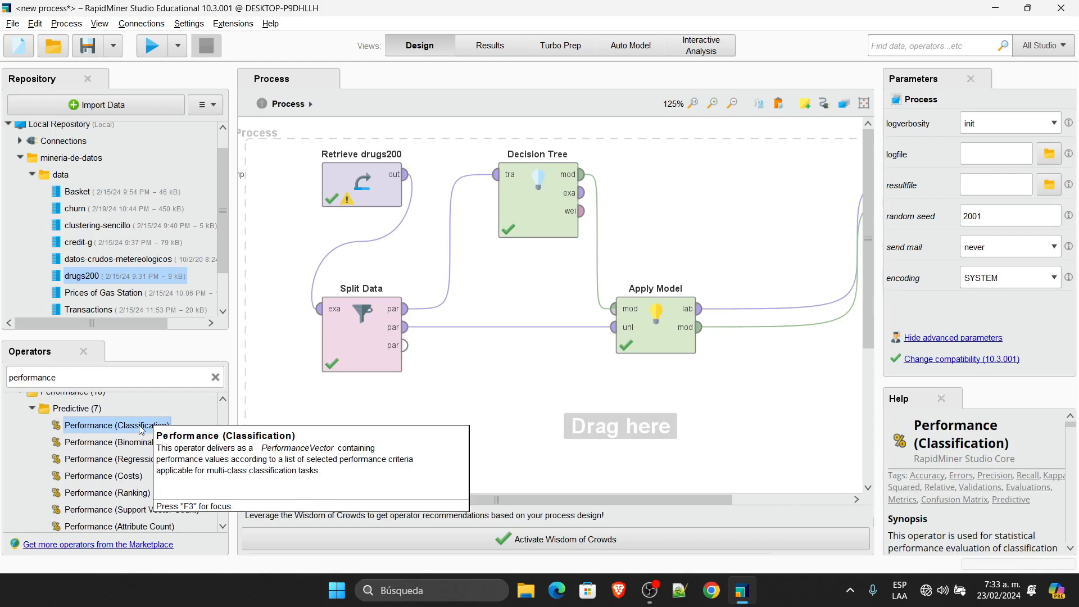
left_click_drag(141, 429, 799, 237)
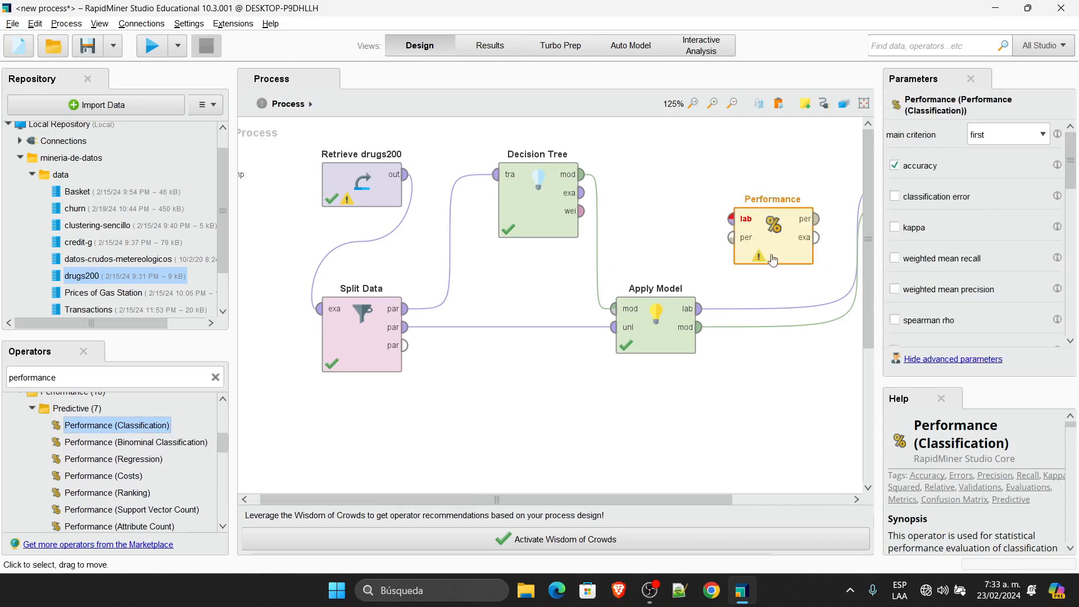
left_click_drag(656, 498, 775, 498)
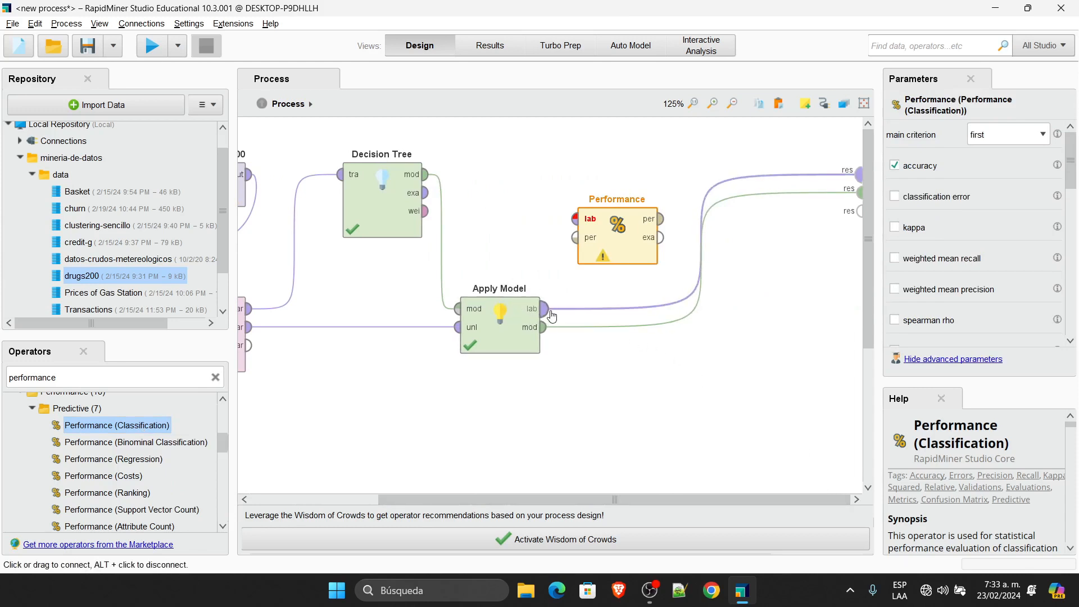
mouse_move(599, 307)
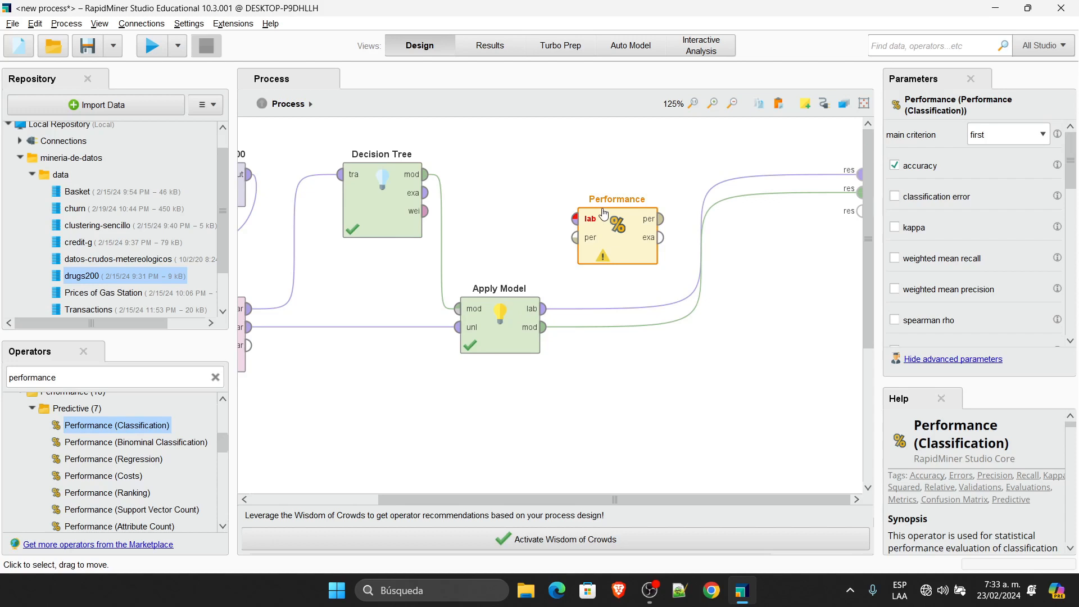
Step: Replace Apply Model's lab-to-results wire with a link into Performance's lab input
mouse_move(709, 209)
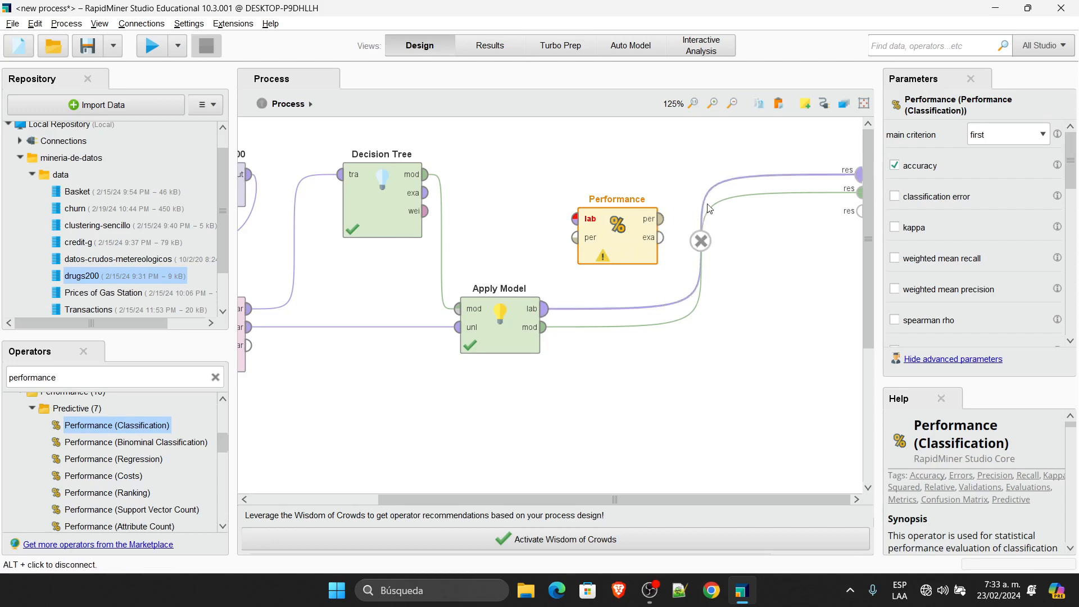
left_click(700, 241)
left_click(544, 309)
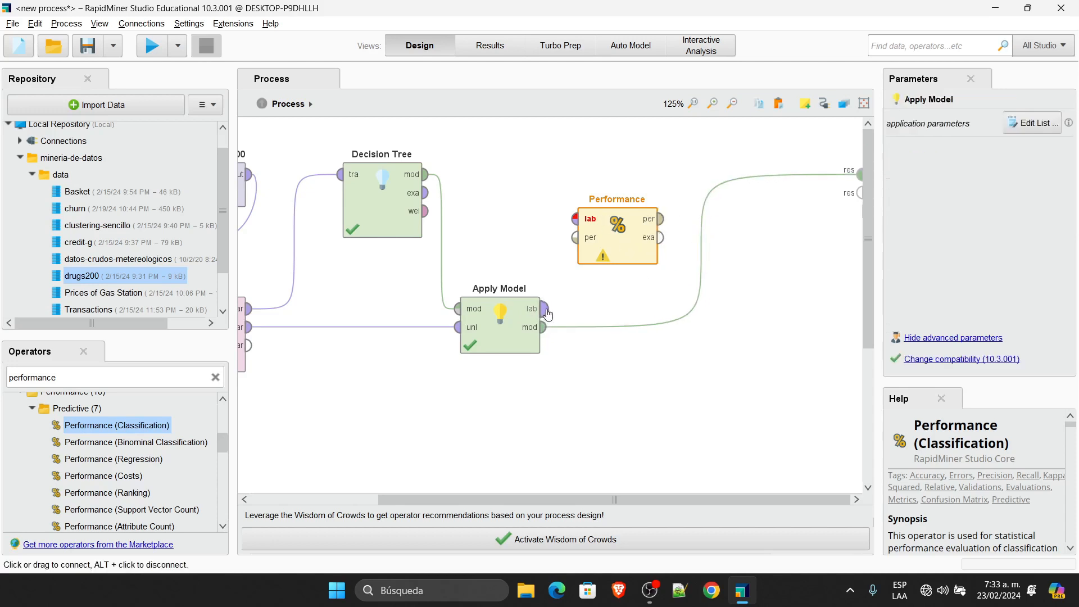
left_click(574, 220)
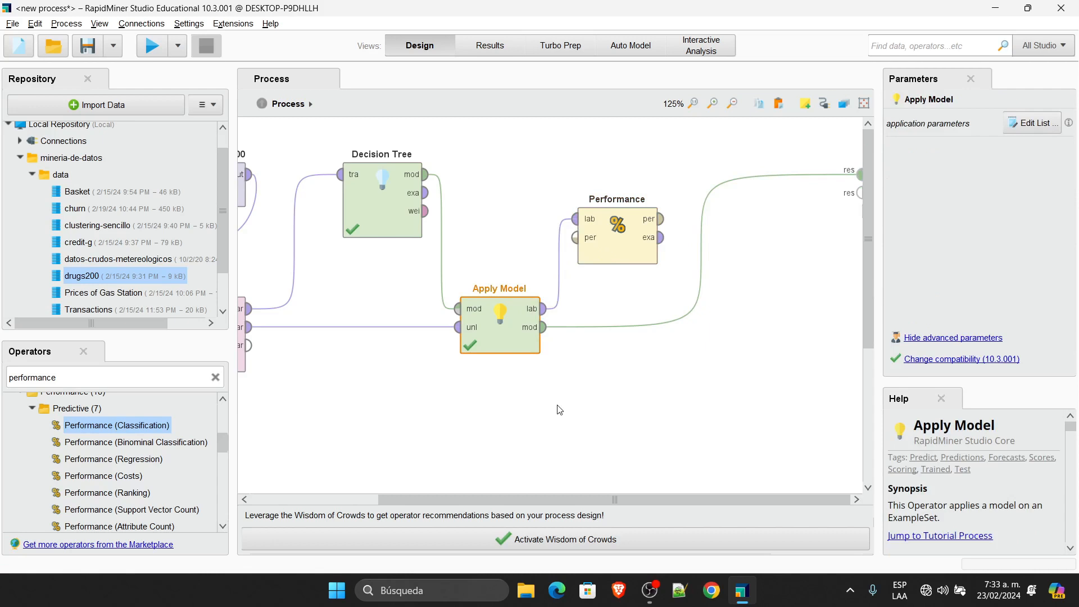
Step: Wire Performance's per and exa outputs to the process result ports
left_click(668, 225)
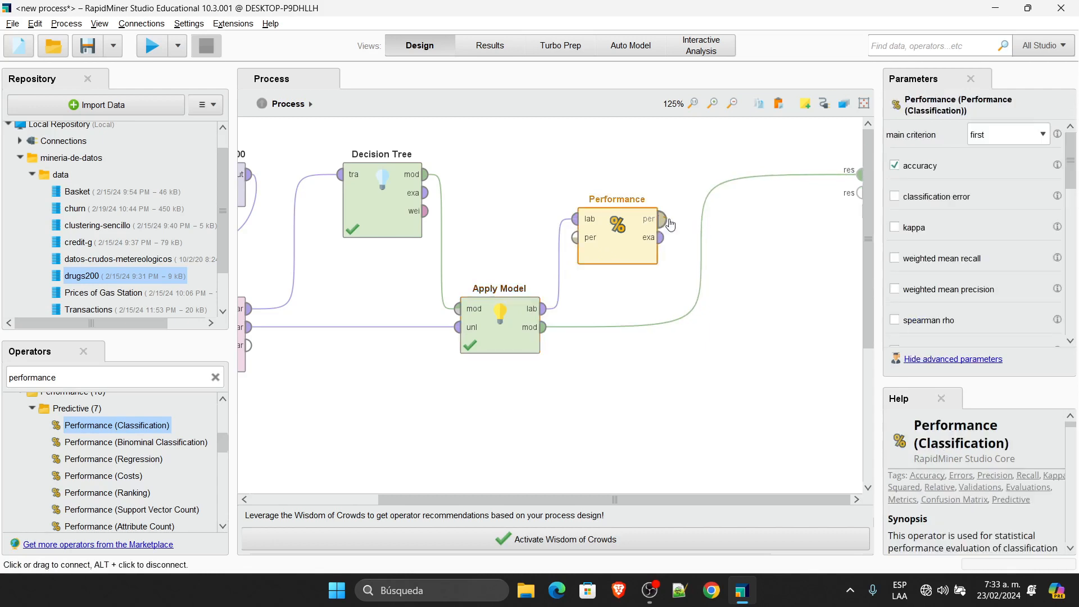
left_click(670, 224)
left_click(860, 192)
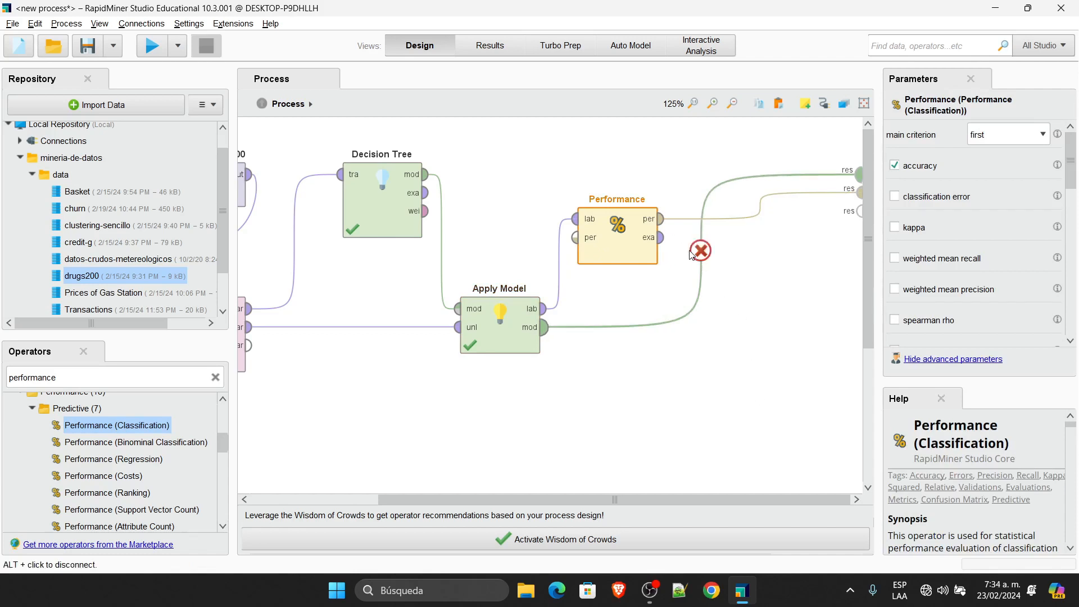
mouse_move(665, 243)
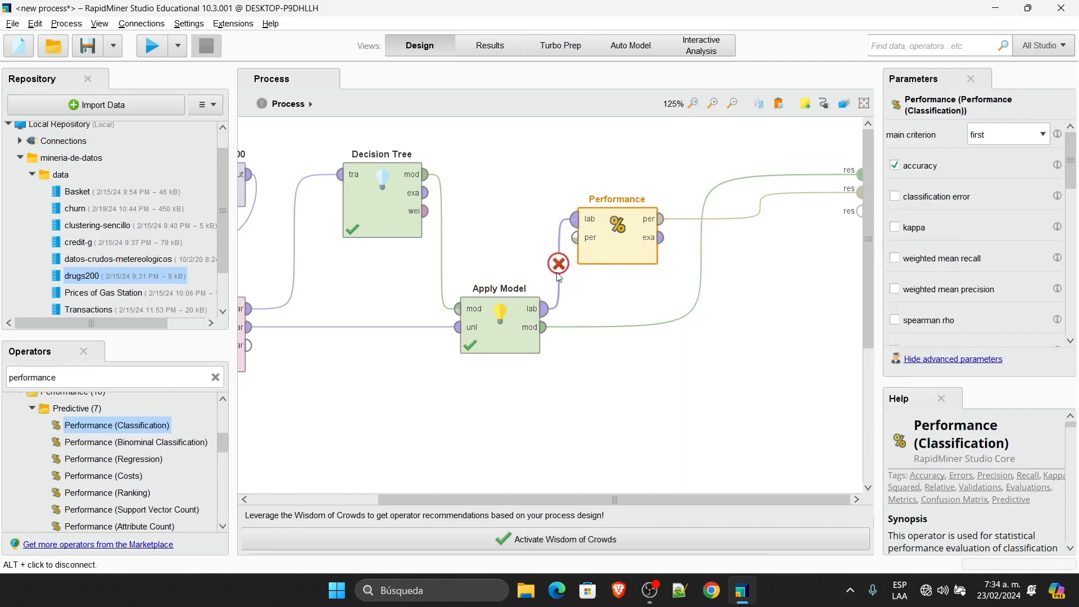
mouse_move(574, 222)
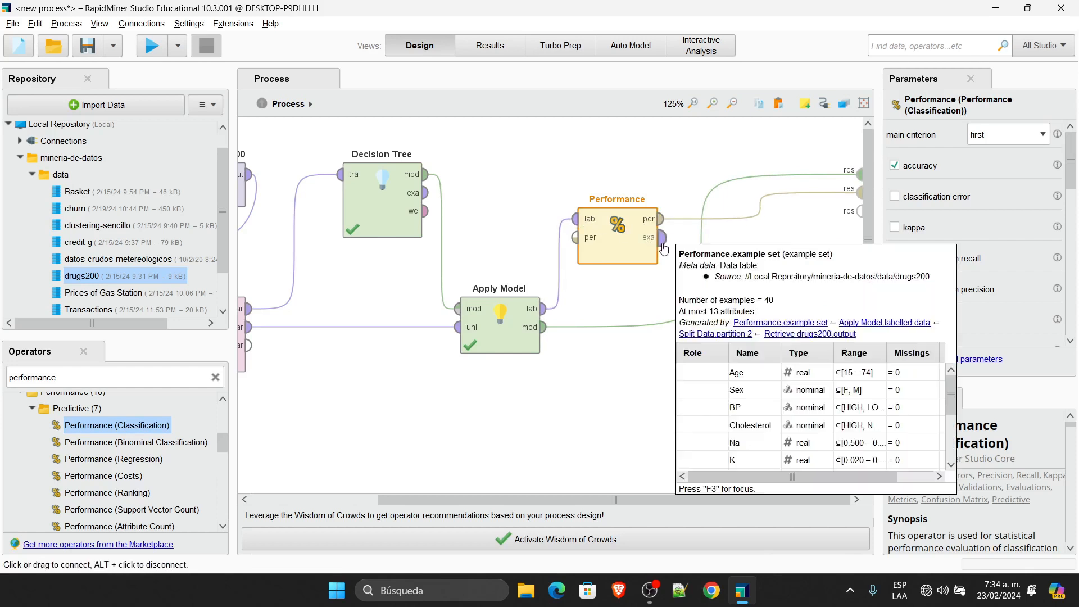
left_click(663, 238)
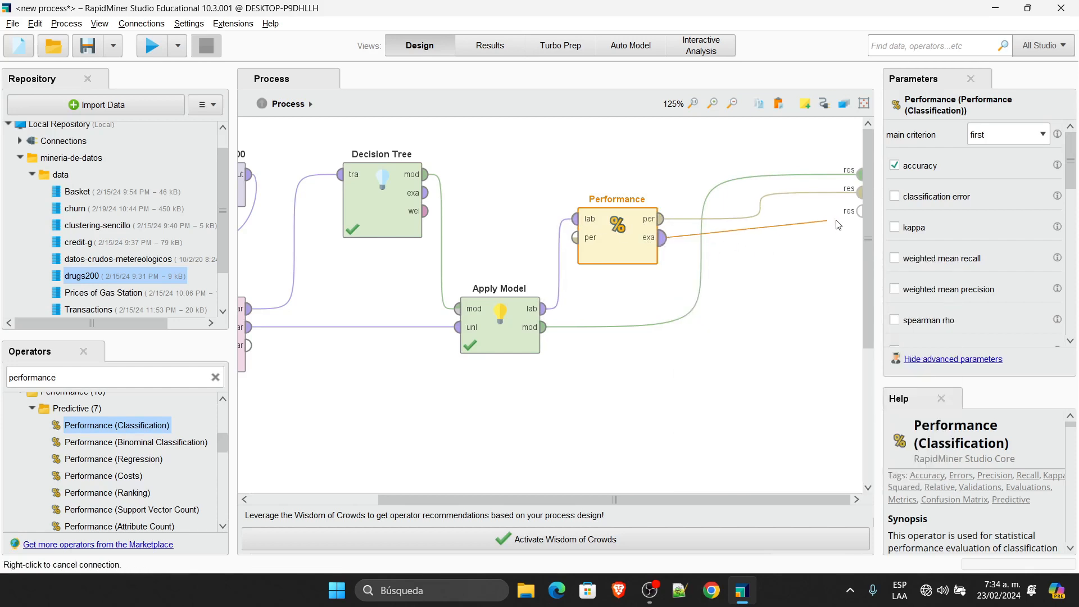
left_click(860, 211)
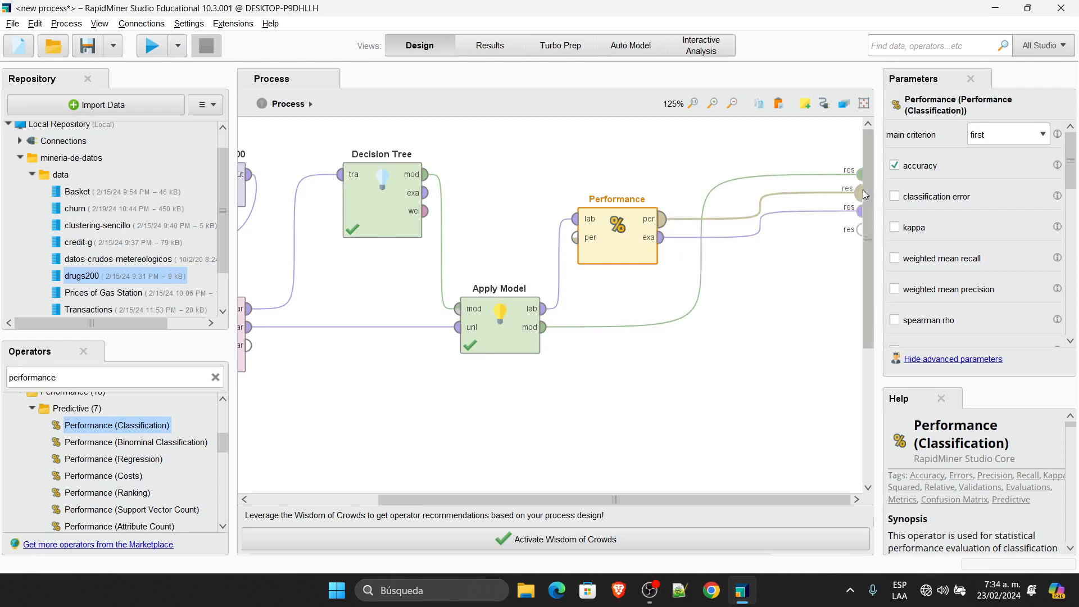
left_click_drag(877, 185, 793, 187)
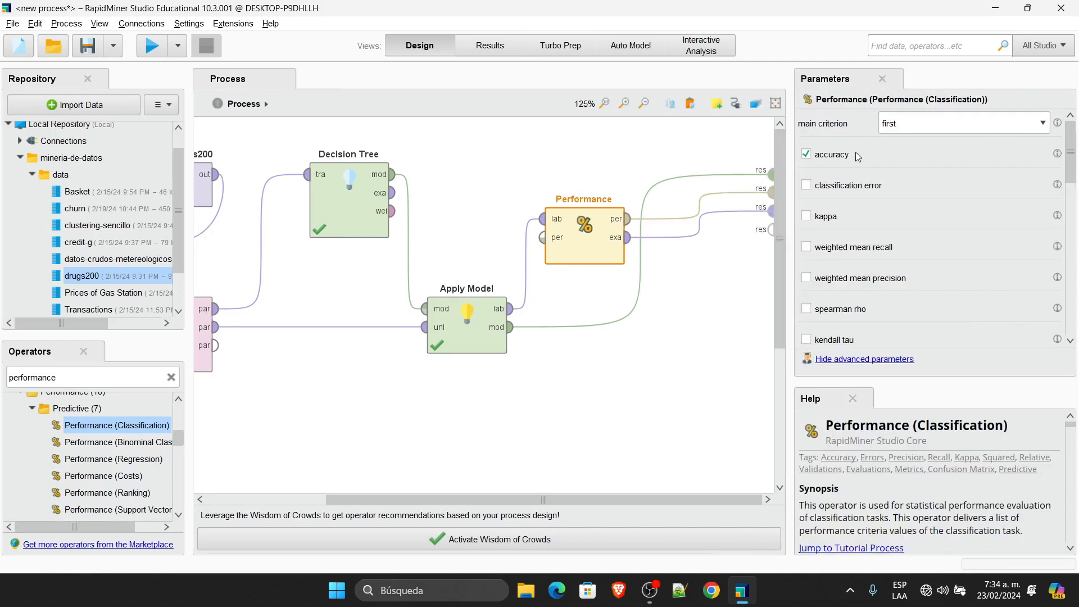
Step: Add classification error as a Performance criterion alongside accuracy, then deselect to show Process parameters
left_click(837, 191)
scroll(859, 340, "down", 2)
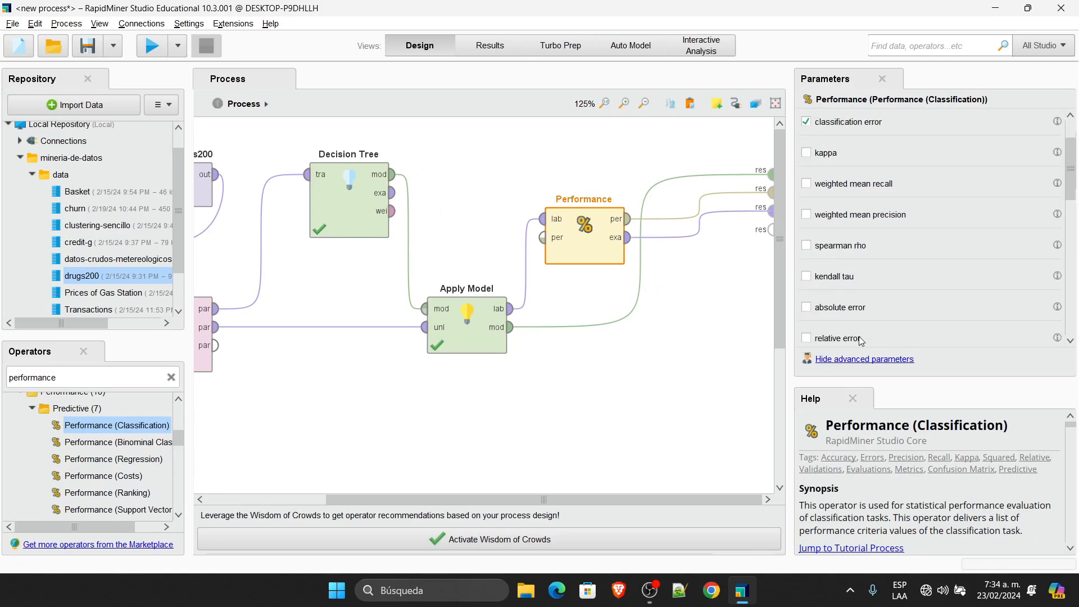
scroll(860, 340, "down", 3)
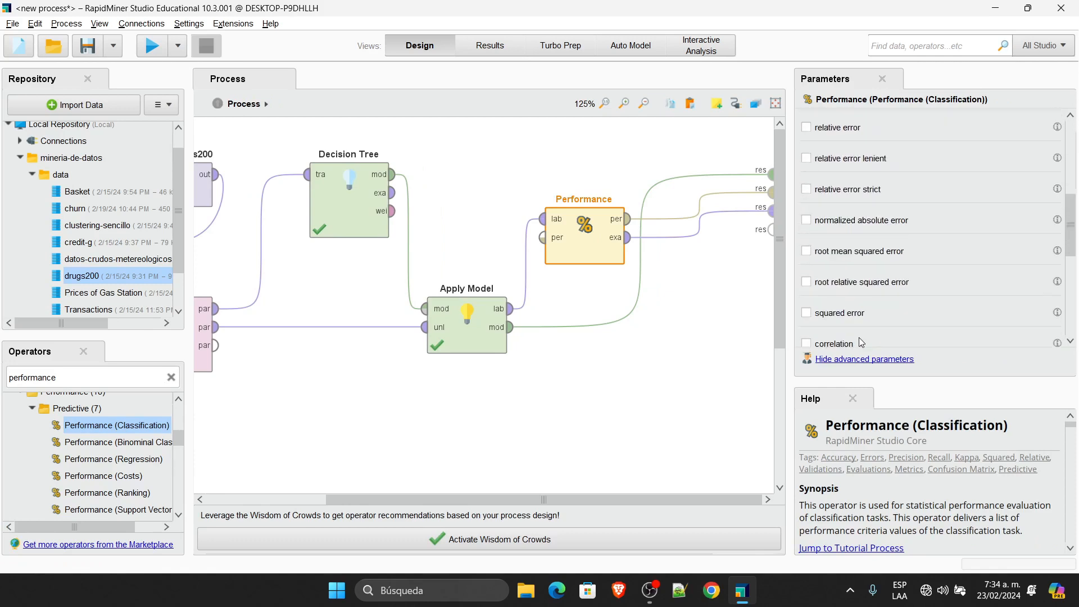
scroll(862, 343, "down", 3)
scroll(861, 343, "down", 2)
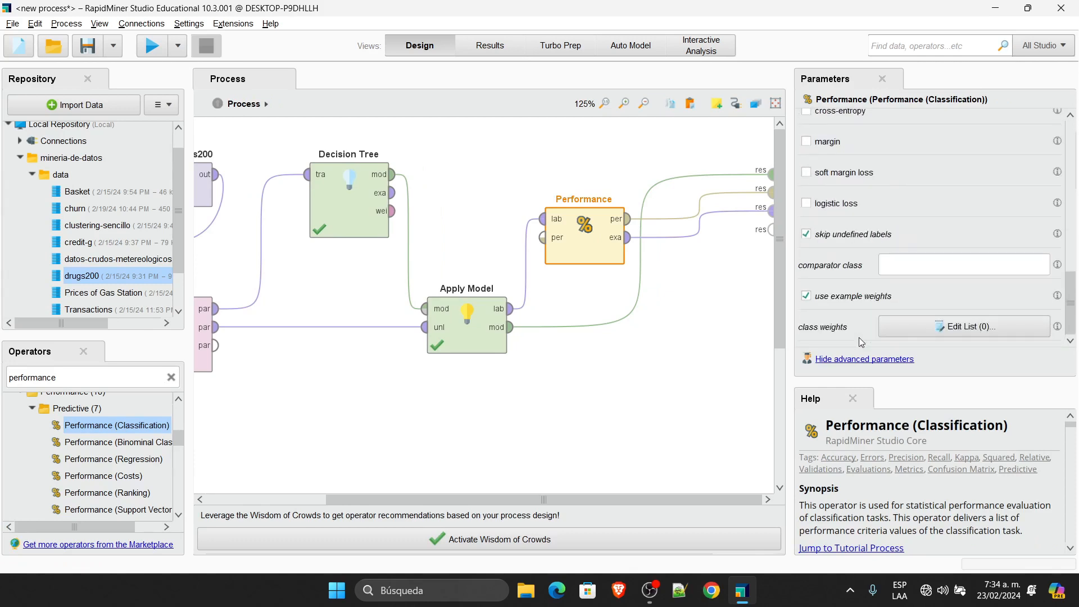
scroll(861, 342, "up", 3)
scroll(861, 343, "up", 3)
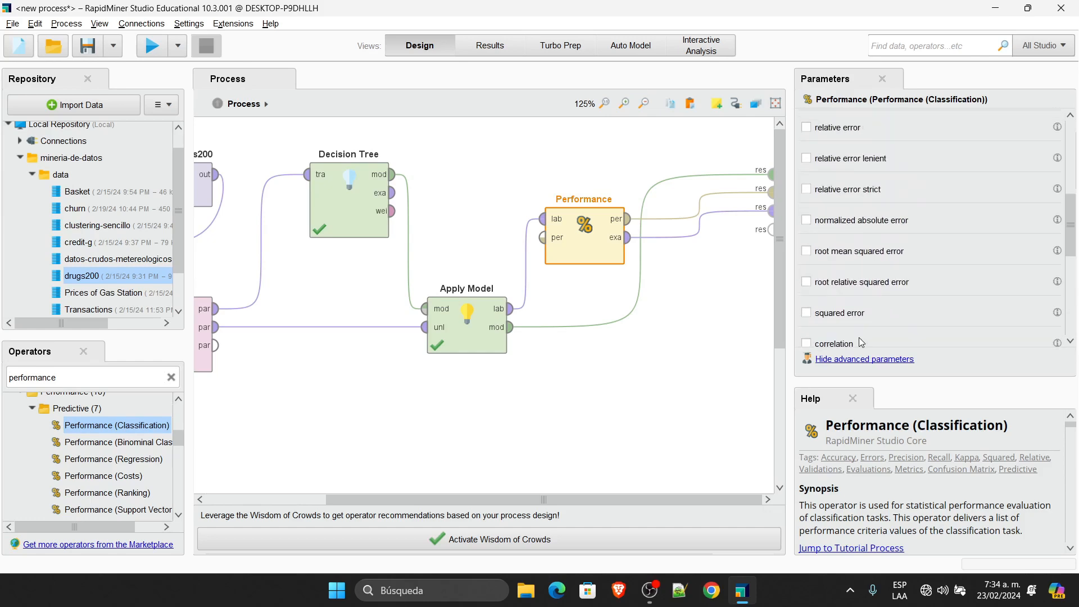
left_click(552, 164)
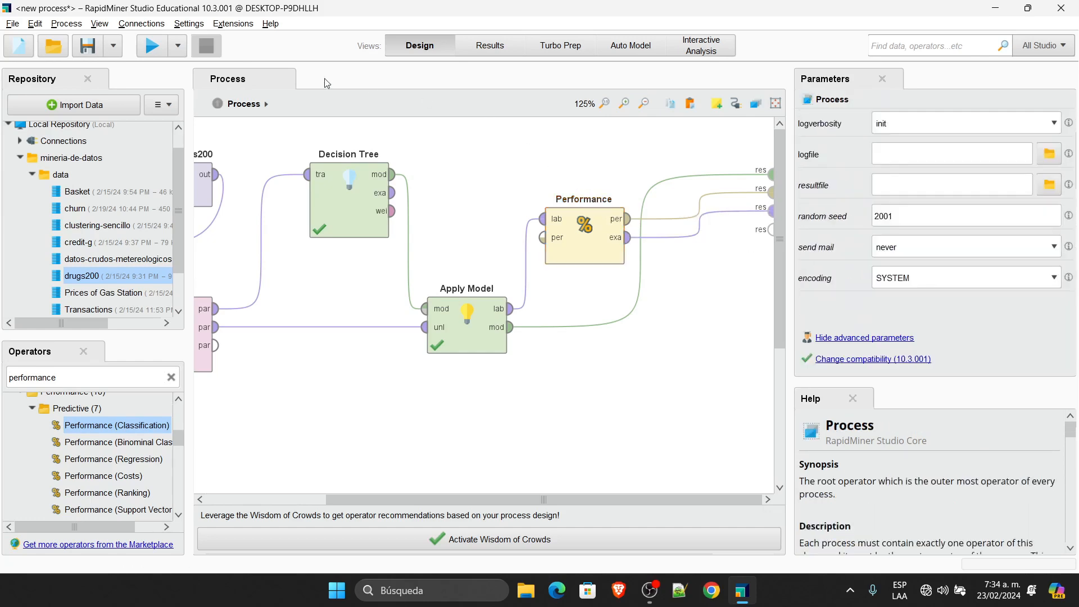
Step: Rerun the process and review the decision tree, scored examples and confusion matrix
left_click(148, 45)
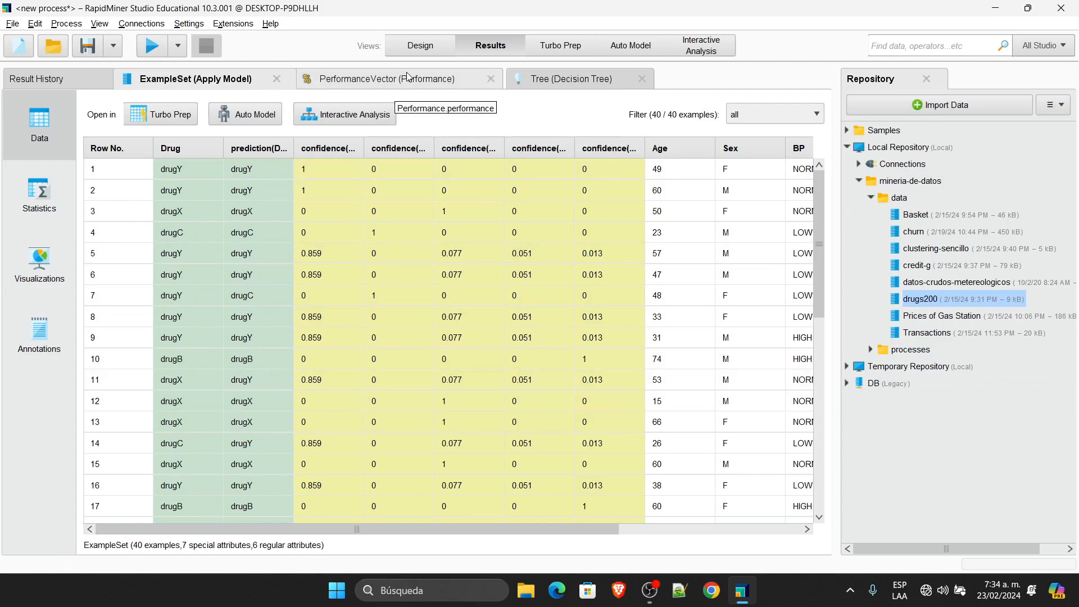
left_click(591, 79)
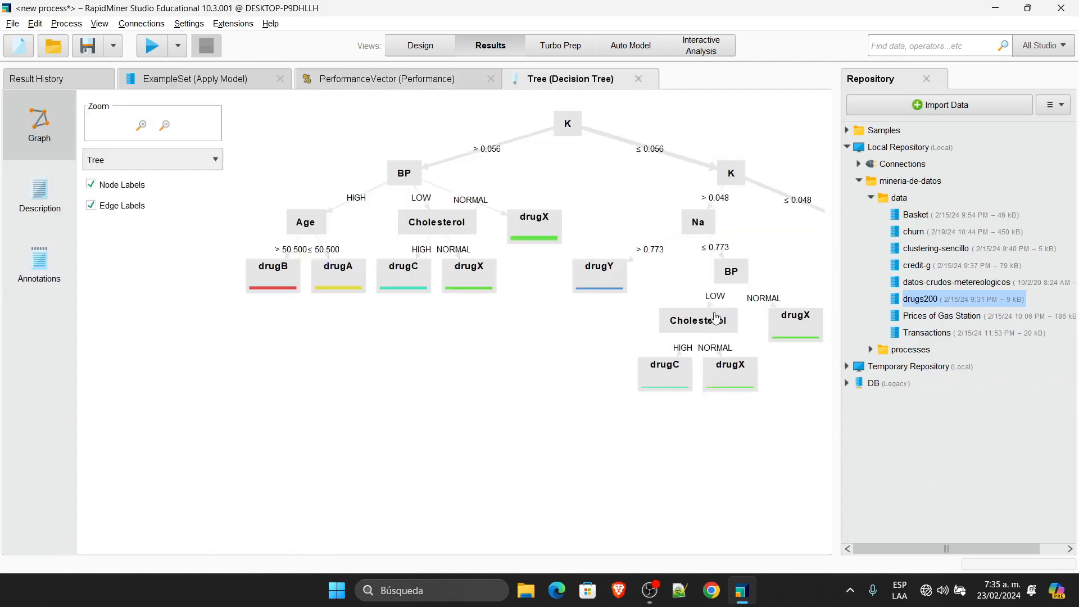
left_click(423, 82)
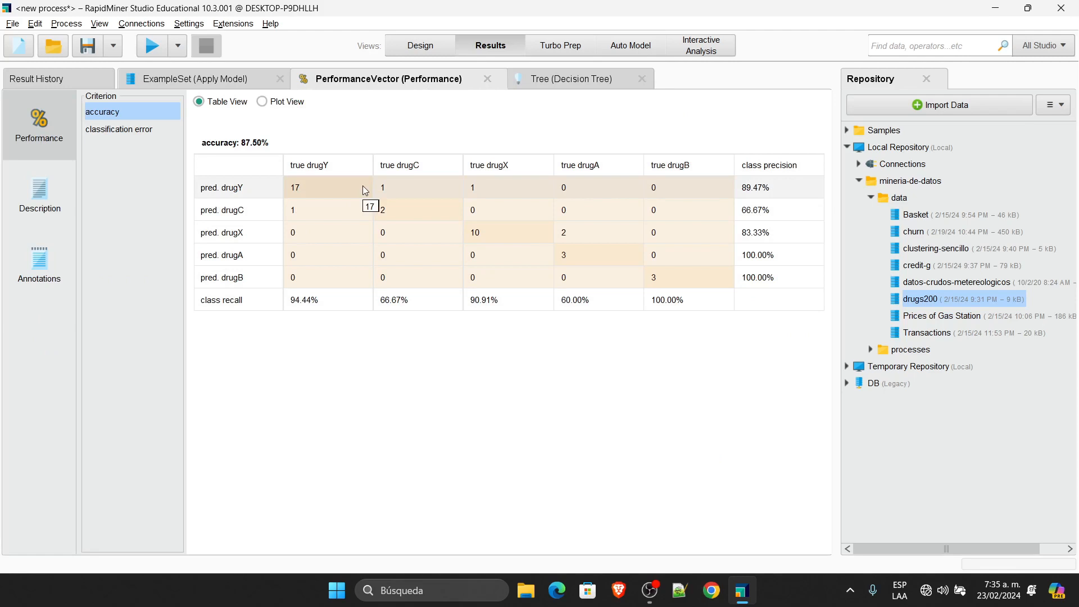
left_click(217, 79)
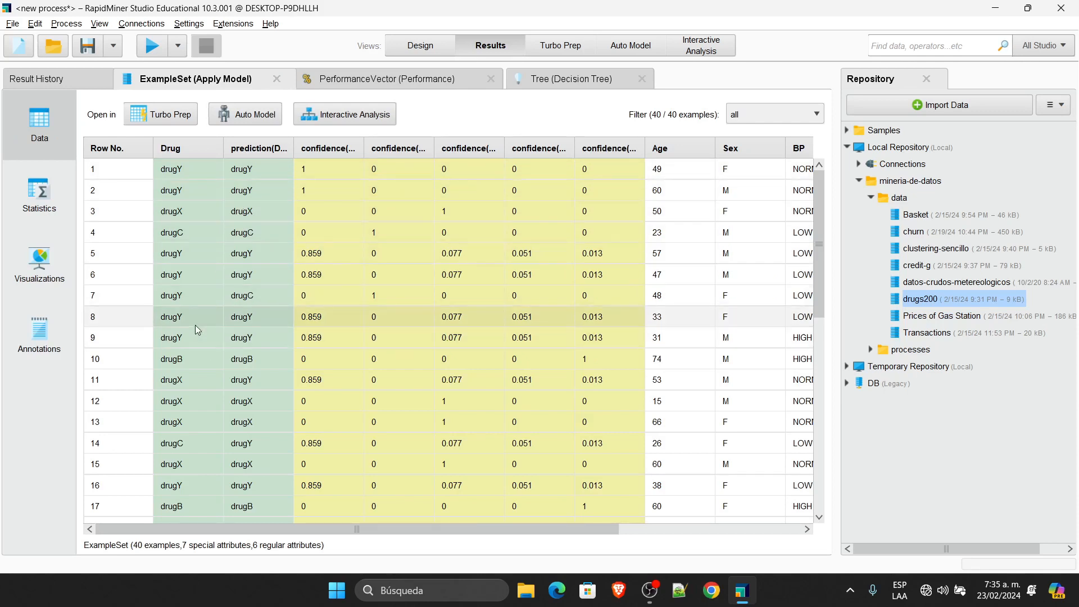
left_click(408, 78)
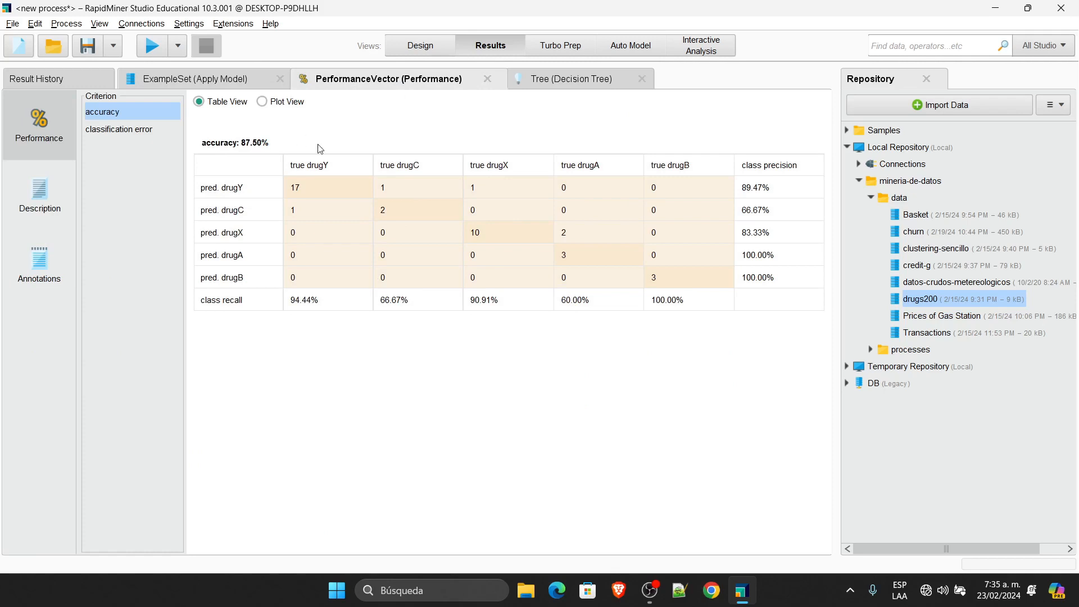
Step: Toggle between 87.50% accuracy and 12.50% classification error, then review Performance settings in Design
left_click(154, 134)
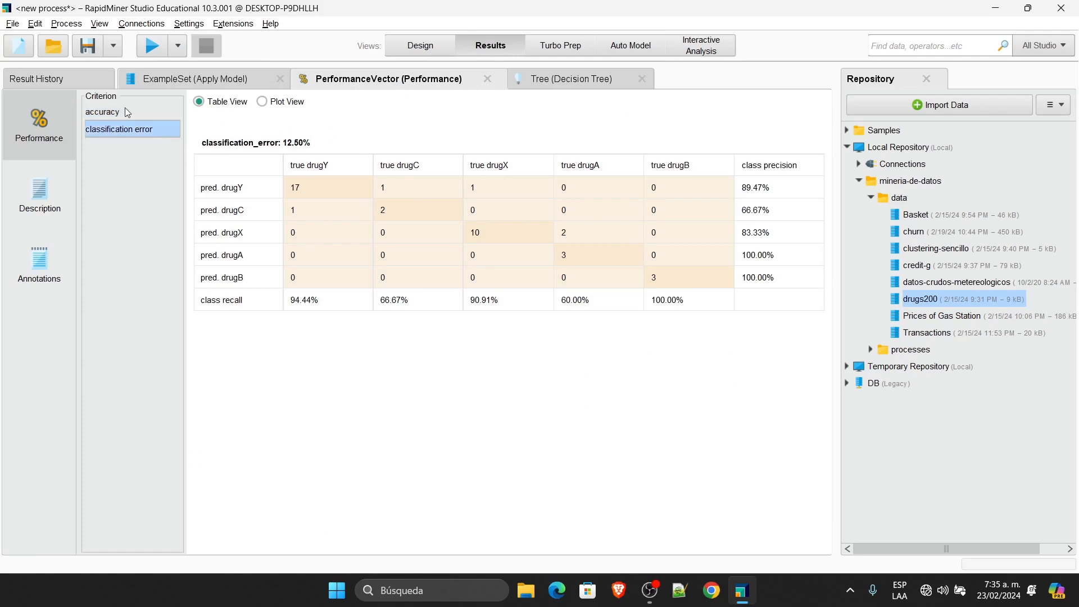
left_click(110, 112)
left_click(160, 131)
left_click(421, 45)
left_click(592, 244)
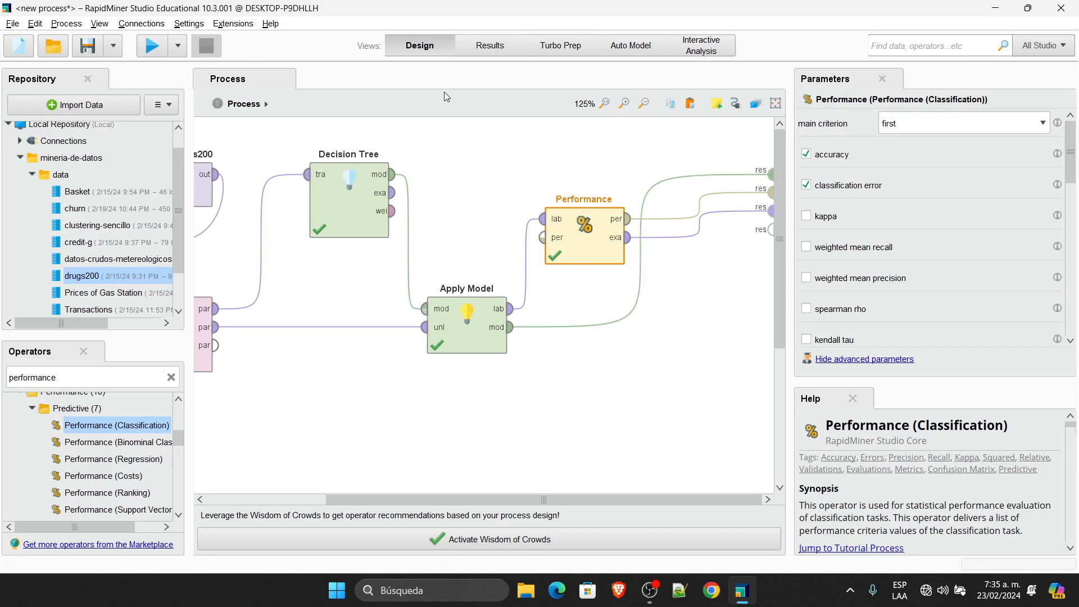
left_click(495, 49)
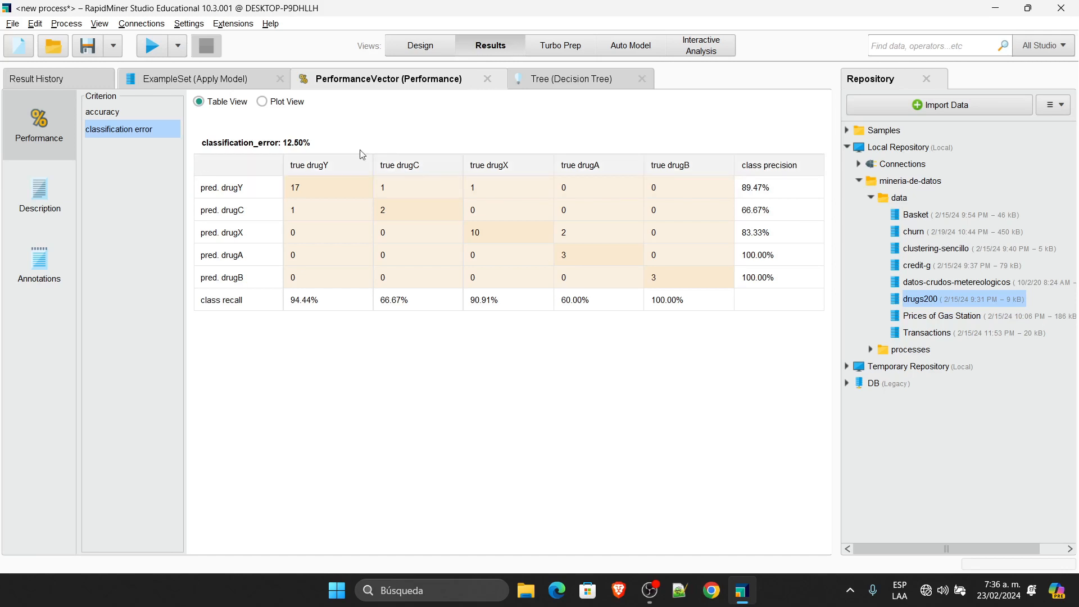
left_click(420, 46)
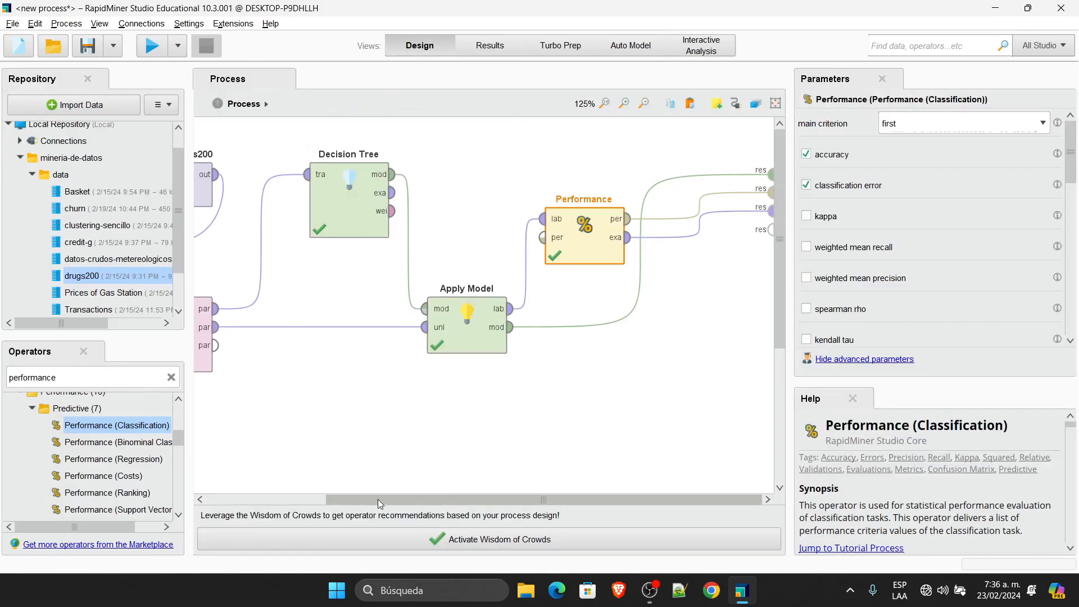
Step: Narrow the Parameters and Repository/Operators panels so the whole flow fits on the canvas
left_click_drag(380, 500, 278, 500)
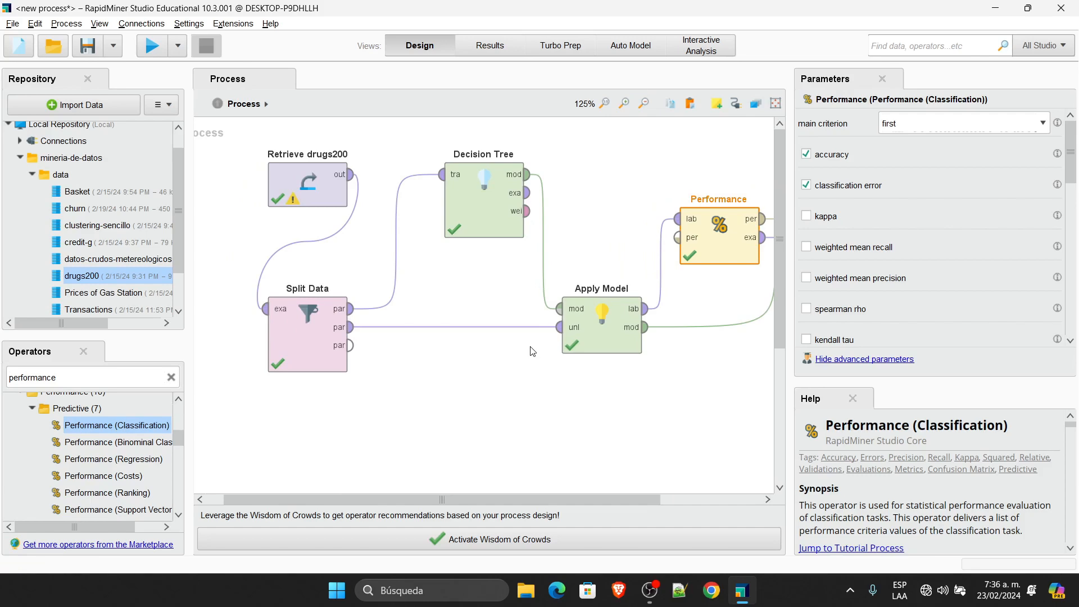
left_click_drag(789, 187, 994, 187)
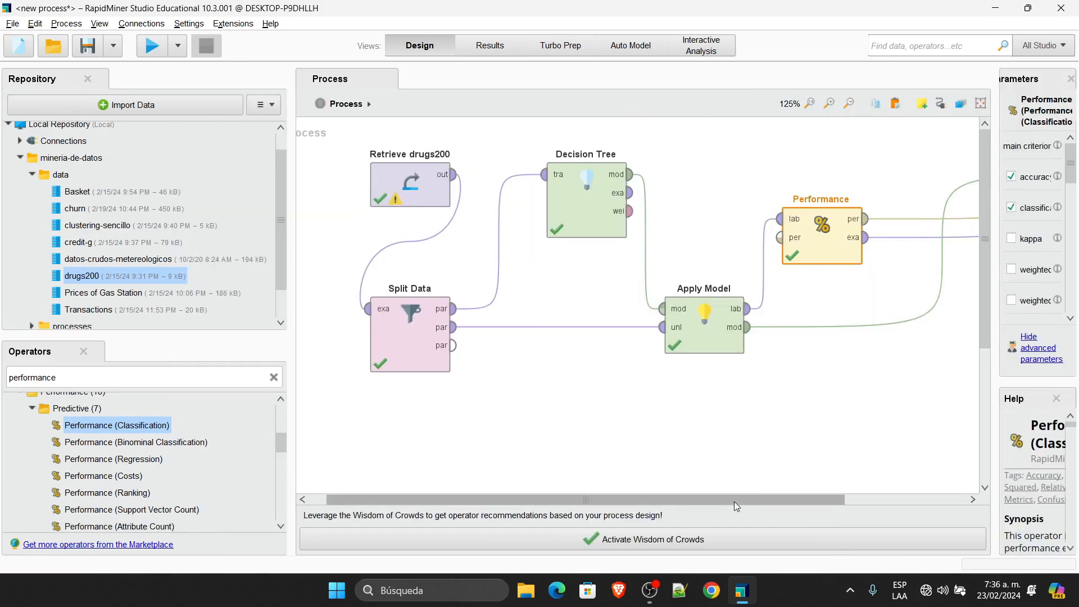
left_click_drag(734, 501, 629, 502)
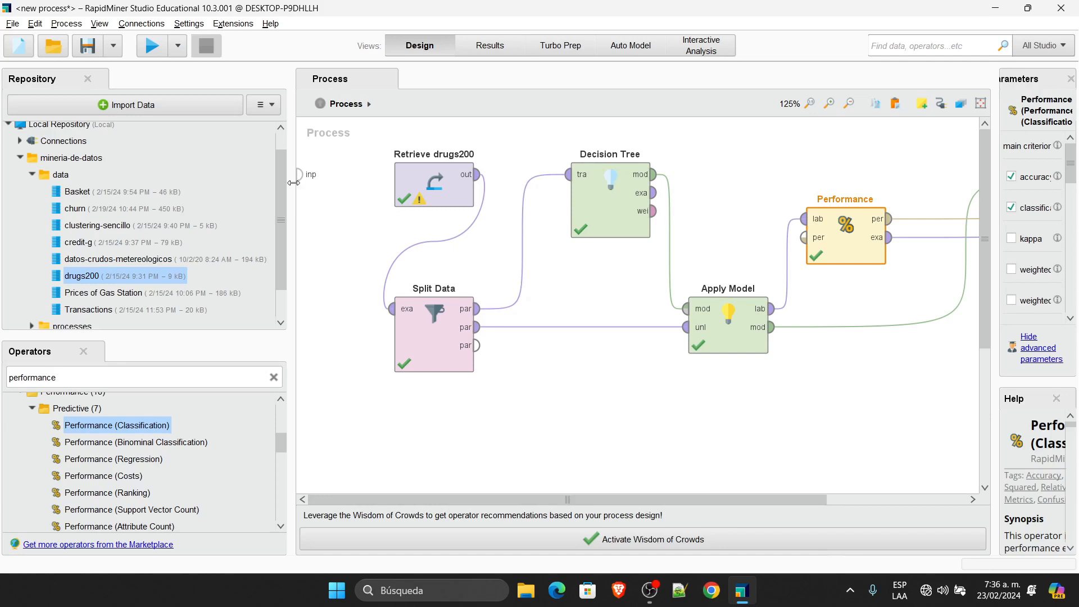
left_click_drag(293, 182, 122, 183)
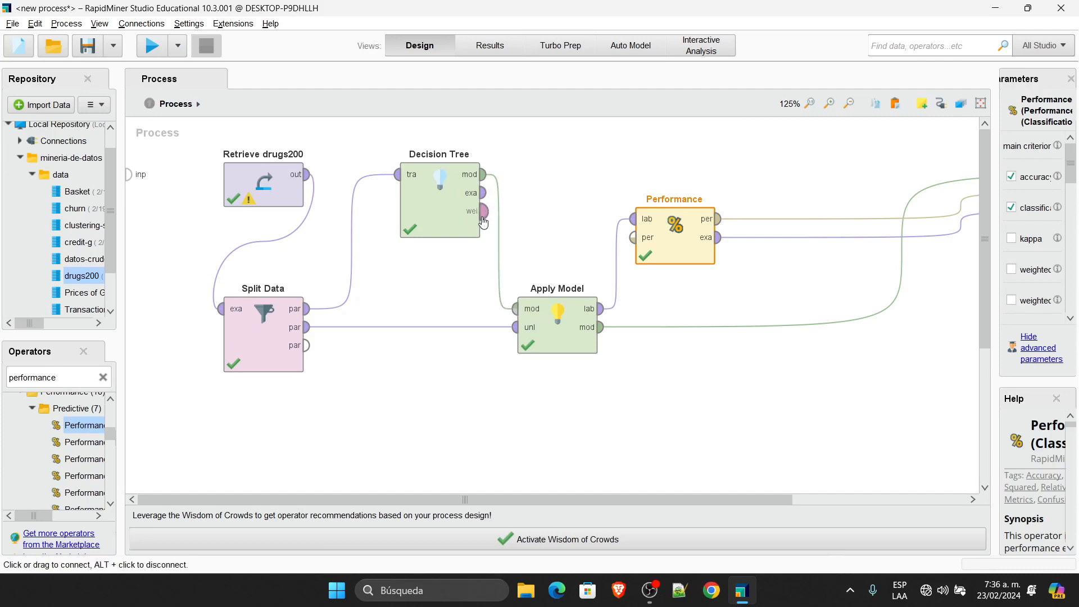
mouse_move(485, 220)
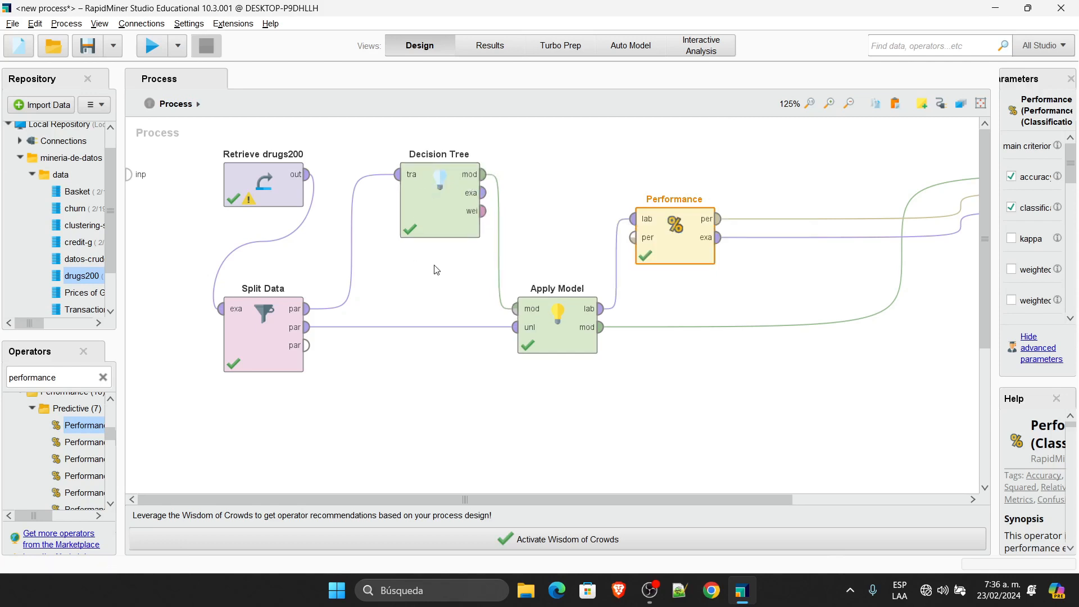
Step: Connect Decision Tree's wei output to a process result port
left_click_drag(558, 499, 786, 498)
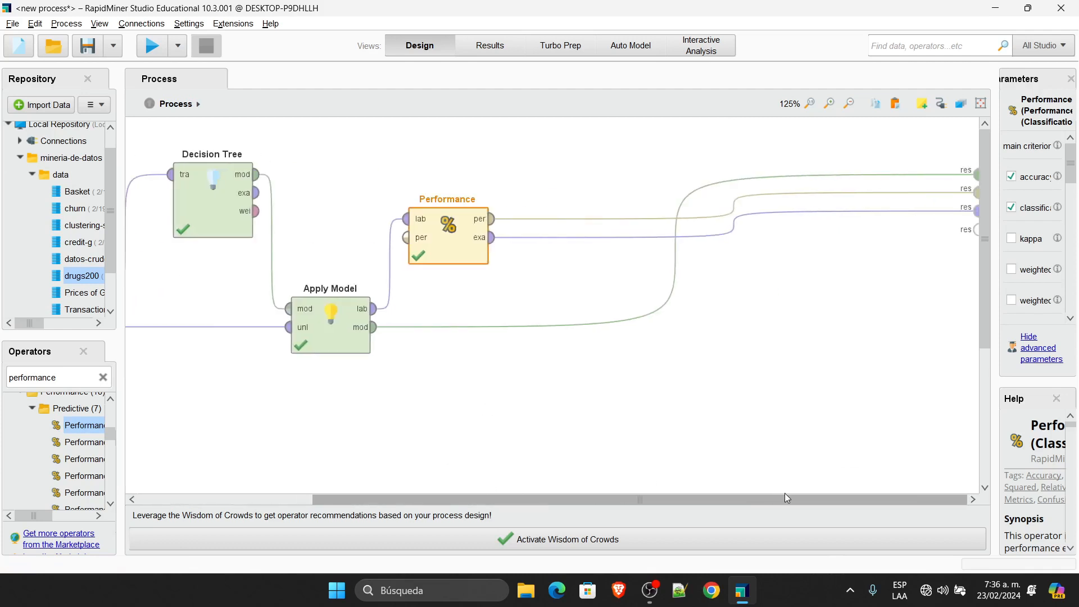
left_click(257, 211)
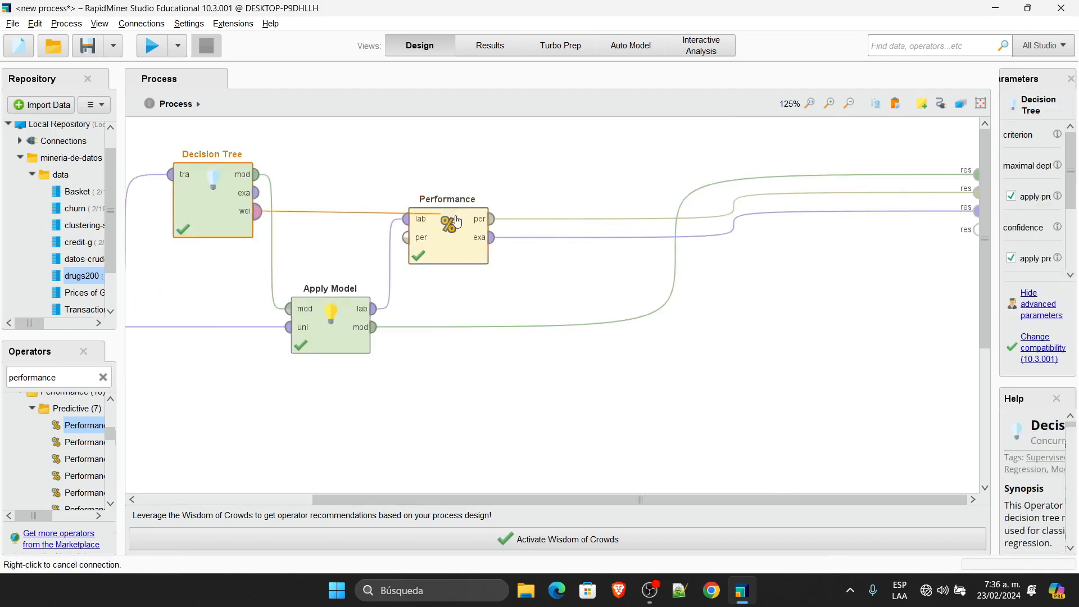
left_click(978, 230)
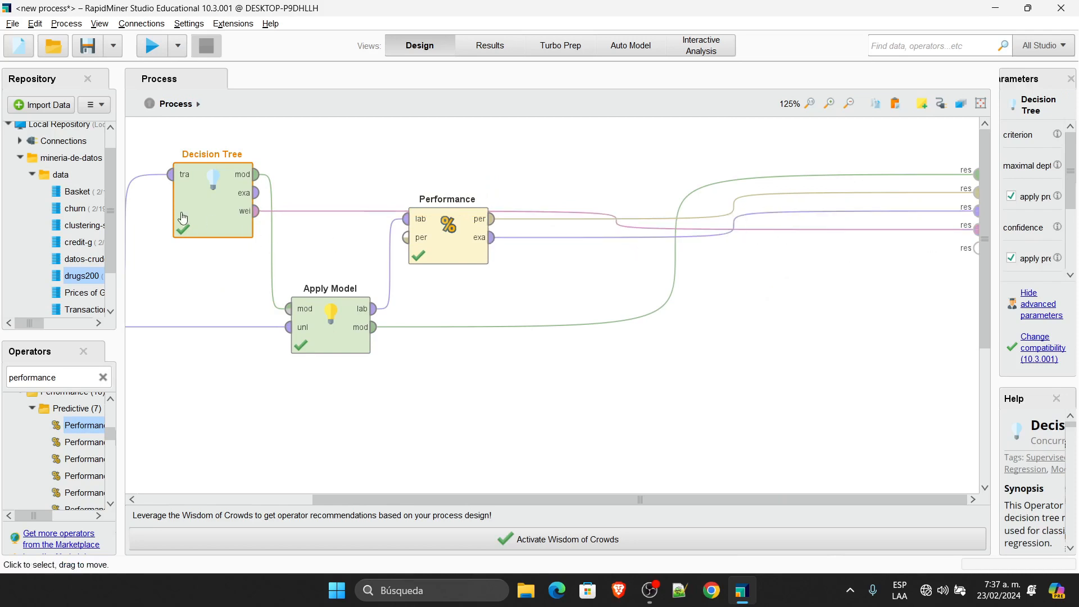
Step: Rerun and sort attribute weights descending, showing Cholesterol highest at 0.337
left_click_drag(386, 500, 213, 495)
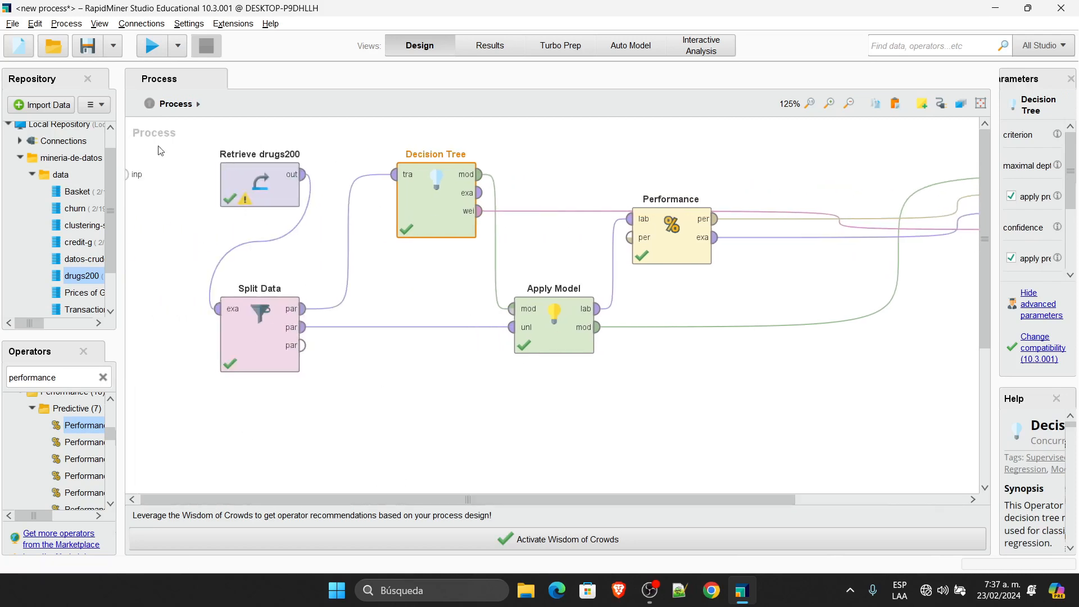
left_click(152, 46)
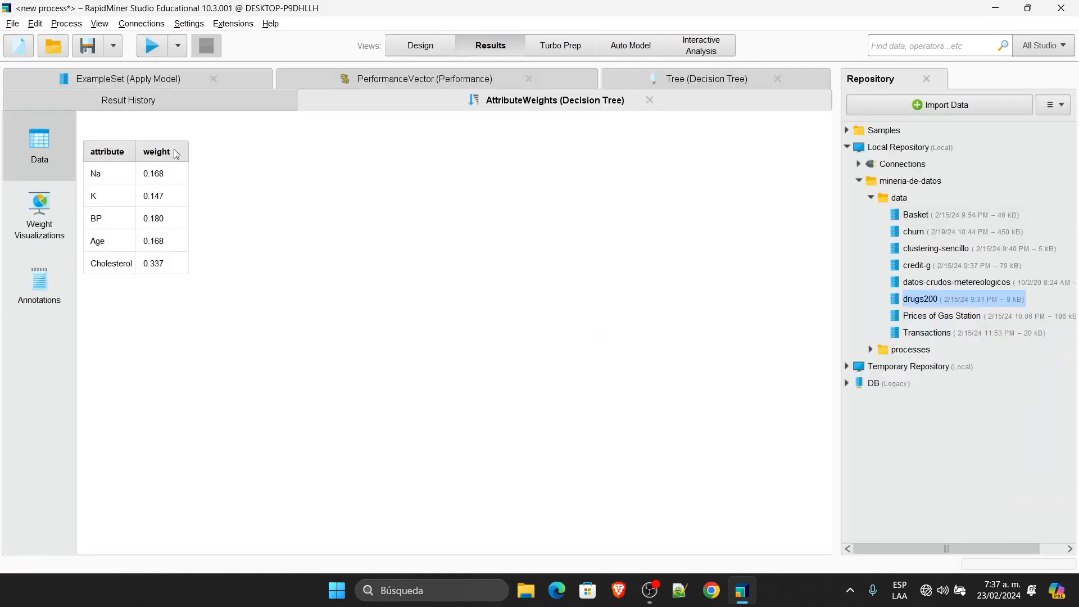
left_click(166, 152)
left_click(160, 154)
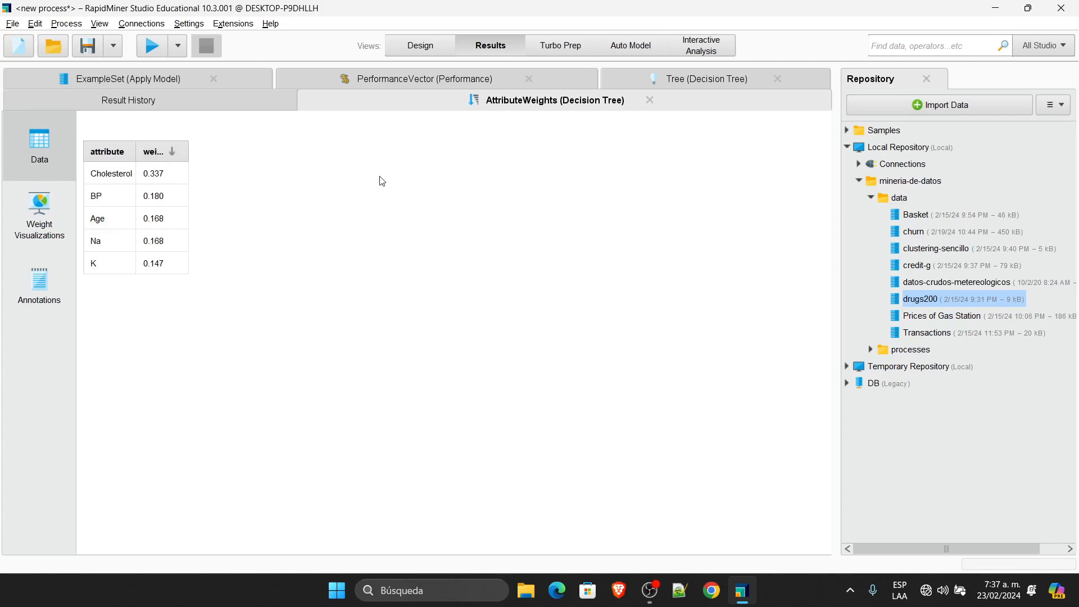
left_click(431, 46)
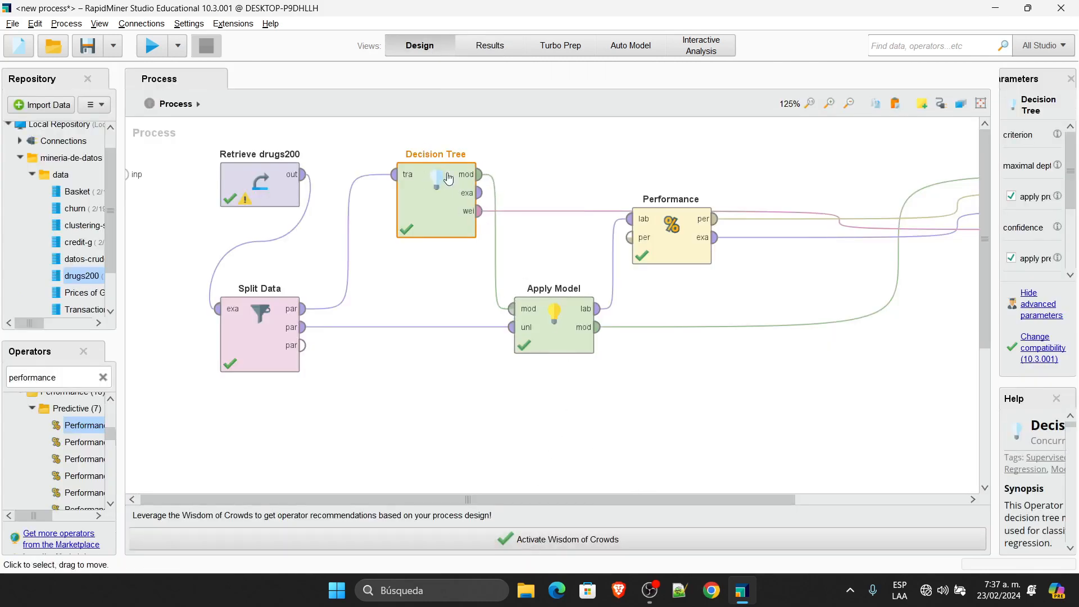
Step: Move Performance and Apply Model lower and shift Retrieve drugs200 and Split Data left
left_click(669, 225)
left_click_drag(669, 225, 669, 270)
left_click(567, 347)
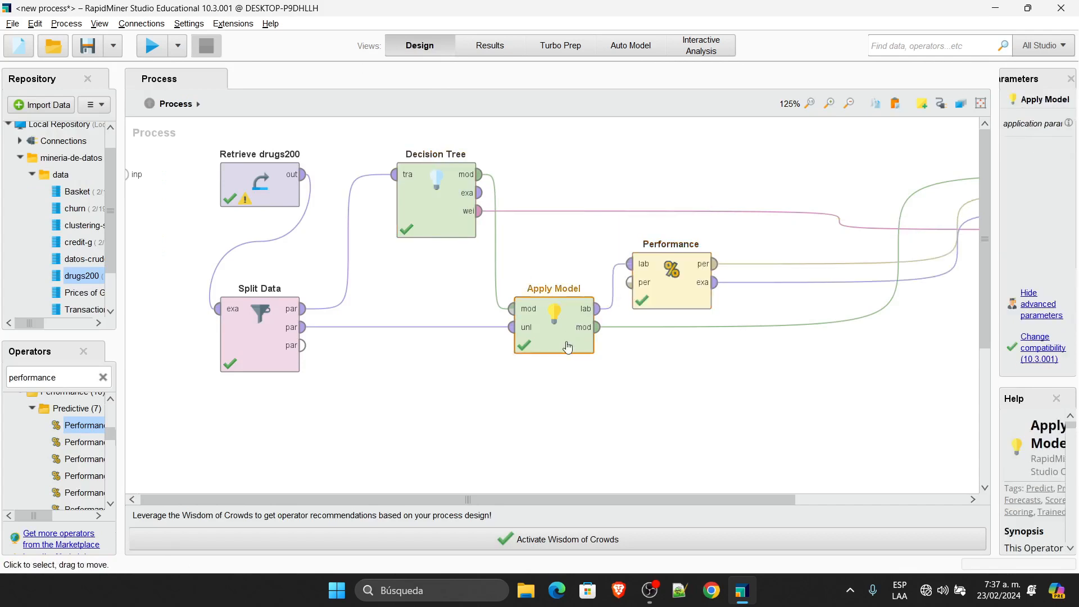
left_click_drag(567, 346, 567, 391)
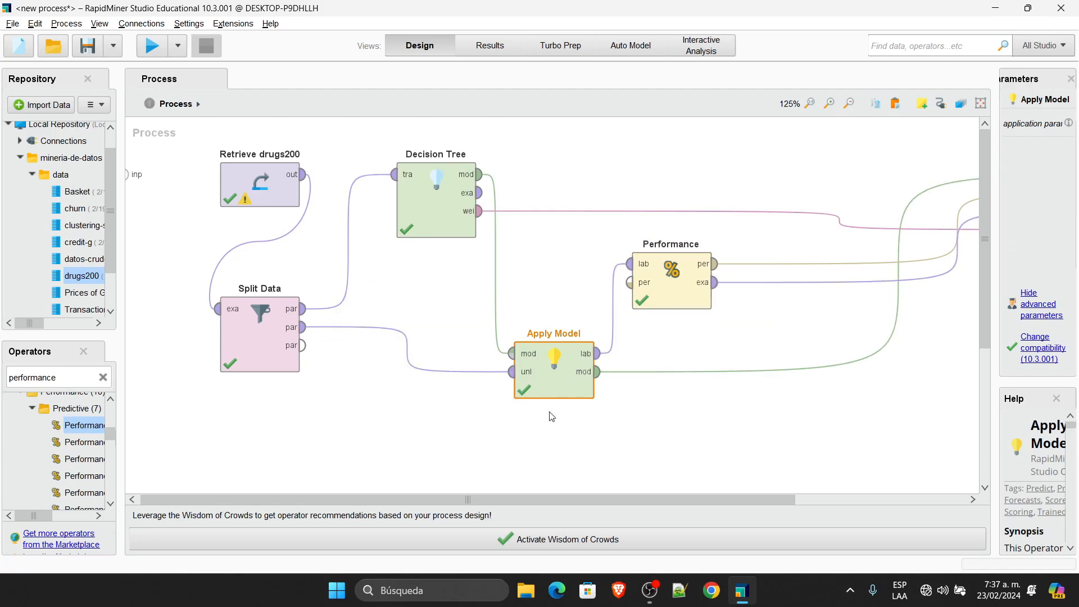
left_click_drag(264, 185, 205, 185)
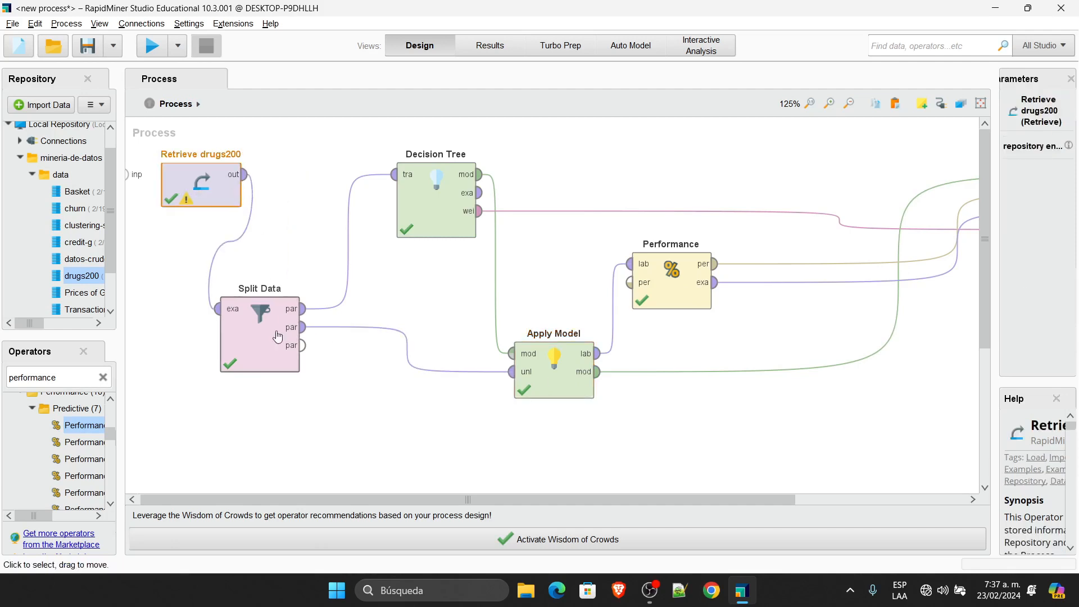
left_click_drag(277, 336, 219, 336)
Step: Move Decision Tree right and filter the Operators list to 'multiply'
left_click(466, 202)
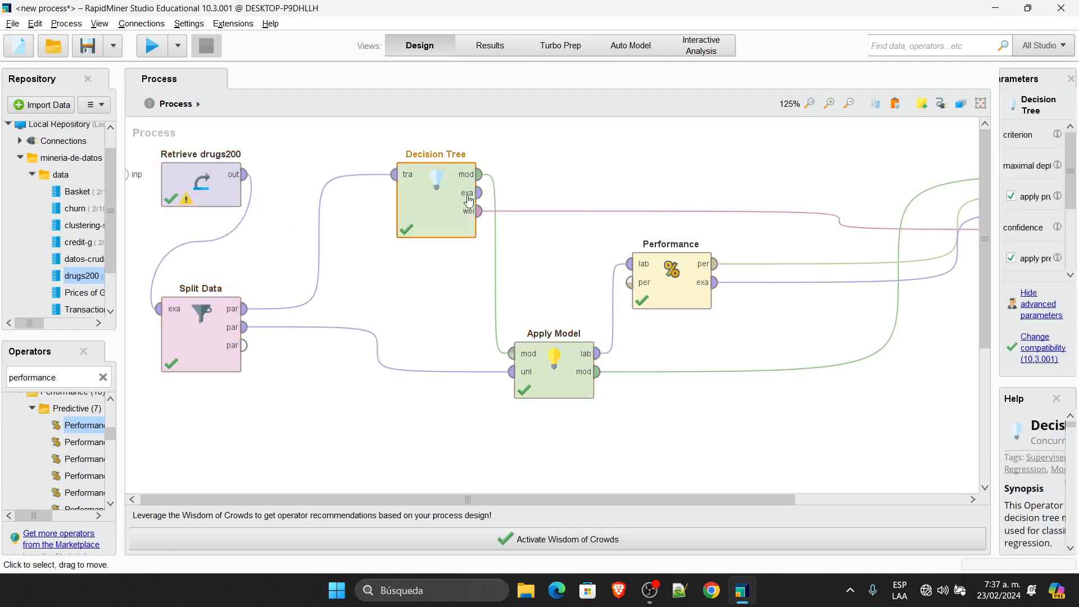
left_click_drag(469, 199, 528, 199)
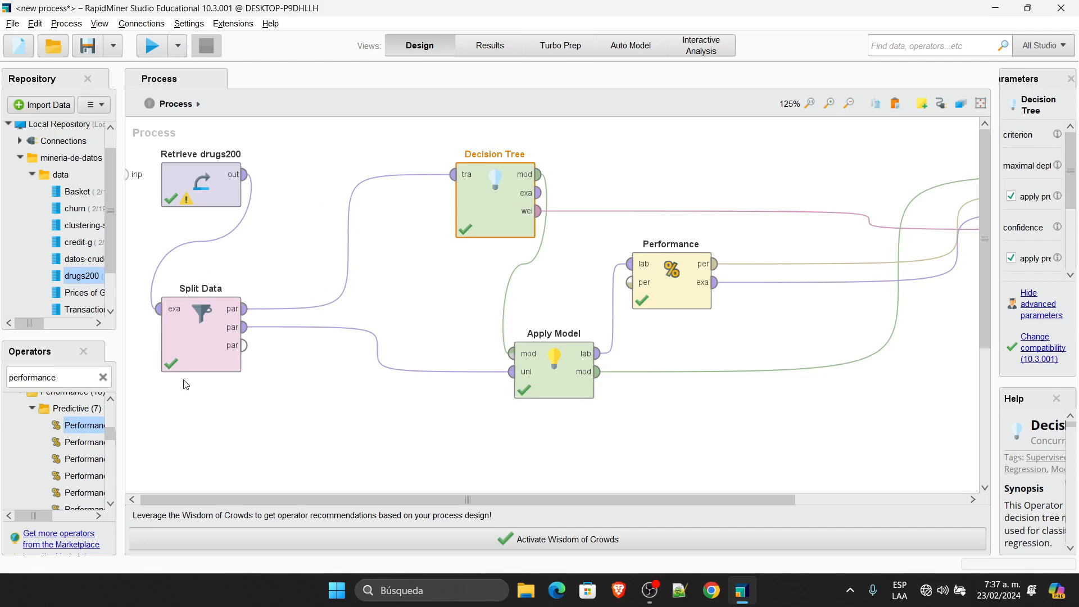
double_click(74, 378)
type("multiply")
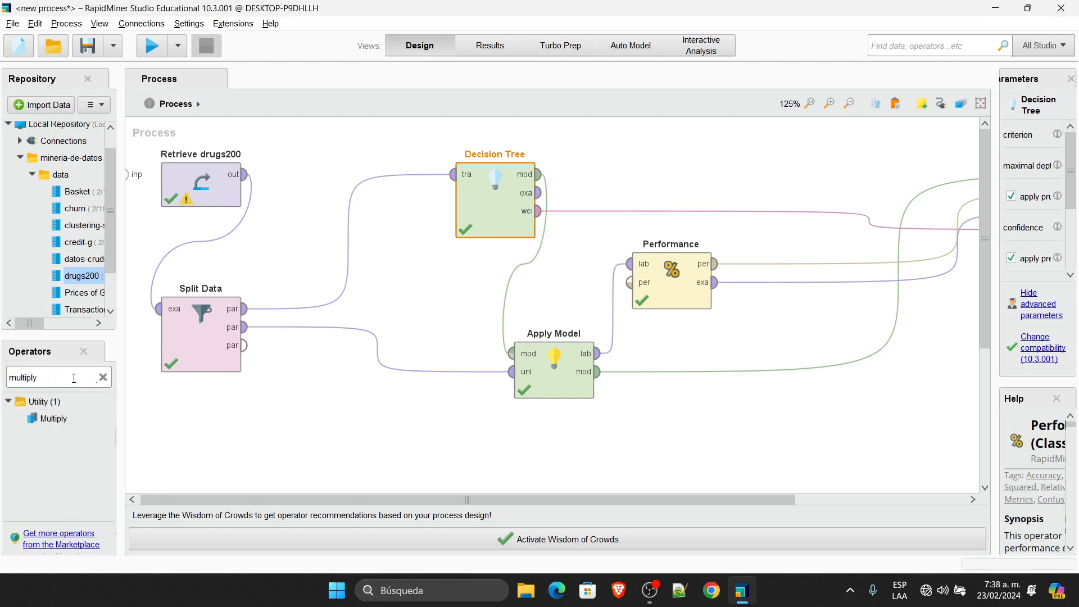
Step: Insert Multiply on the Split Data→Decision Tree link and lower Apply Model and Performance side by side
left_click_drag(61, 425, 239, 306)
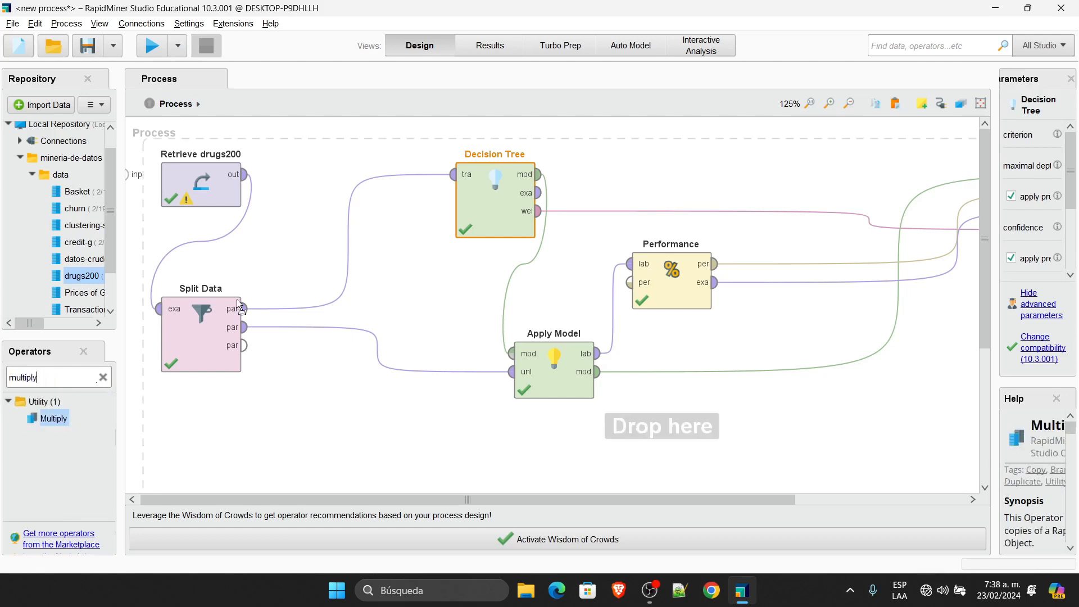
left_click_drag(333, 249, 349, 248)
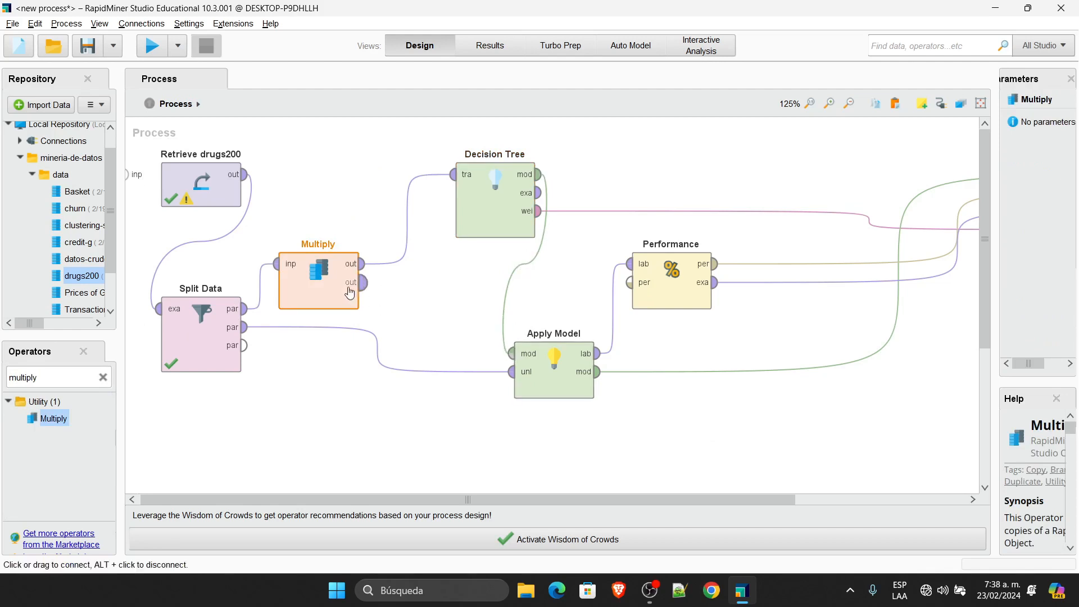
left_click_drag(344, 288, 365, 240)
left_click(488, 194)
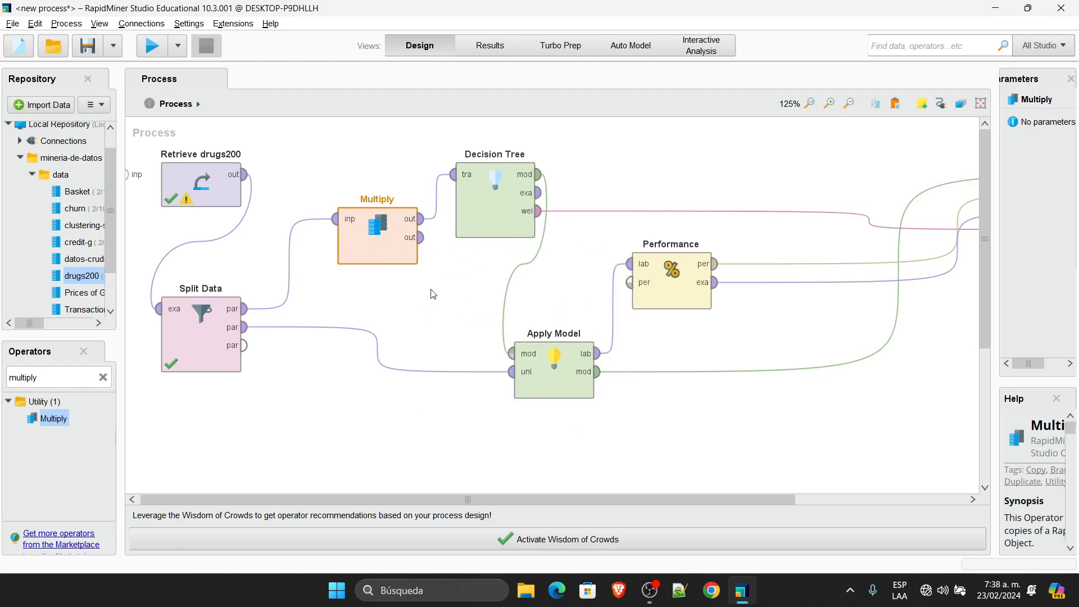
key("Delete")
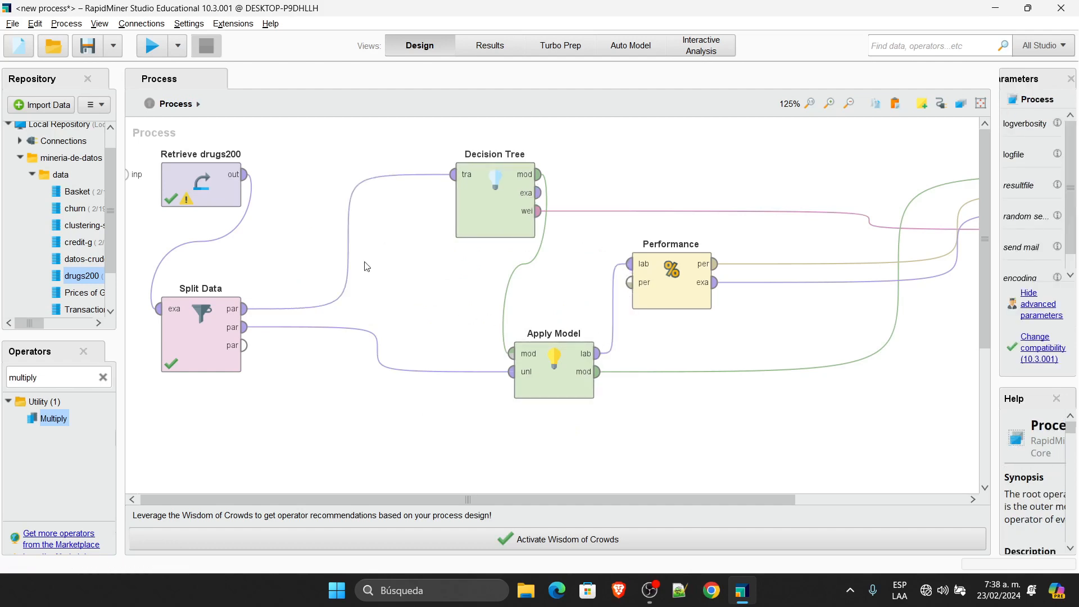
left_click_drag(54, 419, 335, 231)
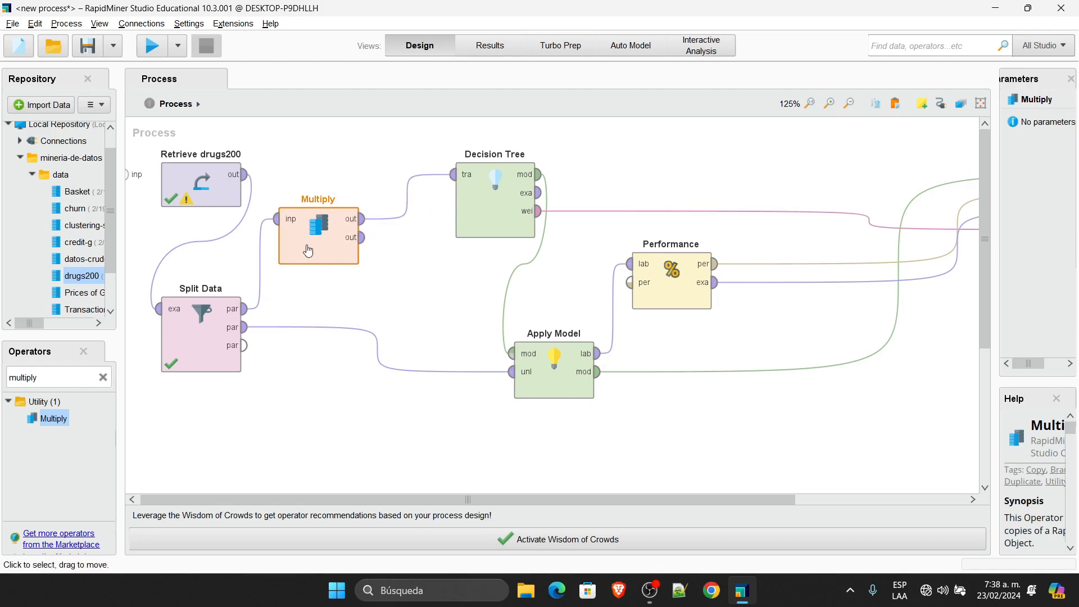
left_click_drag(307, 249, 336, 240)
left_click_drag(563, 386, 563, 431)
mouse_move(657, 287)
left_mouse_down()
mouse_move(713, 377)
mouse_move(717, 421)
mouse_move(656, 419)
left_mouse_up()
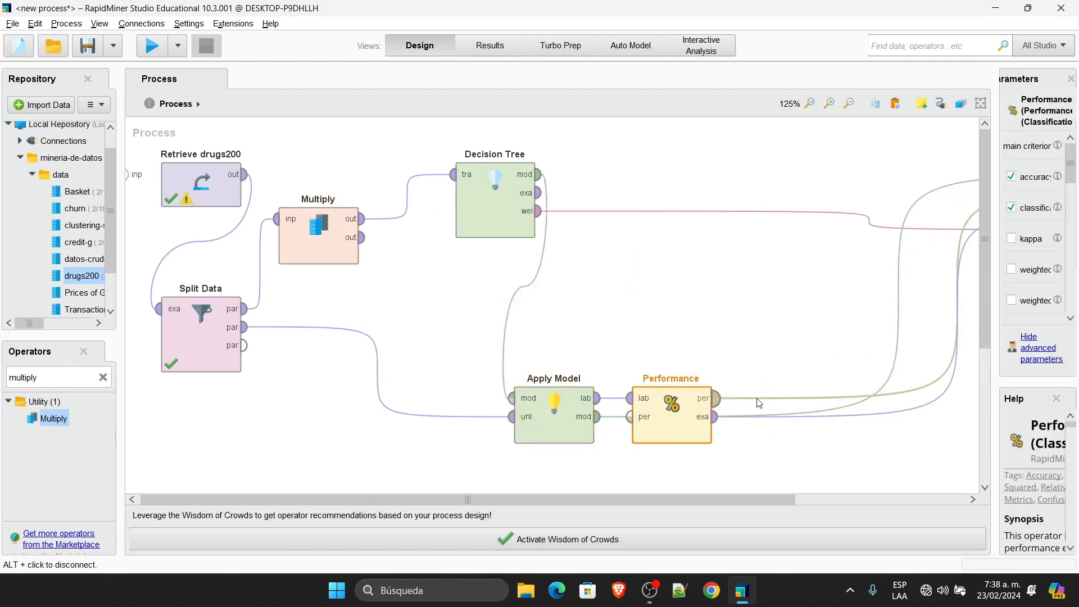
Step: Move Apply Model and Performance down-left, then paste a copy of the pair near Decision Tree
left_click(906, 294, "alt")
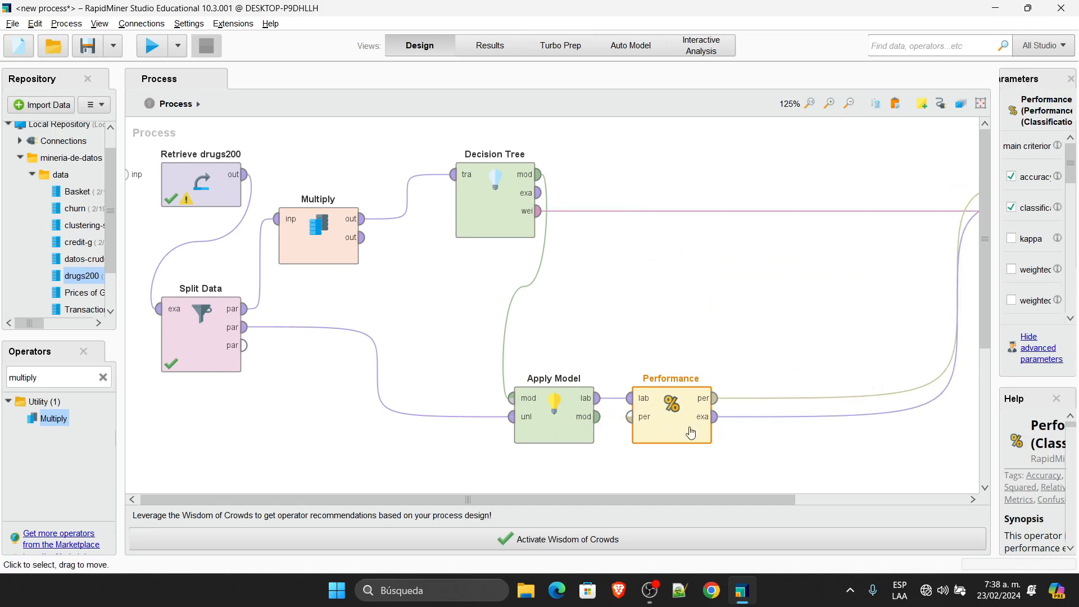
left_click(540, 409)
left_click_drag(540, 410, 481, 409)
left_click_drag(669, 427, 610, 427)
left_click_drag(523, 434, 523, 479)
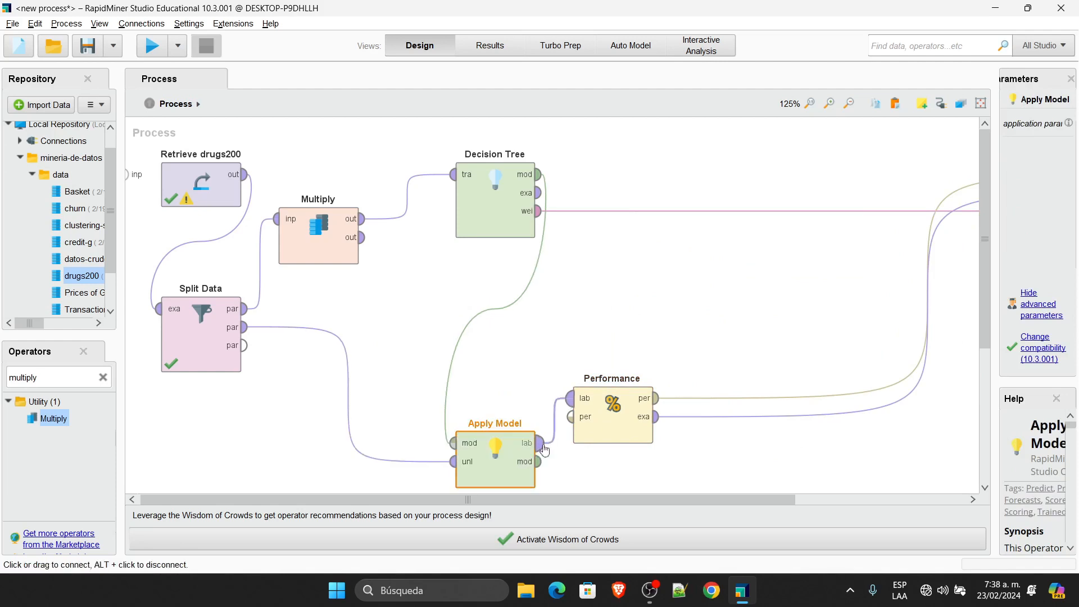
left_click_drag(601, 408, 602, 453)
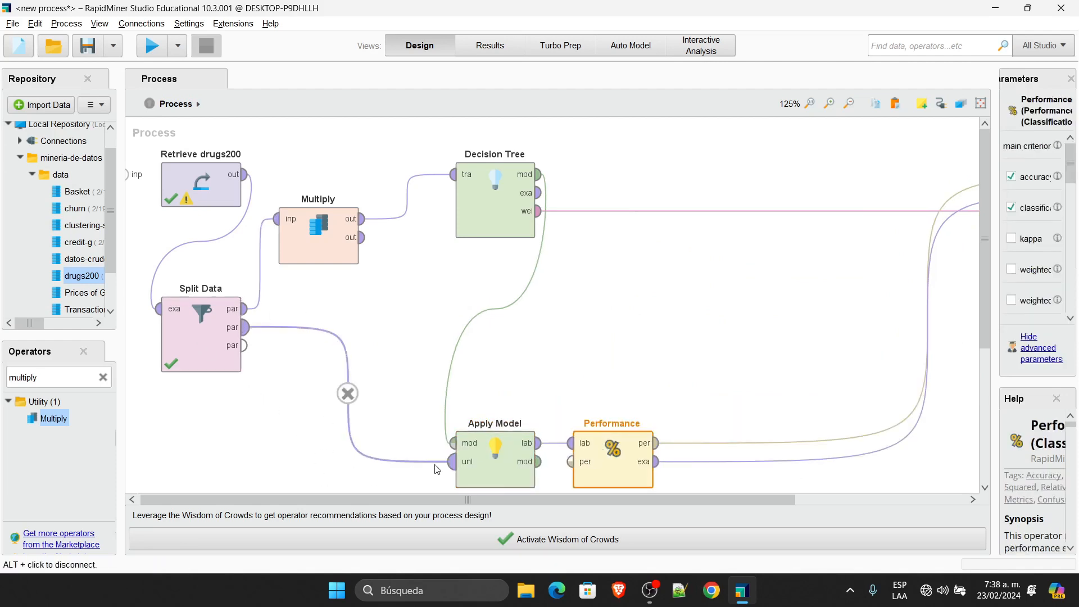
left_click(506, 453)
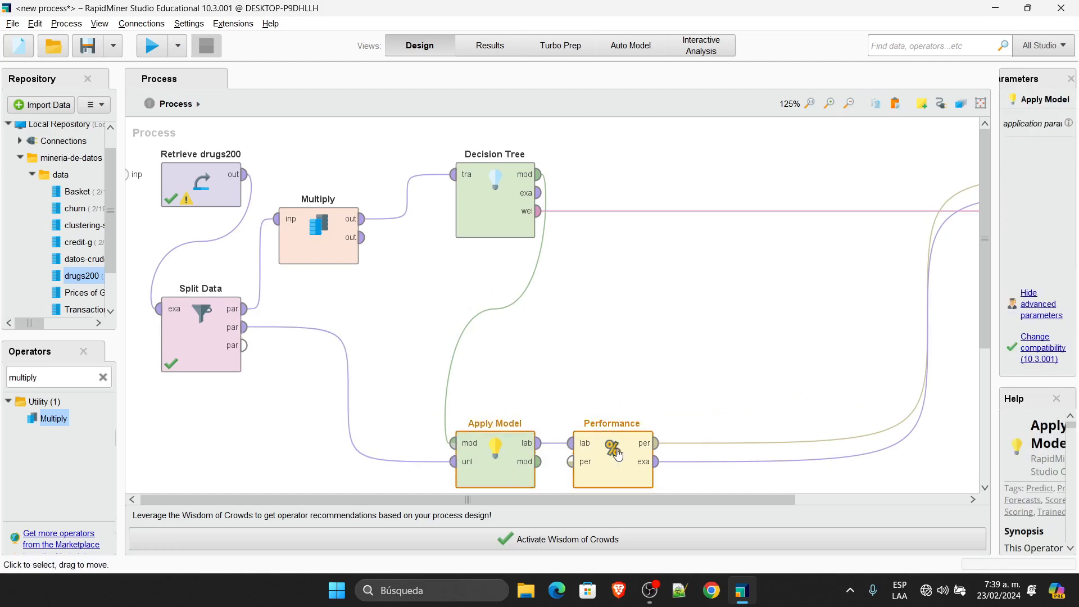
key("ctrl+c")
left_click(732, 316)
key("ctrl+v")
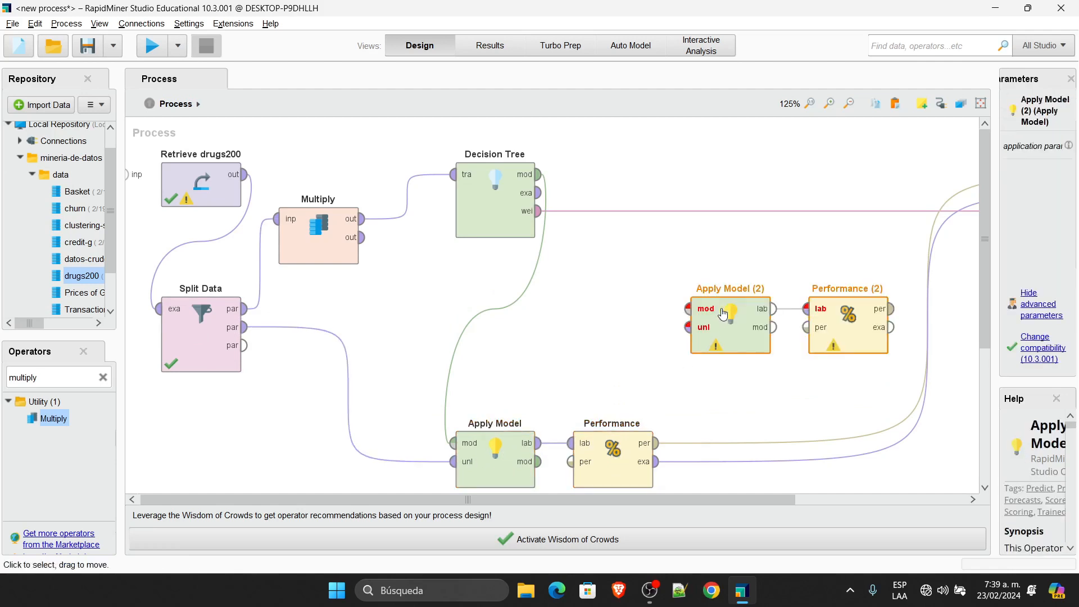
left_click_drag(723, 315, 638, 290)
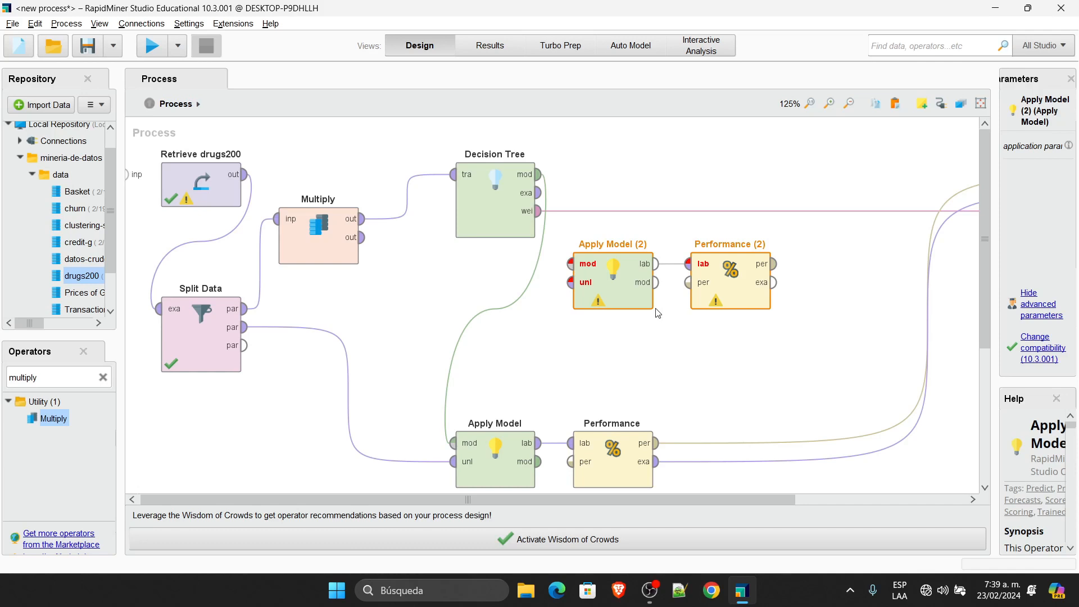
Step: Route the Decision Tree model through Apply Model (2) into the lower Apply Model
left_click(495, 308)
left_click(540, 174)
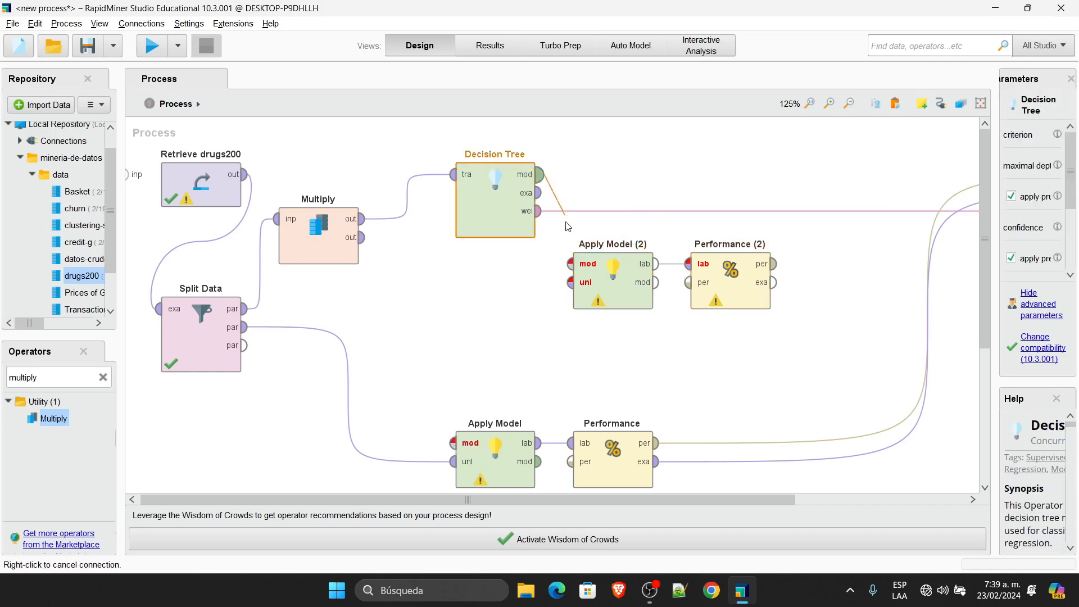
left_click(571, 264)
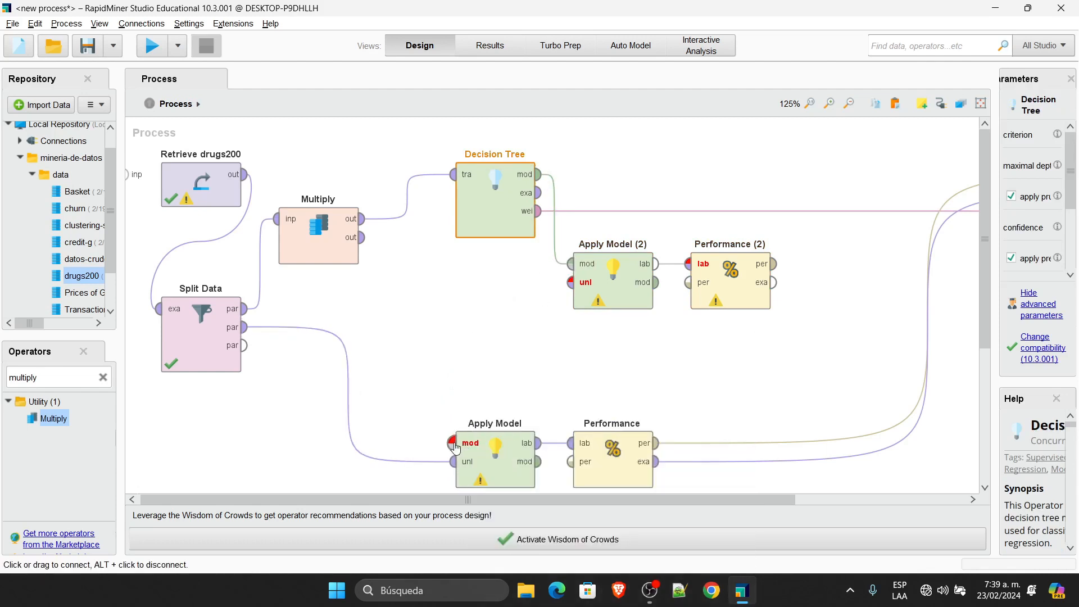
left_click(656, 282)
left_click(453, 443)
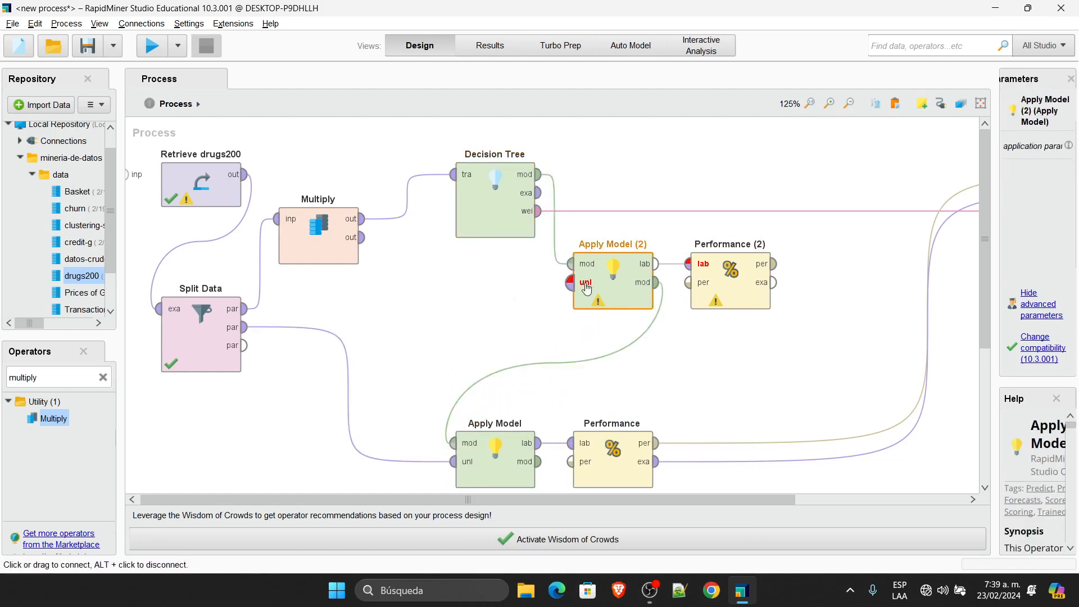
left_click(489, 448)
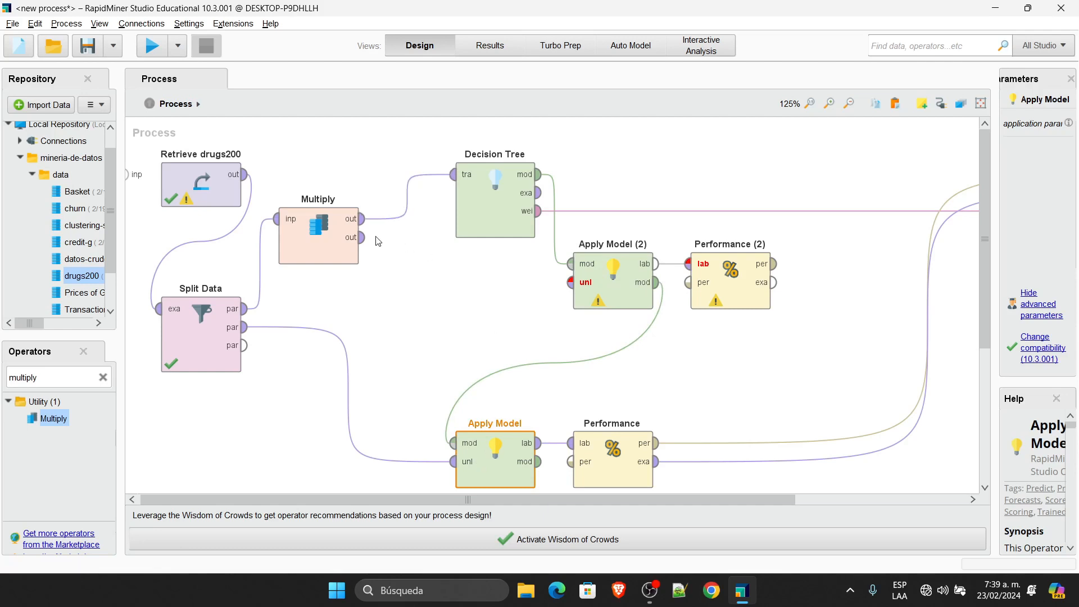
Step: Feed Multiply's second output into Apply Model (2) and send Performance (2) to results
left_click(320, 227)
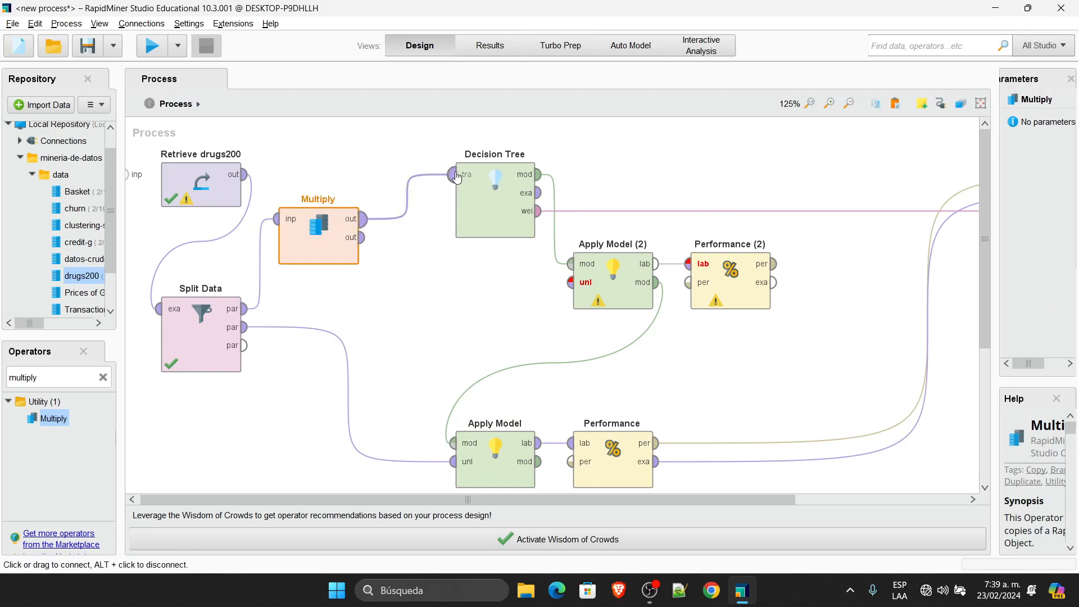
left_click_drag(364, 238, 570, 282)
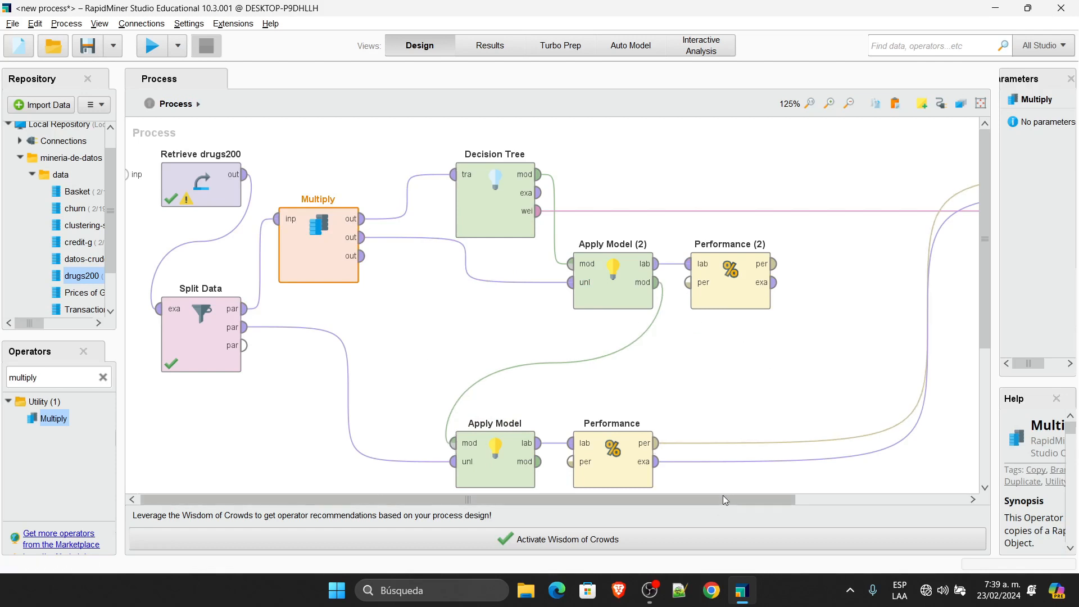
left_click_drag(774, 263, 974, 235)
left_click(977, 231)
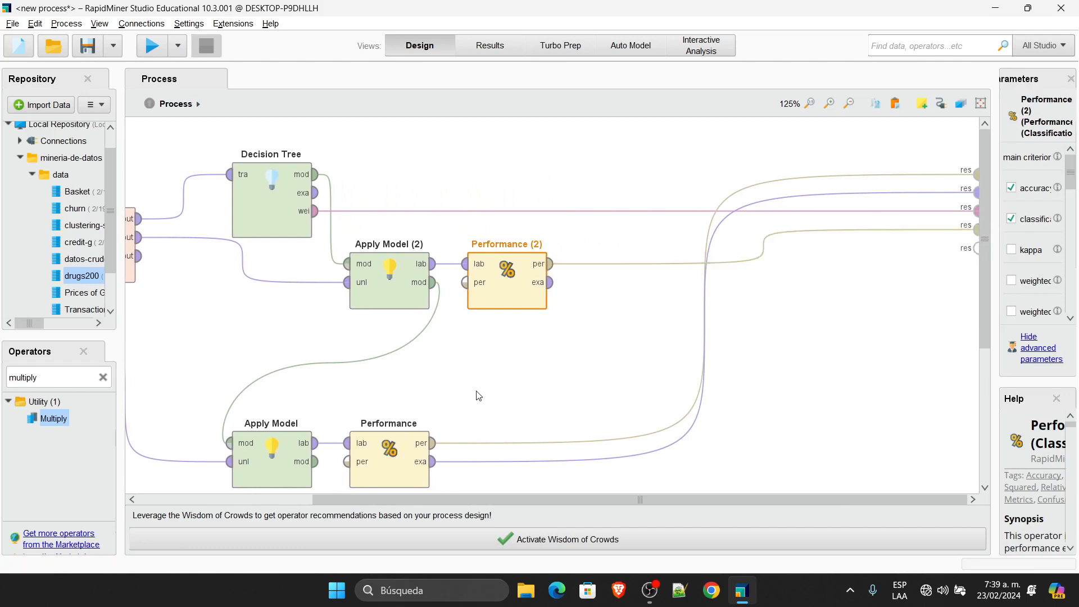
left_click_drag(445, 502, 293, 500)
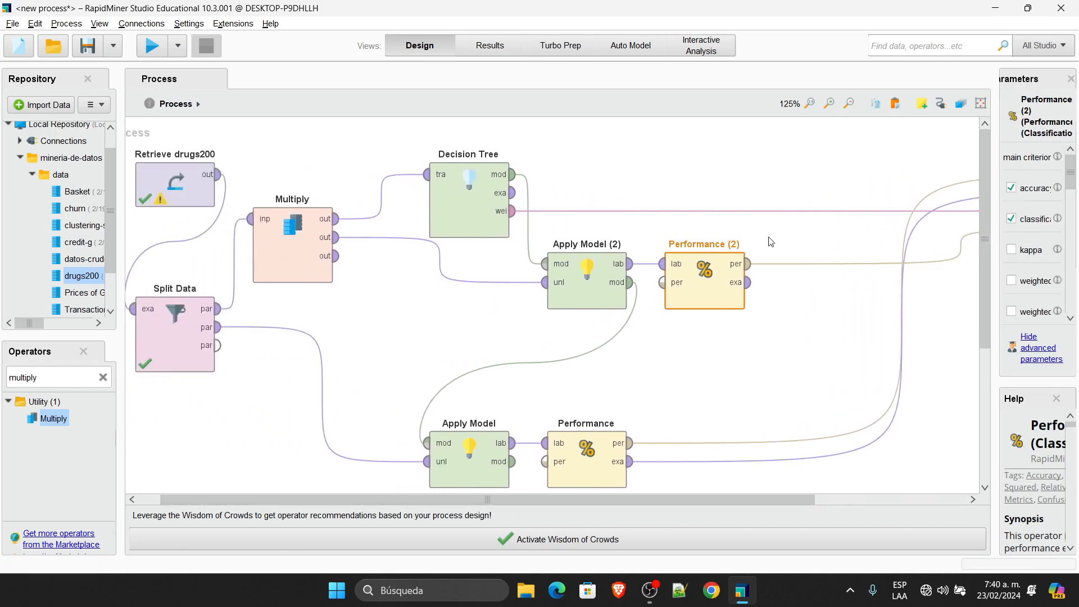
Step: Rename Performance (2) to 'Performance Training'
double_click(728, 242)
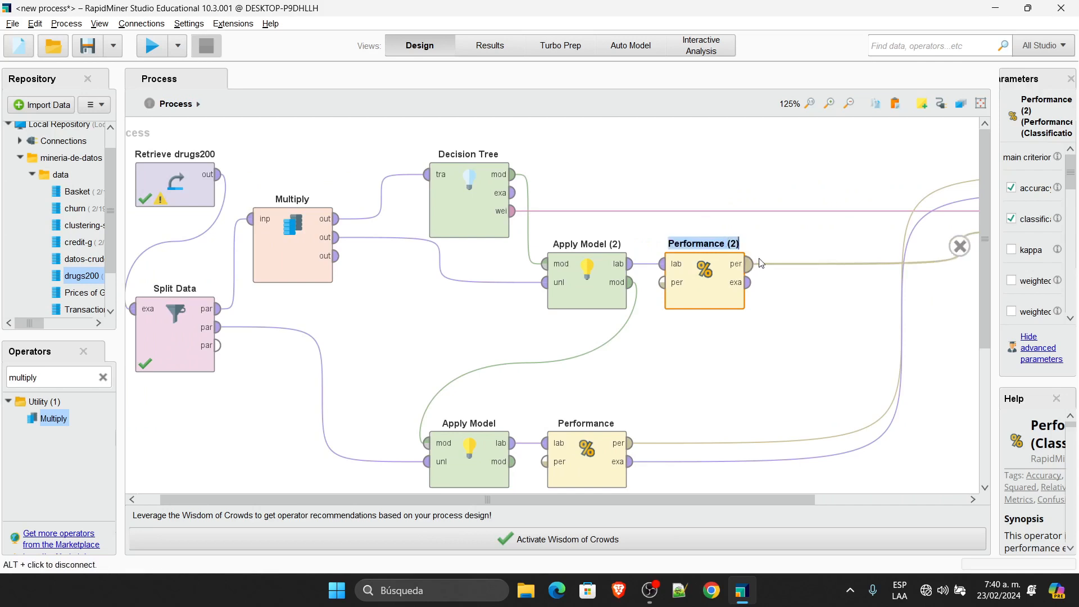
key("Right")
key("BackSpace")
key("BackSpace")
key("BackSpace")
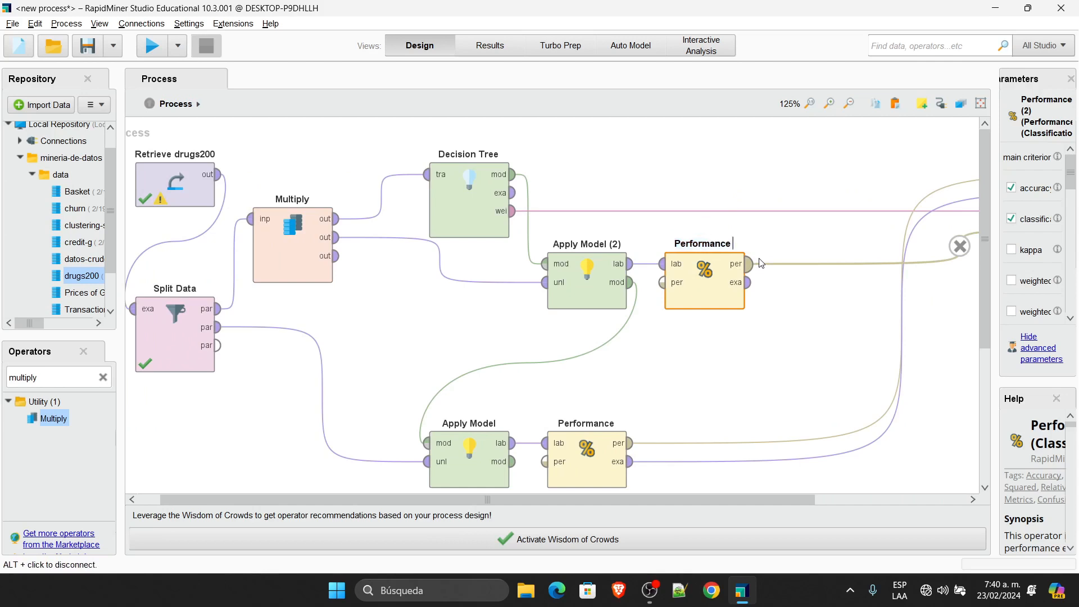
type("Training")
left_click(590, 362)
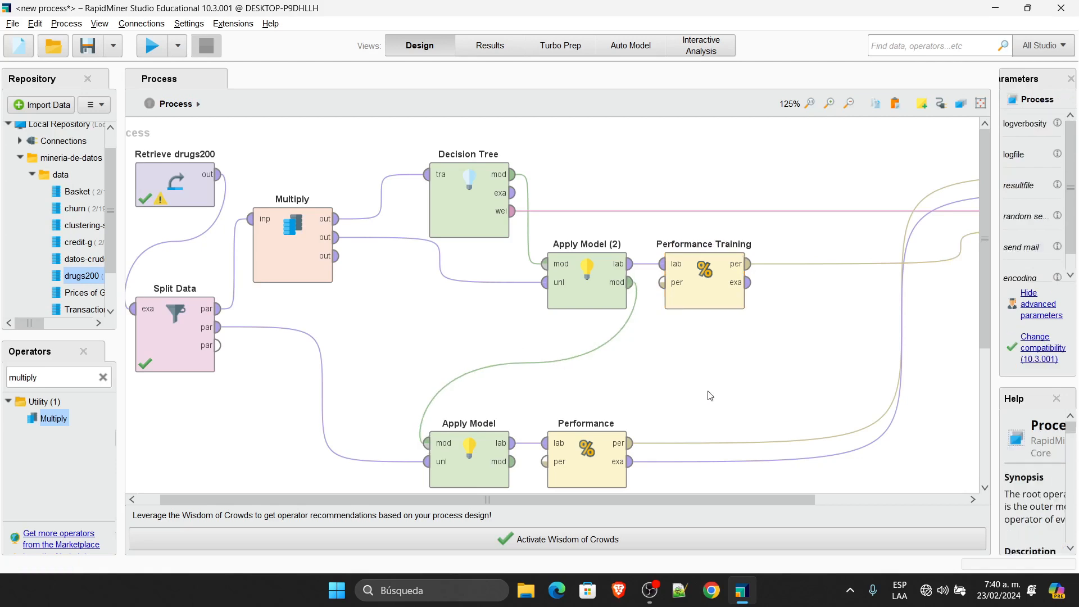
Step: Rename the lower Performance operator to 'Performance Testing'
left_click(607, 423)
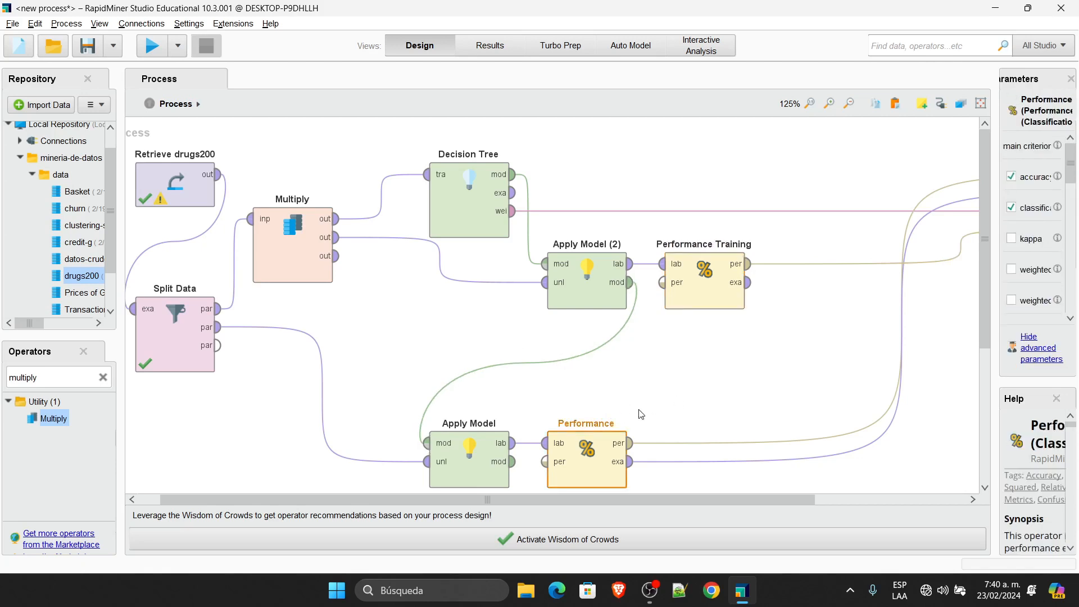
double_click(613, 421)
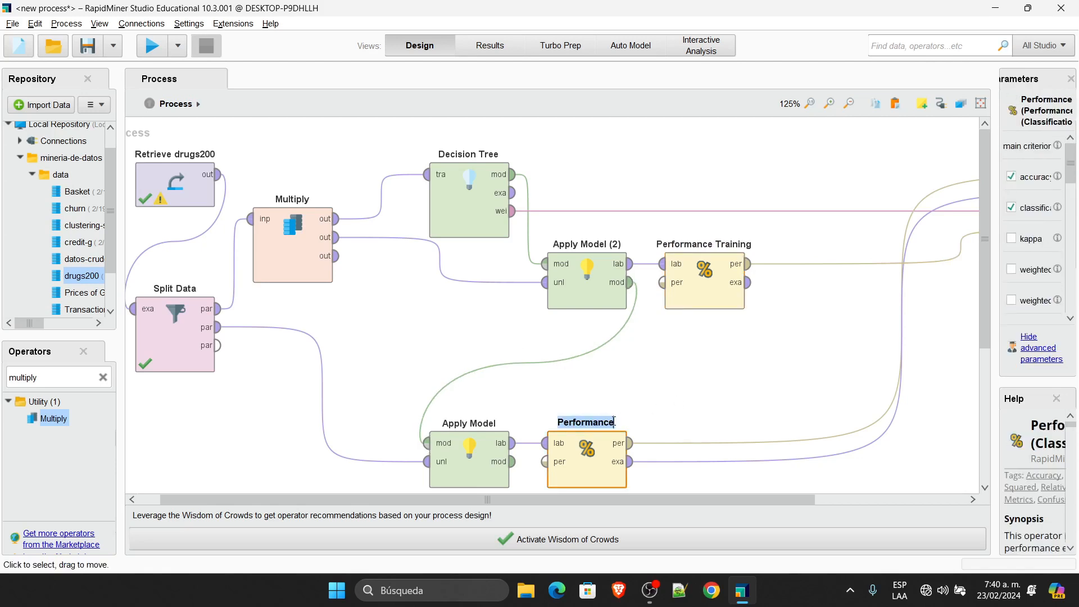
left_click(614, 421)
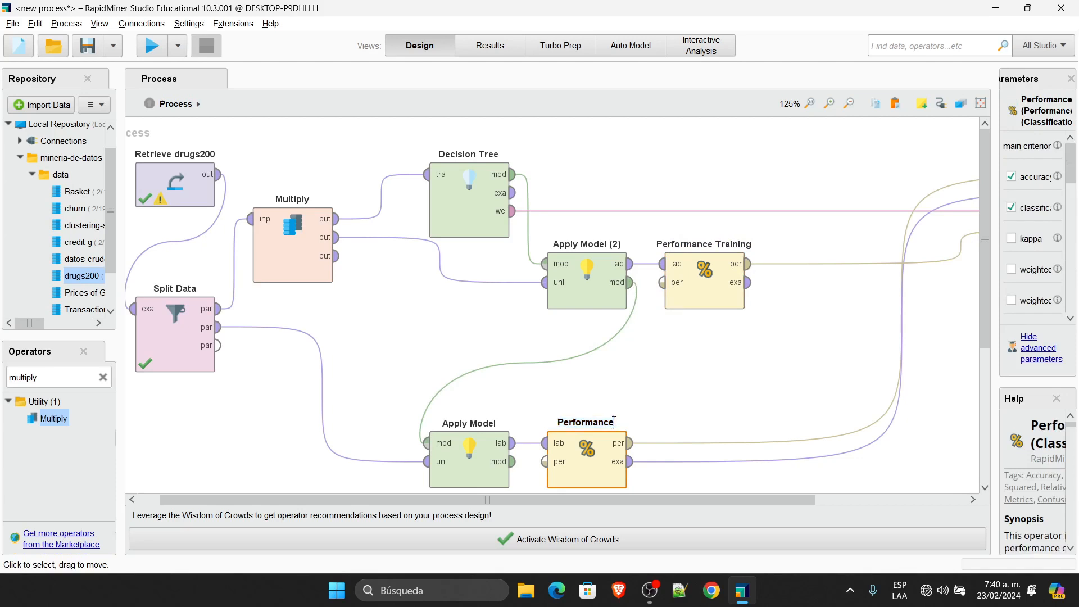
type("Testing")
left_click(766, 371)
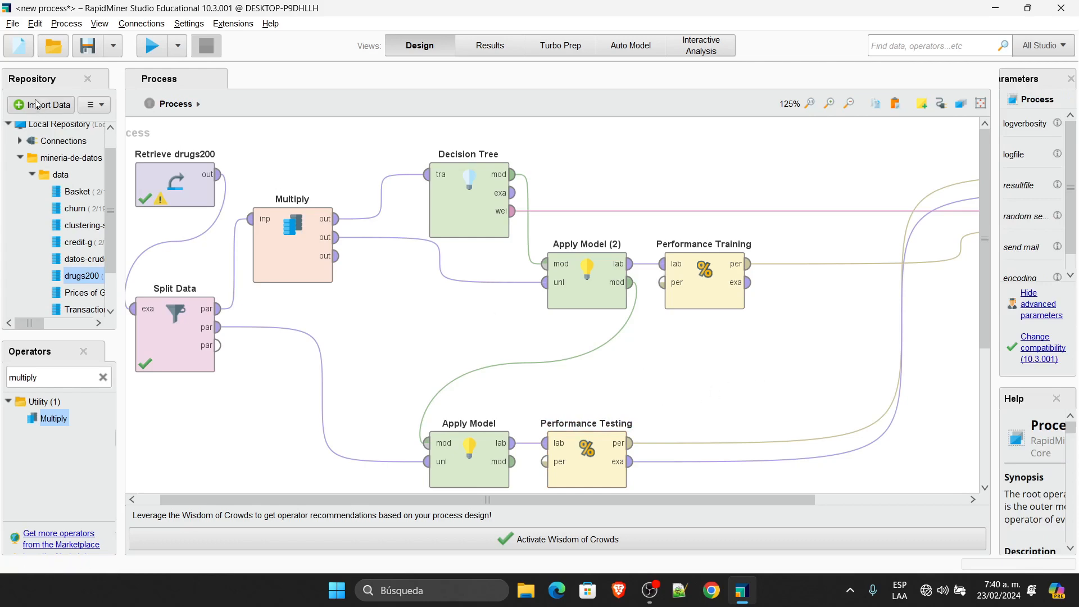
Step: Run the process and compare 87.50% testing accuracy against training performance, then return to Design
left_click(153, 46)
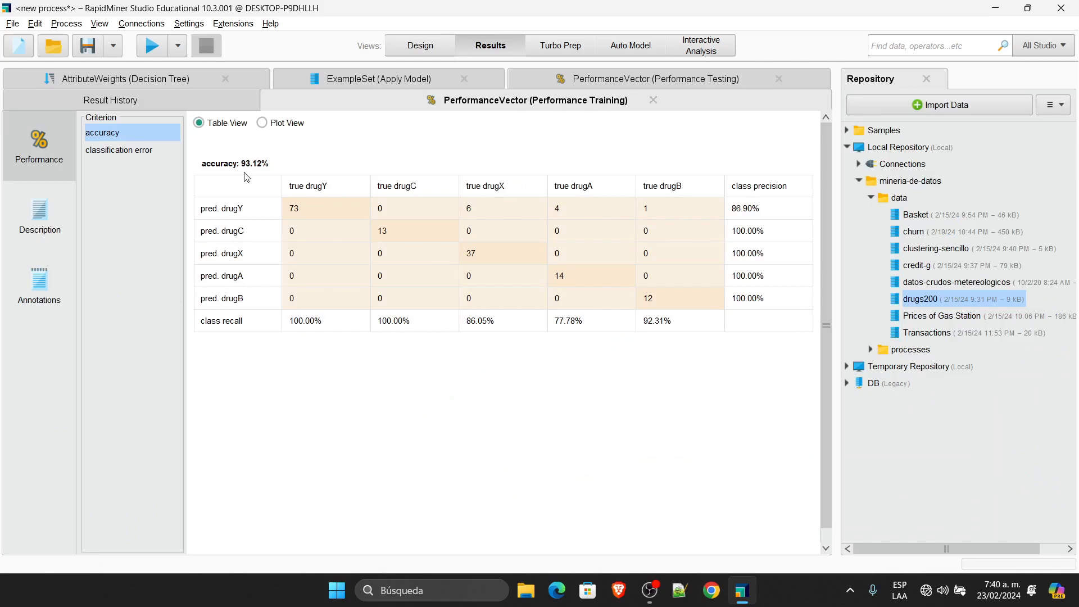
left_click(594, 79)
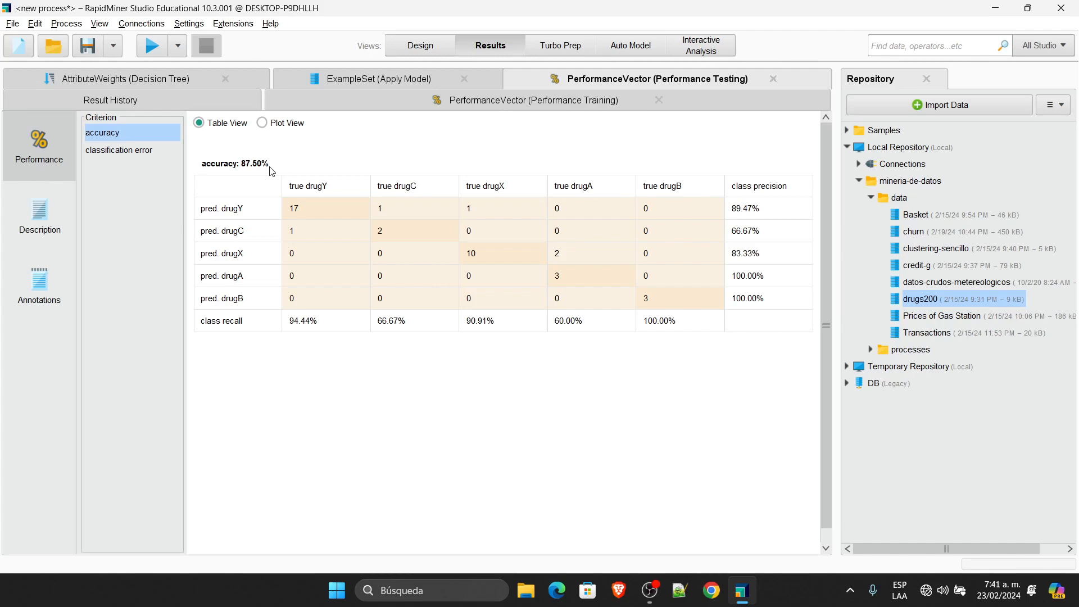
left_click(419, 104)
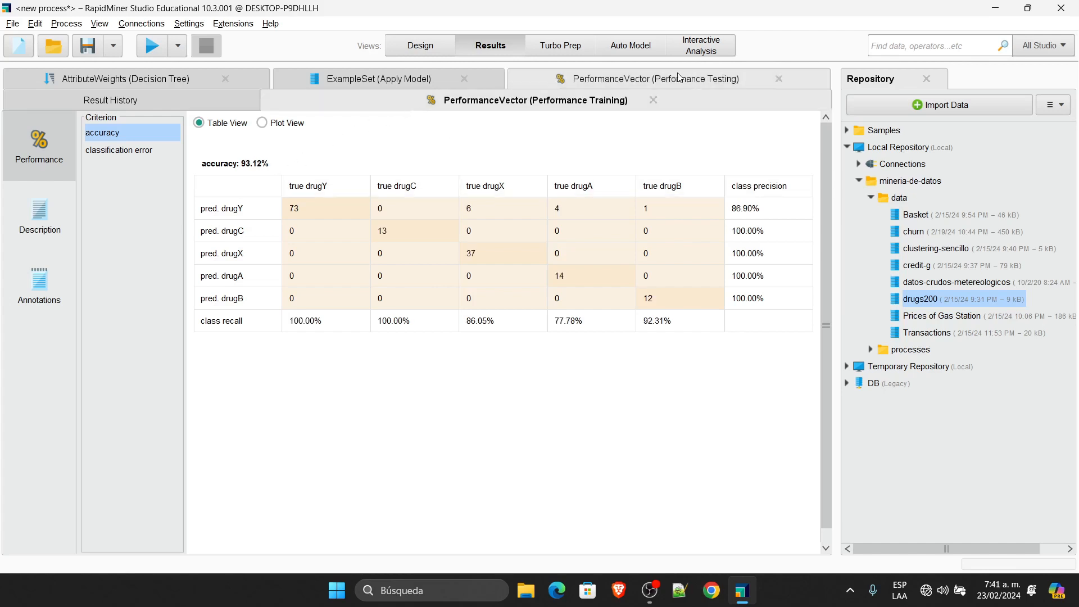
left_click(568, 79)
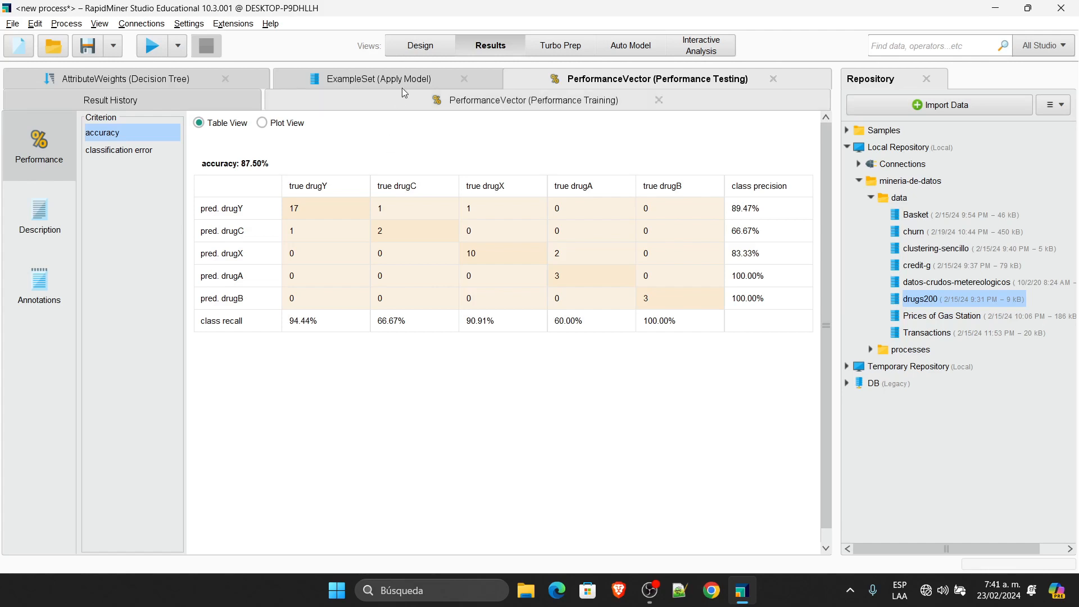
left_click(420, 46)
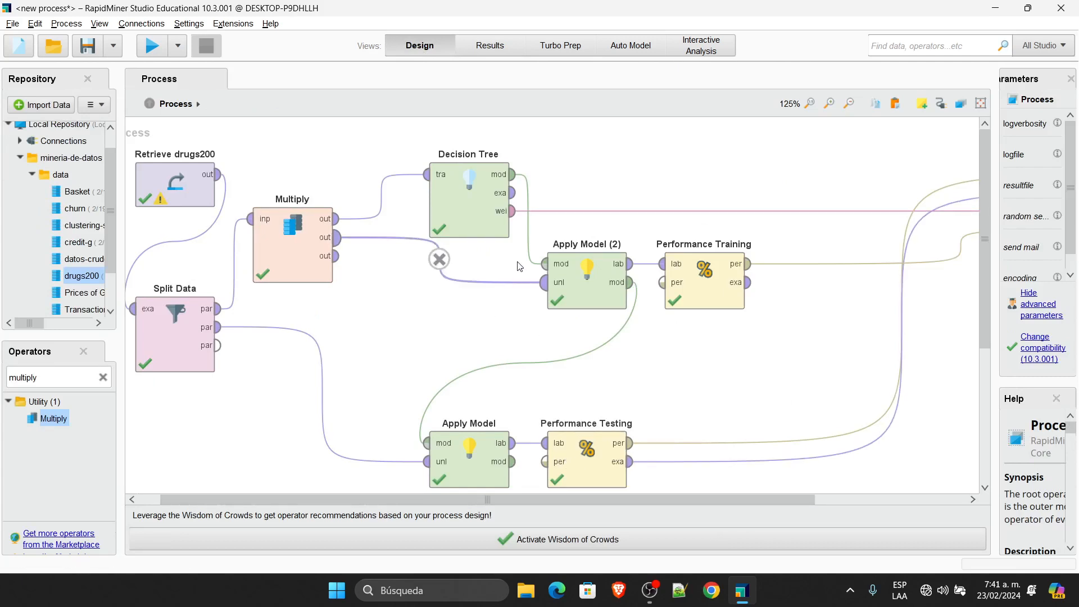
Step: Change the Decision Tree criterion from gain_ratio to gini_index and rerun the process
left_click(474, 190)
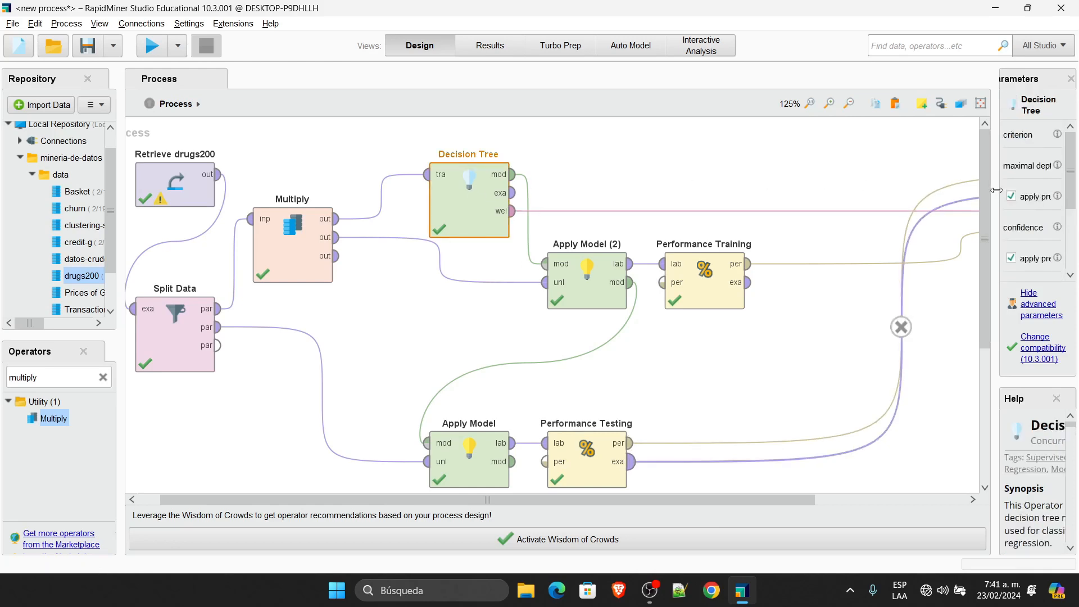
left_click_drag(992, 191, 738, 215)
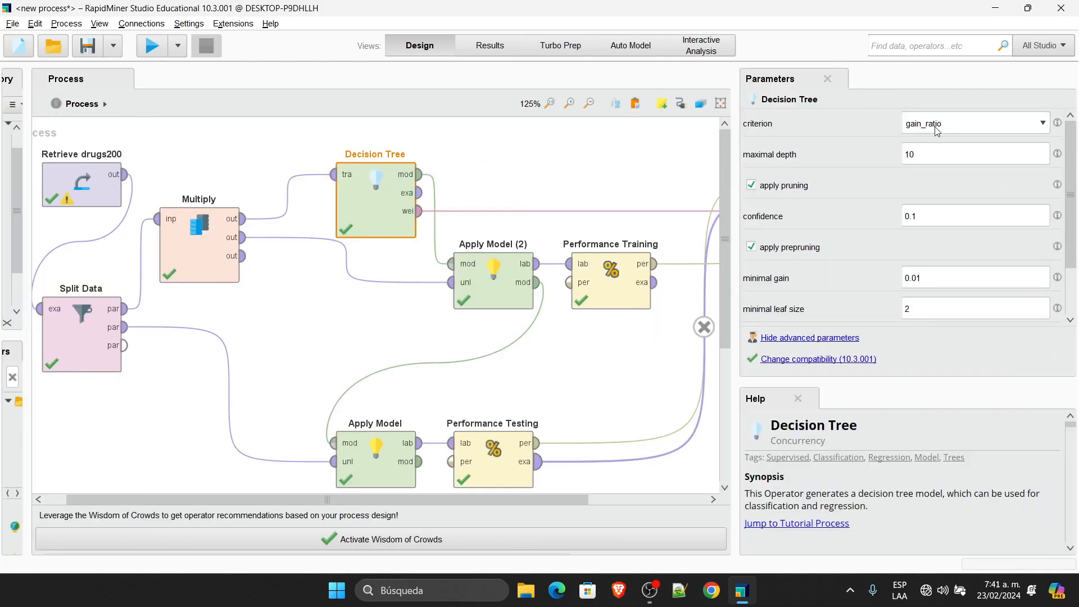
left_click(954, 125)
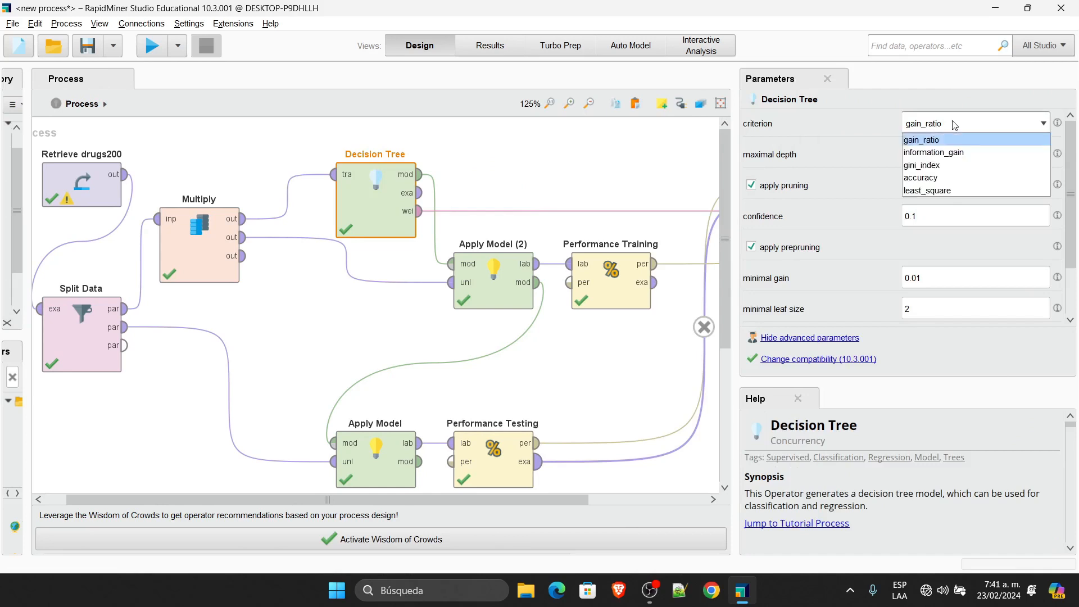
left_click(953, 165)
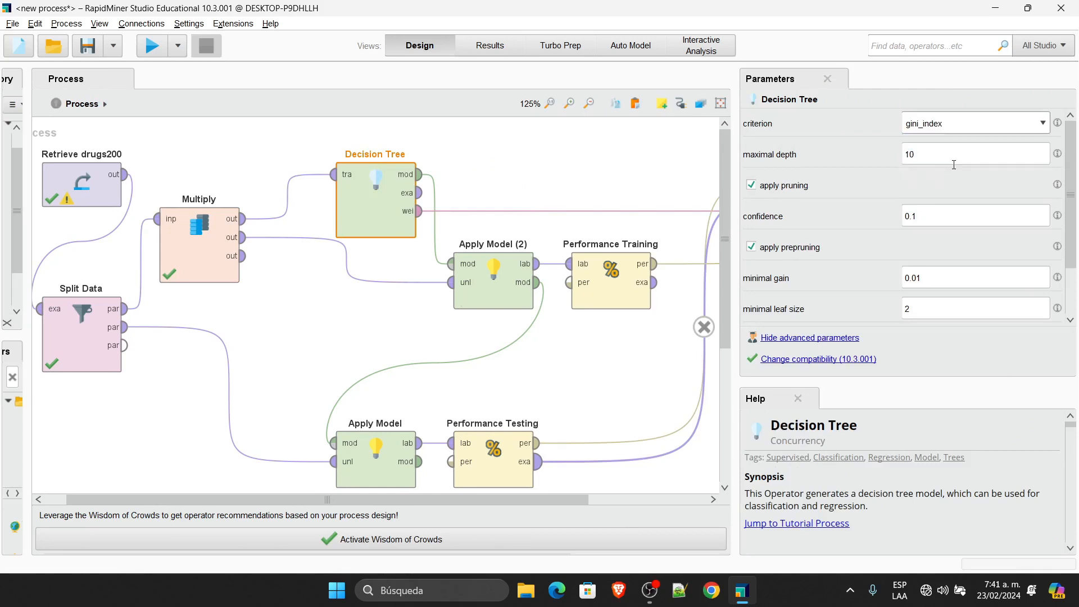
left_click(152, 45)
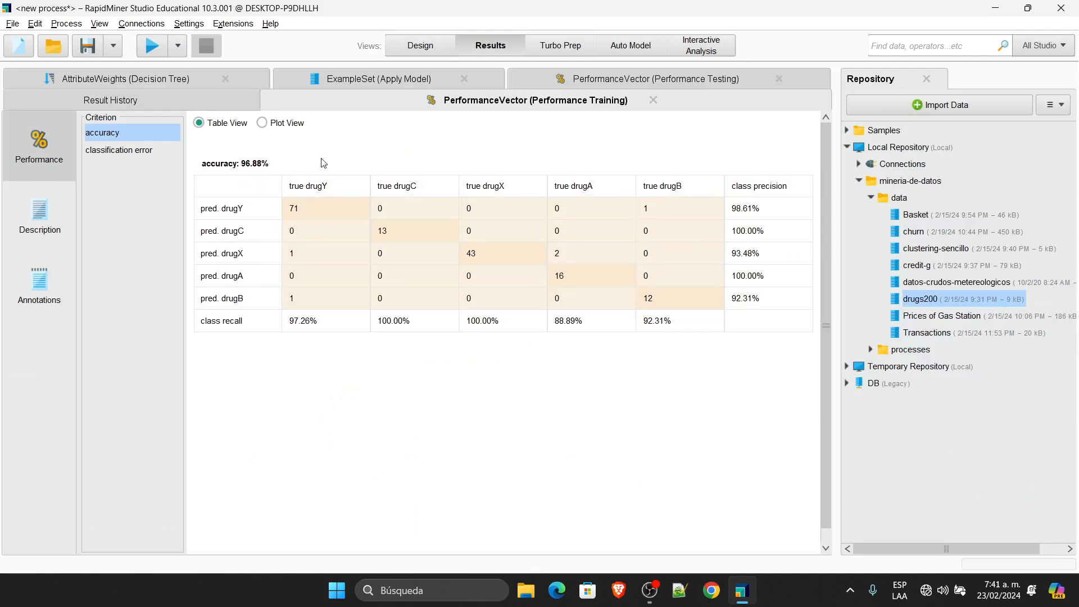
Step: Compare the gini_index Performance Testing results (82.50% accuracy) with Performance Training
left_click(613, 82)
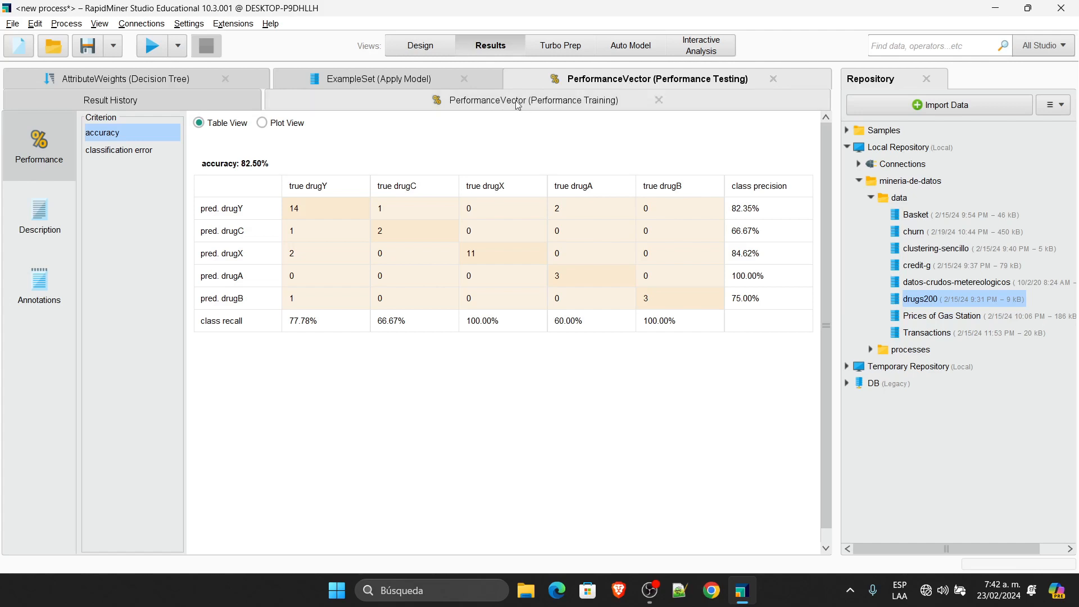
left_click(488, 100)
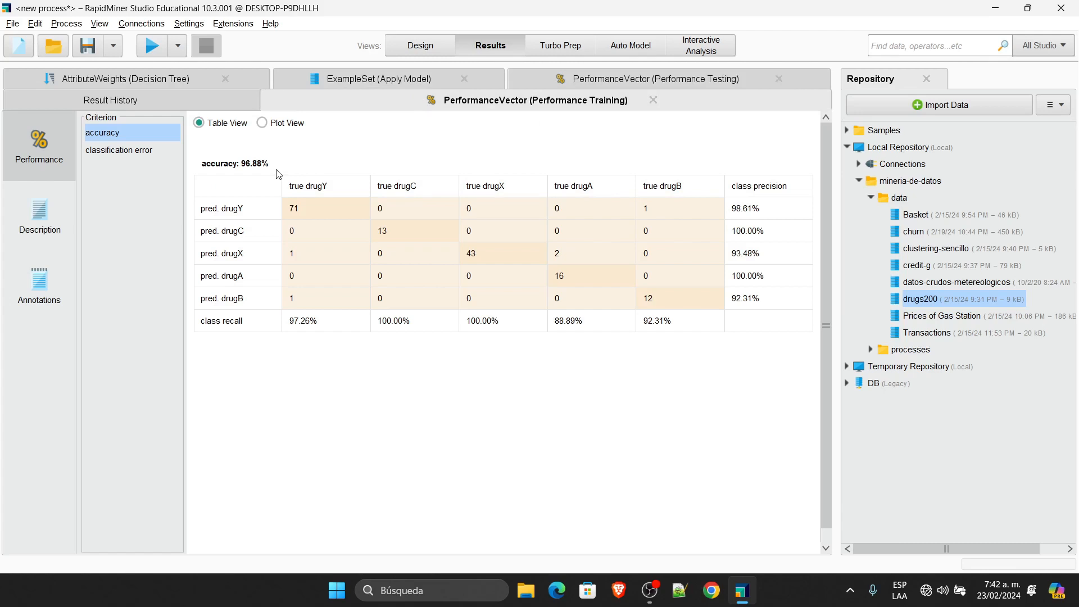
left_click(631, 80)
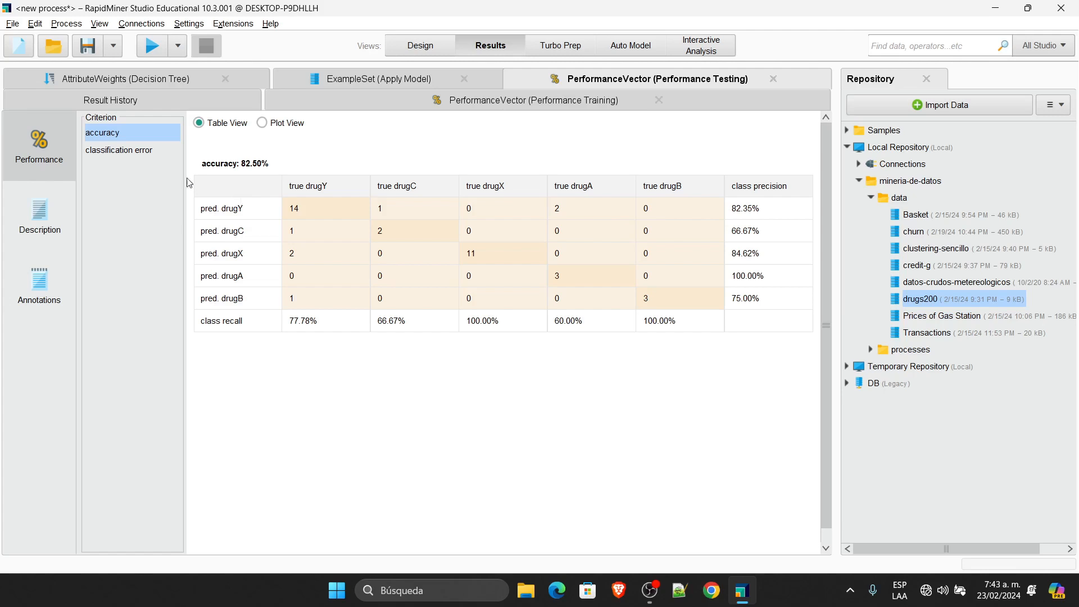
left_click(108, 151)
left_click(117, 132)
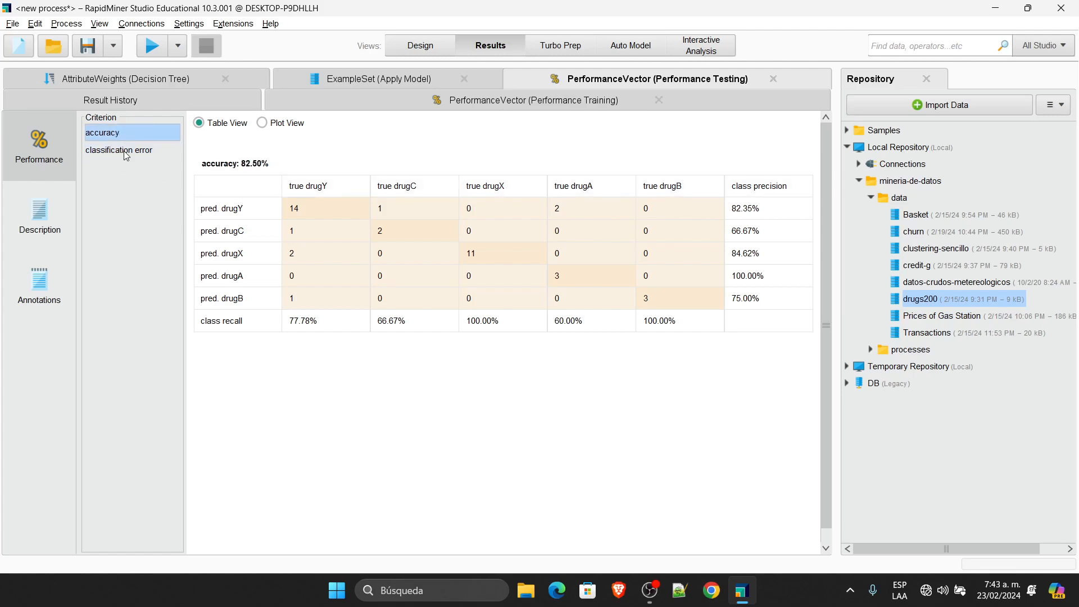
Step: Switch the testing results to show the 17.50% classification error
left_click(124, 152)
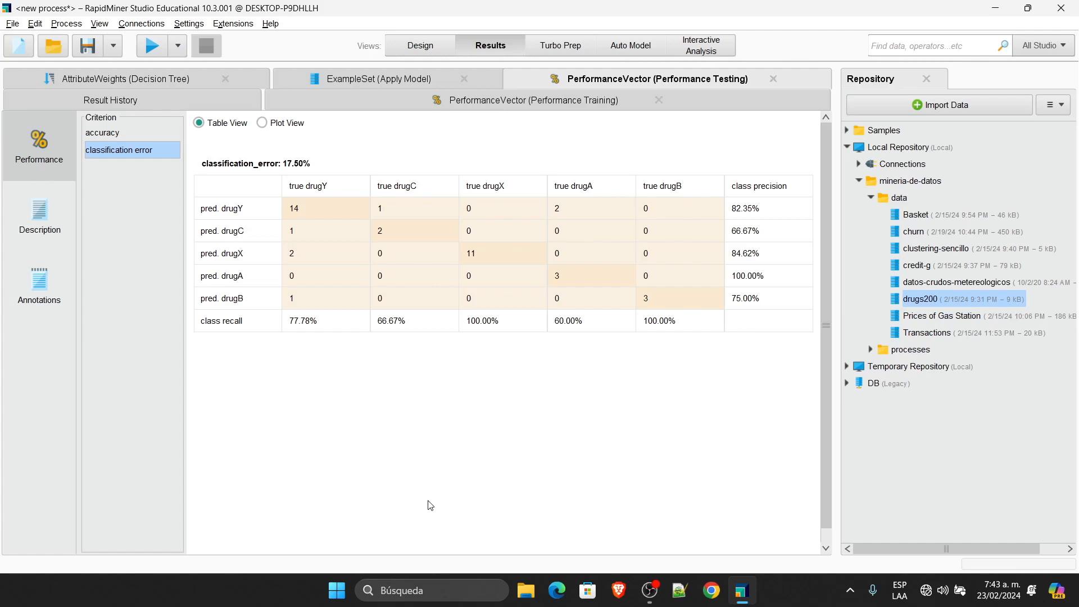
Step: Replace Retrieve drugs200 with a Retrieve churn operator from the Repository, connected to Split Data
left_click(417, 46)
left_click_drag(27, 148, 329, 143)
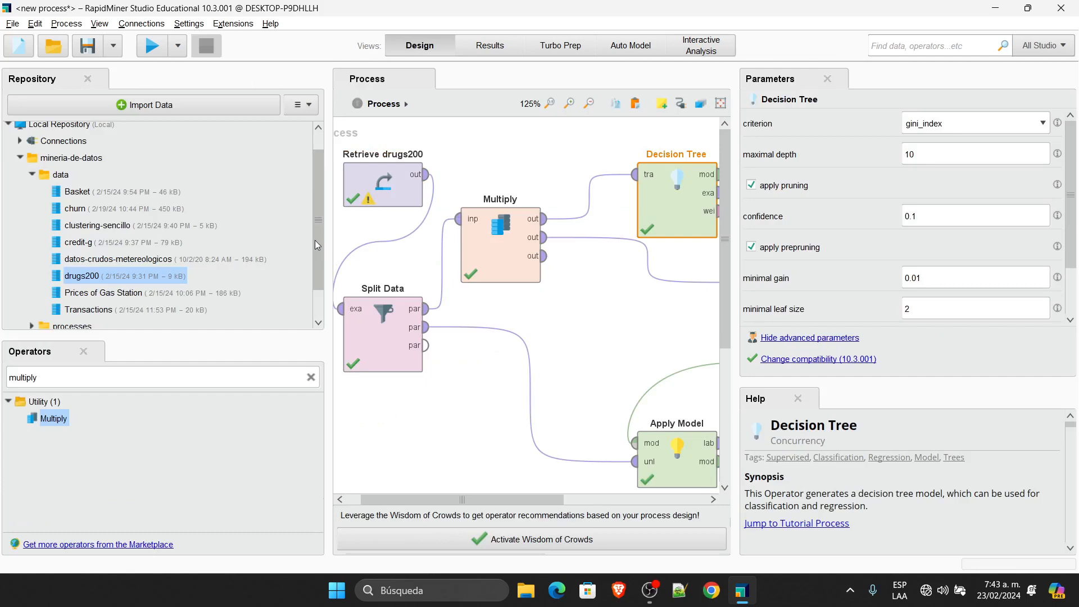
left_click(84, 211)
mouse_move(84, 210)
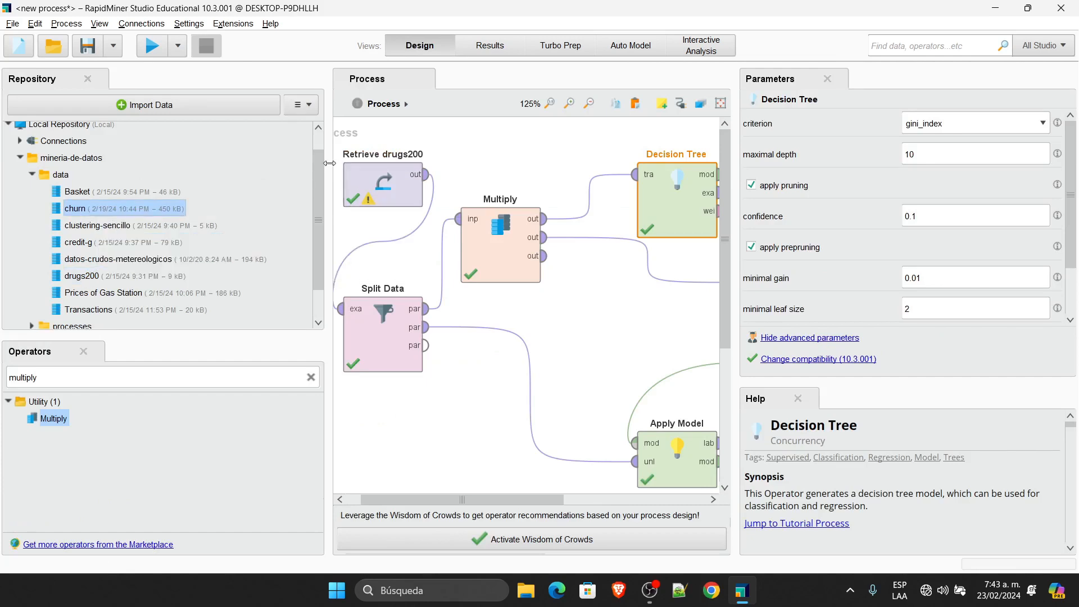
left_click(388, 191)
key("Delete")
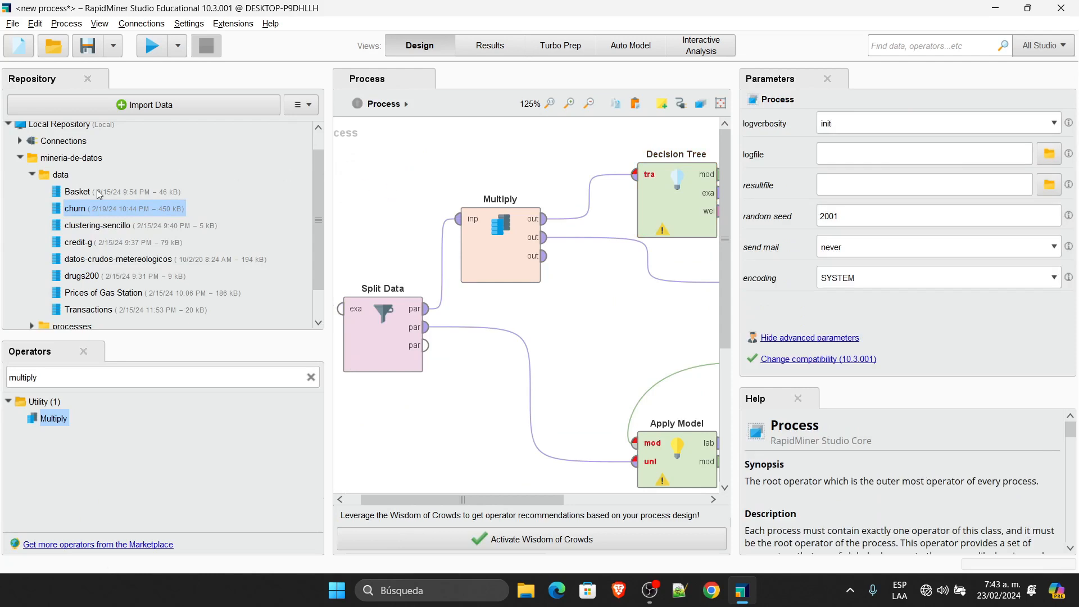
left_click_drag(90, 213, 341, 308)
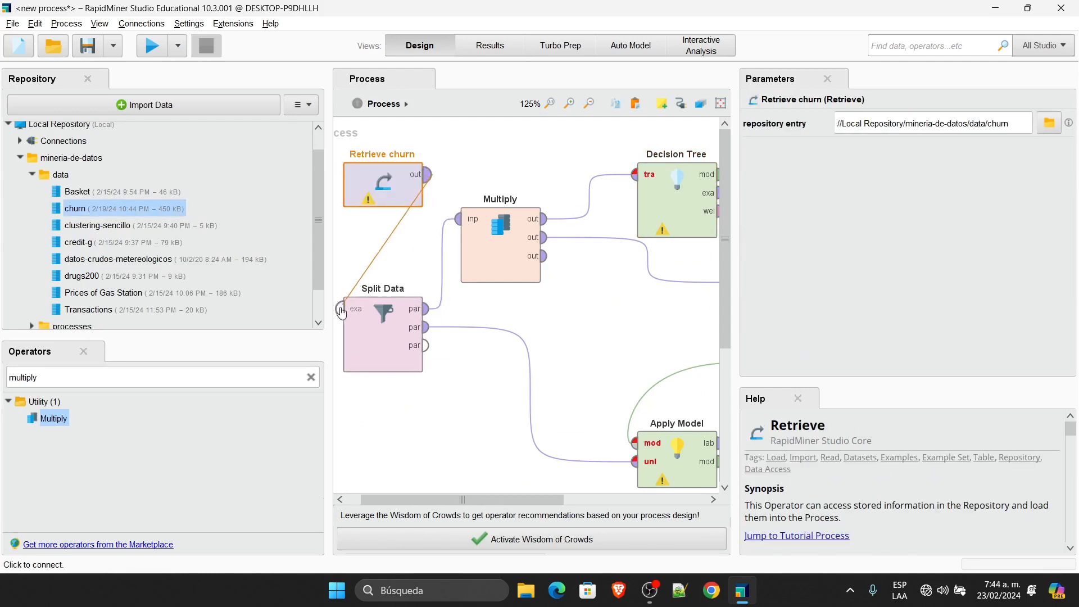
left_click(480, 163)
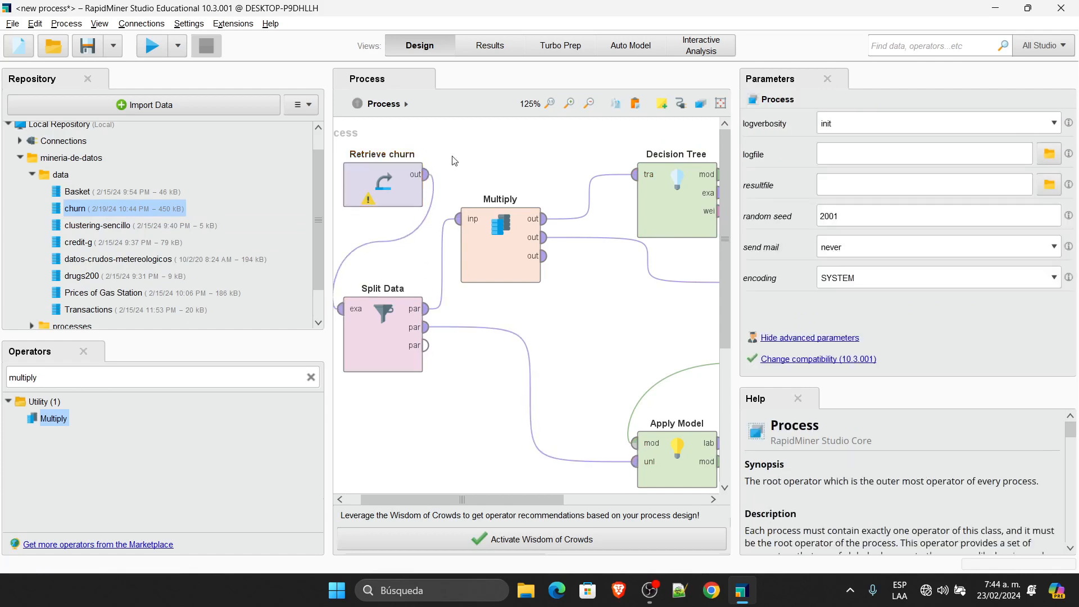
left_click(387, 181)
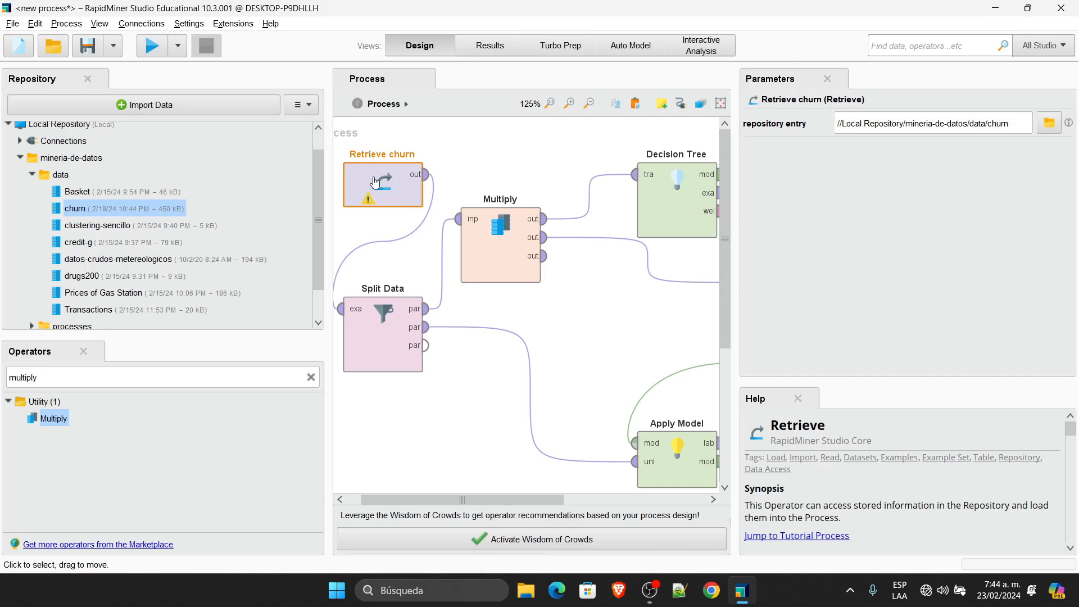
double_click(85, 214)
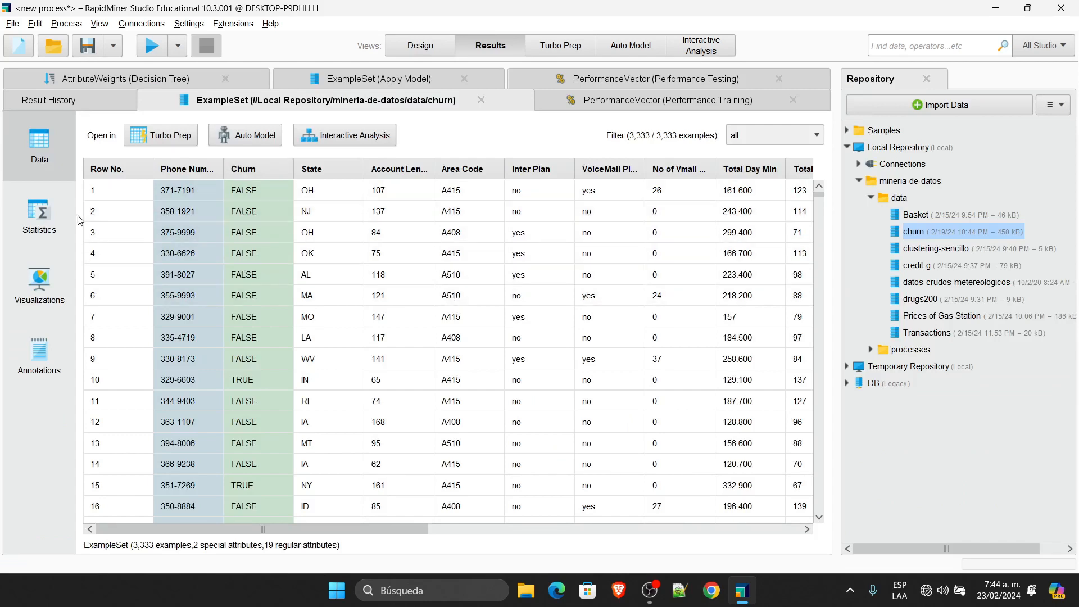
left_click(41, 214)
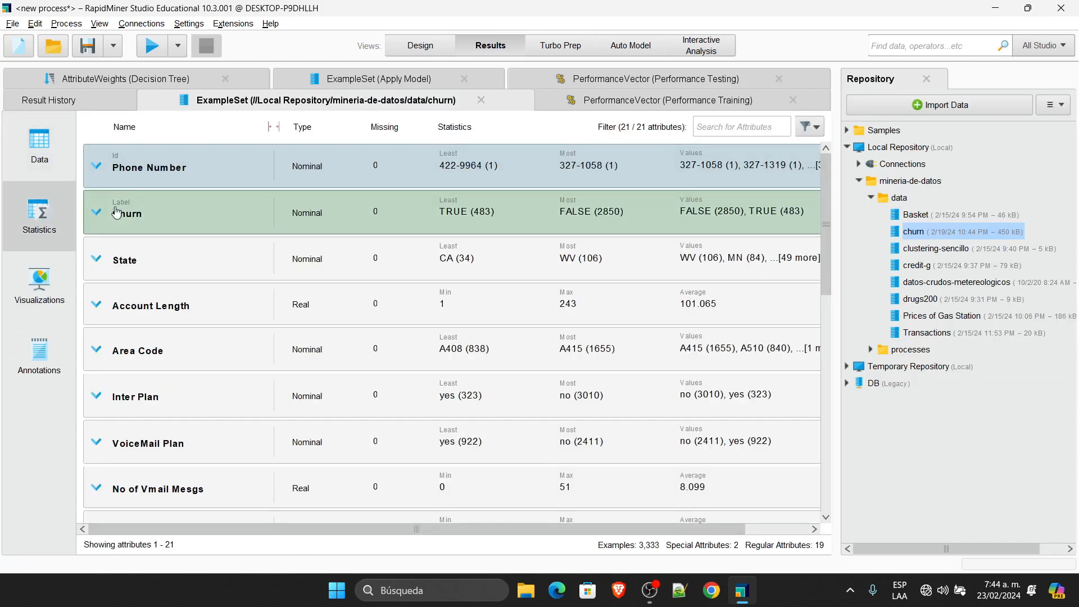
left_click(98, 213)
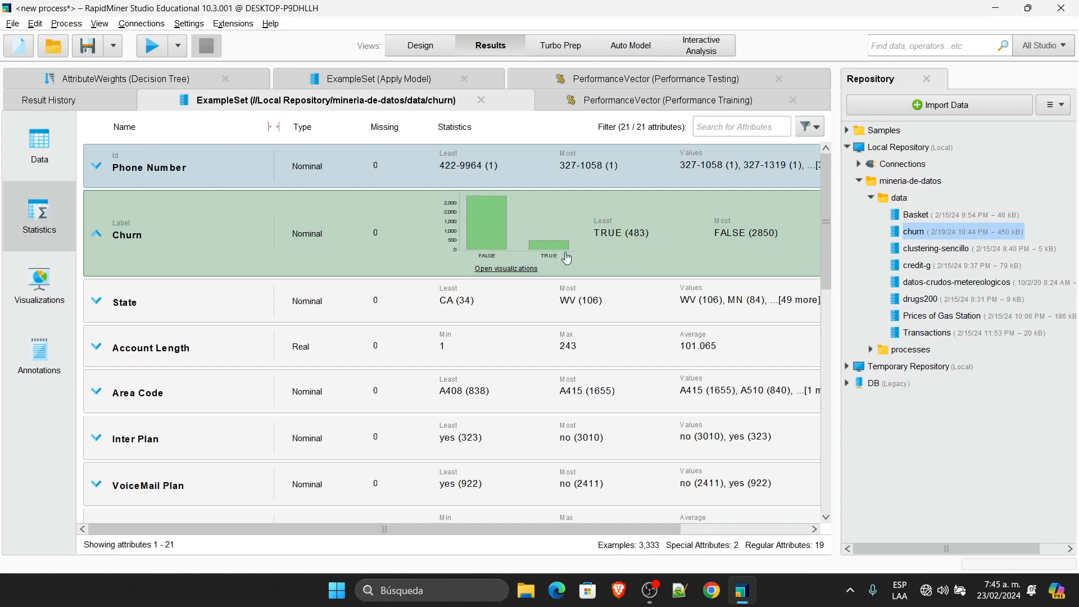
left_click(428, 51)
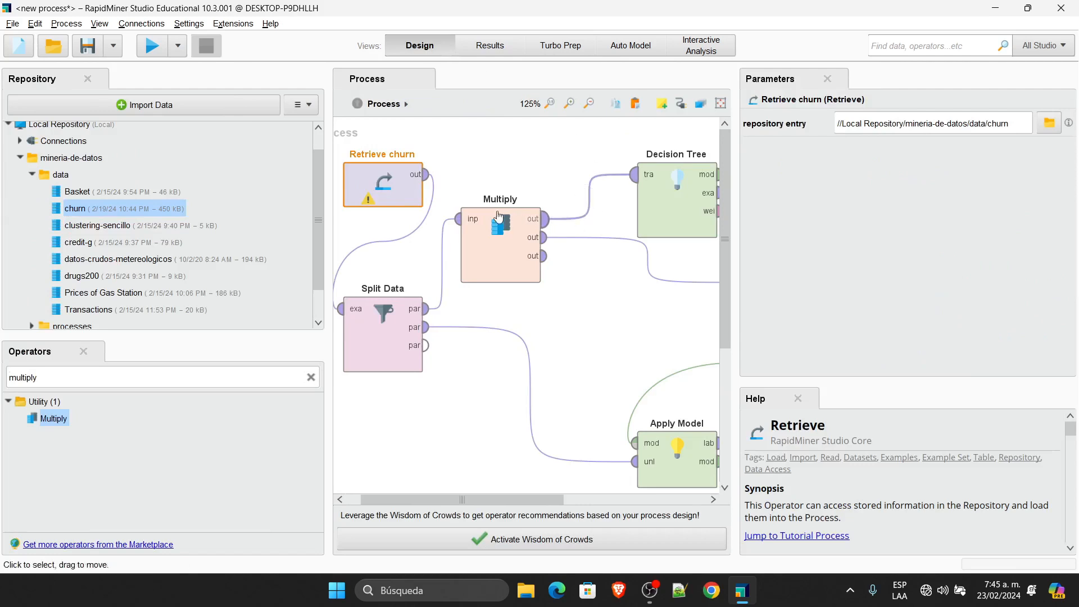
Step: Rerun the process on churn and view Performance Testing at 93.40% accuracy
left_click_drag(329, 176, 121, 177)
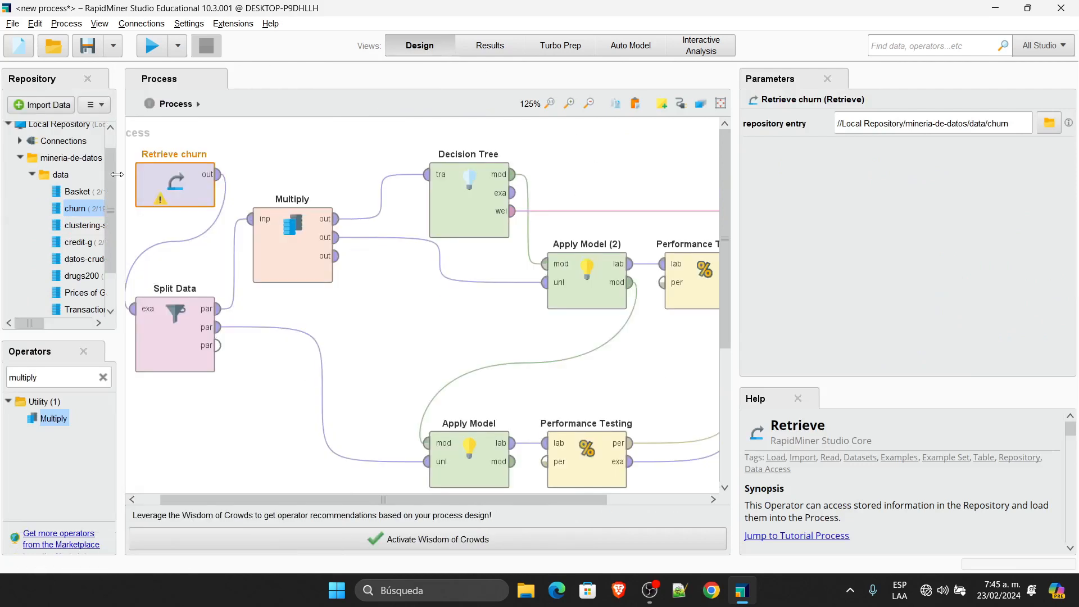
left_click_drag(736, 245, 849, 248)
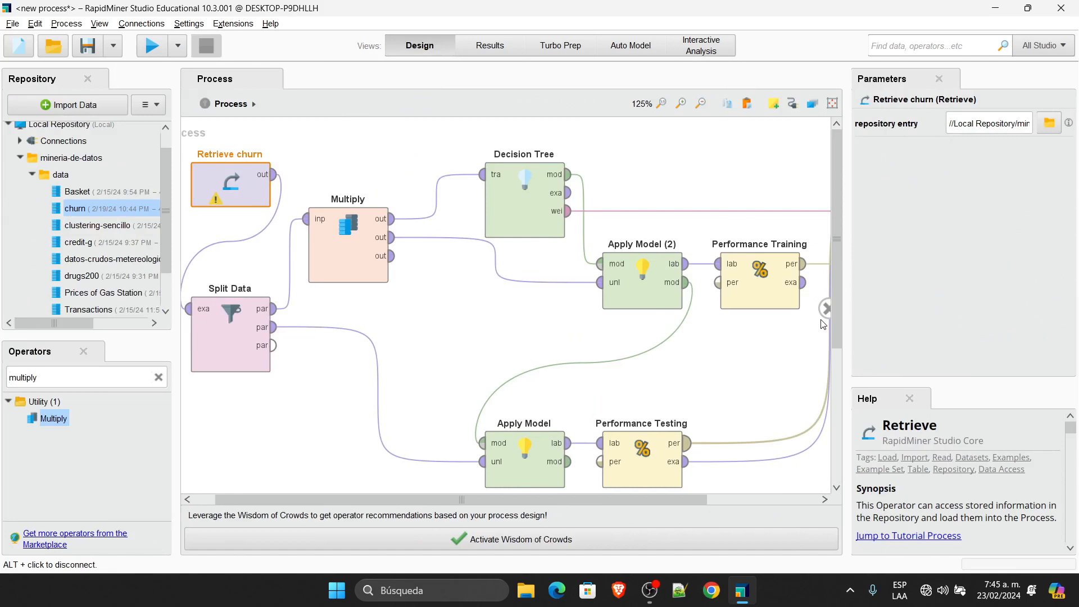
left_click(157, 50)
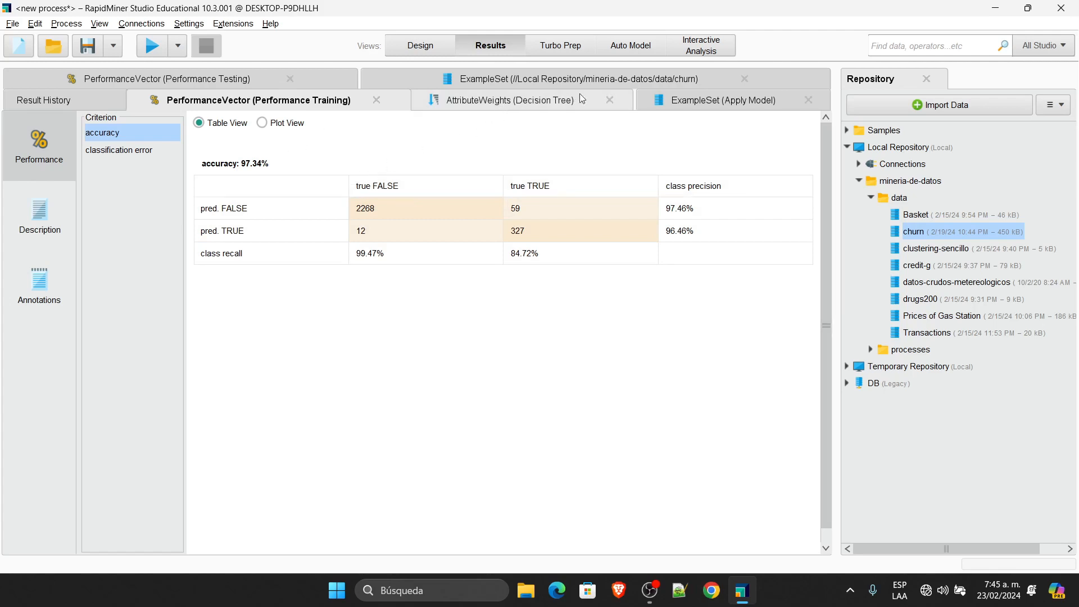
left_click(196, 78)
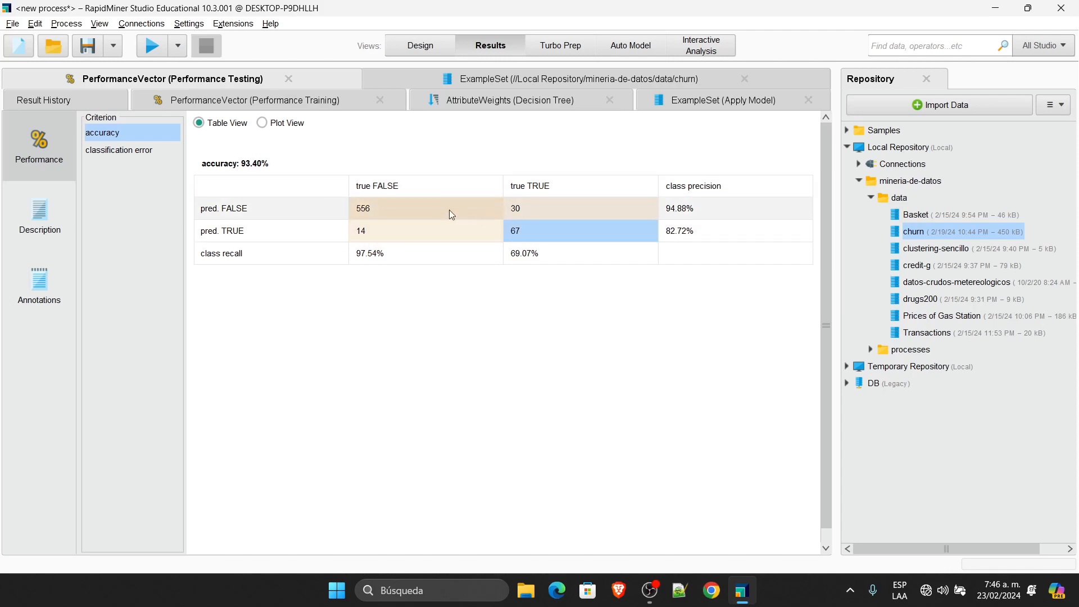
Step: Highlight matrix cells: 67 correct TRUE, 556 correct FALSE, 30 churners predicted FALSE
left_click(505, 230)
left_click(399, 214)
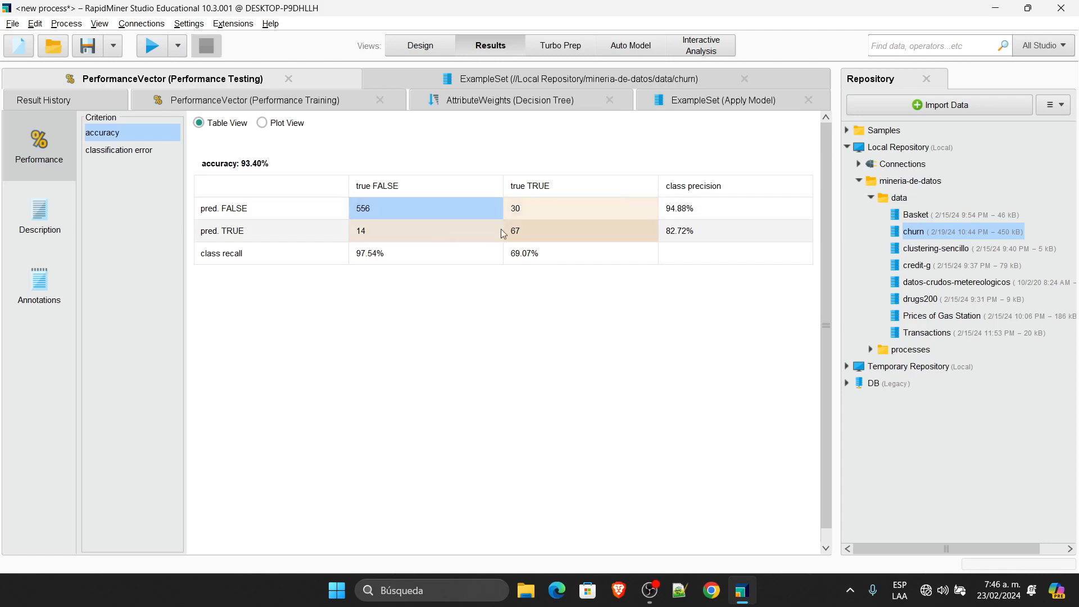
left_click(519, 234)
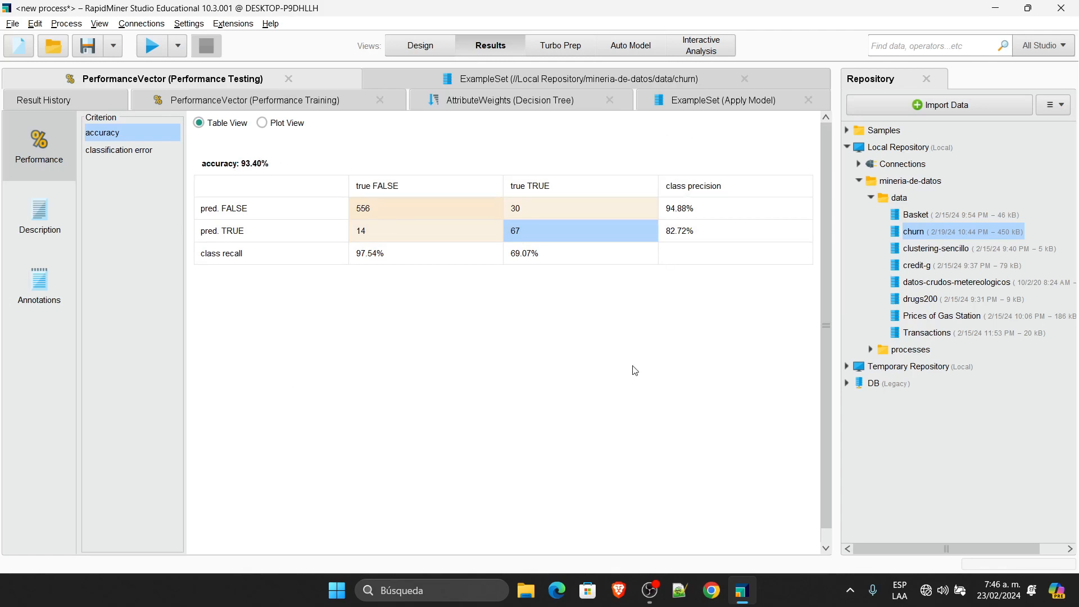
left_click(529, 205)
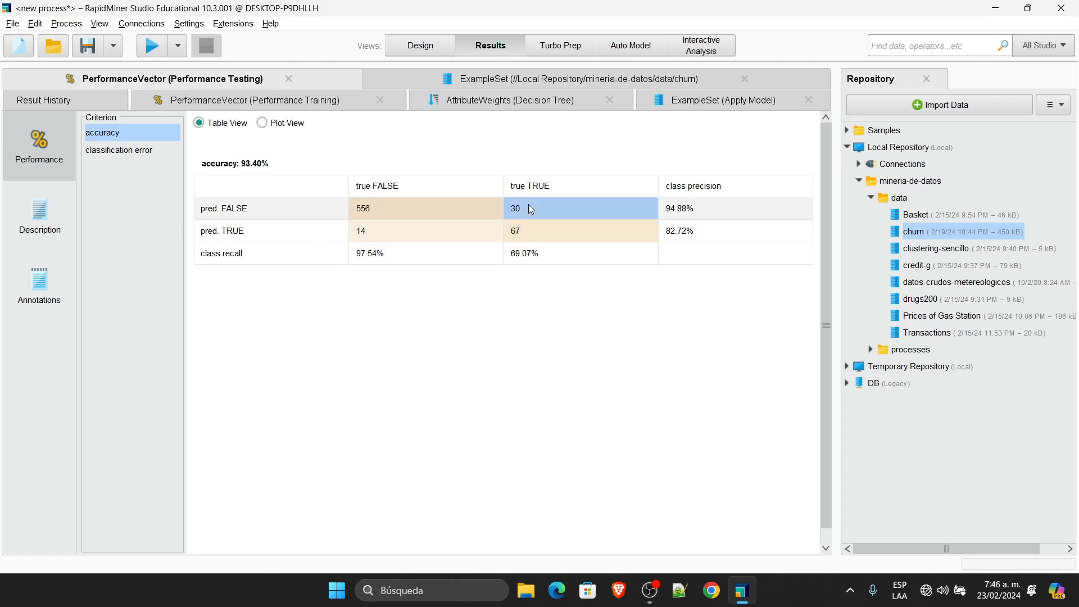
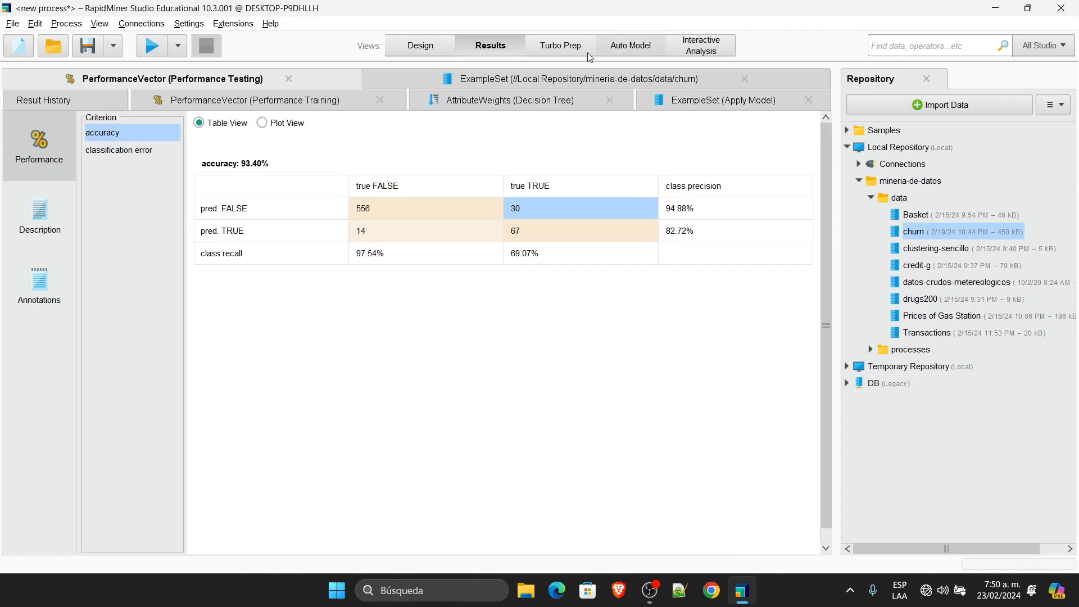
Step: Return from the Performance Testing results to the churn decision-tree process canvas
left_click(432, 48)
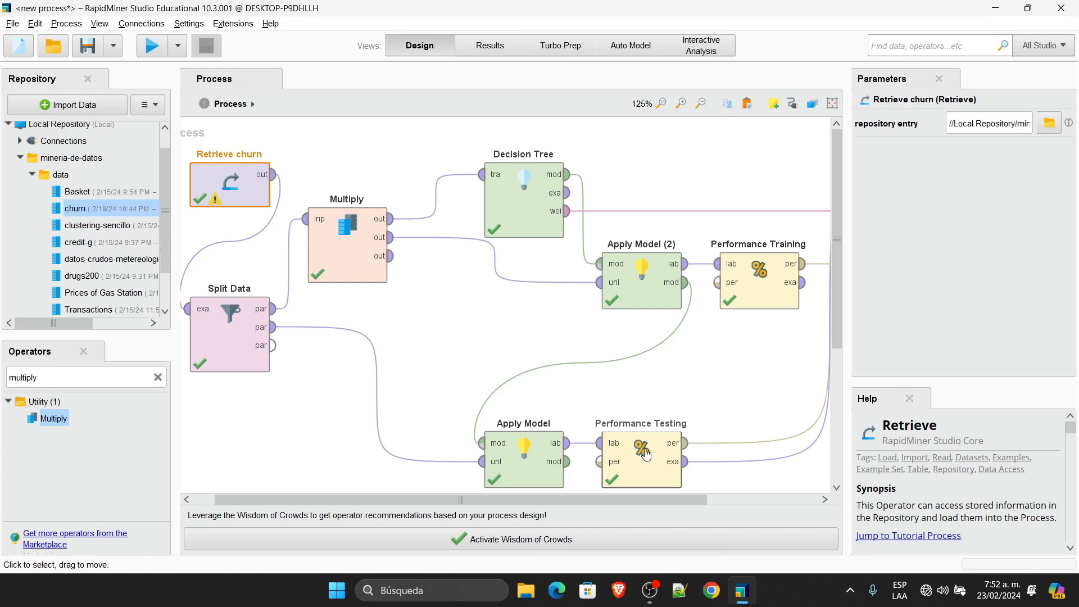
Step: Delete the Split Data, lower Apply Model and Performance Testing operators from the process
left_click(235, 338)
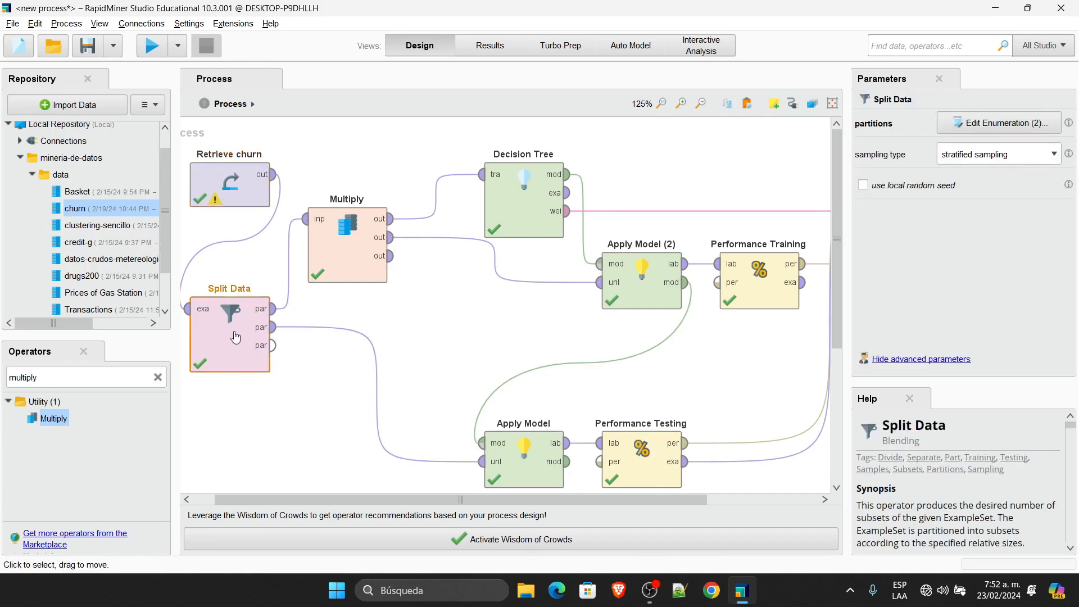
key("Delete")
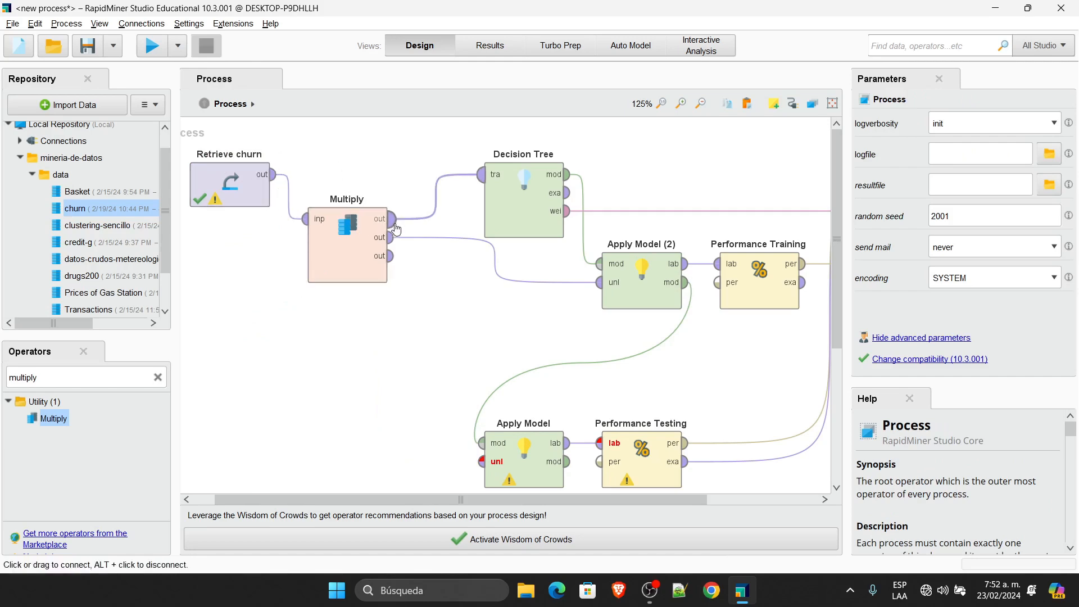
mouse_move(486, 187)
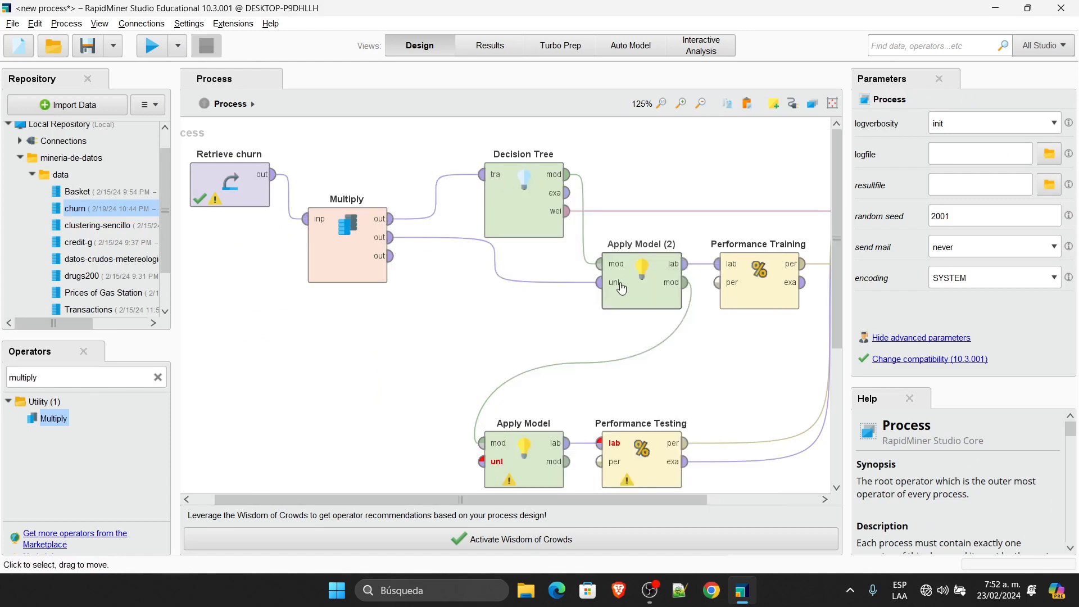
left_click(524, 465)
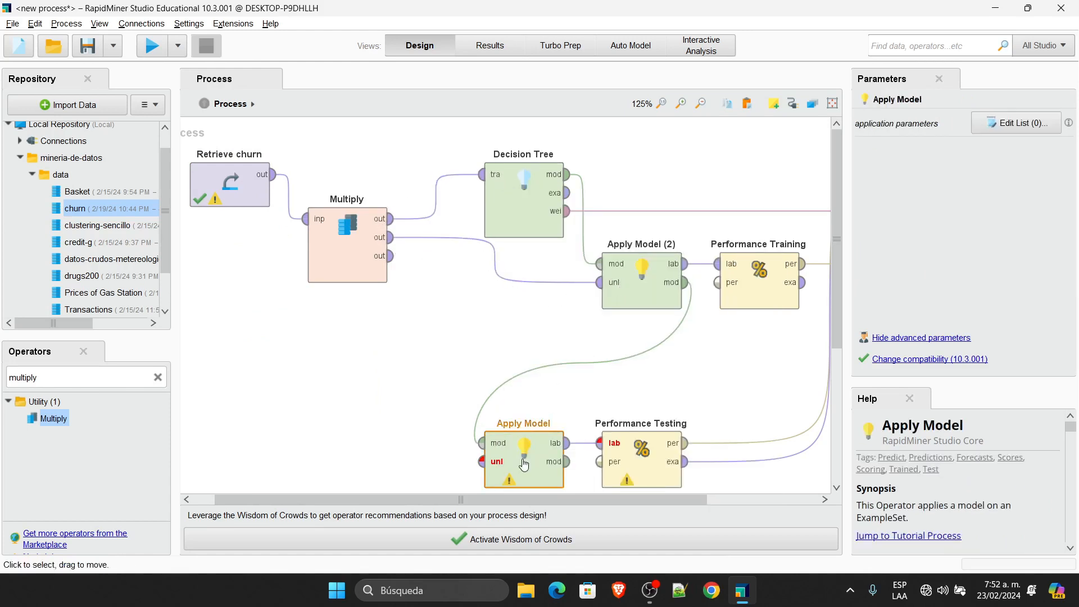
key("Delete")
left_click(621, 452)
key("Delete")
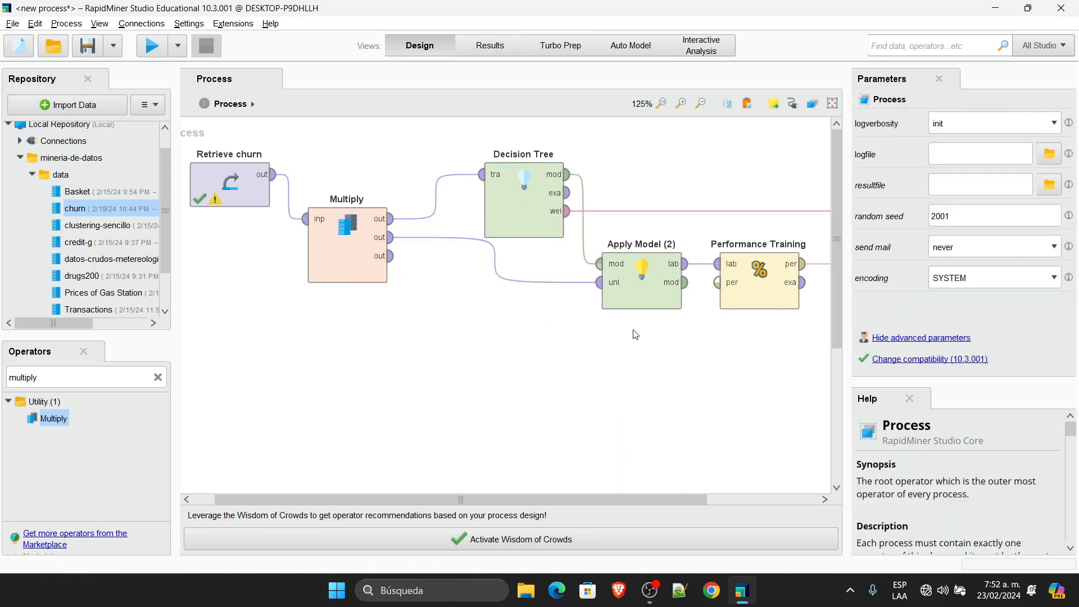
Step: Move Multiply lower left, Decision Tree left, Apply Model (2) below it, Performance Training beside it
left_click_drag(363, 263, 245, 353)
left_click_drag(534, 202, 416, 202)
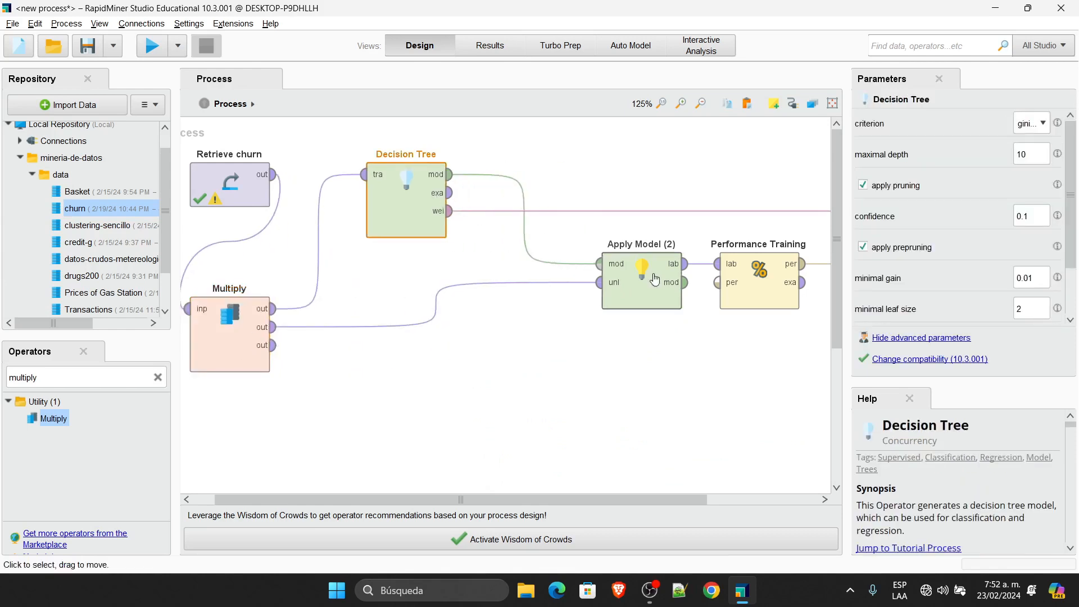
left_click_drag(663, 275, 547, 319)
left_click_drag(763, 297, 647, 342)
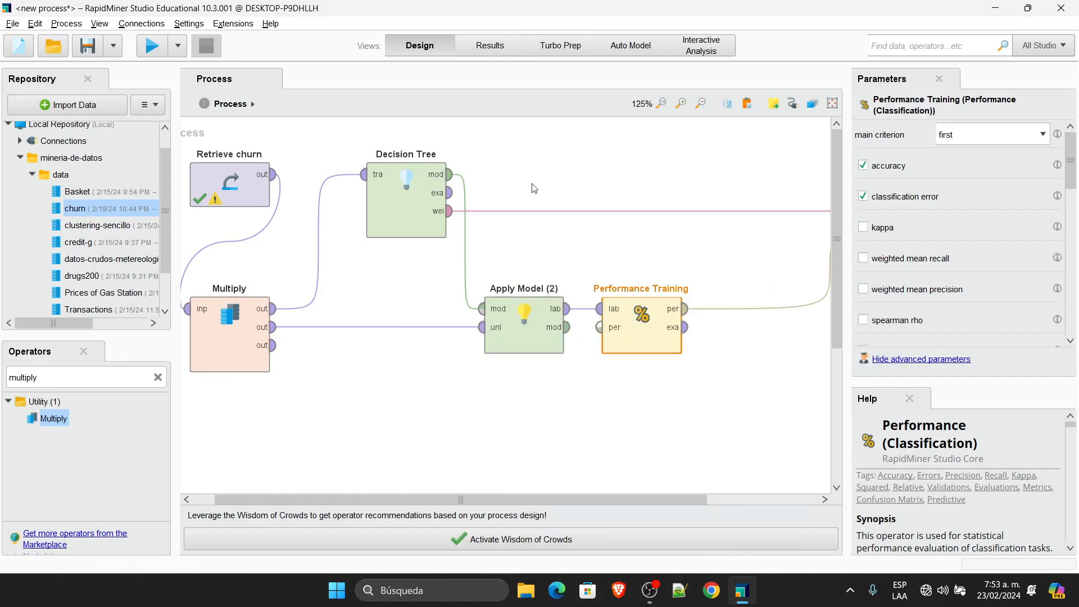
Step: Run the simplified process for 97.15% training accuracy, then return to the design canvas
left_click(150, 48)
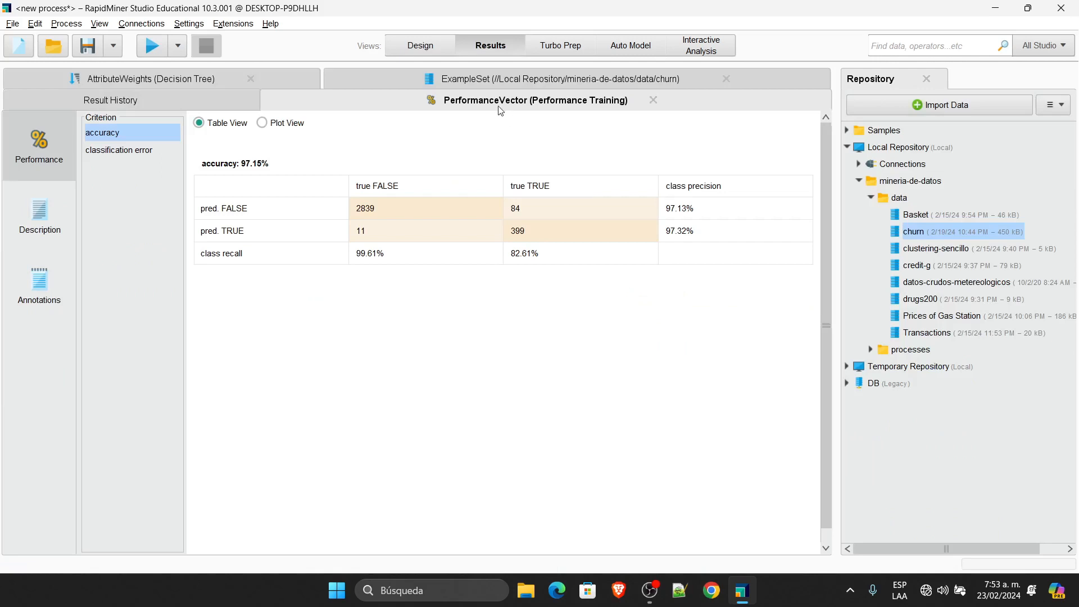
left_click(402, 47)
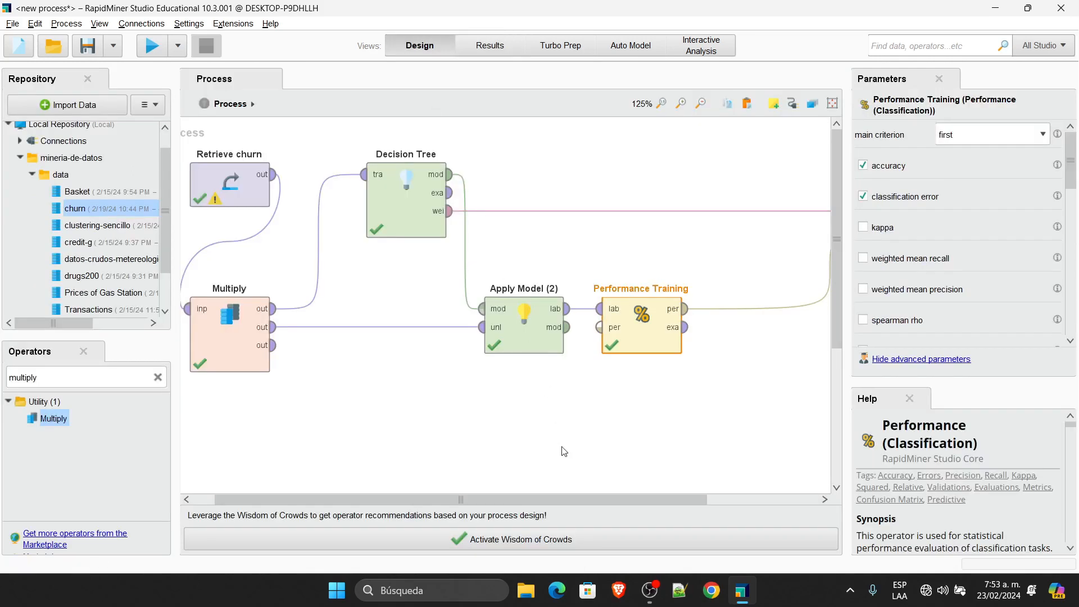
left_click(516, 435)
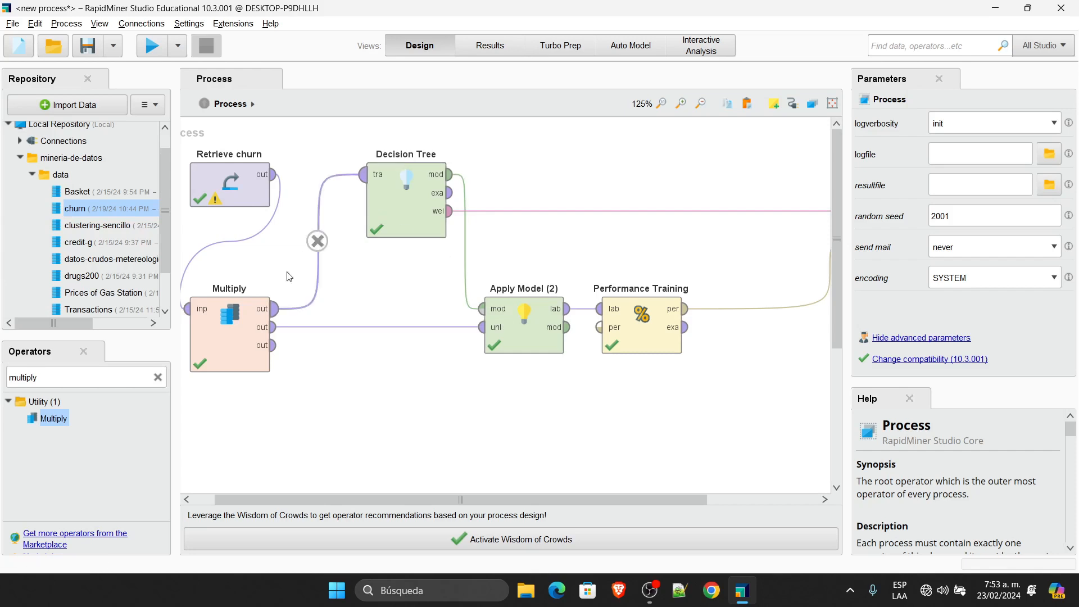
Step: Nudge the Multiply operator slightly to the right between Retrieve churn and Decision Tree
left_click_drag(275, 309, 335, 309)
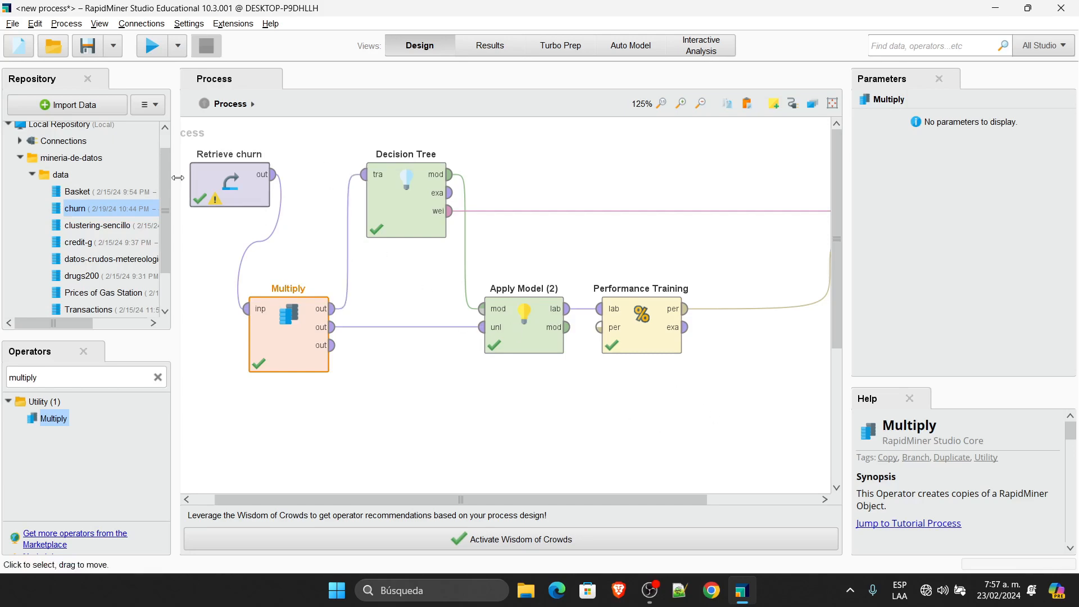
Step: Start a new blank process without saving the churn process
left_click(15, 56)
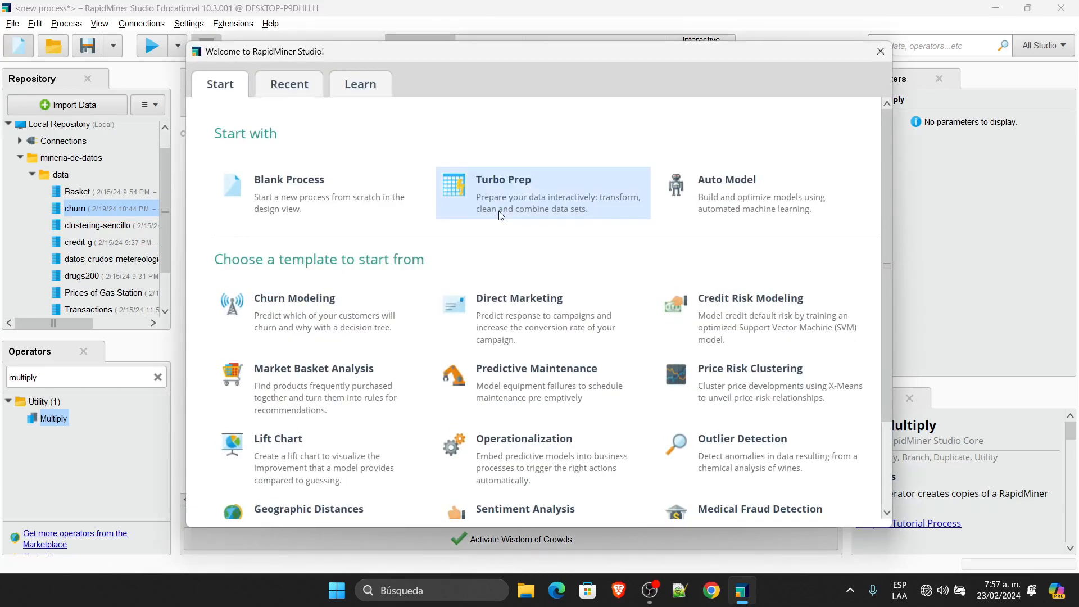
left_click(283, 202)
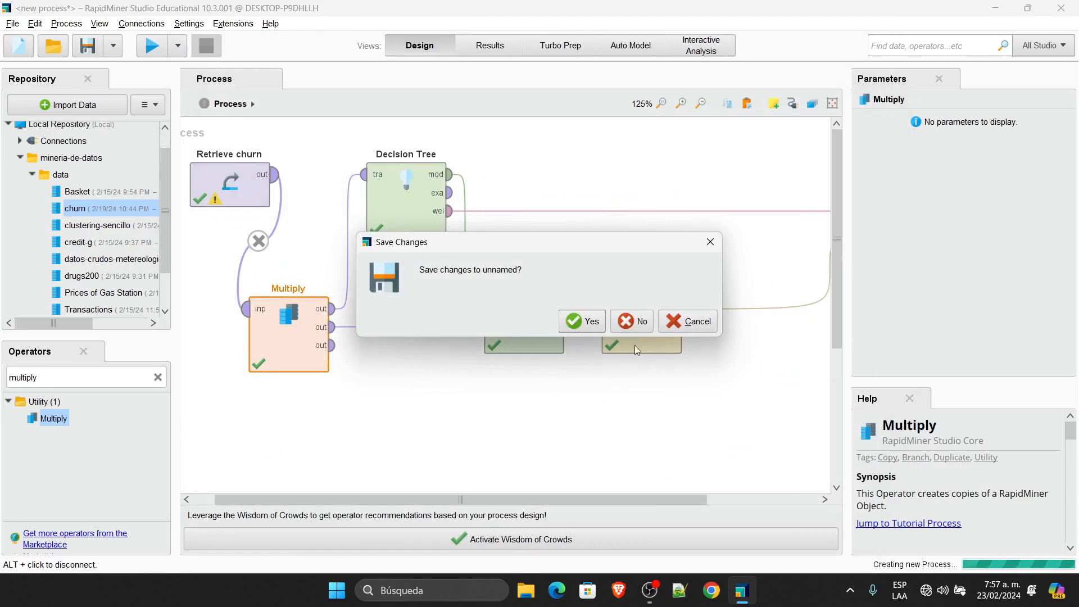
left_click(633, 321)
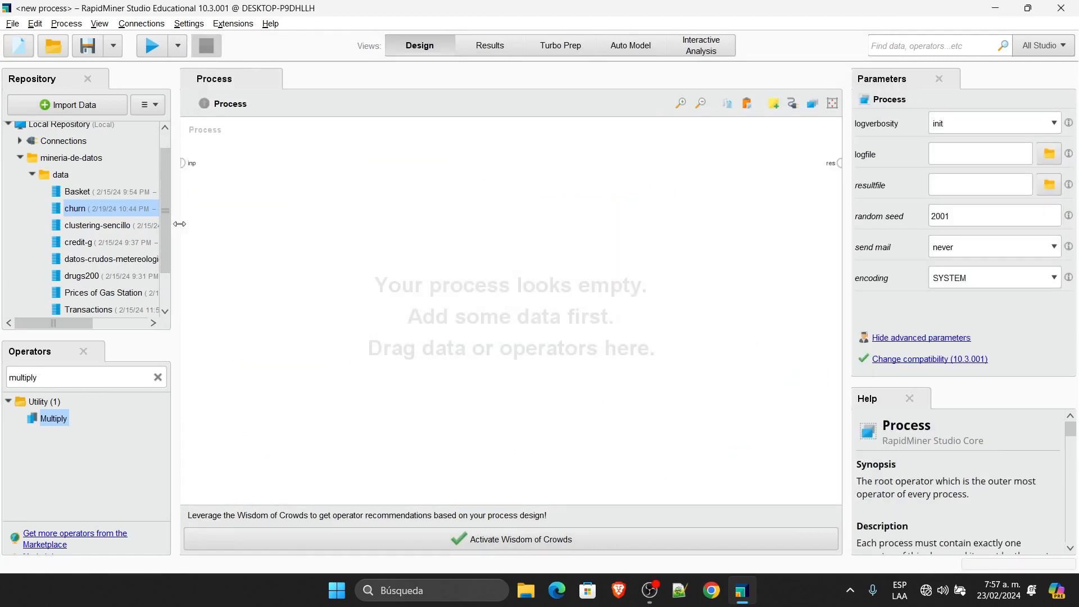
Step: Widen the Repository panel and expand its processes folder
left_click_drag(182, 226, 329, 214)
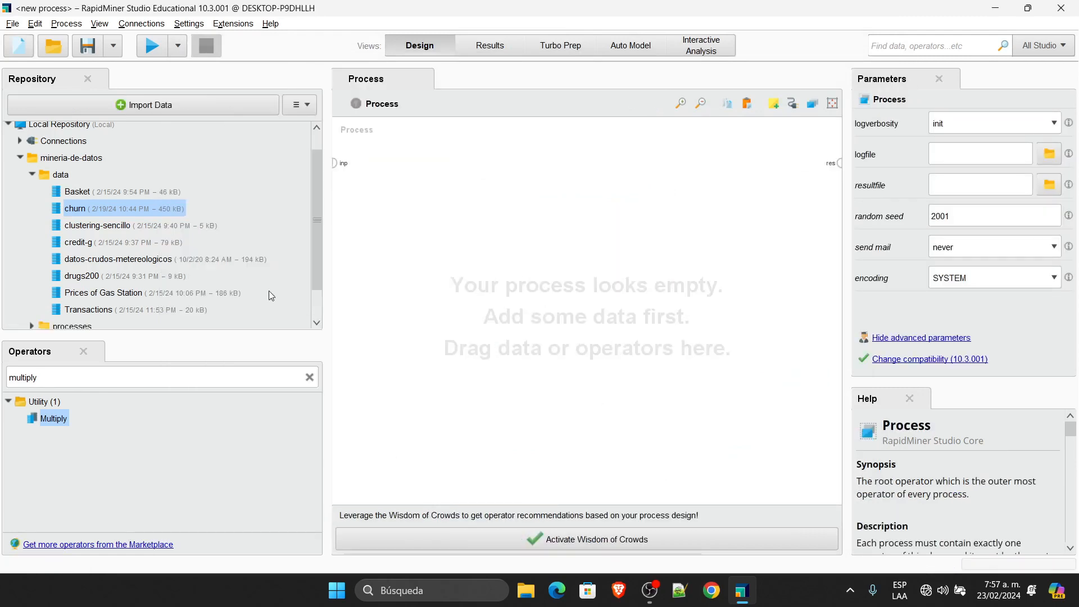
scroll(272, 296, "down", 1)
left_click(32, 288)
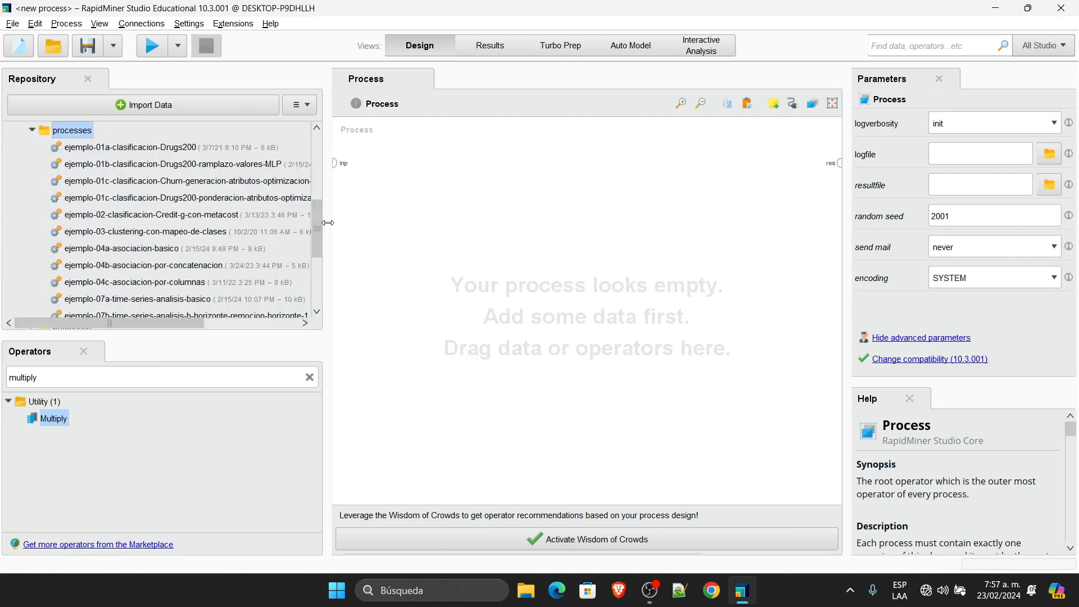
left_click_drag(328, 223, 348, 256)
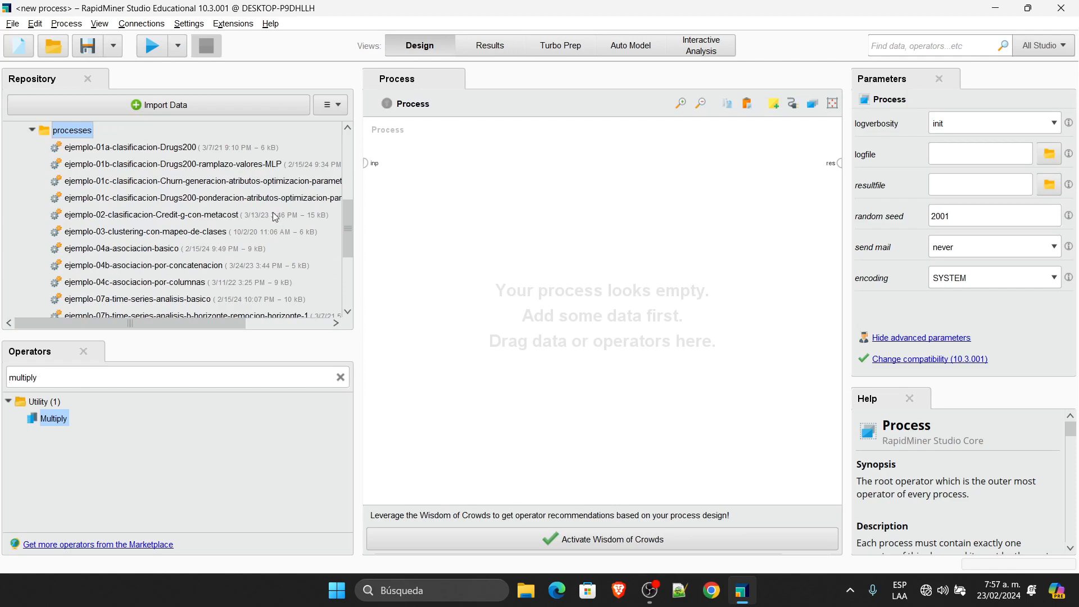
Step: Open the Drugs200 attribute-weighting example process and narrow the Repository panel
left_click(276, 181)
double_click(274, 181)
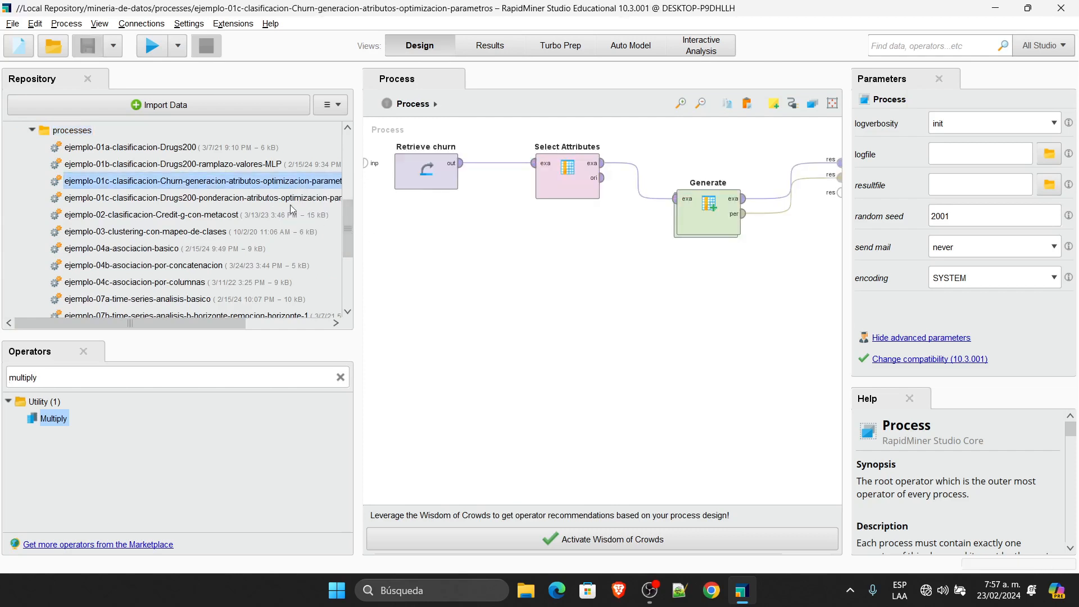
double_click(261, 199)
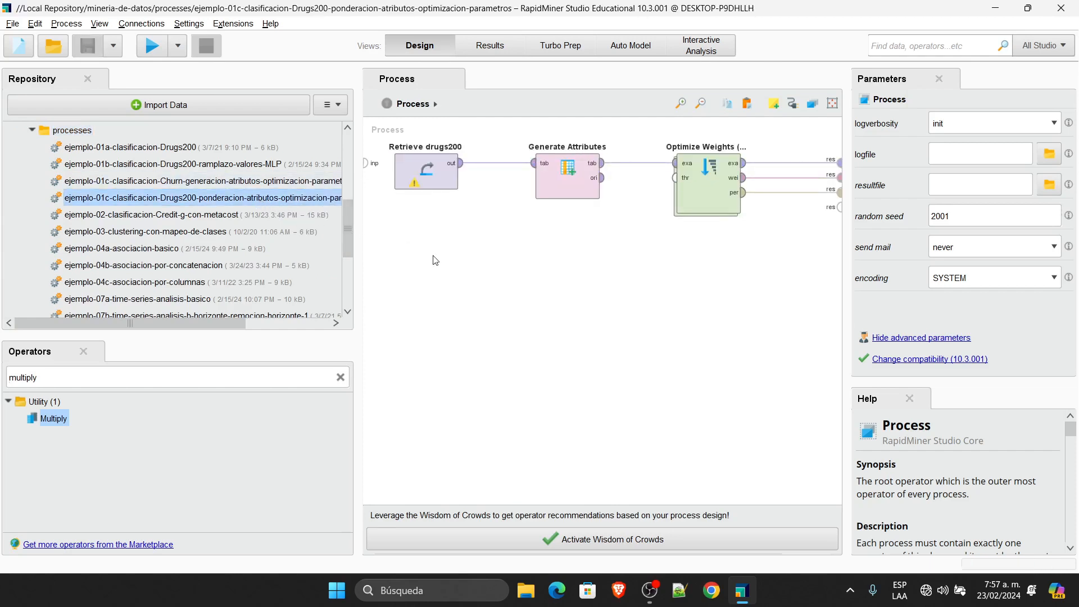
left_click_drag(357, 224, 223, 292)
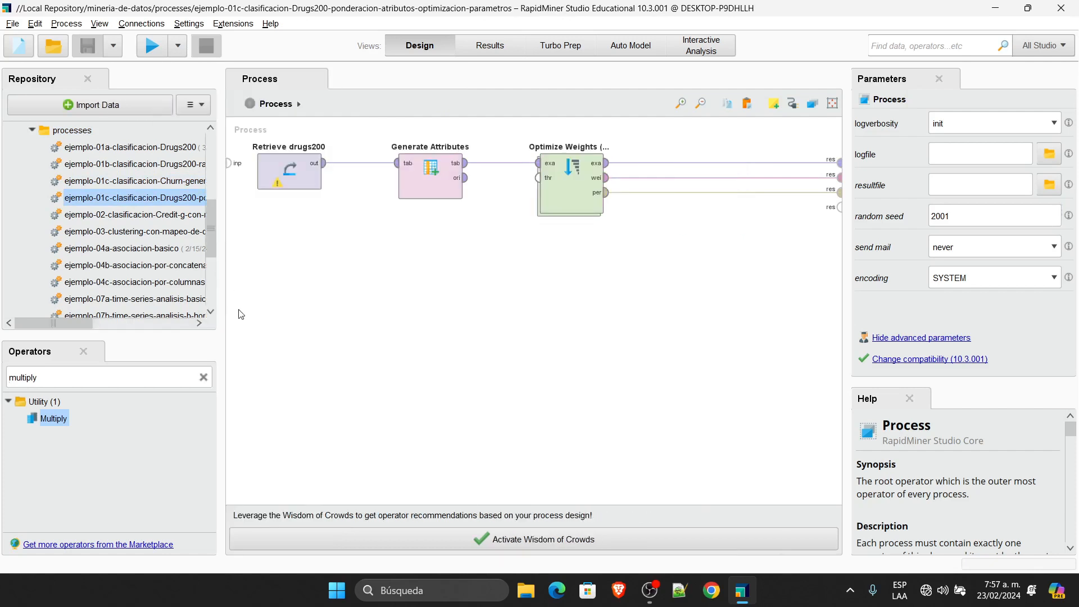
Step: Inspect the Optimize Weights (Forward) operator's subprocess, then delete the operator
double_click(565, 175)
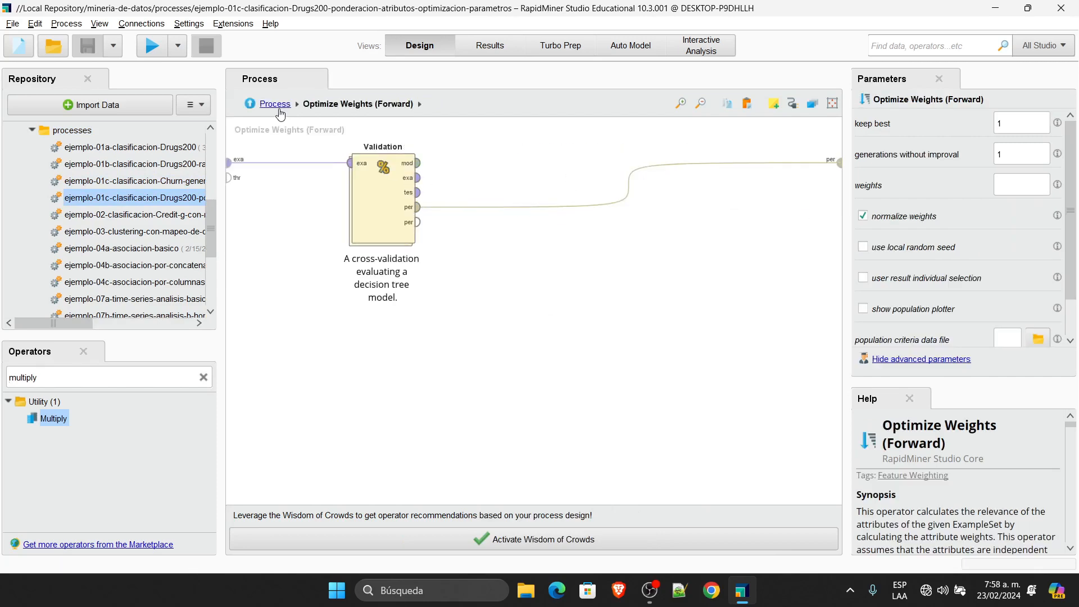
left_click(276, 106)
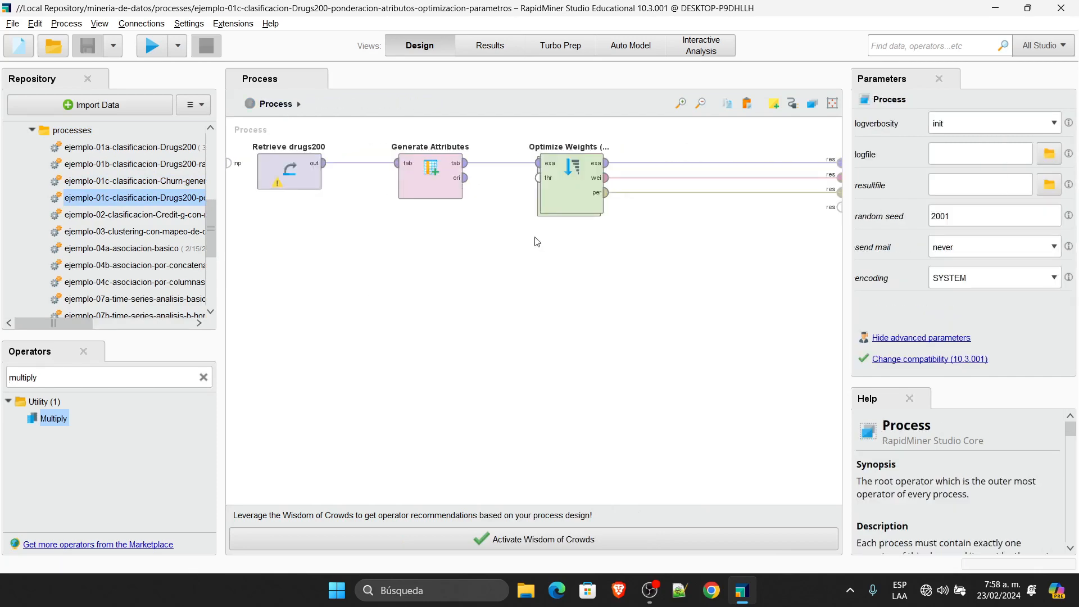
left_click_drag(657, 274, 537, 98)
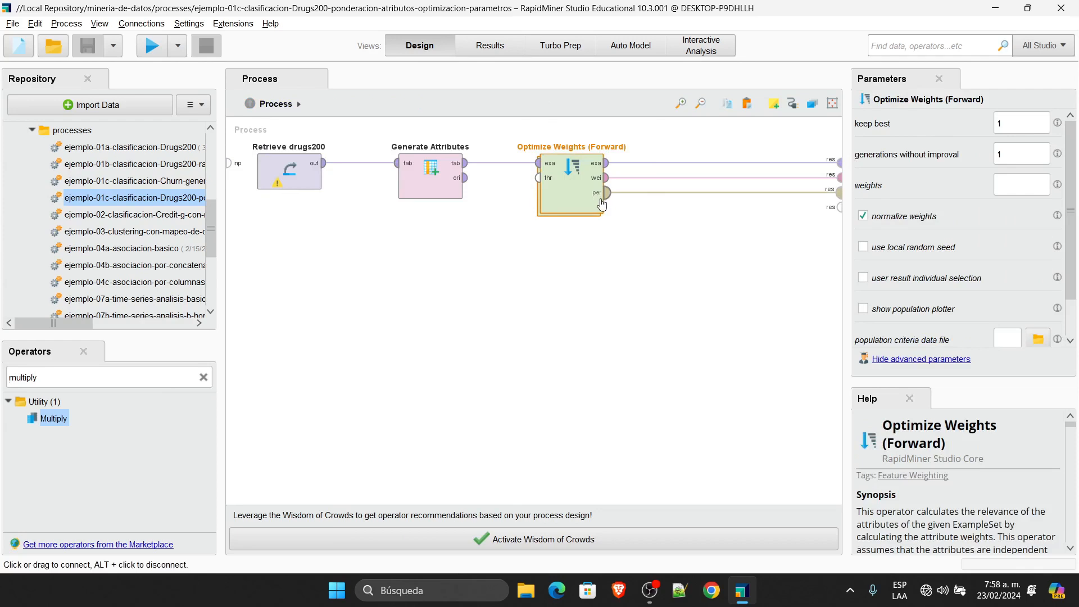
key("Delete")
Step: Review the Retrieve drugs200 settings and the Generate Attributes function list without changes
left_click(304, 168)
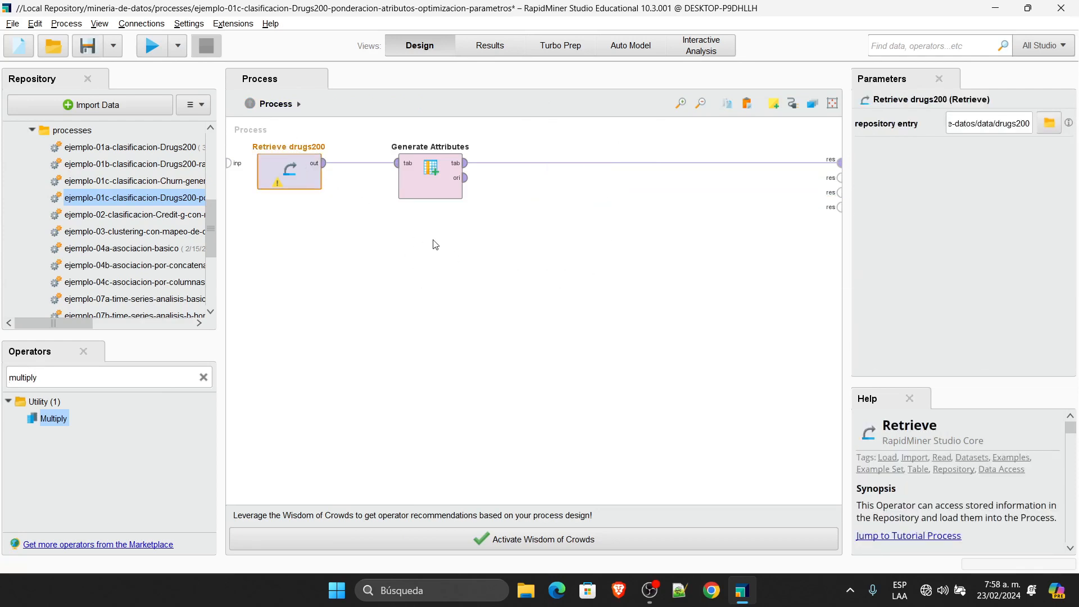
left_click(435, 186)
left_click(998, 127)
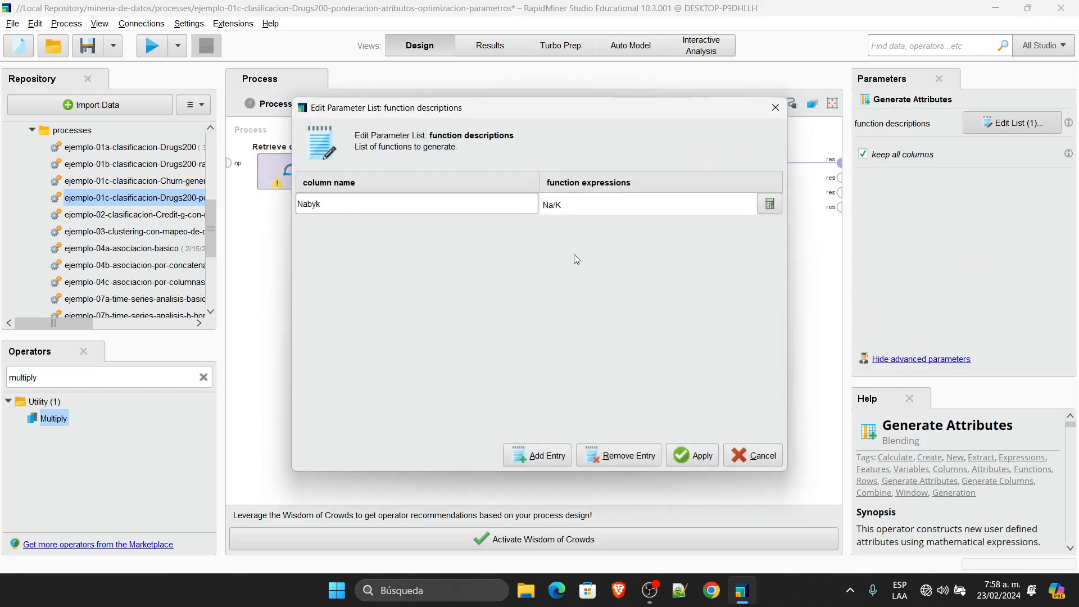
left_click(763, 457)
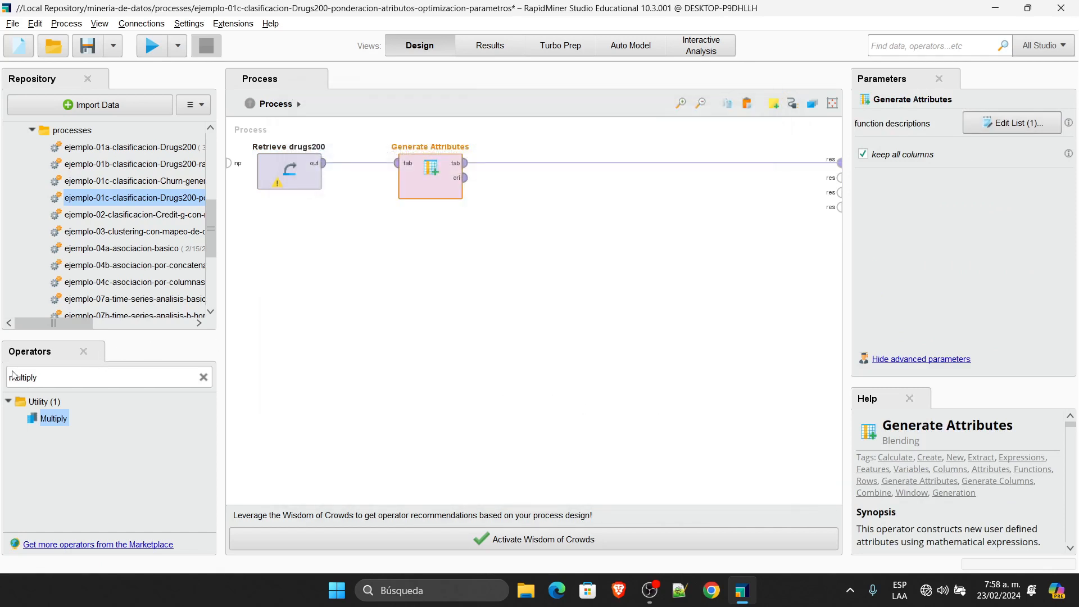
left_click(41, 380)
Step: Search the operators for 'filters', browse the matches, then clear the search box
double_click(38, 379)
left_click_drag(38, 379, 513, 489)
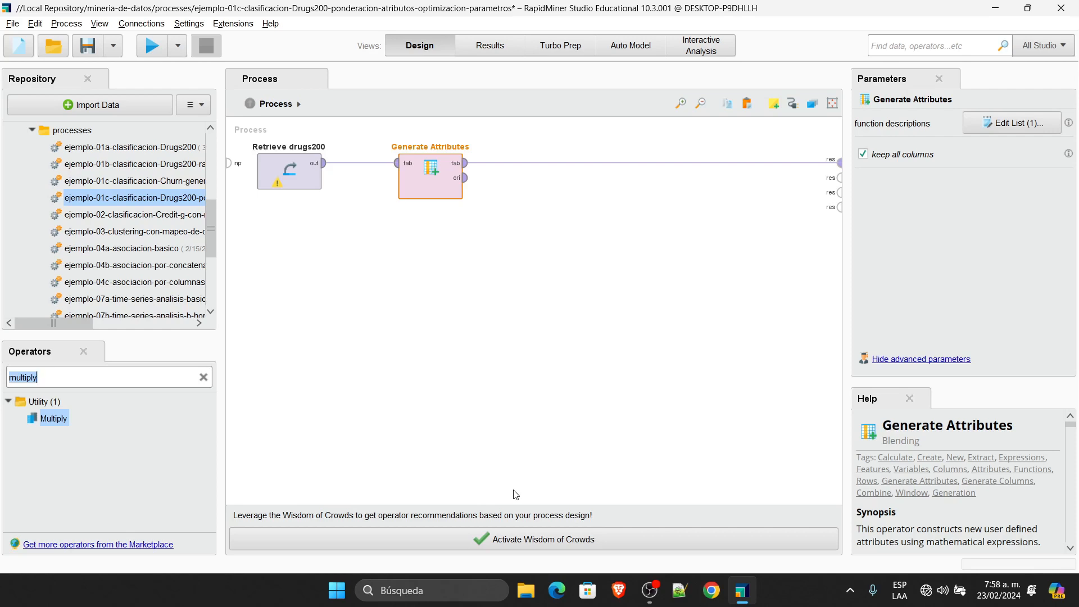
type("filte")
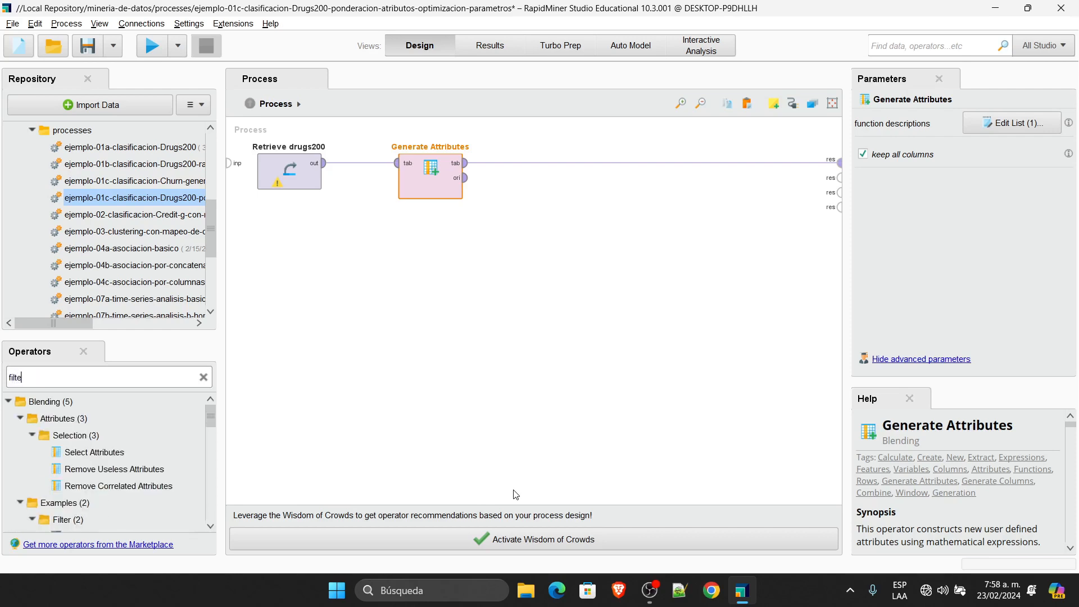
type("rs")
scroll(207, 469, "down", 3)
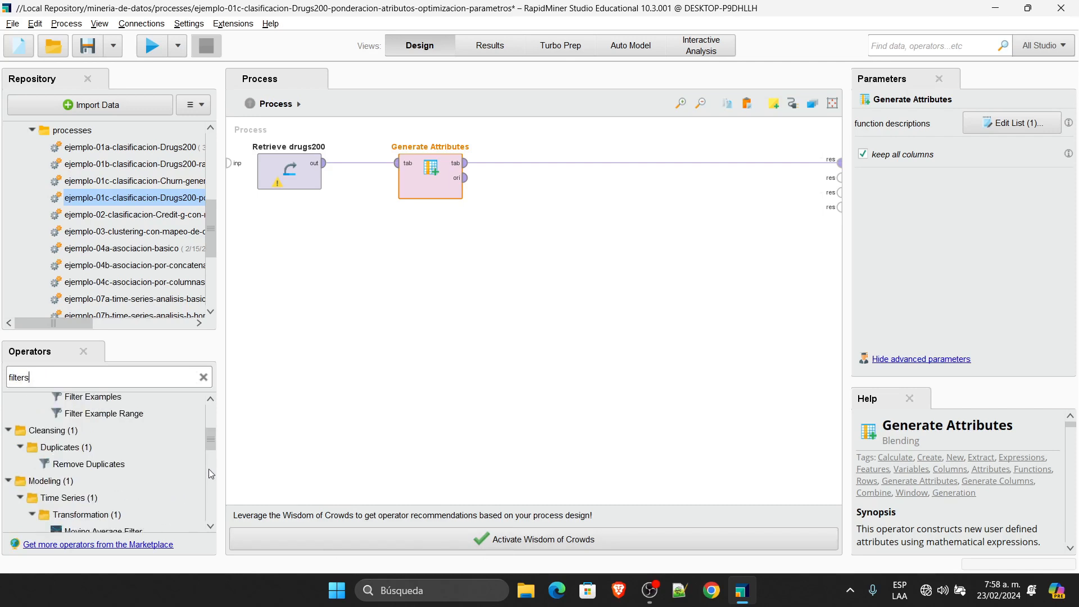
left_click_drag(212, 444, 199, 403)
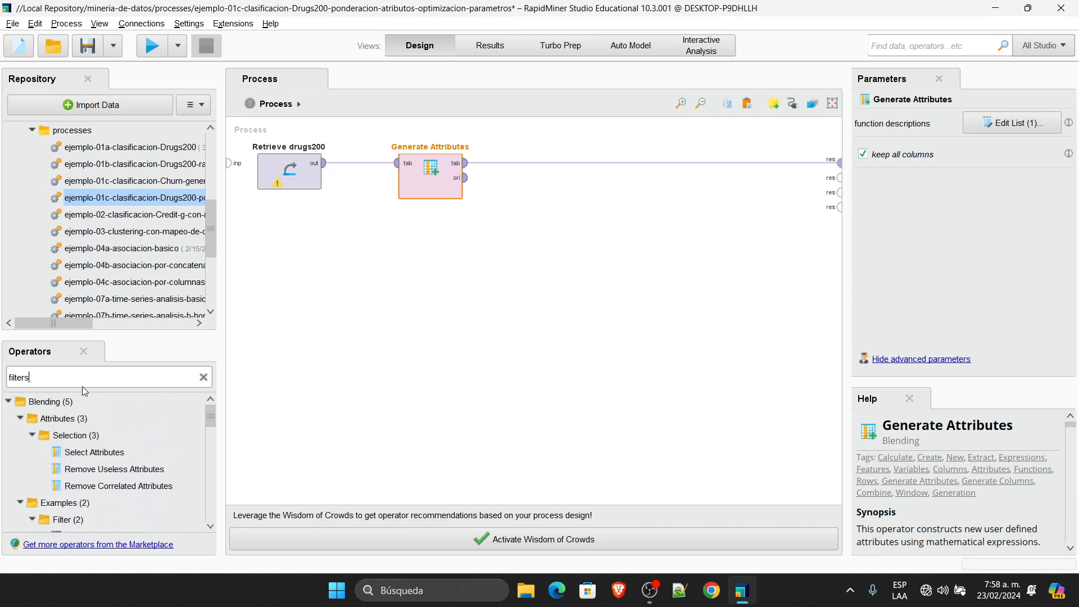
double_click(72, 376)
key("BackSpace")
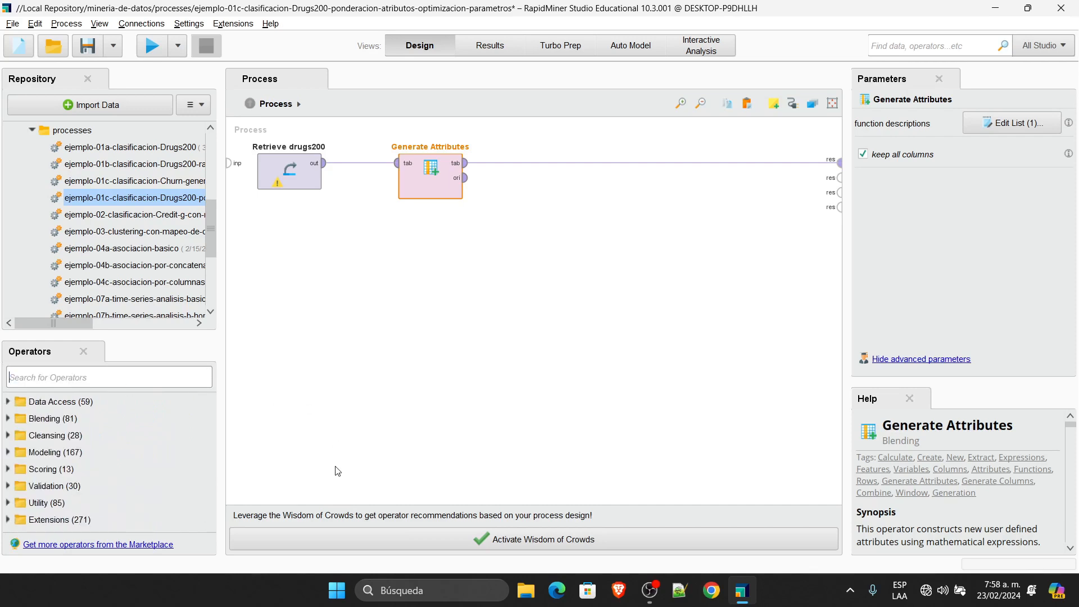
Step: Expand Modeling > Feature Weights and drop Weight by Information Gain after Generate Attributes
left_click(8, 452)
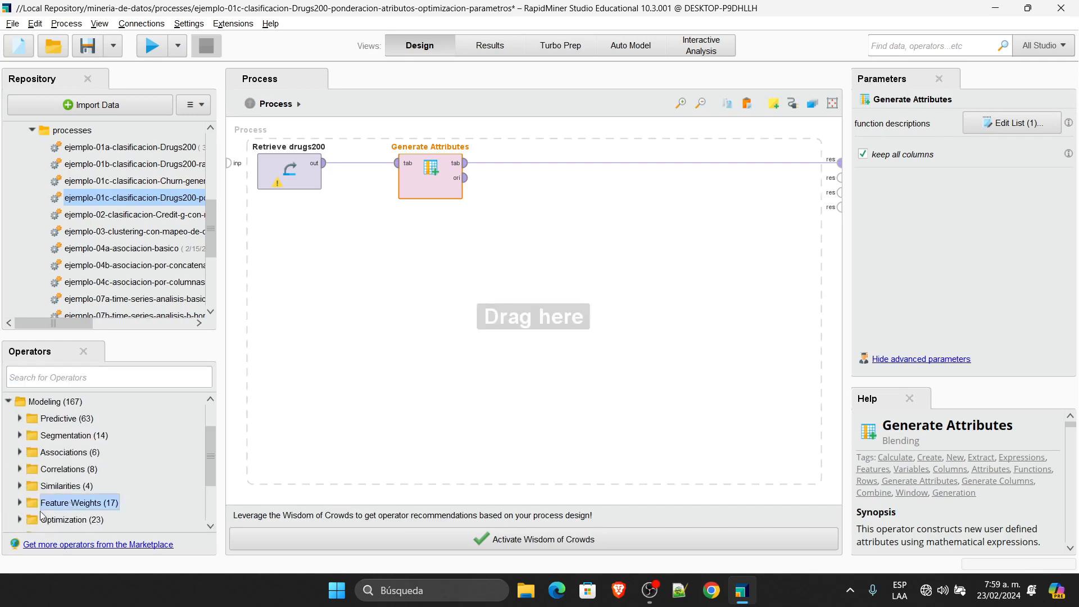
left_click(20, 503)
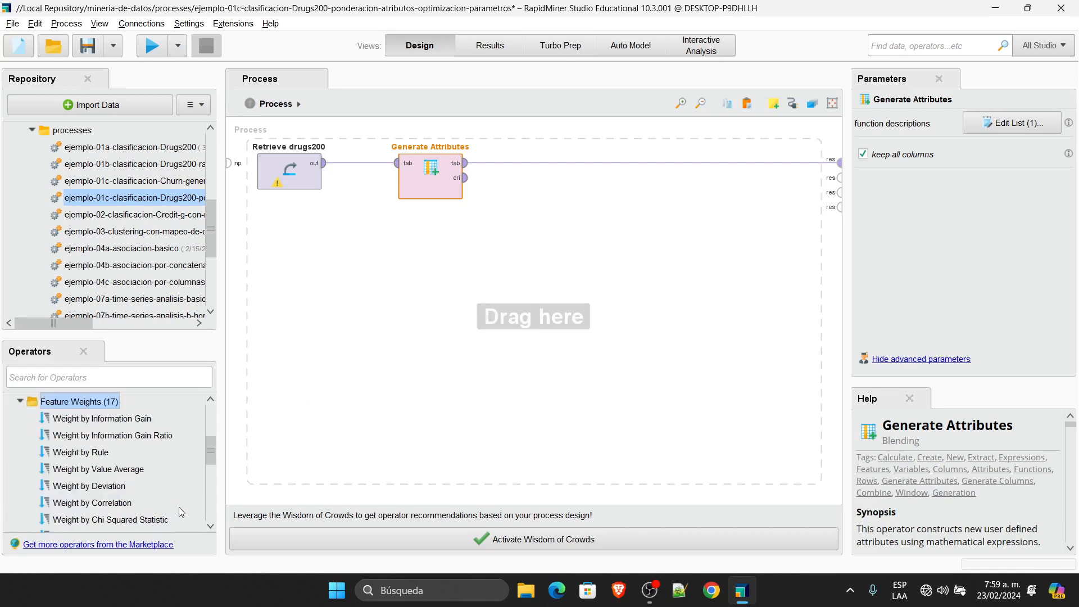
left_click_drag(210, 451, 213, 447)
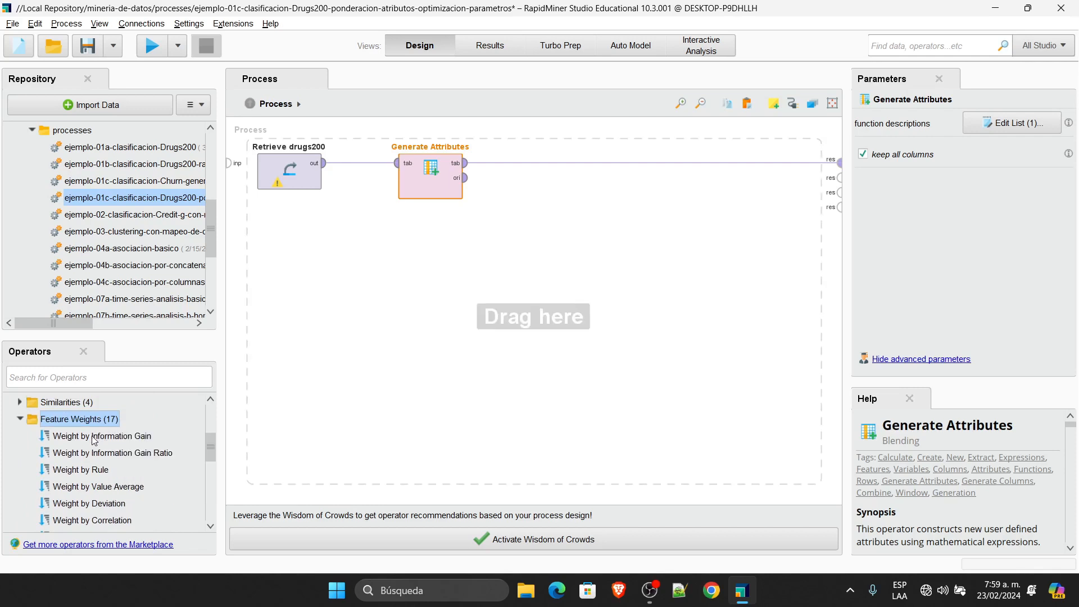
left_click_drag(96, 437, 567, 169)
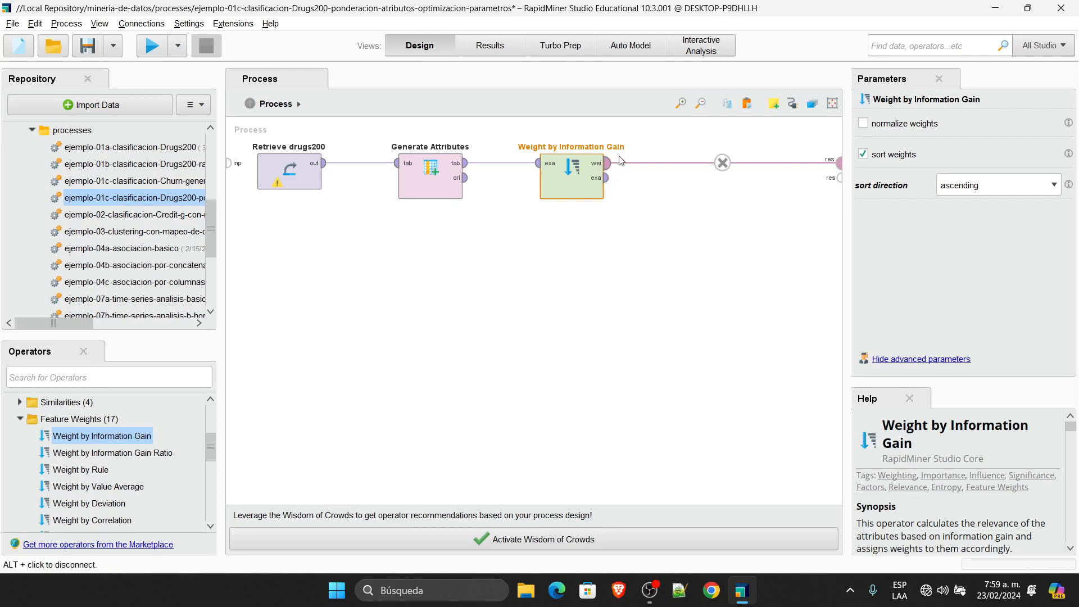
Step: Run the process, sort the attribute weights descending and widen the weight column
left_click(158, 40)
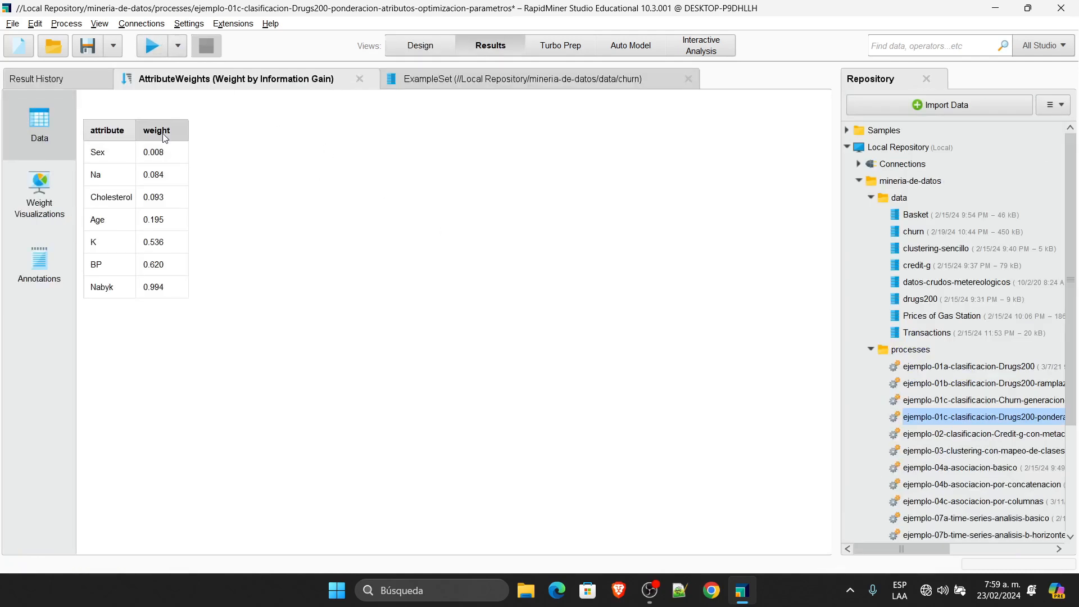
left_click(164, 136)
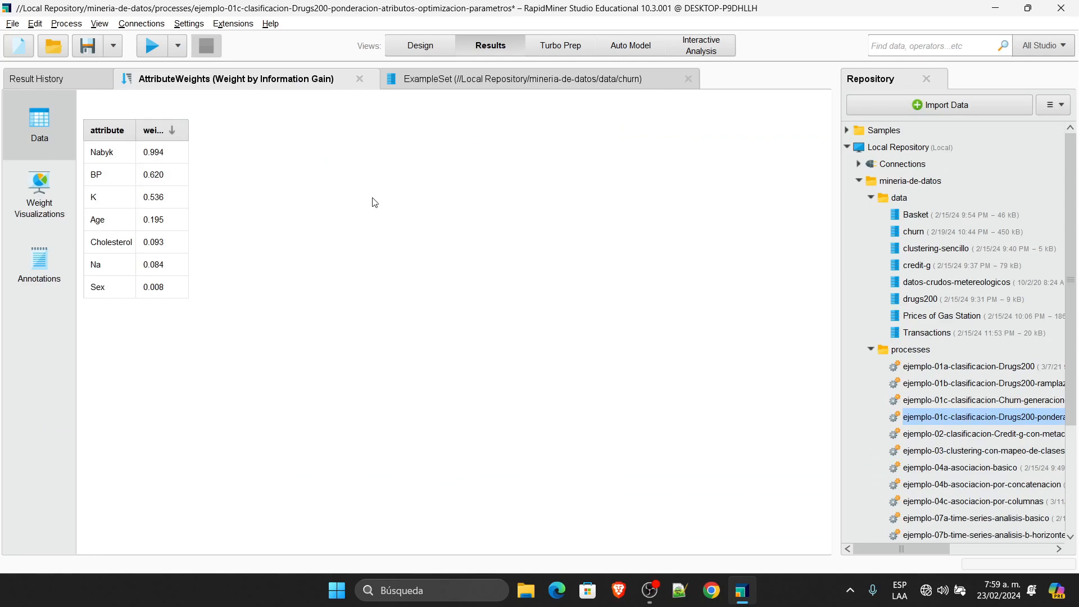
left_click(416, 46)
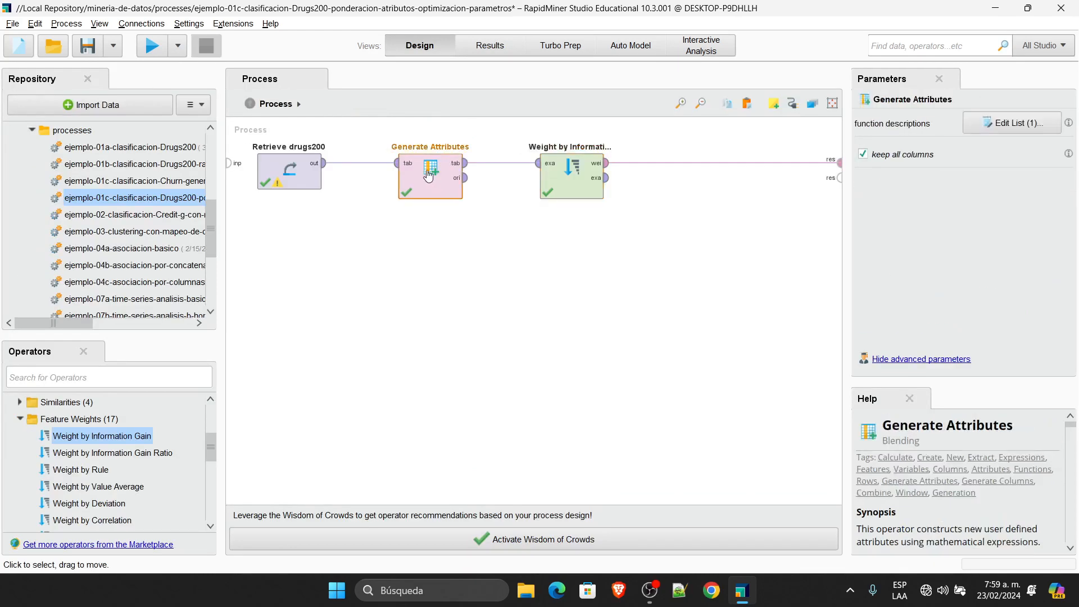
left_click(491, 46)
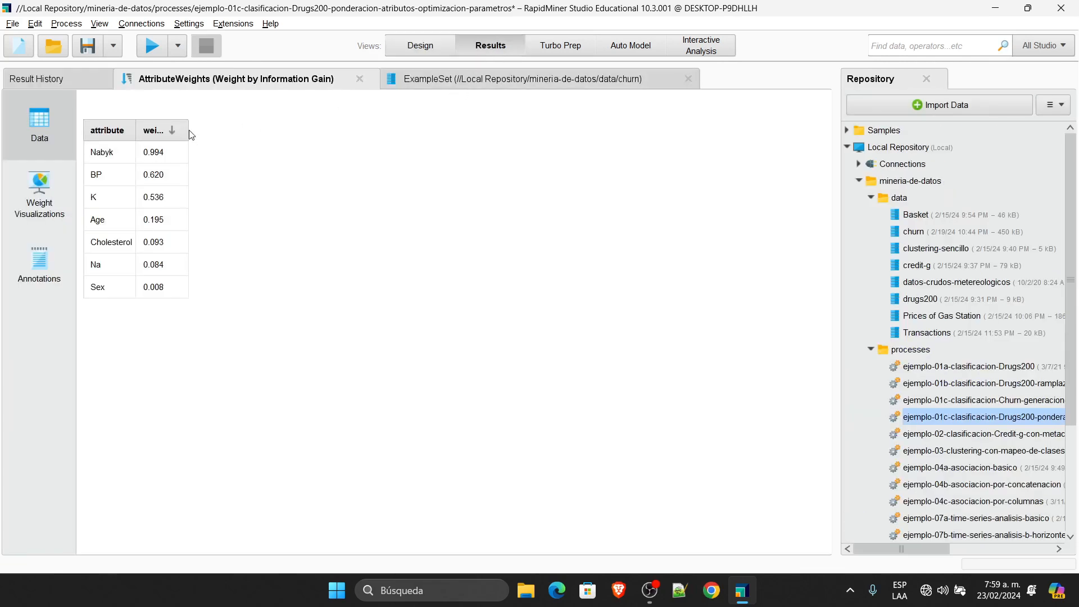
left_click_drag(189, 130, 277, 130)
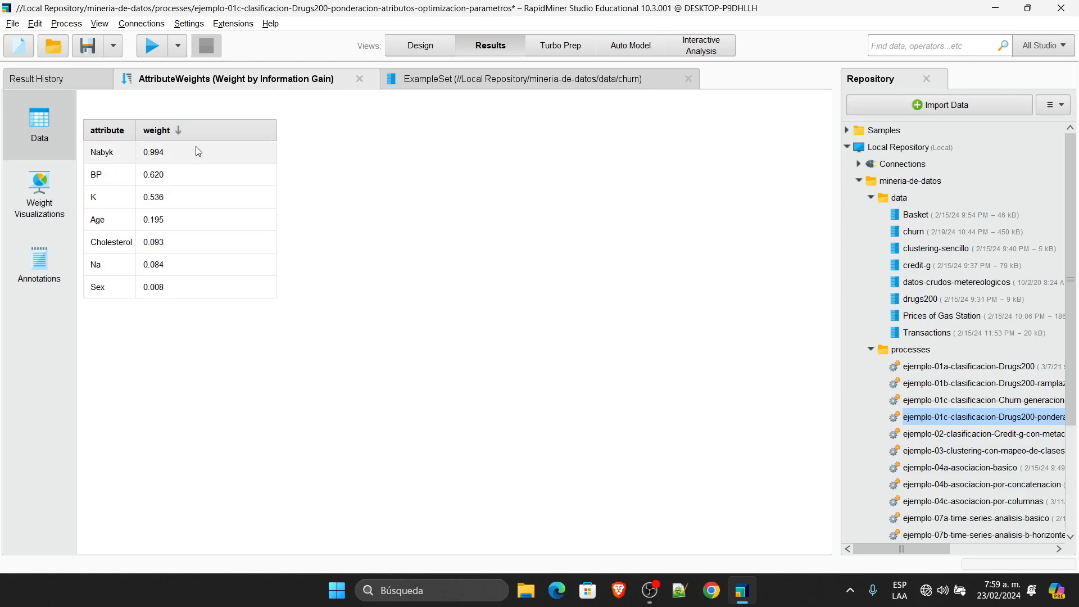
Step: Review weights BP 0.620, K 0.536, Age 0.195, Cholesterol 0.093, Na 0.084, Sex 0.008, then return to Design
left_click(134, 182)
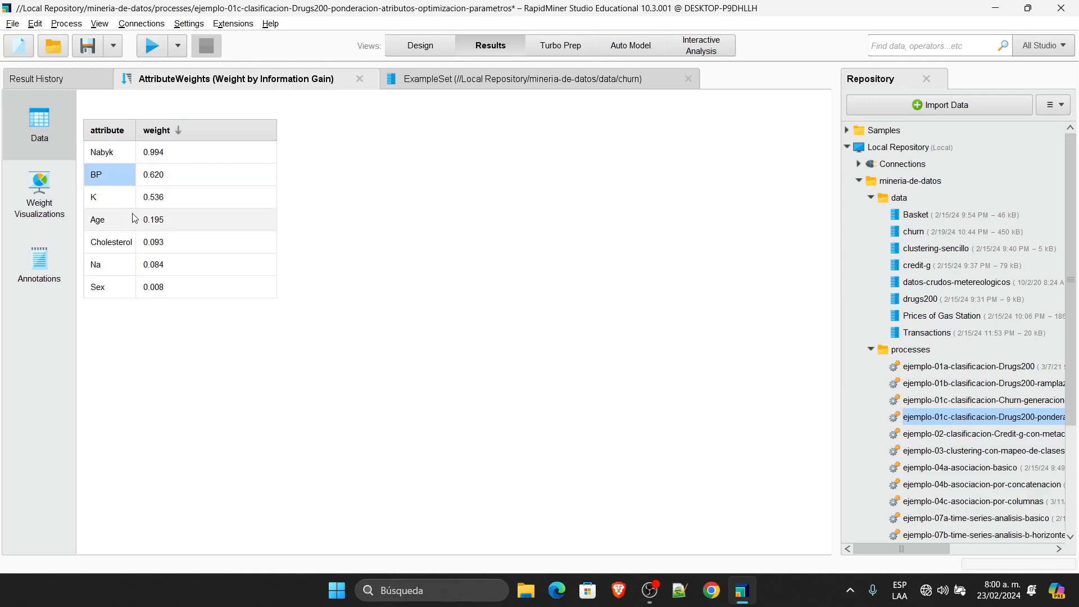
left_click(174, 203)
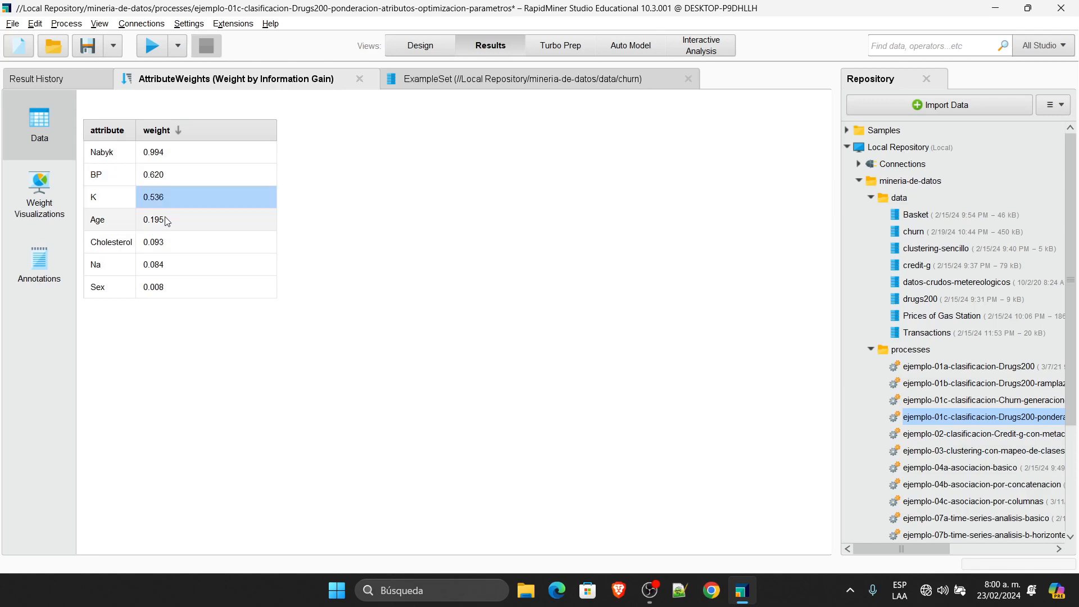
left_click(166, 221)
left_click(159, 247)
left_click(163, 266)
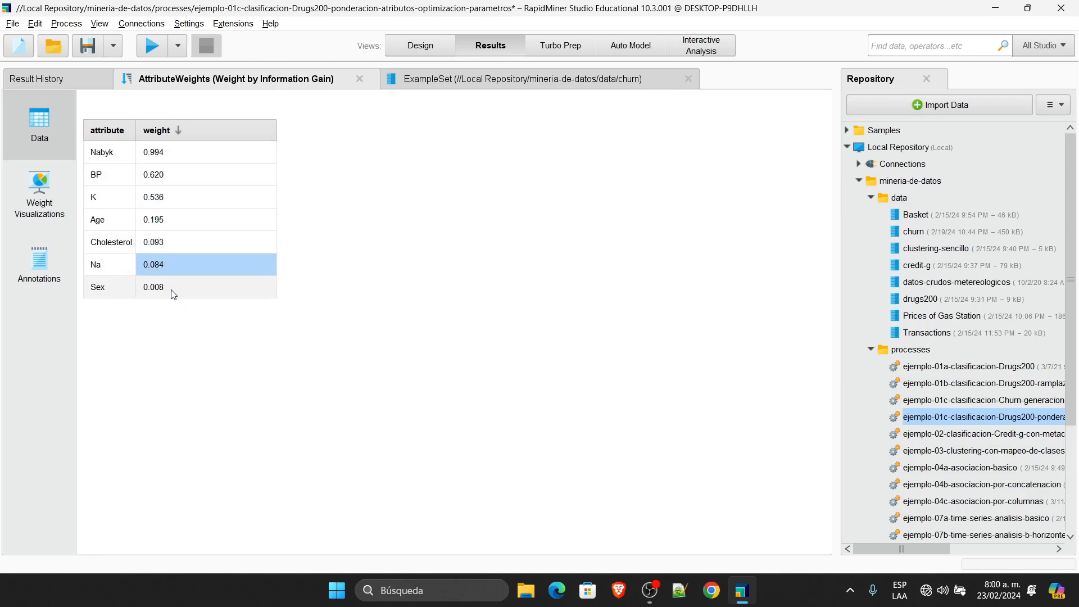
left_click(174, 290)
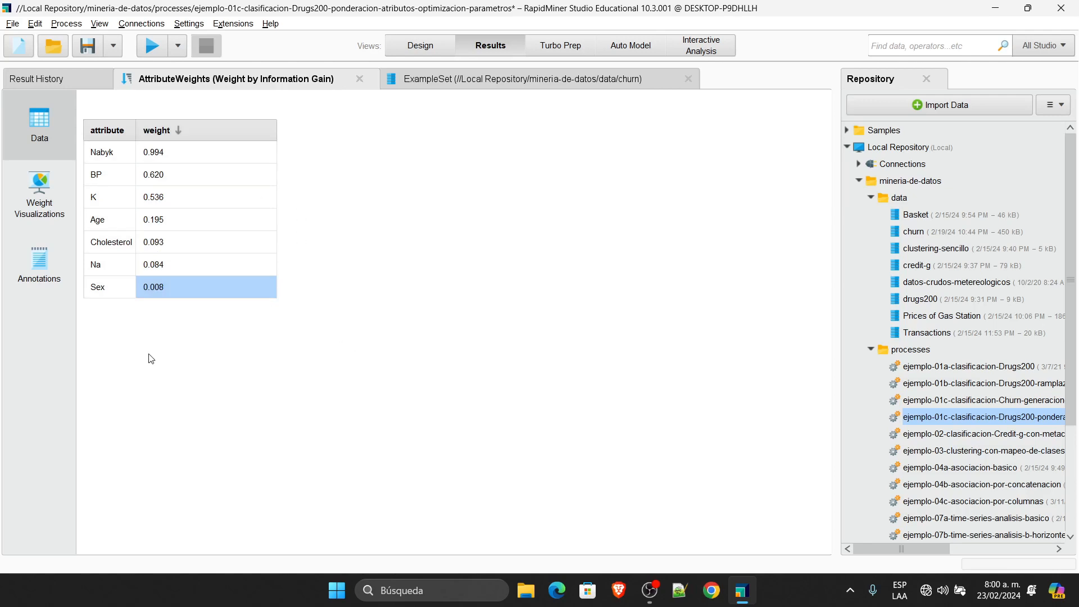
left_click(427, 53)
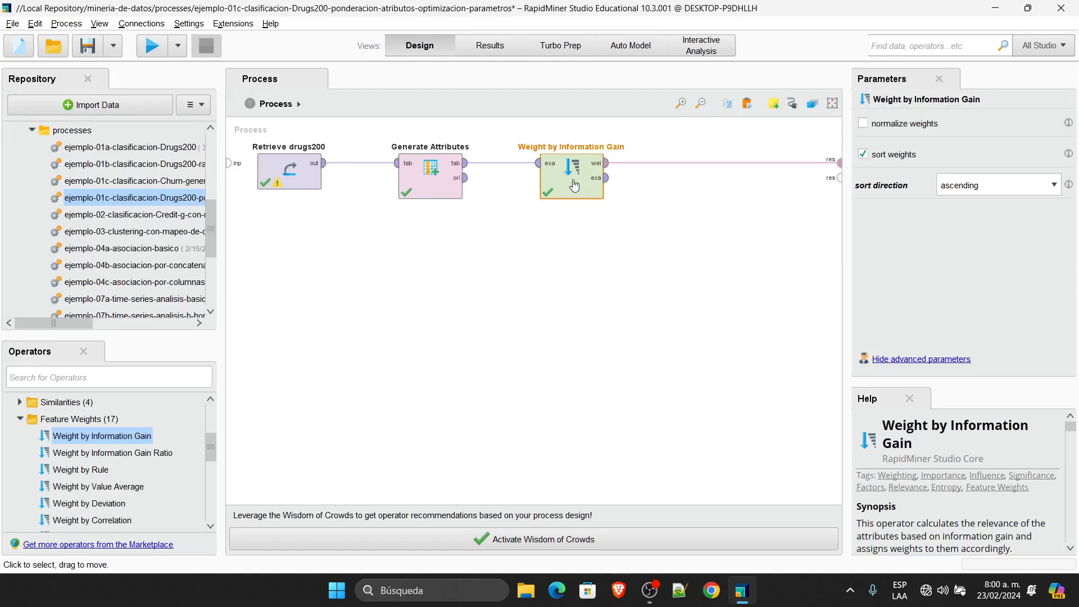
Step: Replace Weight by Information Gain with Weight by Information Gain Ratio after Generate Attributes and run it
left_click(81, 454)
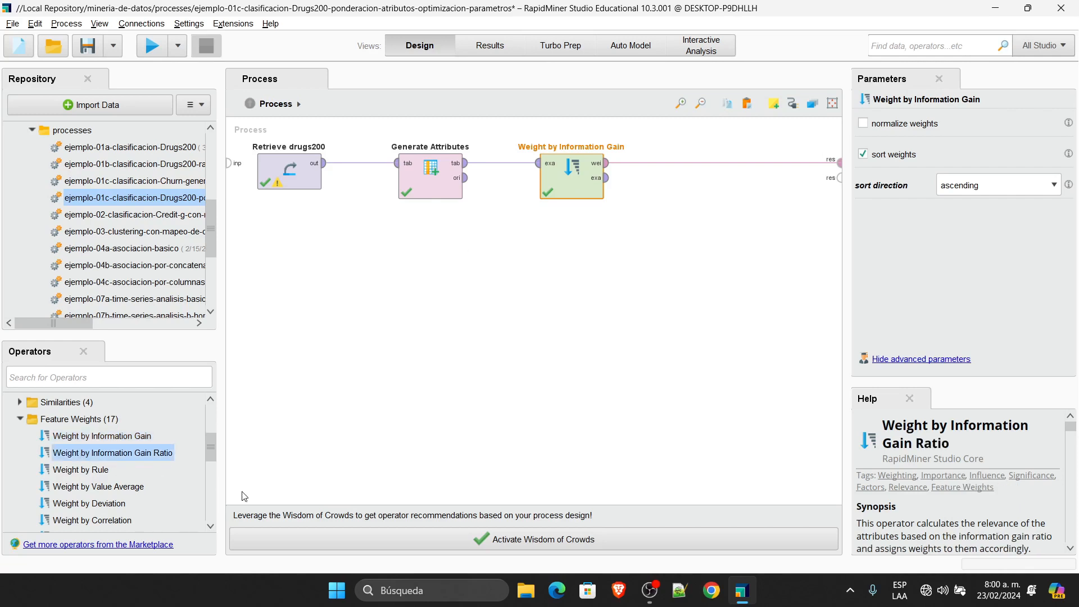
left_click(588, 177)
key("Delete")
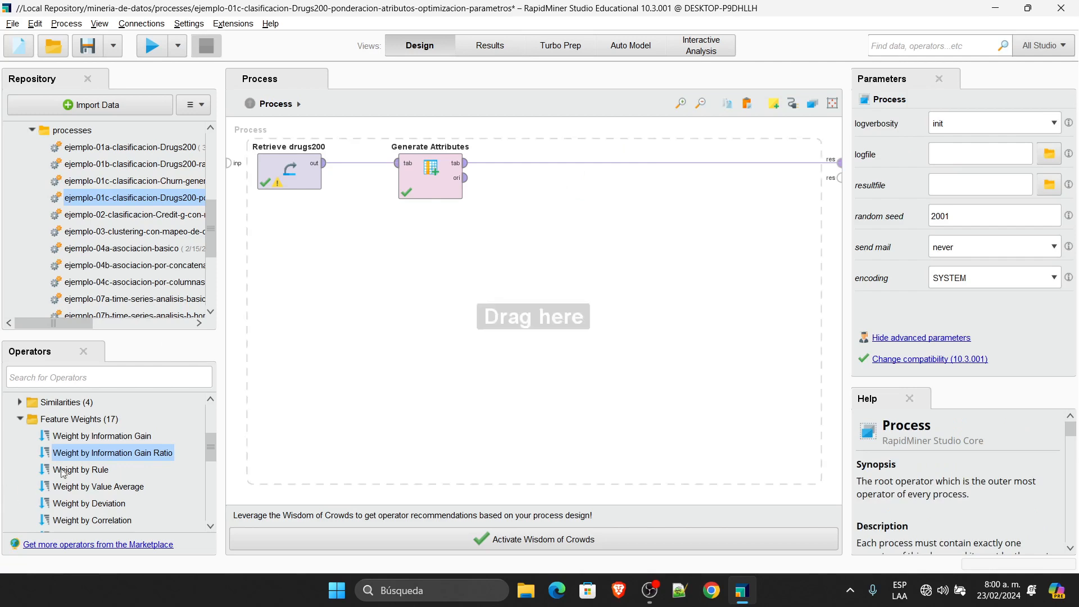
left_click_drag(96, 455, 547, 161)
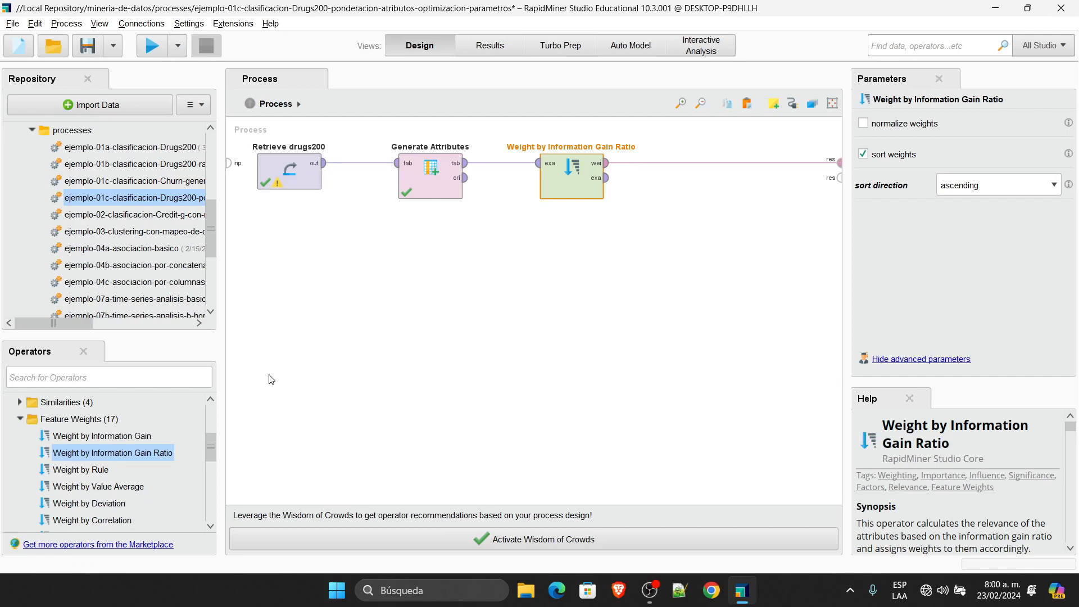
left_click(151, 46)
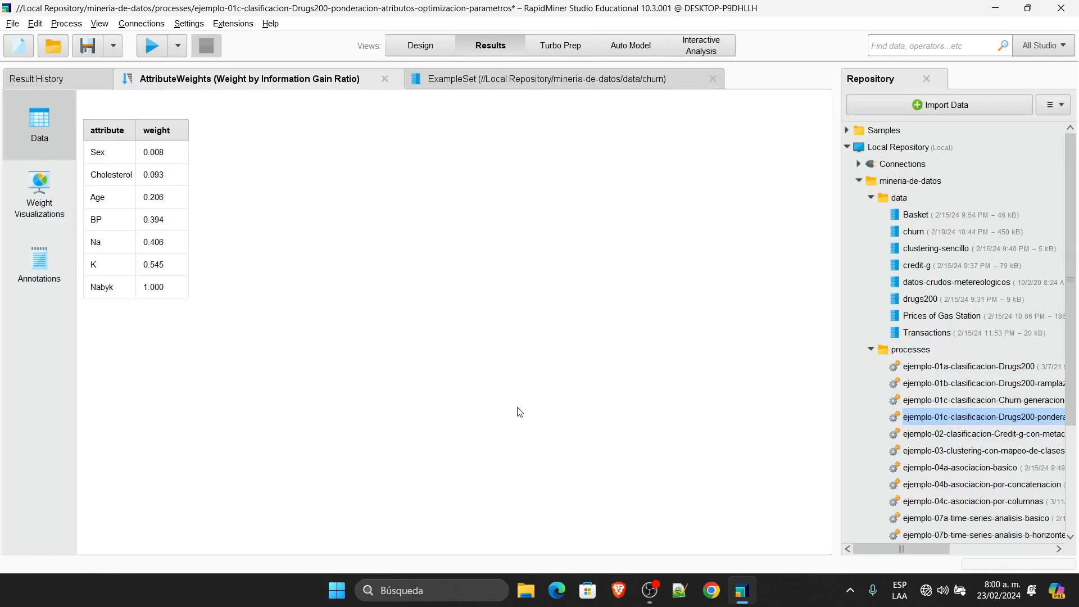
Step: Sort the gain-ratio weights descending so Nabyk at 1.000 comes first
left_click(163, 131)
left_click(163, 133)
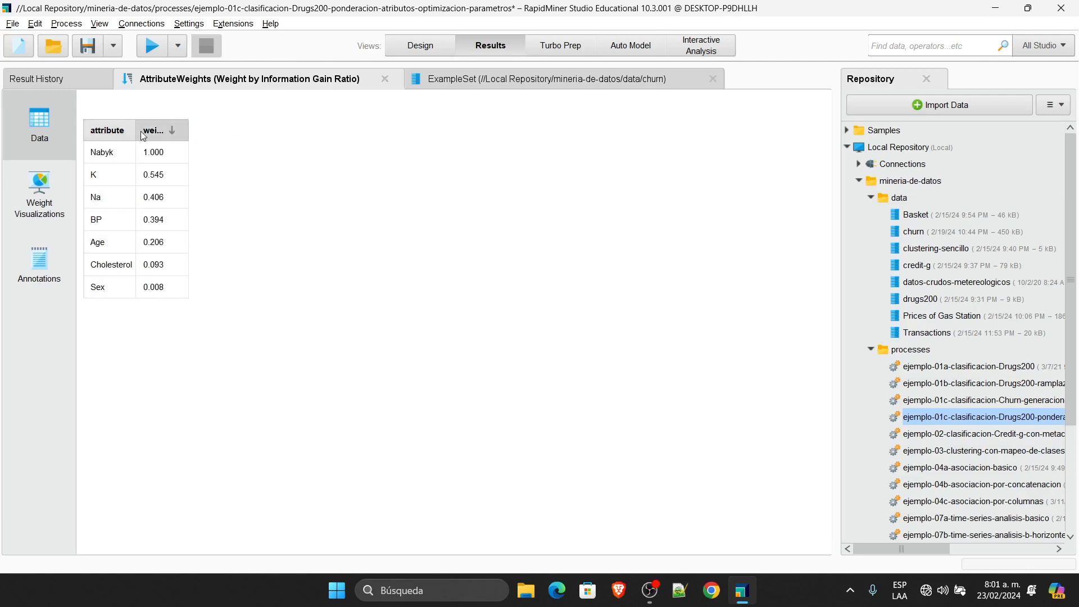
left_click_drag(141, 130, 157, 133)
Step: Close the ExampleSet churn result and show the Result History
left_click(714, 80)
left_click(710, 79)
left_click(78, 86)
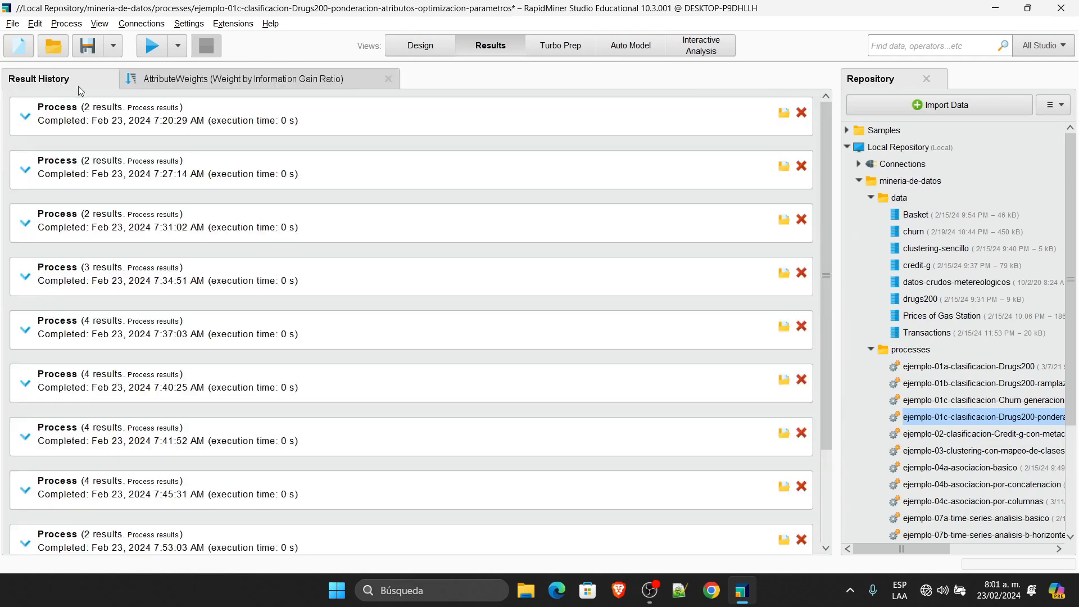
Step: Expand the earlier run entries, including the 7:59:27 one, to review their results
left_click(206, 129)
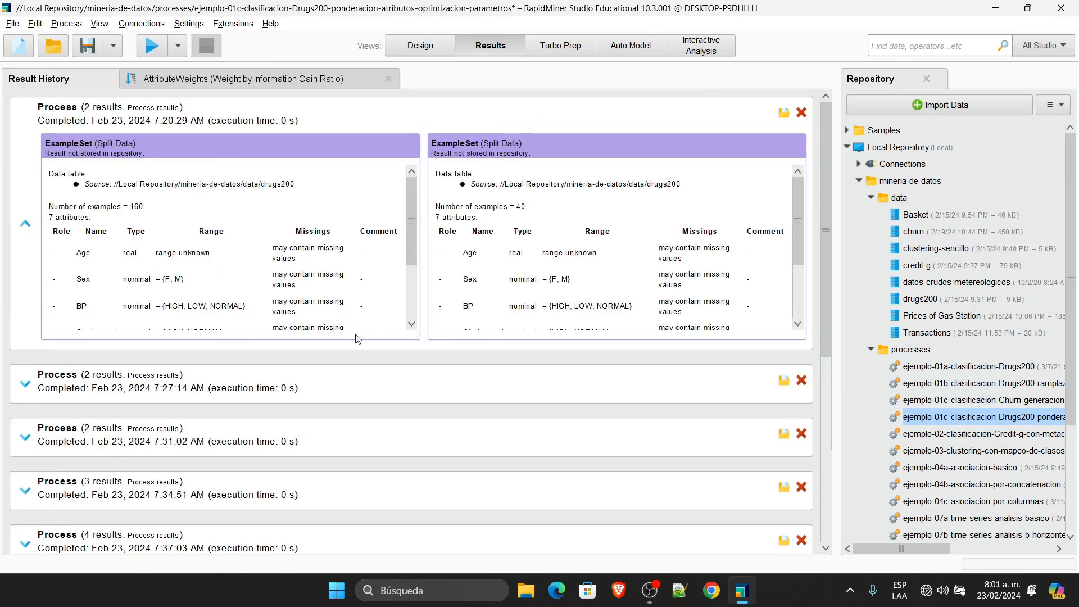
scroll(608, 447, "down", 5)
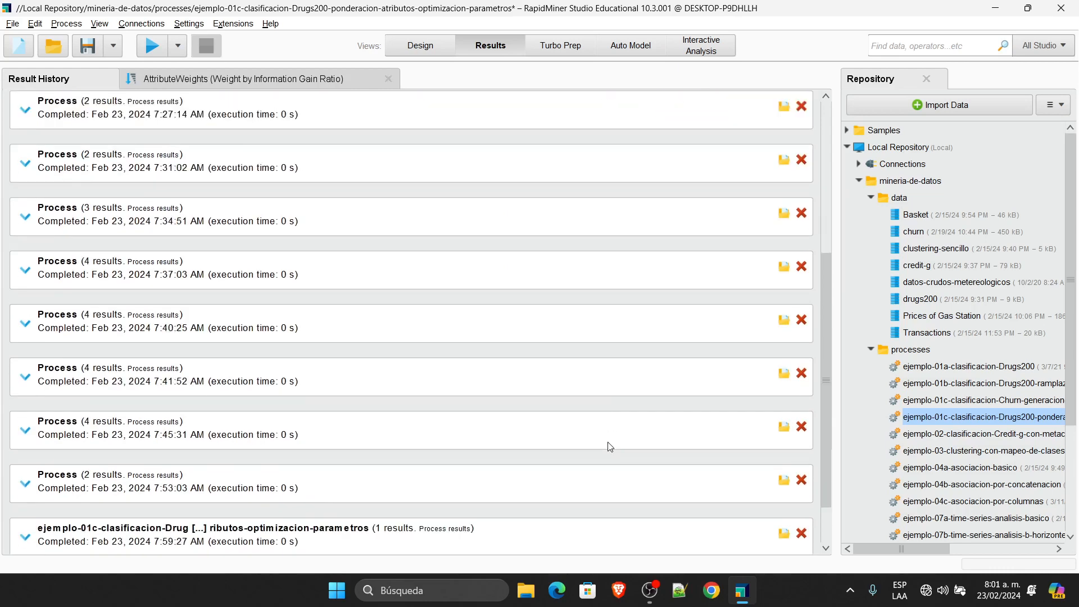
left_click(100, 532)
scroll(114, 528, "down", 1)
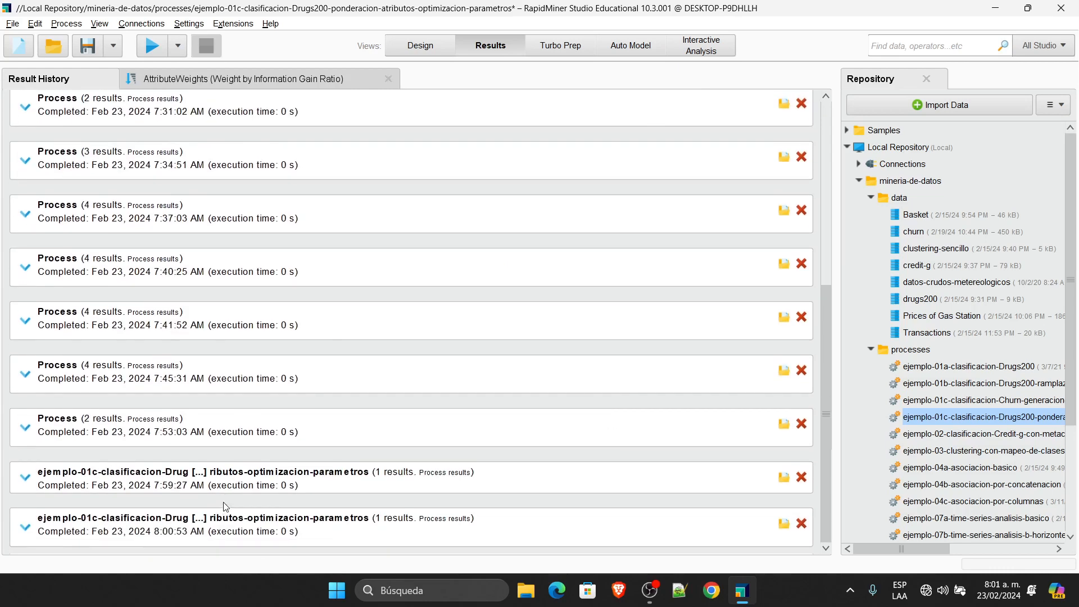
left_click(219, 480)
scroll(303, 500, "up", 7)
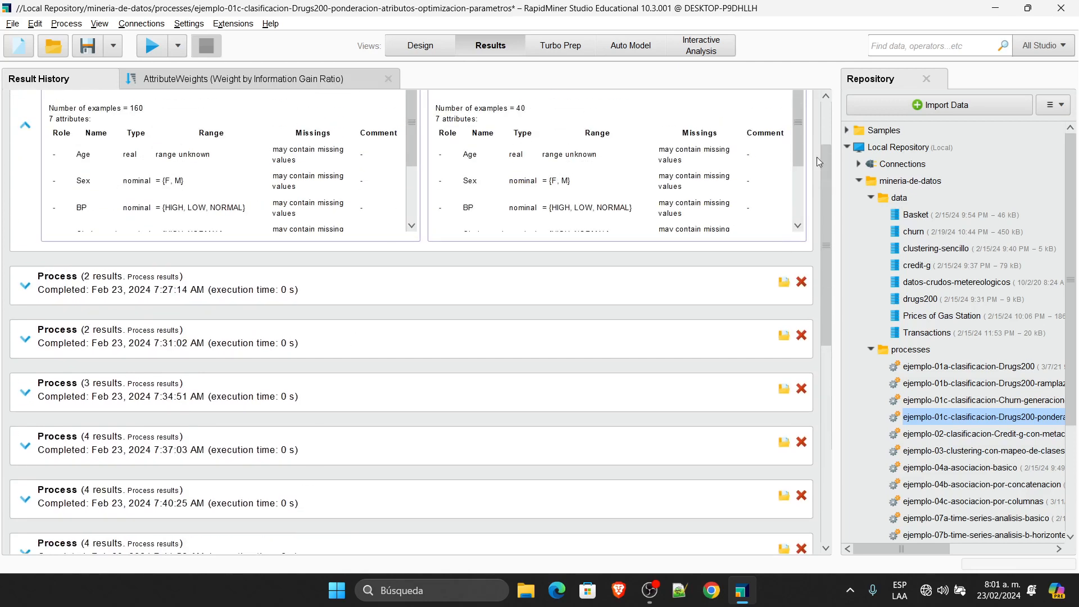
scroll(826, 203, "up", 2)
Step: Delete every Process entry until the Result History list is empty
left_click(801, 112)
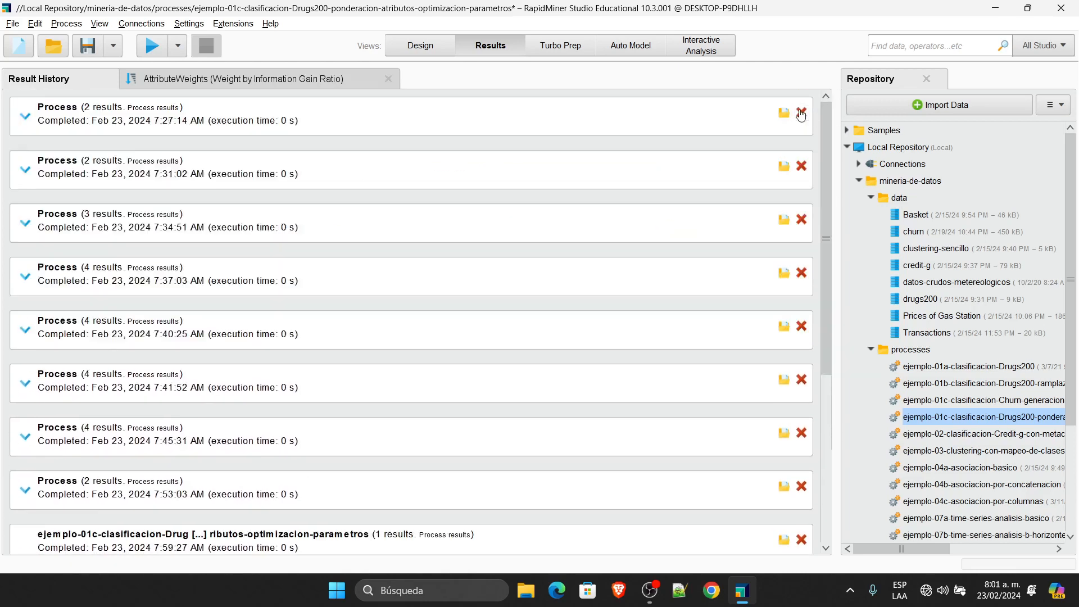
left_click(801, 112)
left_click(801, 112)
left_click(801, 112)
left_click(802, 112)
left_click(801, 112)
left_click(802, 112)
left_click(801, 112)
left_click(801, 112)
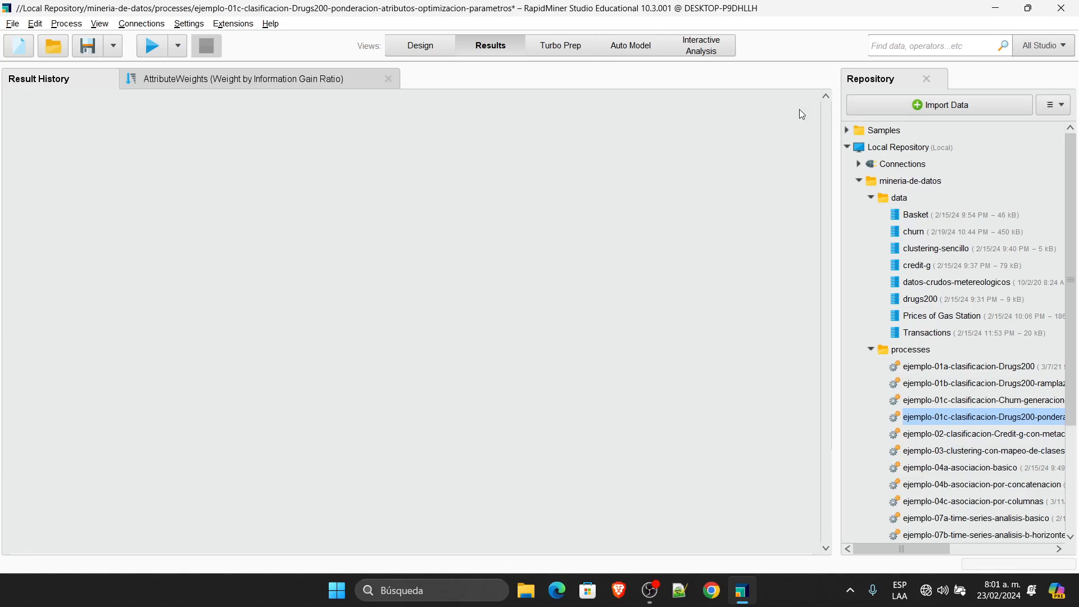
Step: Show the AttributeWeights result again and widen its weight and attribute columns
left_click(218, 84)
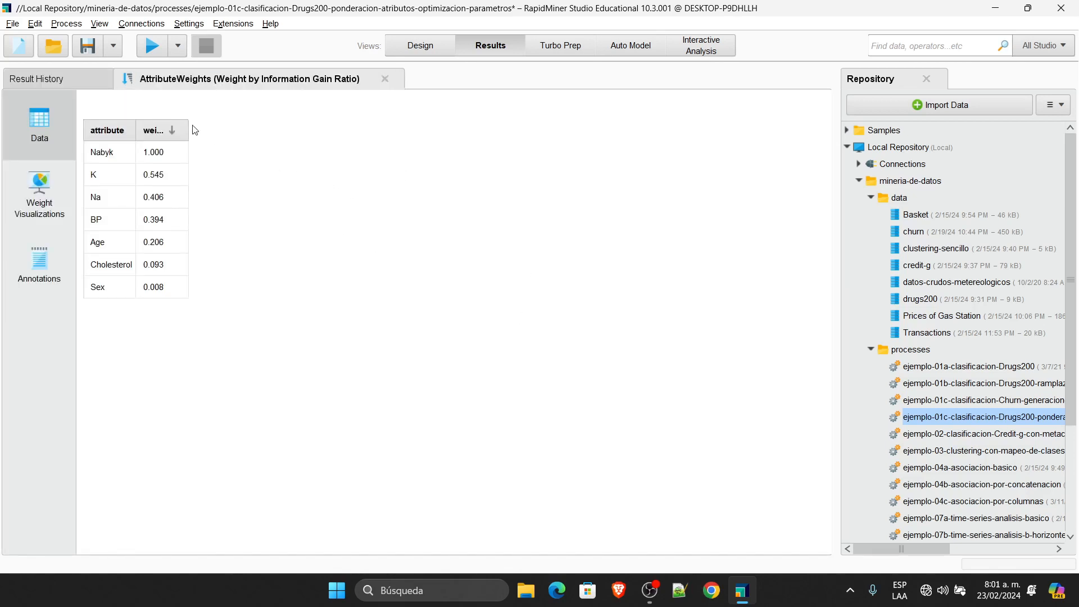
left_click_drag(186, 124, 267, 125)
left_click_drag(135, 129, 225, 131)
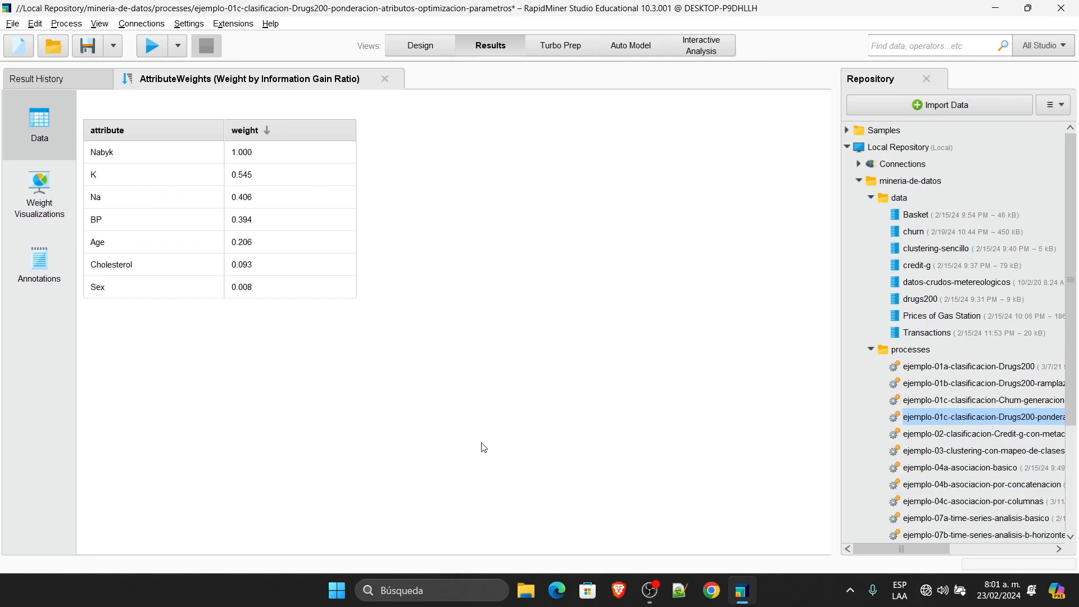
Step: Capture the gain-ratio weights table with Herramienta Recortes
key("super")
type("recor")
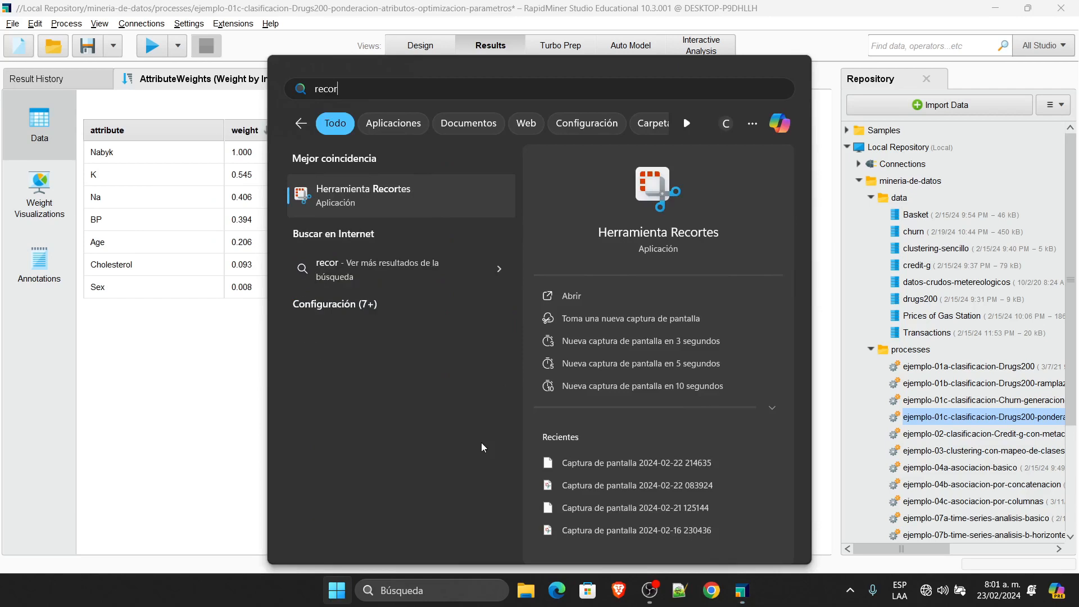
key("Return")
left_click(415, 231)
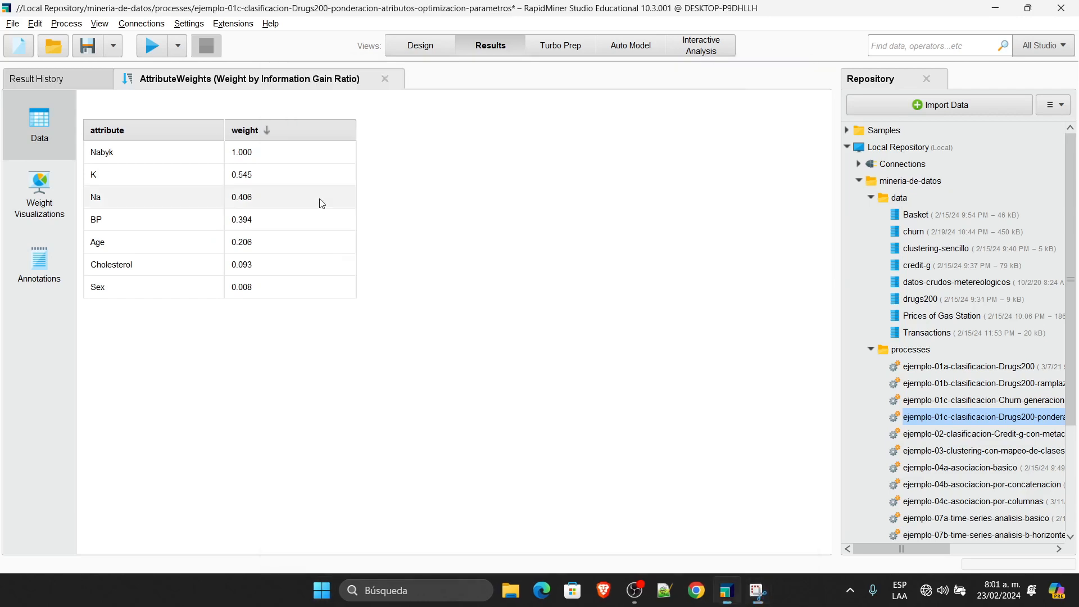
left_click_drag(75, 107, 485, 344)
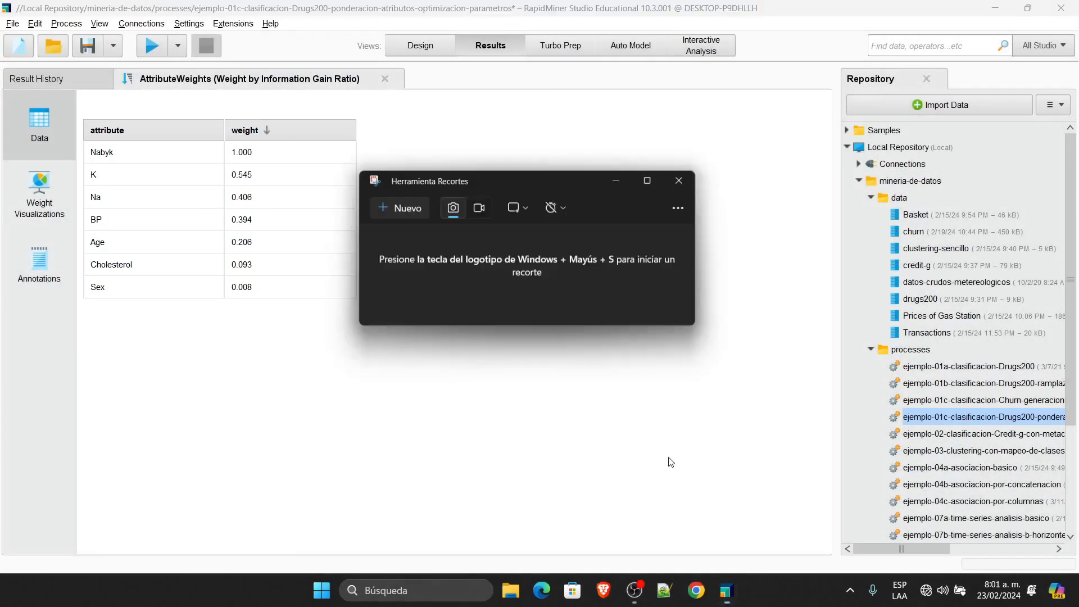
Step: Move the capture window aside and return to RapidMiner's process design
left_click_drag(540, 183, 841, 117)
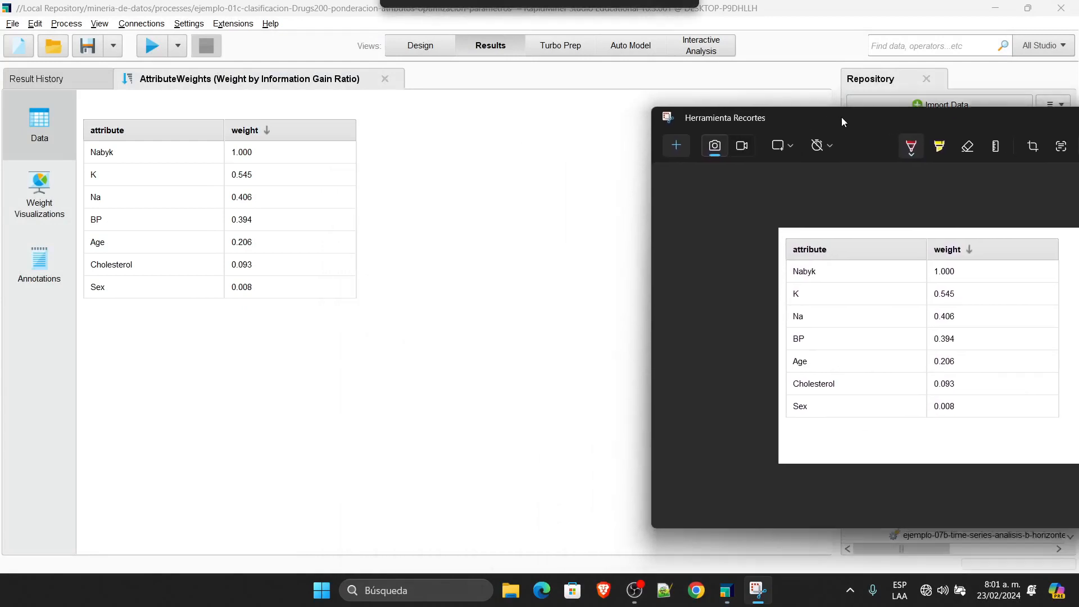
left_click(426, 33)
left_click(421, 47)
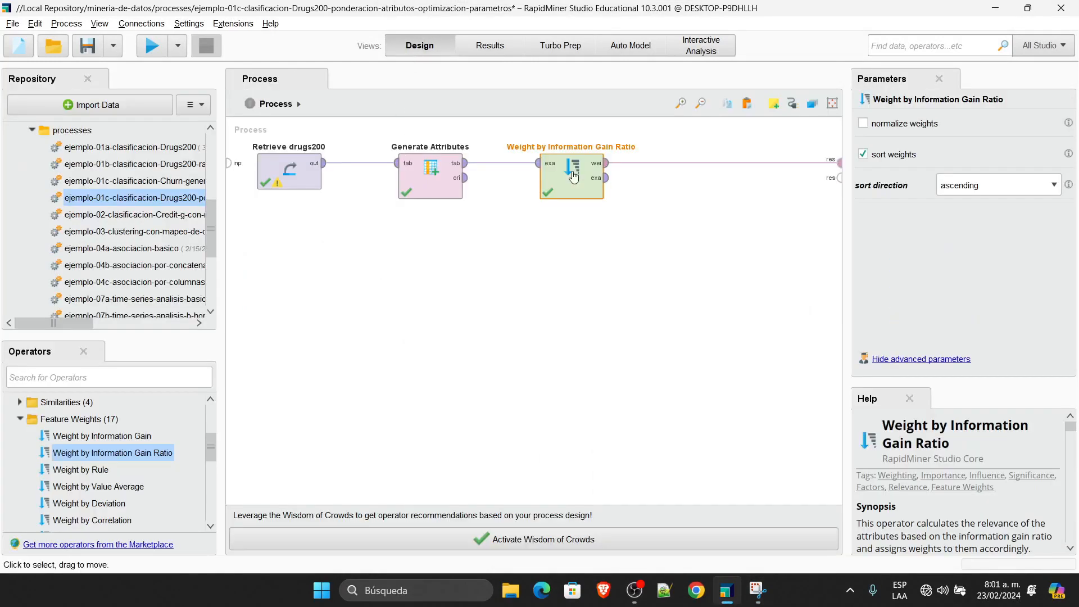
Step: Replace Weight by Information Gain Ratio with Weight by Rule after Generate Attributes
key("Delete")
left_click(94, 474)
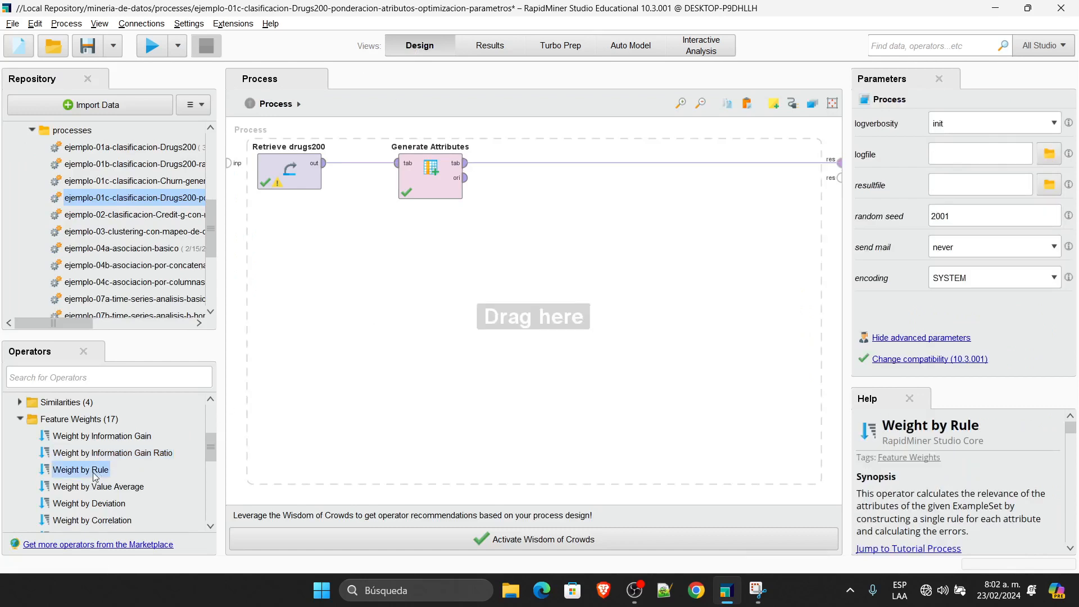
left_click_drag(94, 474, 556, 186)
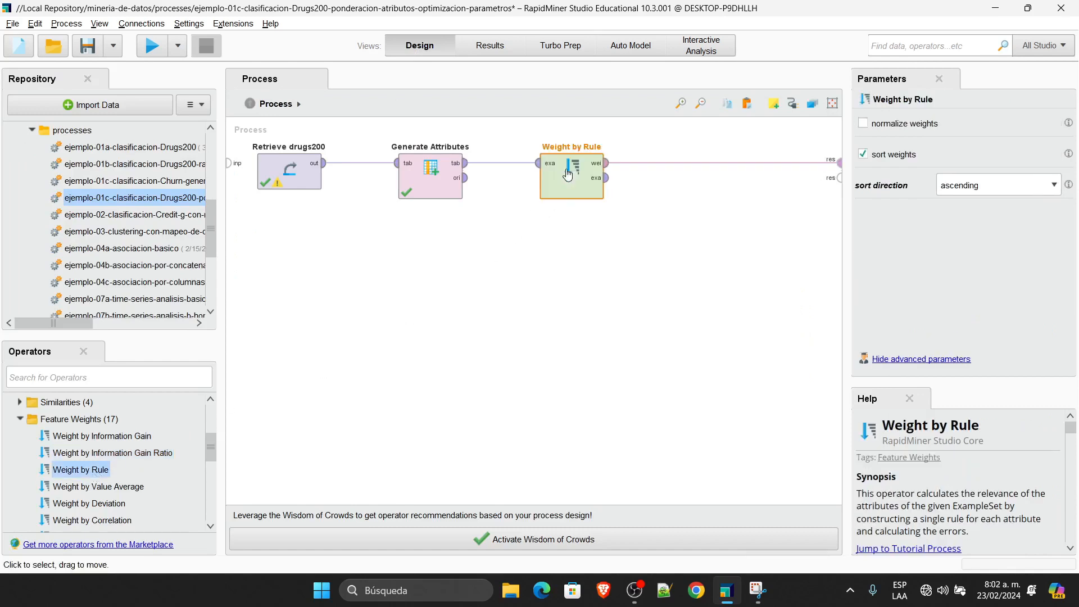
Step: Run the process, sort weights descending (Na, K, Nabyk at 1), and reopen the earlier capture
left_click(157, 57)
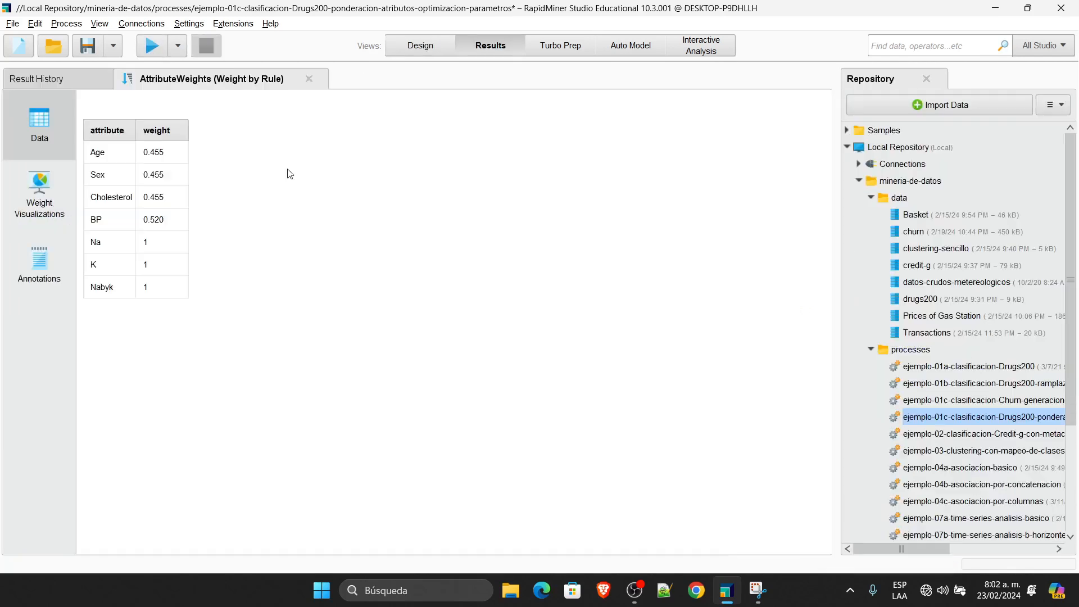
left_click(157, 132)
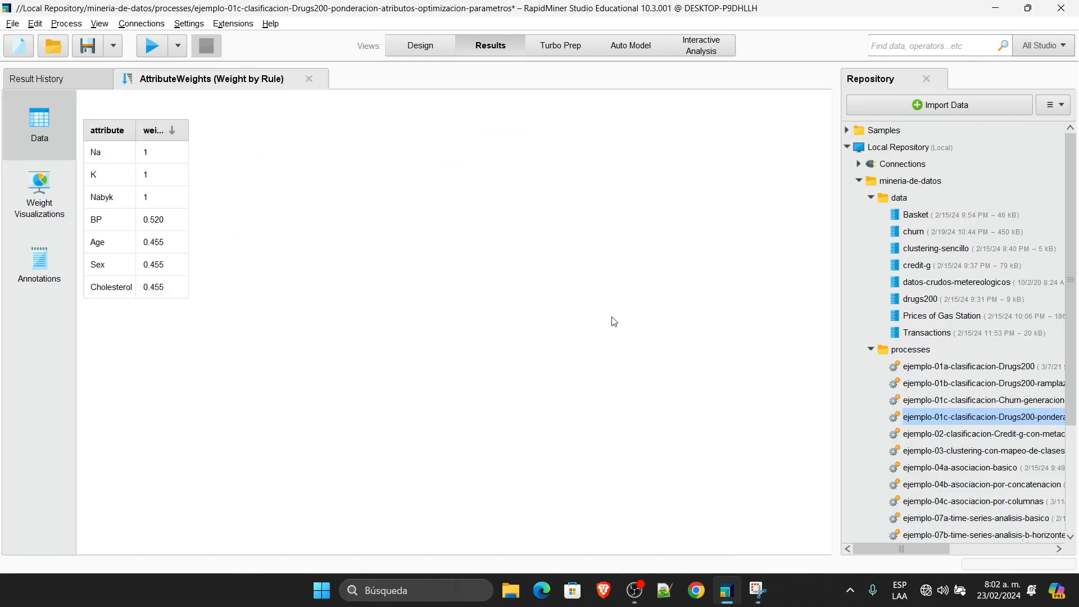
left_click(759, 591)
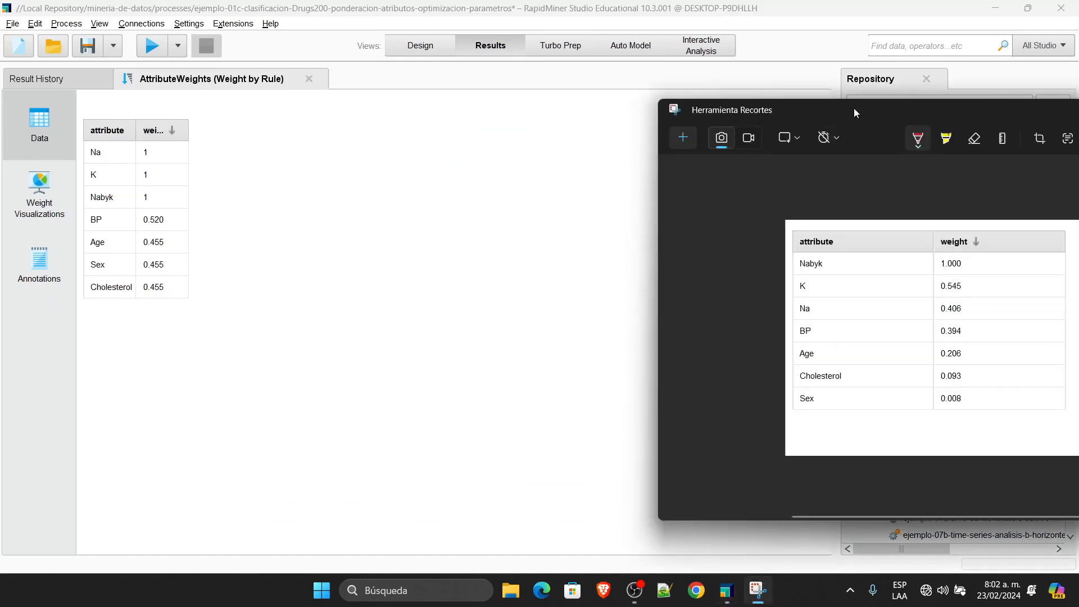
Step: Compare the gain-ratio capture with the Weight by Rule results, then bring RapidMiner forward
left_click_drag(854, 109, 457, 35)
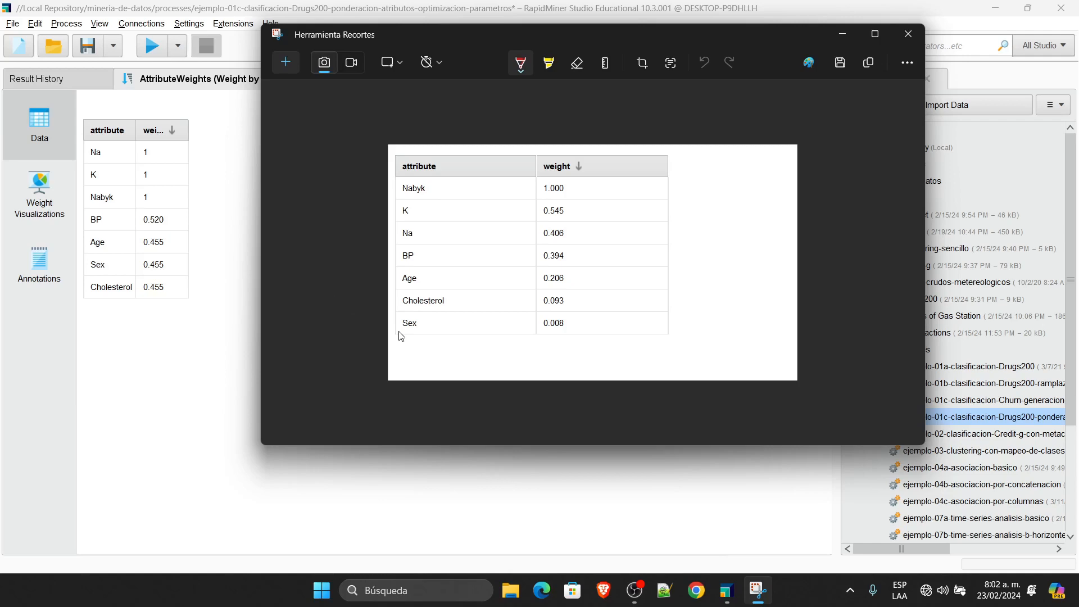
left_click(210, 215)
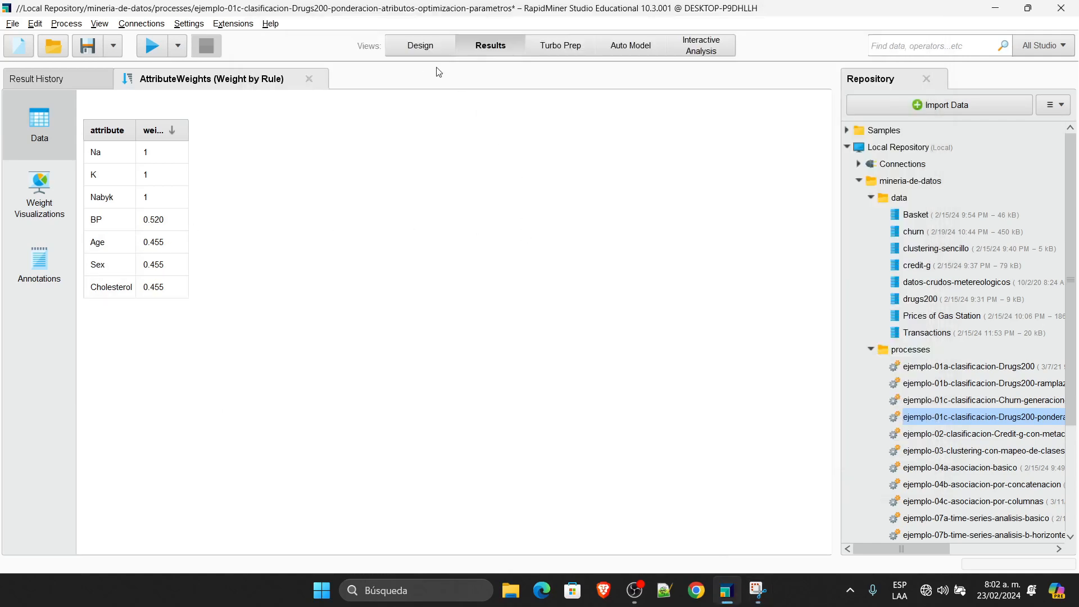
Step: Return to Design view and select Generate Attributes to see its parameters
left_click(422, 50)
left_click(417, 170)
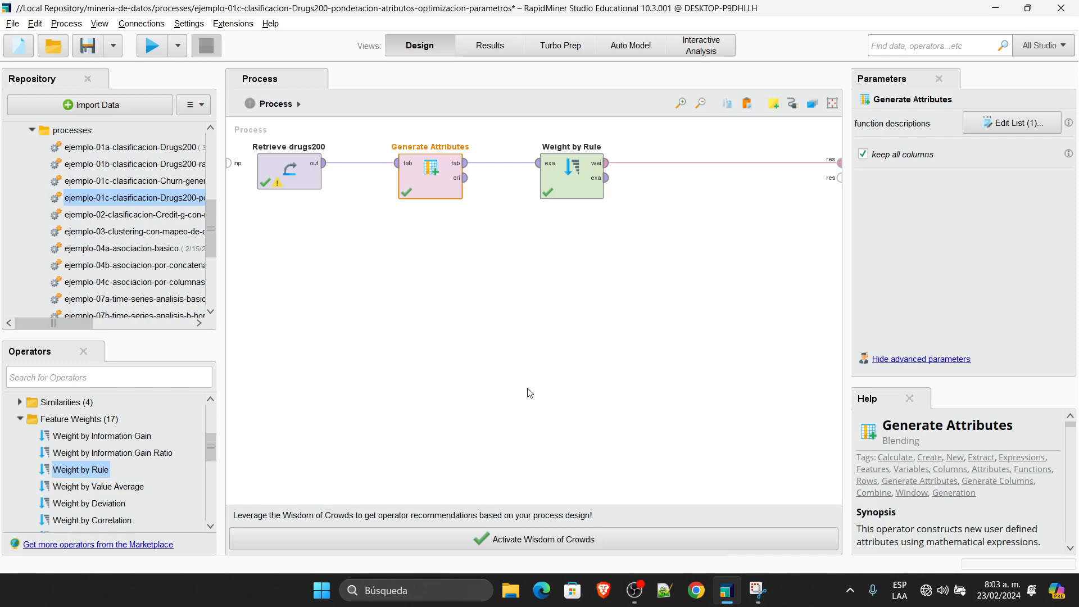
Step: Select Weight by Rule and expand Optimization > Feature Selection in the operator library
left_click_drag(147, 436, 150, 438)
left_click(585, 179)
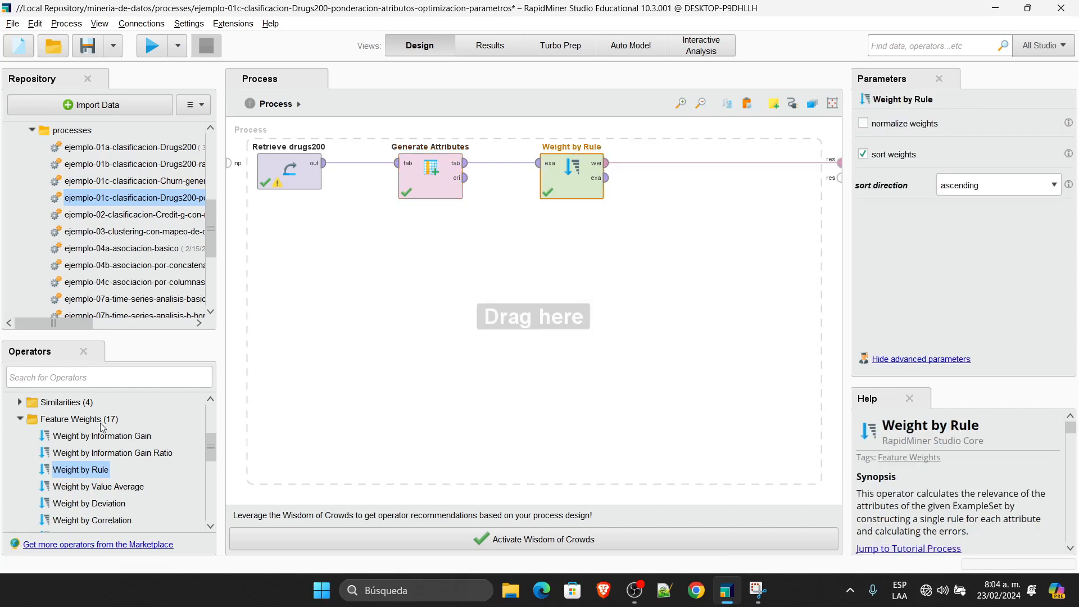
left_click_drag(212, 443, 204, 510)
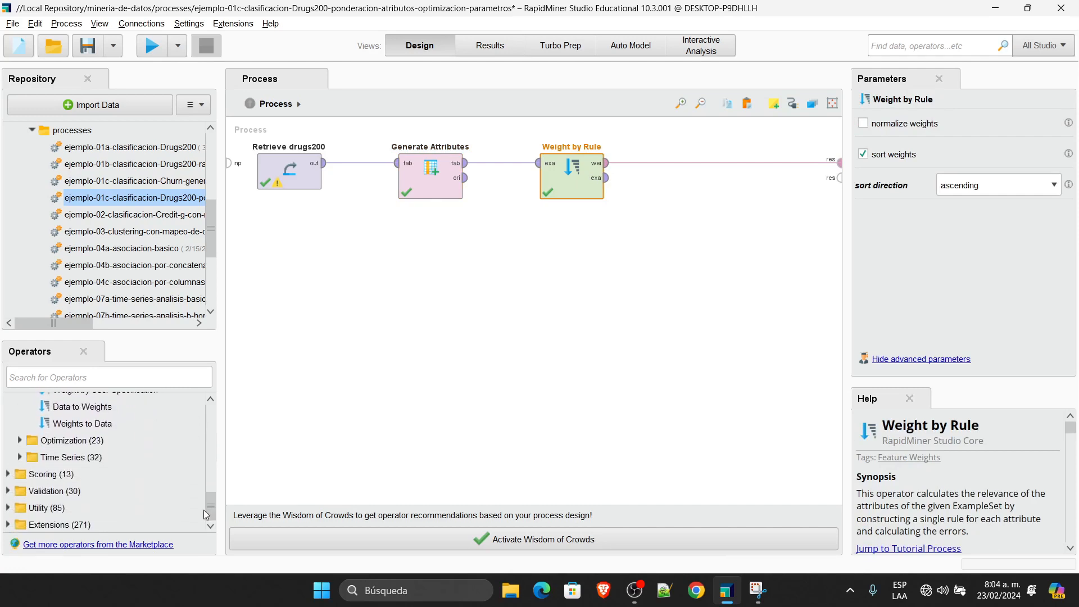
left_click(20, 443)
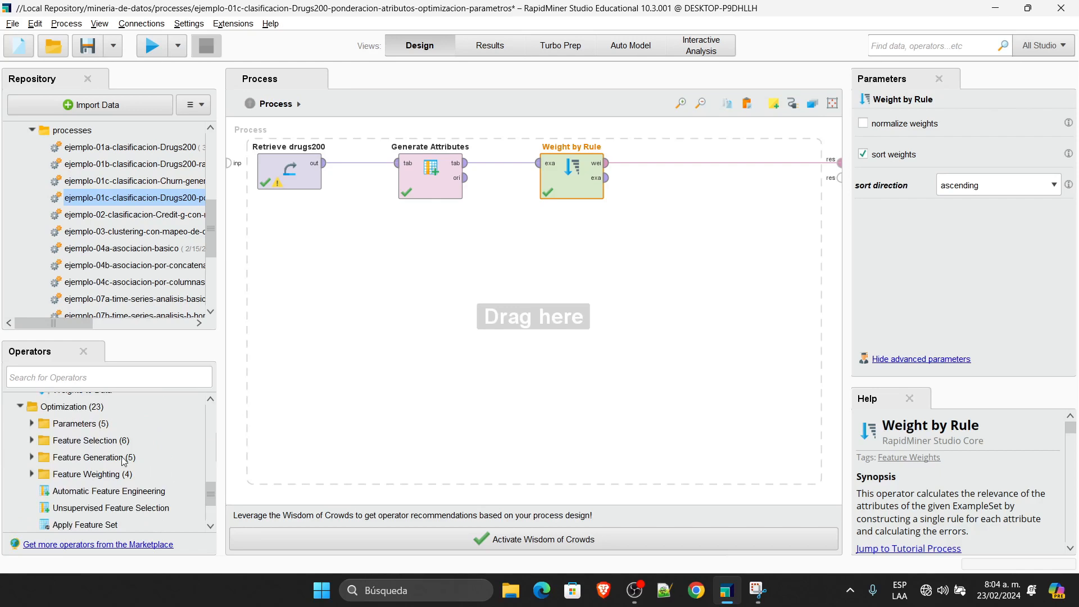
left_click(31, 441)
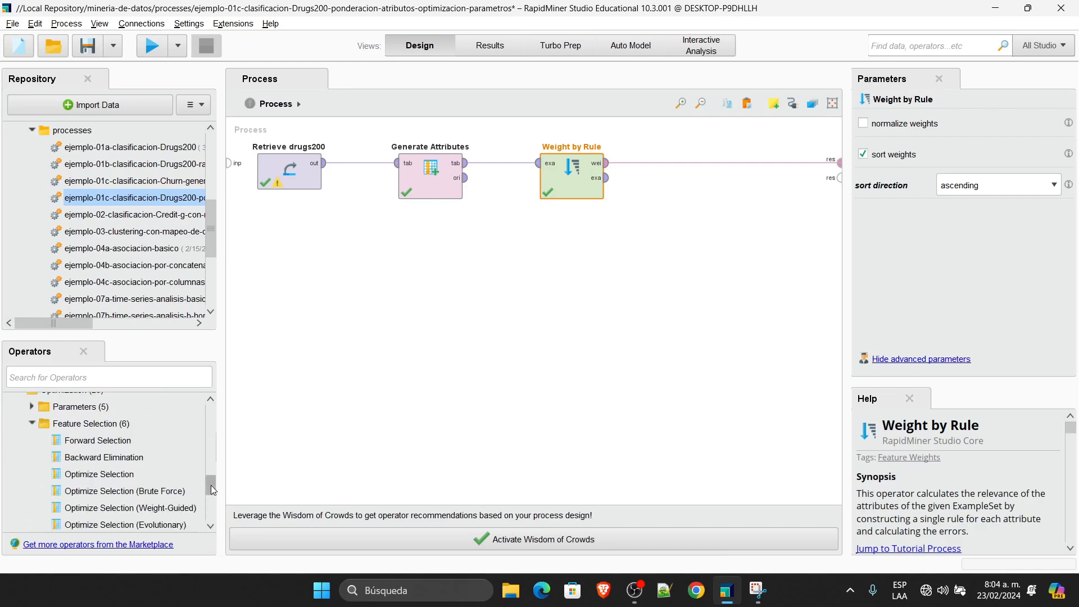
left_click_drag(210, 484, 215, 482)
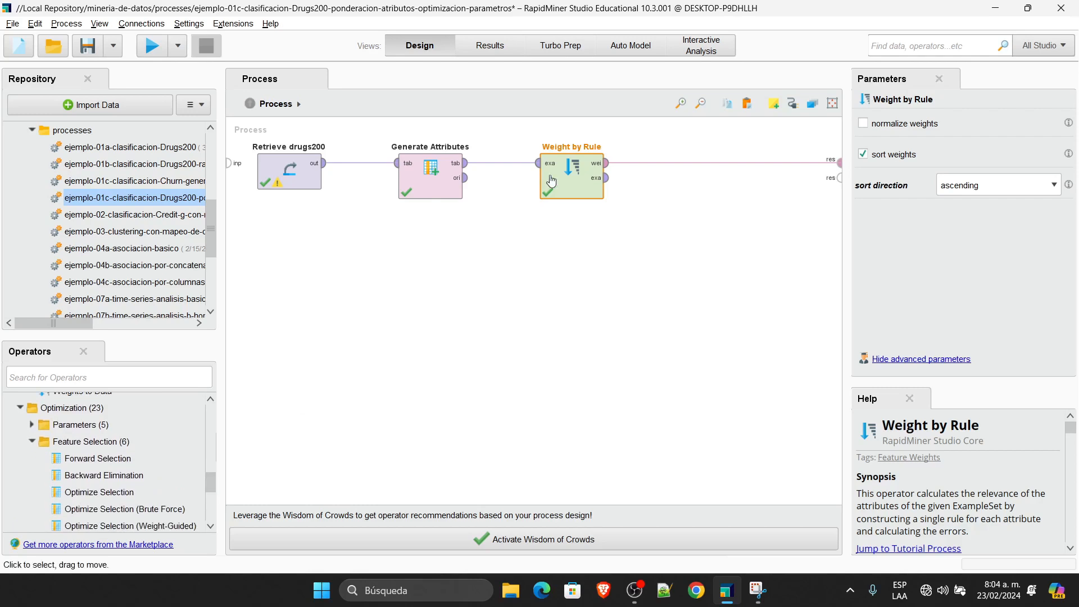
Step: Replace Weight by Rule with Forward Selection after Generate Attributes, placed lower on the canvas
key("Delete")
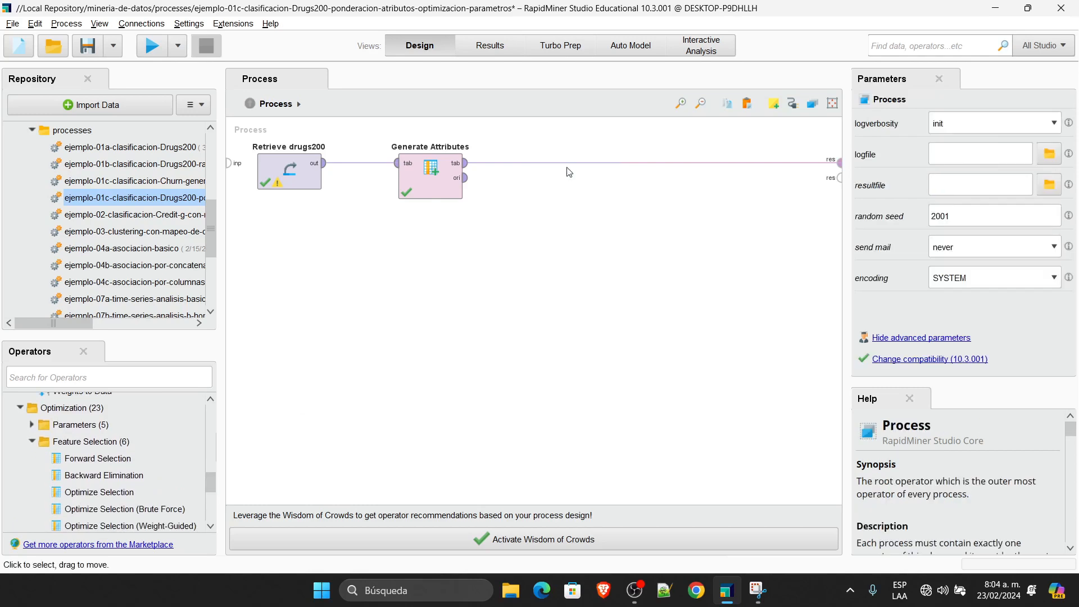
left_click_drag(90, 466, 591, 163)
left_click_drag(586, 211, 571, 272)
left_click(592, 392)
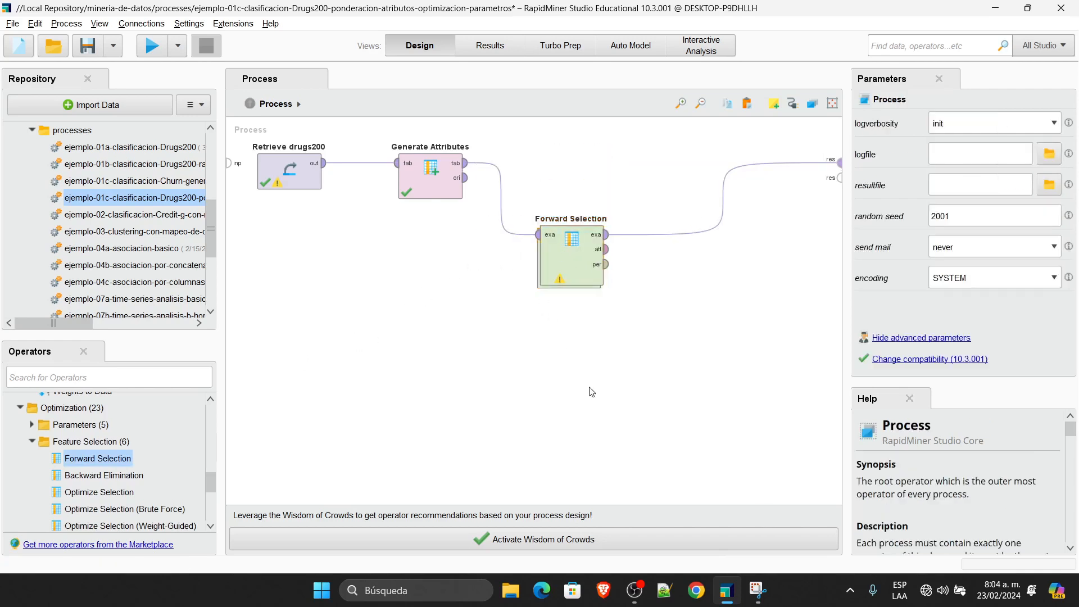
Step: Inspect Forward Selection's settings and its empty subprocess, then return to the top-level process
left_click(584, 248)
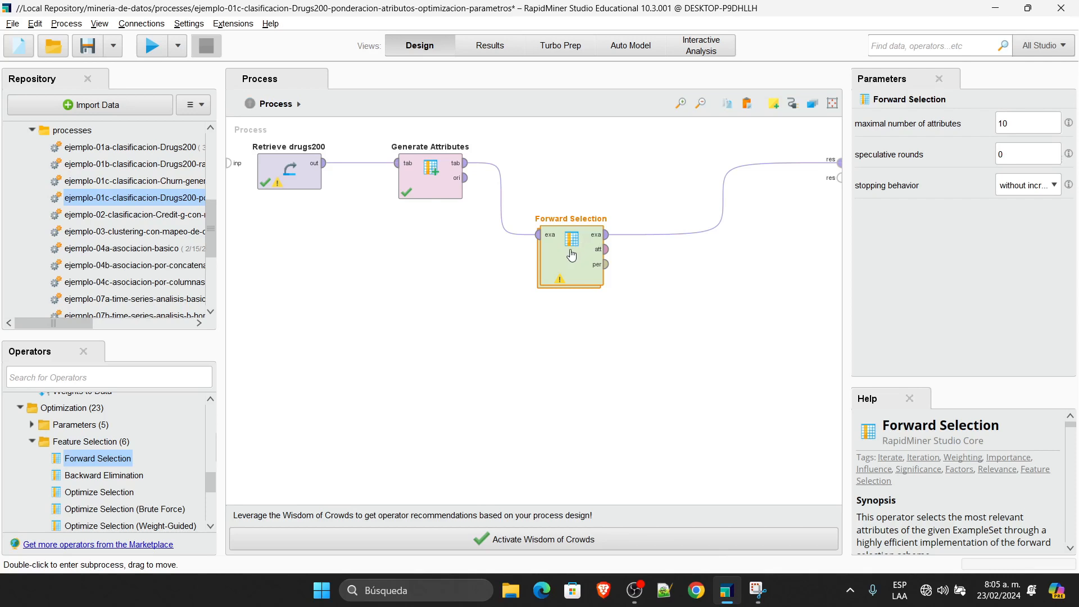
double_click(578, 249)
left_click(275, 104)
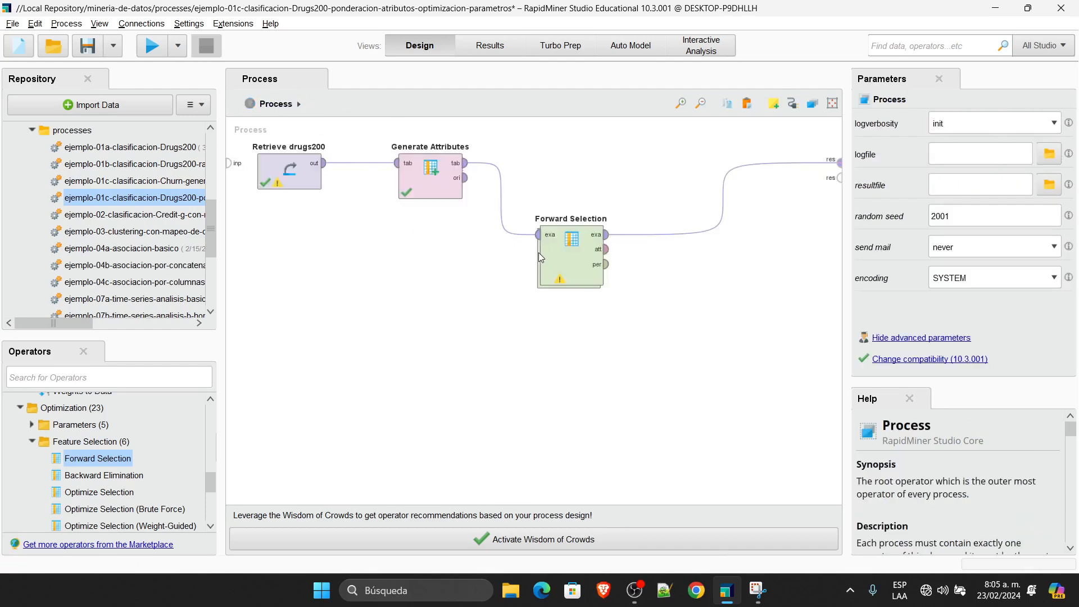
Step: Insert a Nominal Cross Validation building block inside the Forward Selection subprocess
double_click(574, 249)
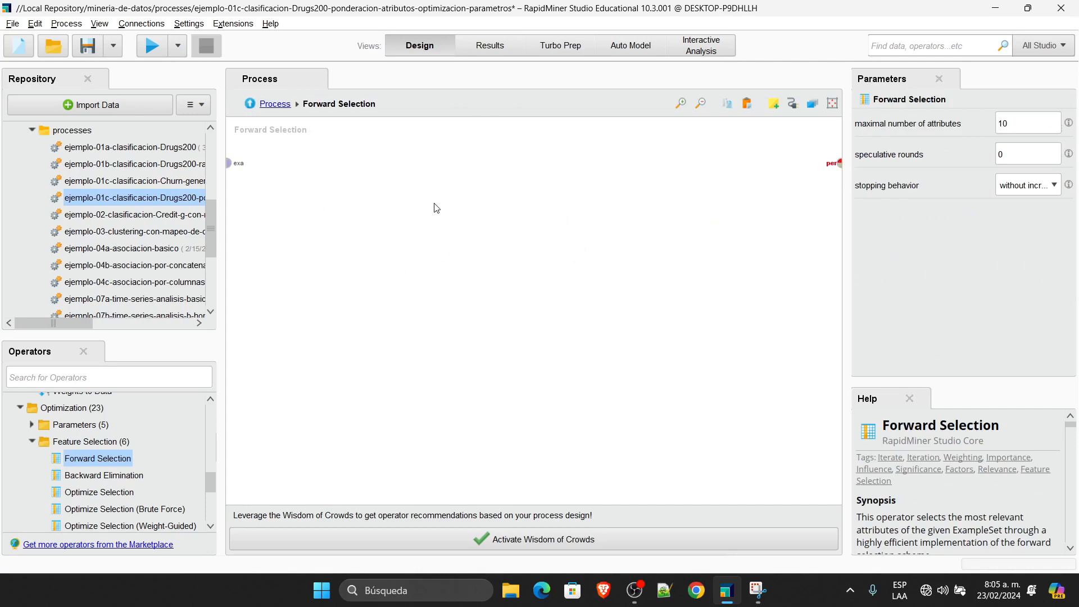
right_click(411, 183)
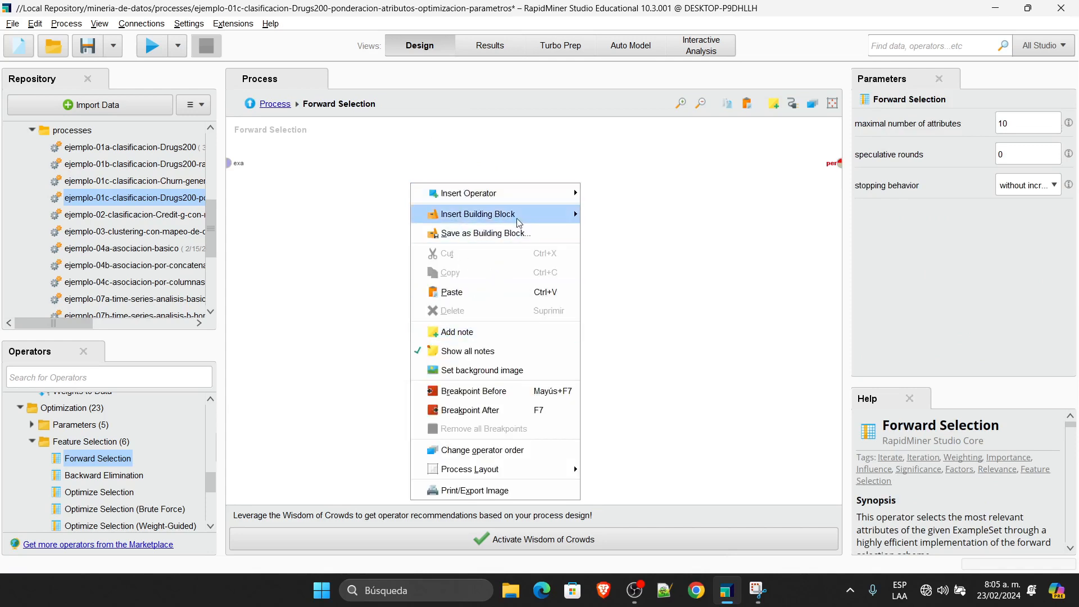
mouse_move(518, 216)
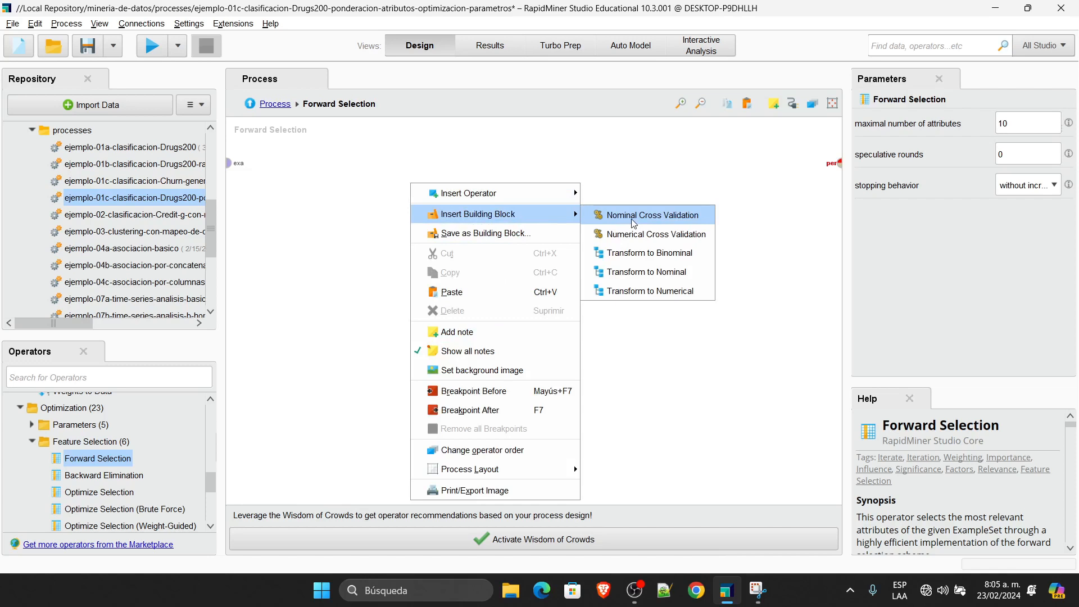
left_click(677, 218)
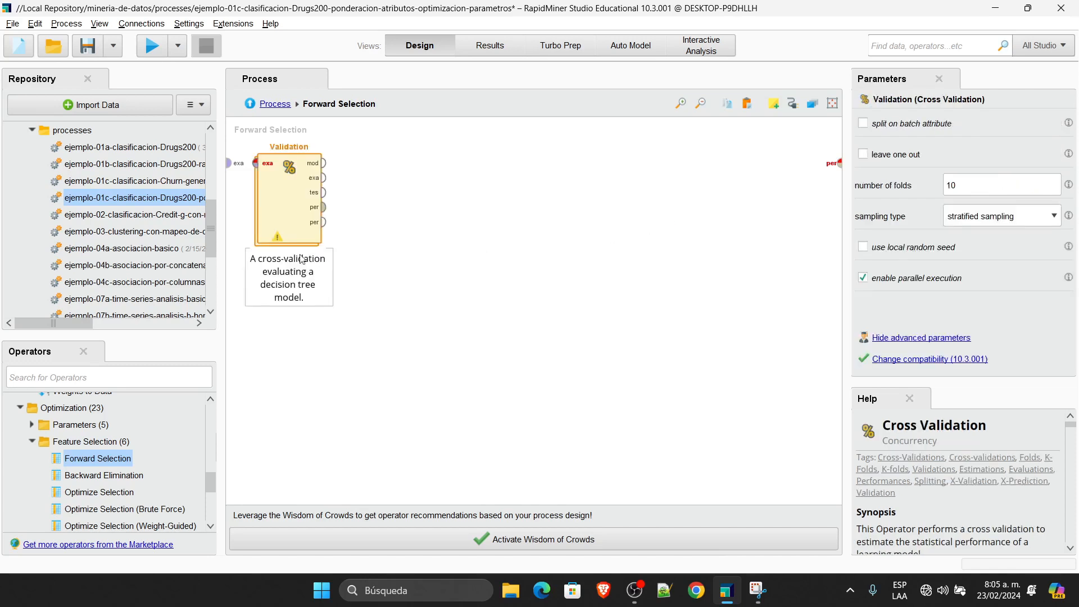
Step: Wire the examples into Validation and send its performance to the subprocess output
left_click_drag(221, 160, 165, 149)
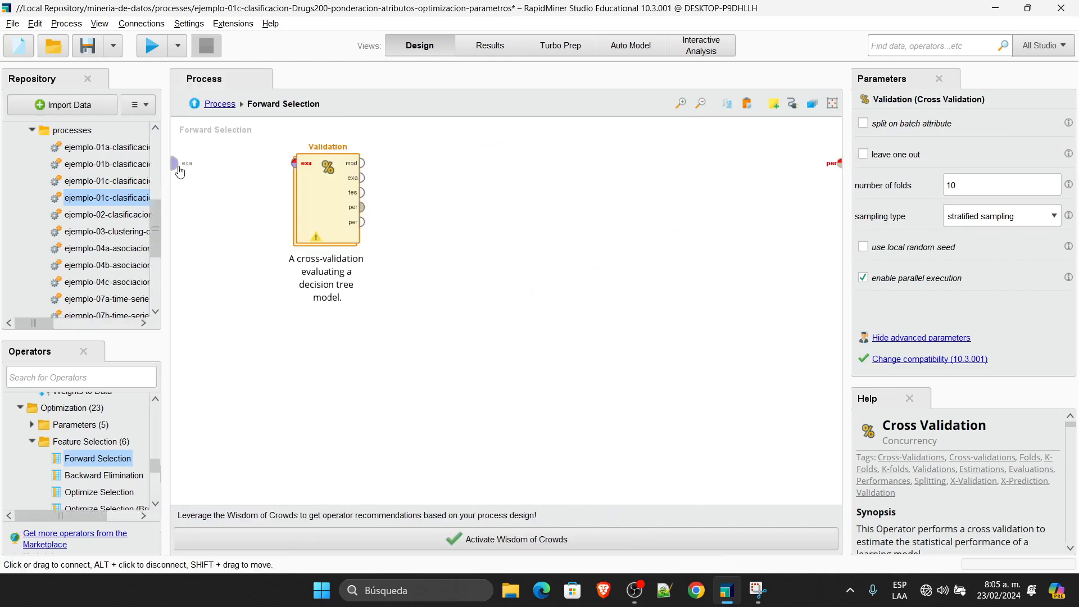
left_click(175, 162)
left_click(291, 164)
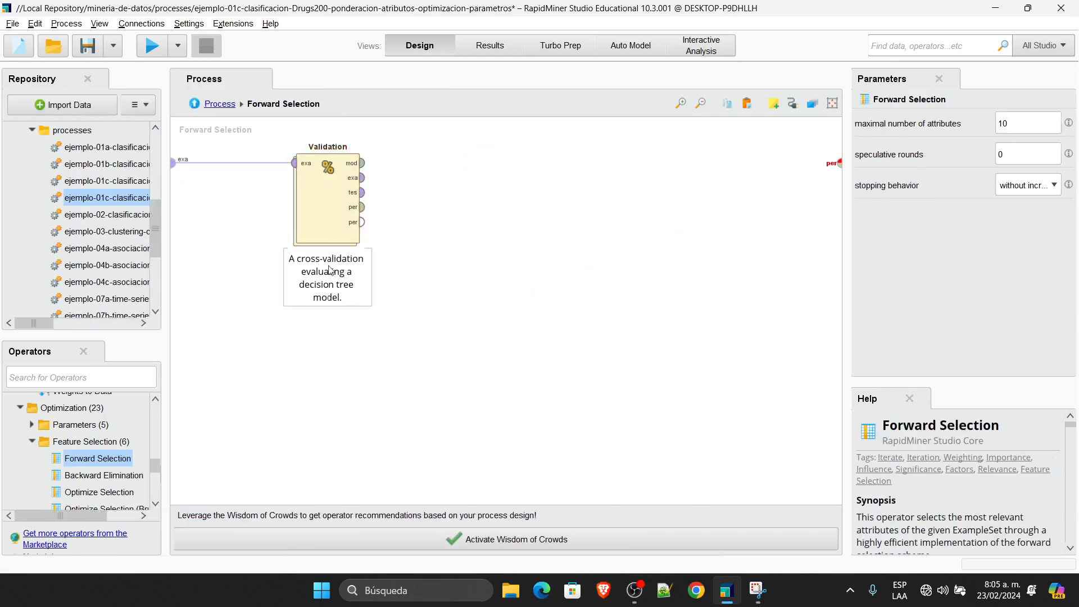
left_click(362, 209)
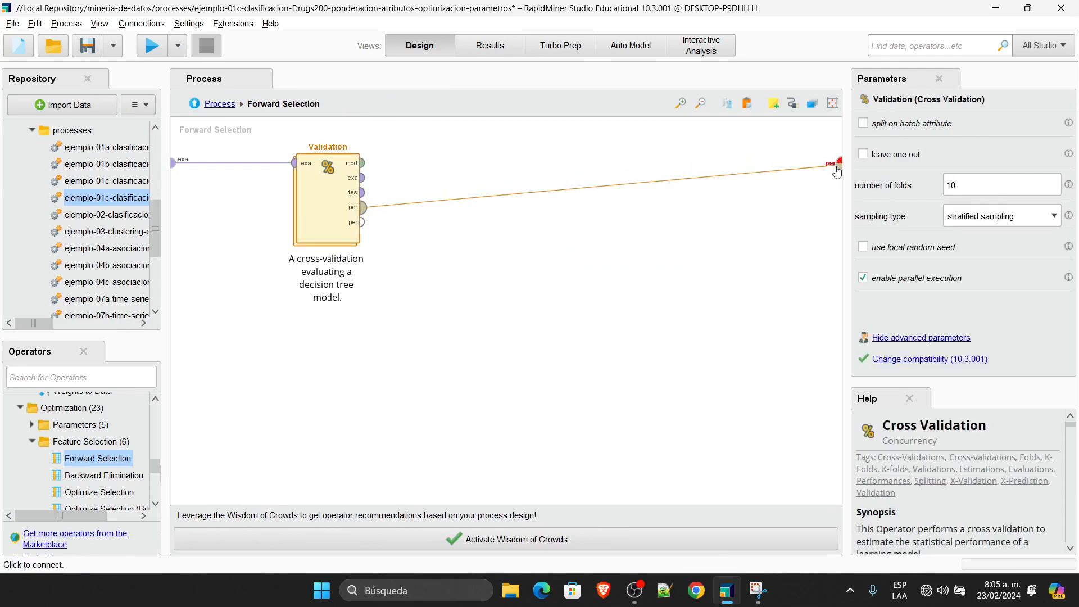
left_click(838, 164)
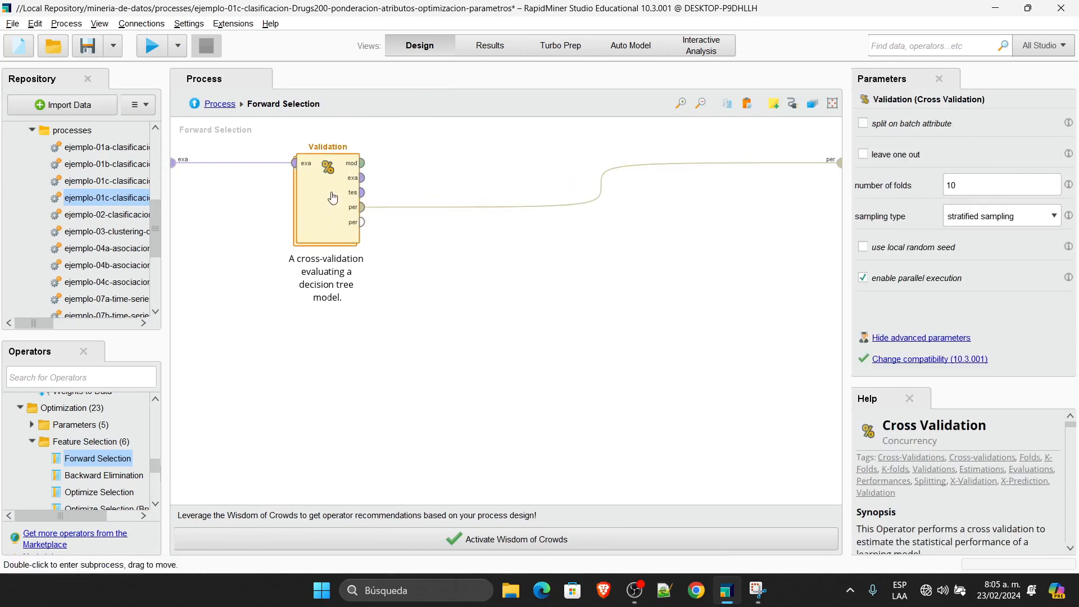
left_click_drag(332, 198, 367, 206)
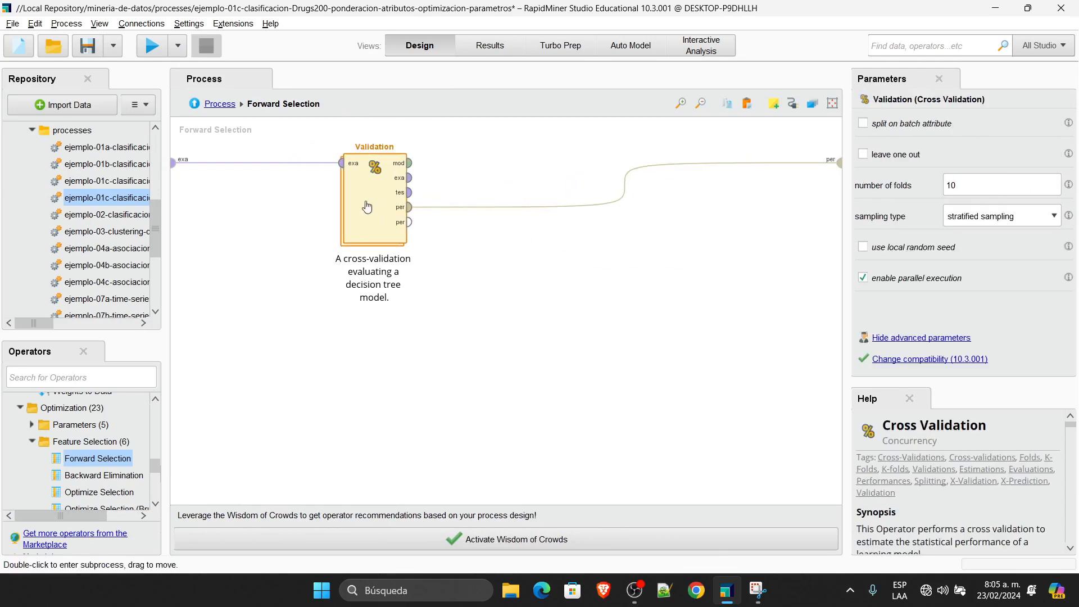
Step: Replace the Decision Tree learner in Validation's training side with Naive Bayes
double_click(387, 182)
left_click(234, 180)
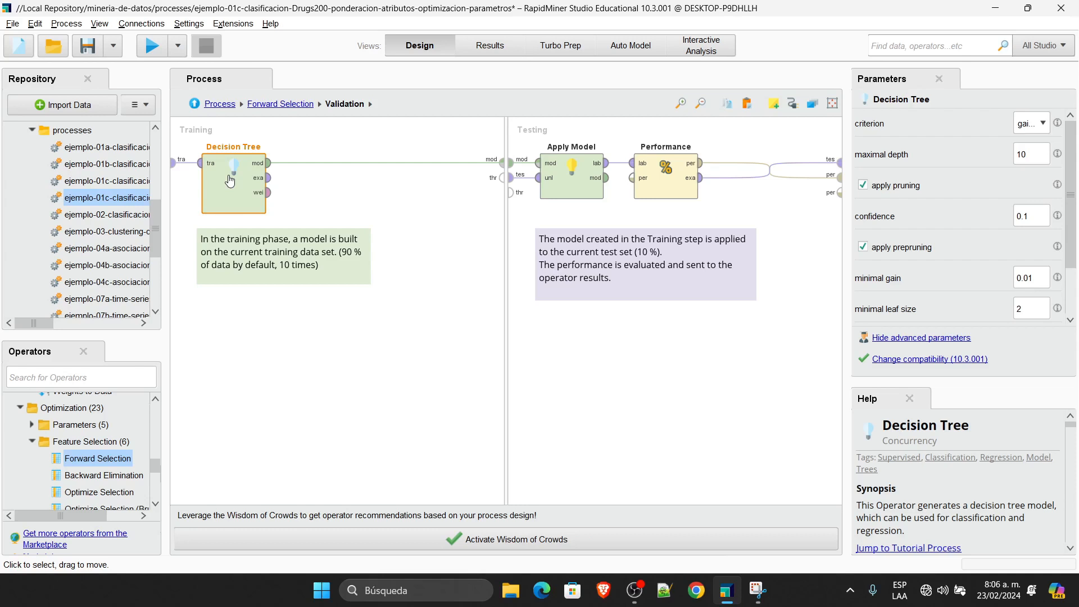
right_click(230, 180)
mouse_move(392, 243)
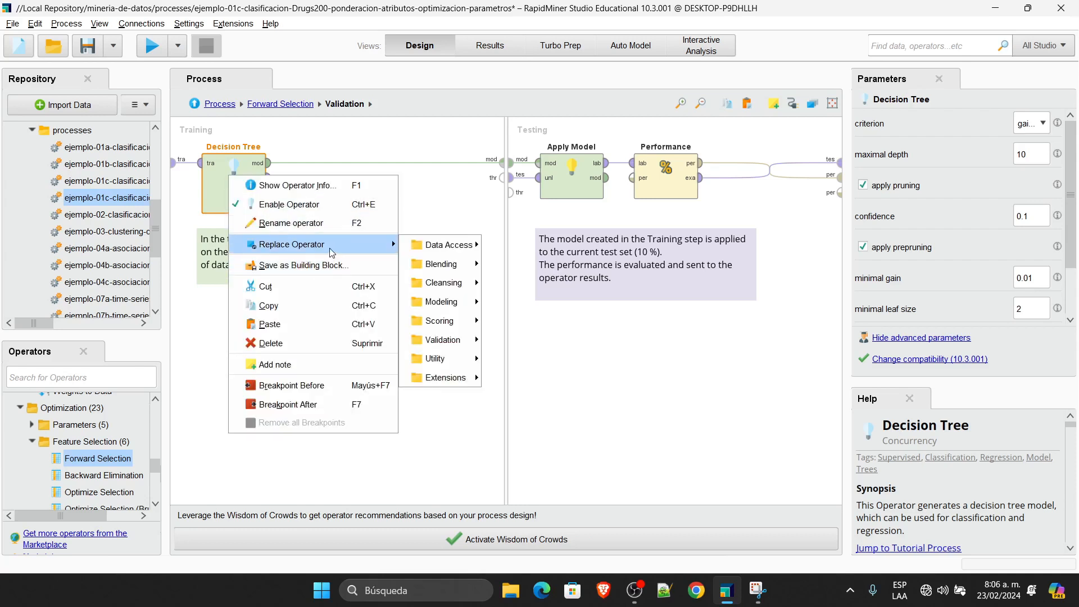
mouse_move(449, 244)
mouse_move(466, 304)
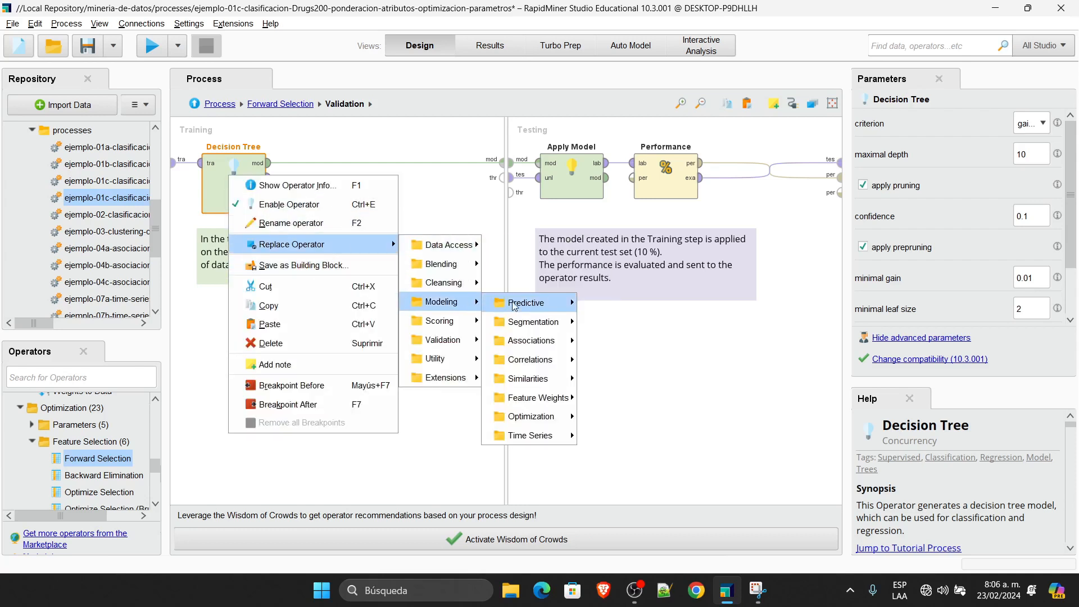
mouse_move(536, 303)
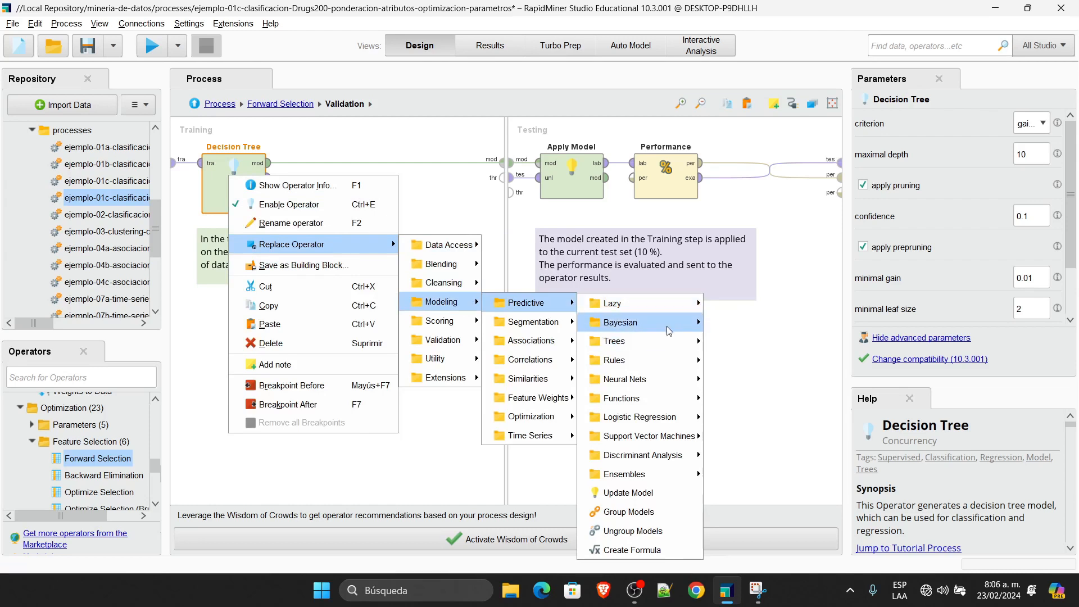
mouse_move(669, 325)
left_click(738, 329)
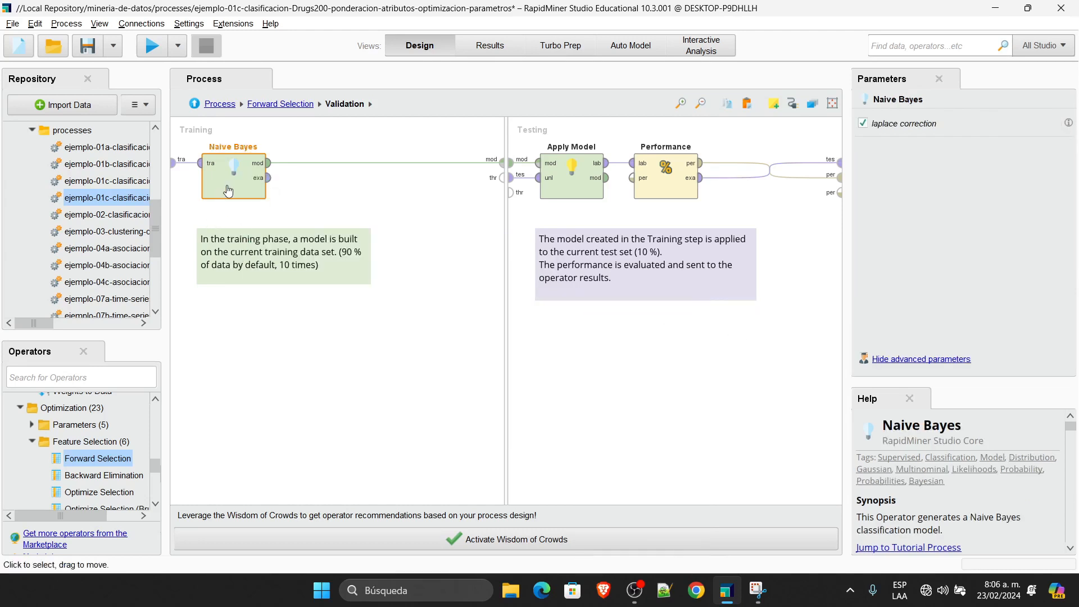
Step: Nudge Naive Bayes right, return to the top-level process, and align Forward Selection with the other operators
left_click_drag(238, 185, 286, 186)
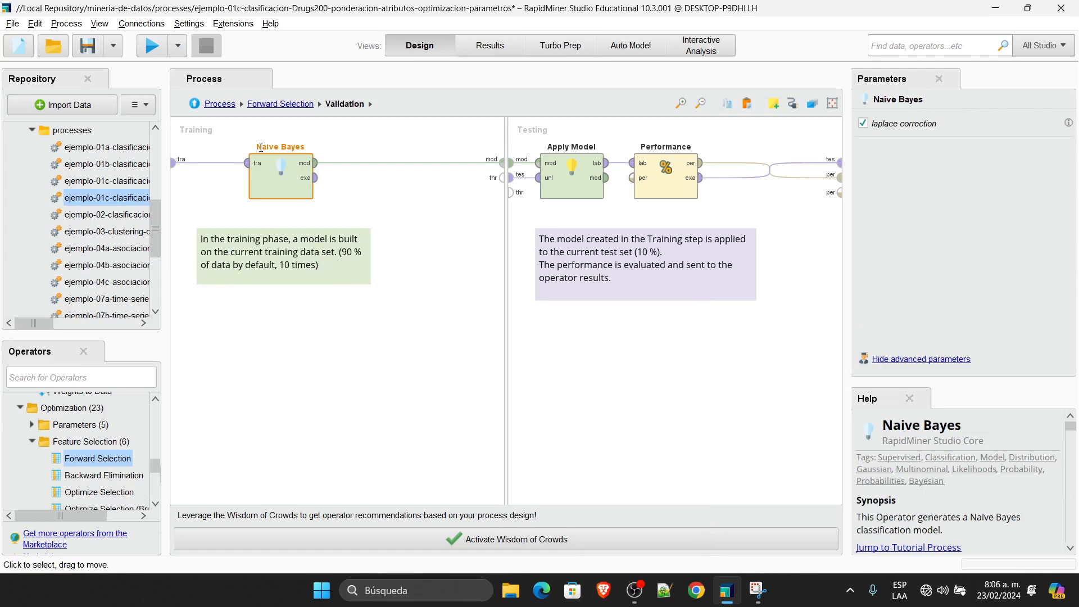
left_click(220, 104)
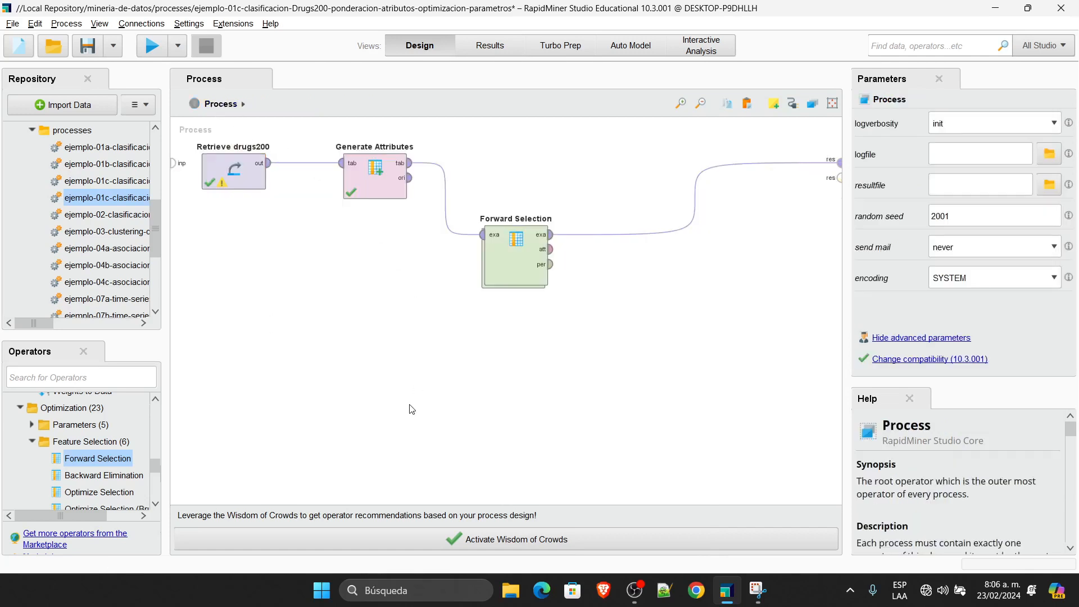
left_click_drag(495, 269, 493, 197)
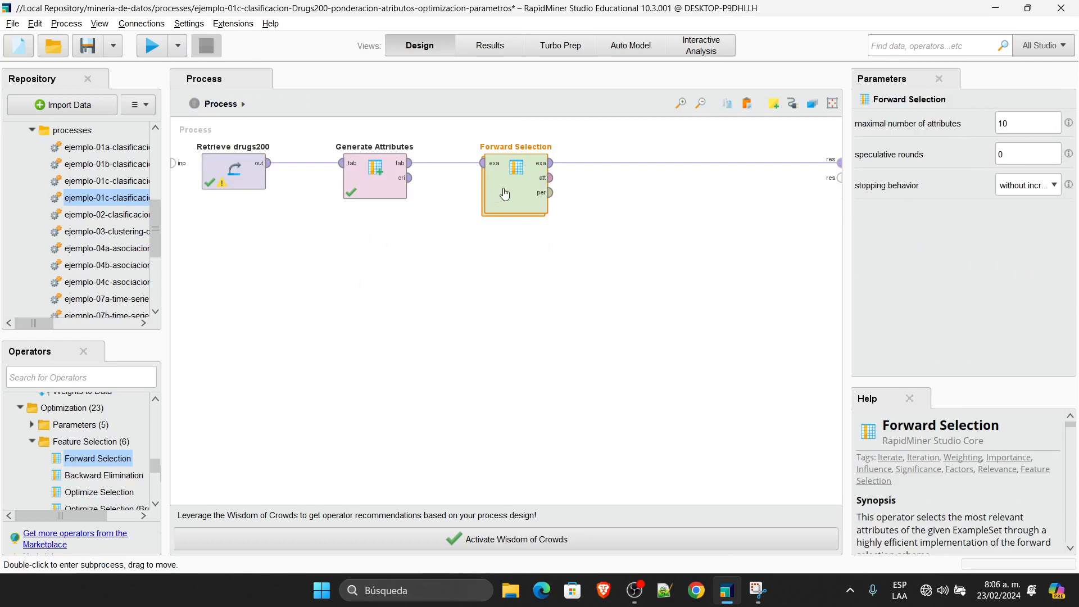
Step: Limit Forward Selection to a maximum of 4 attributes and run the process
double_click(1017, 124)
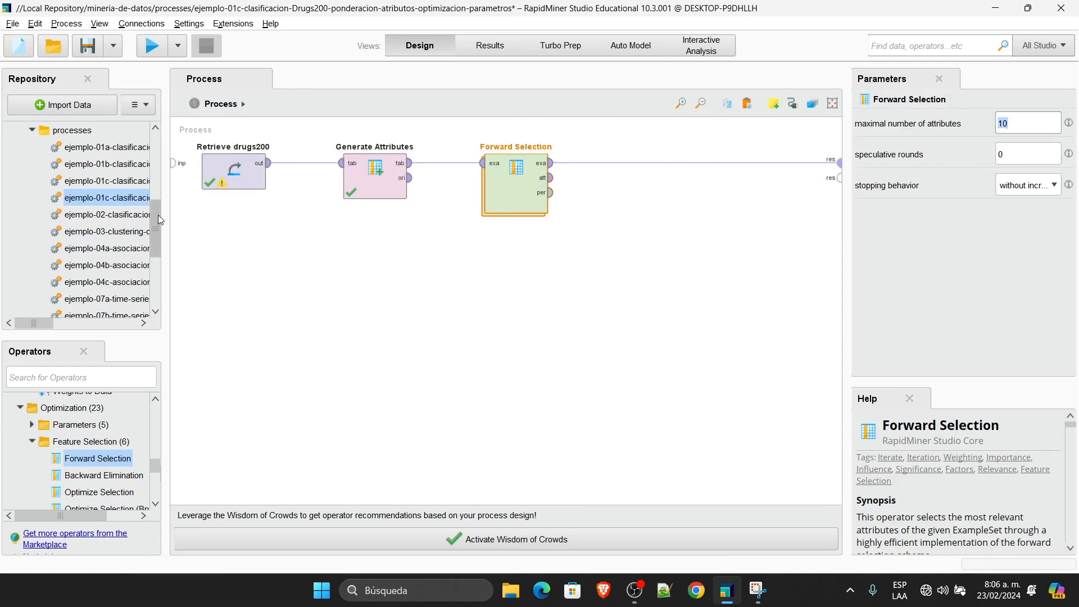
left_click_drag(158, 214, 180, 151)
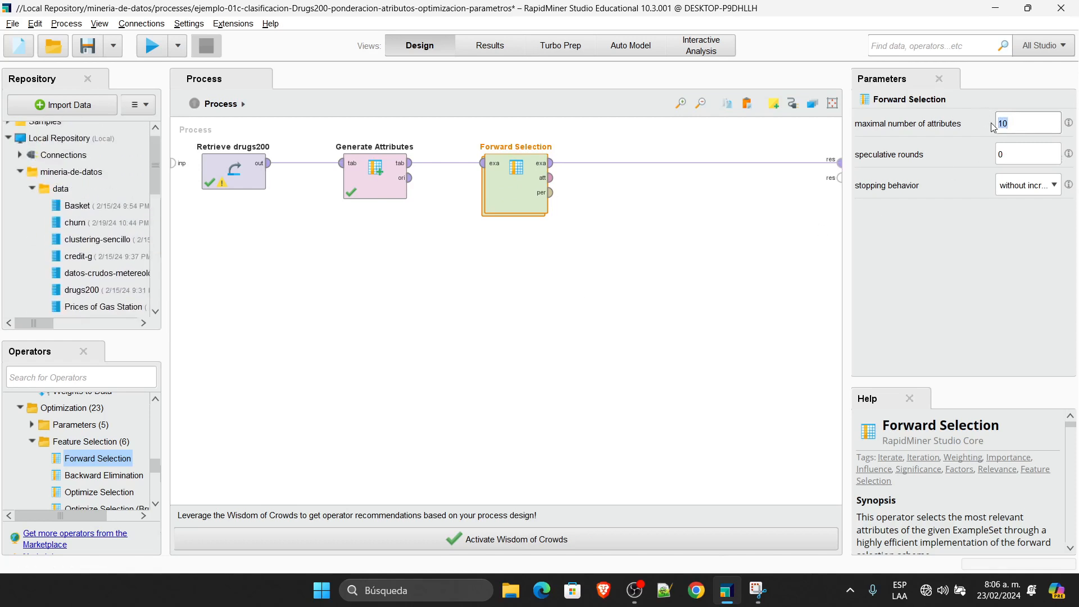
type("4")
left_click(641, 376)
left_click(521, 192)
left_click(151, 45)
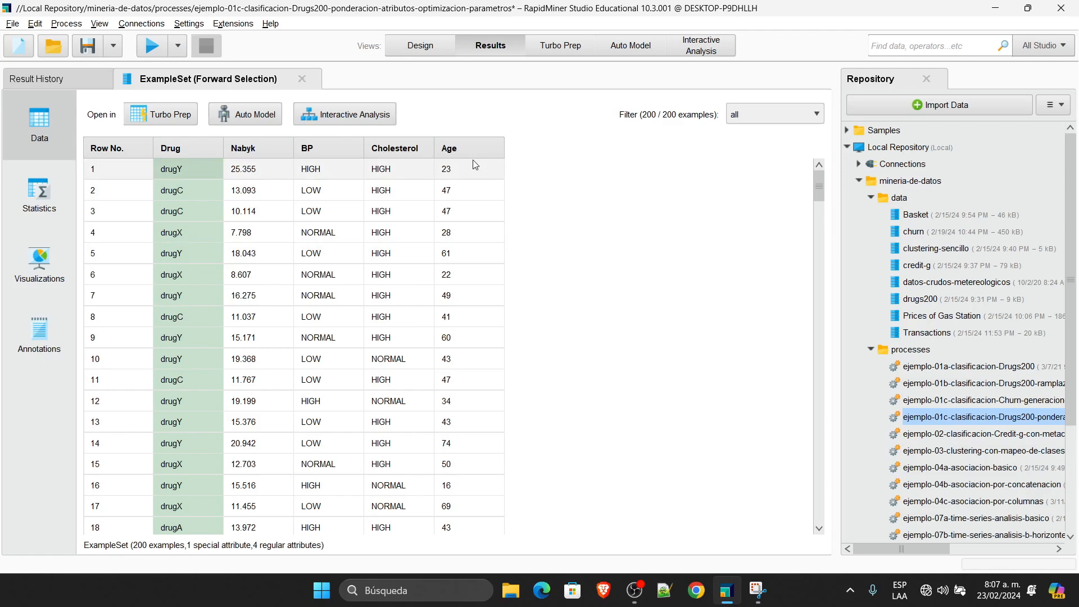
Step: Connect Forward Selection's performance output to a second process result
left_click(422, 51)
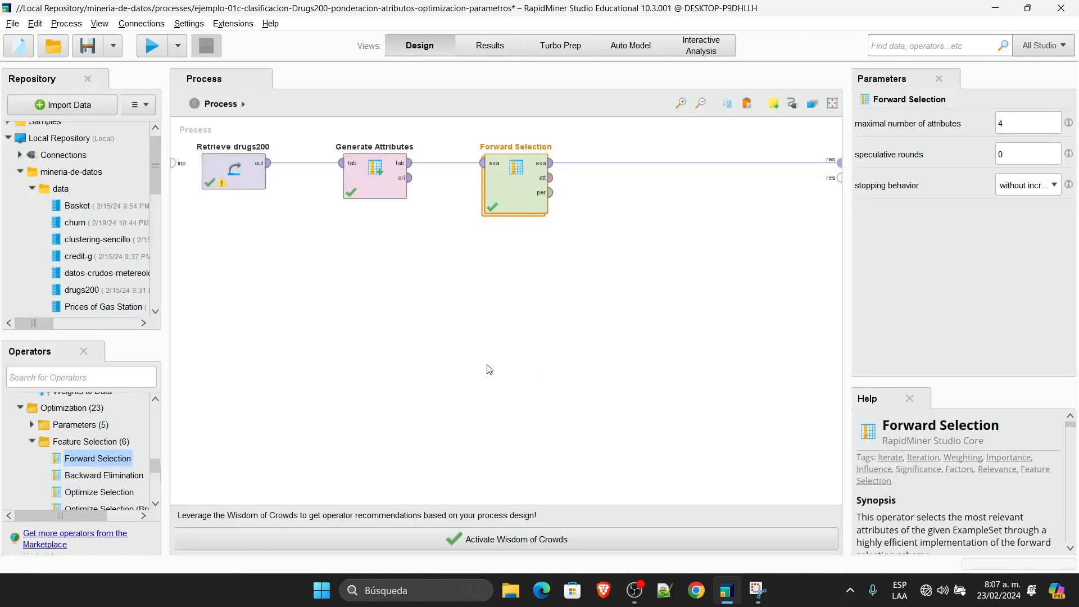
right_click(696, 199)
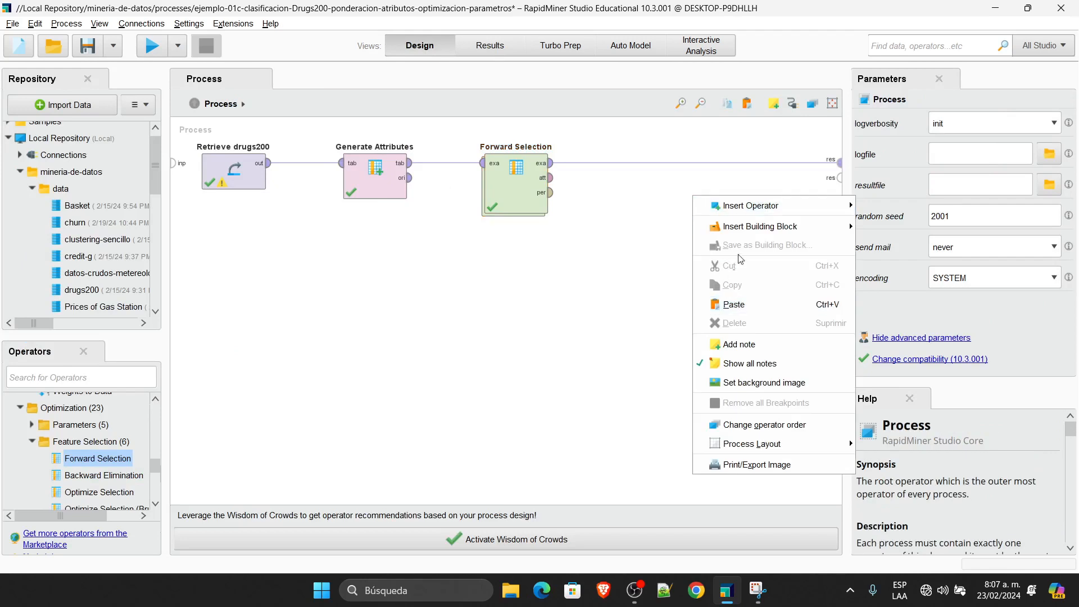
left_click(572, 199)
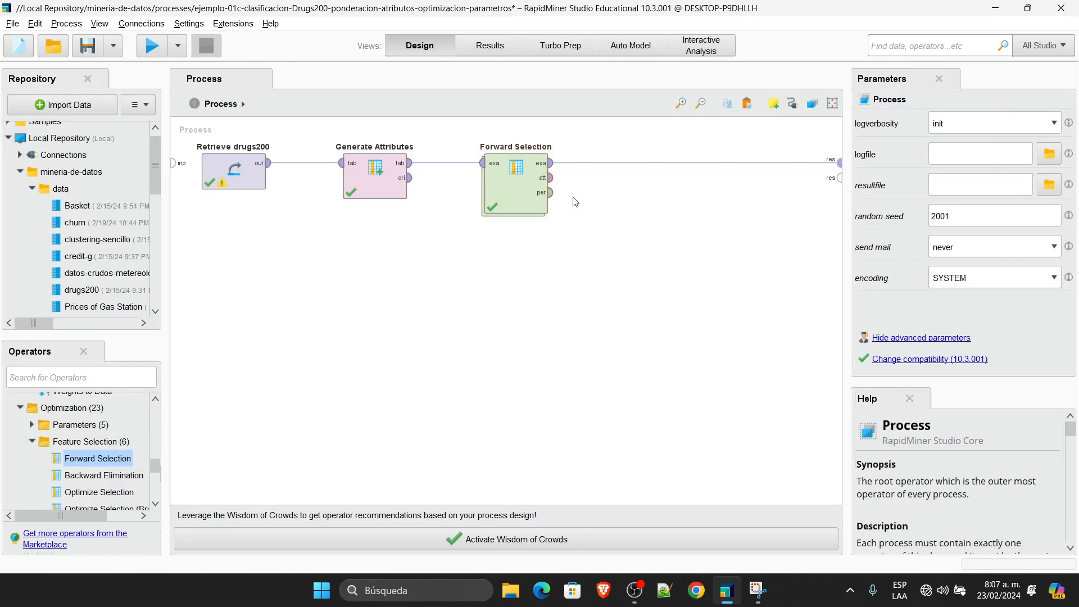
left_click_drag(551, 193, 808, 181)
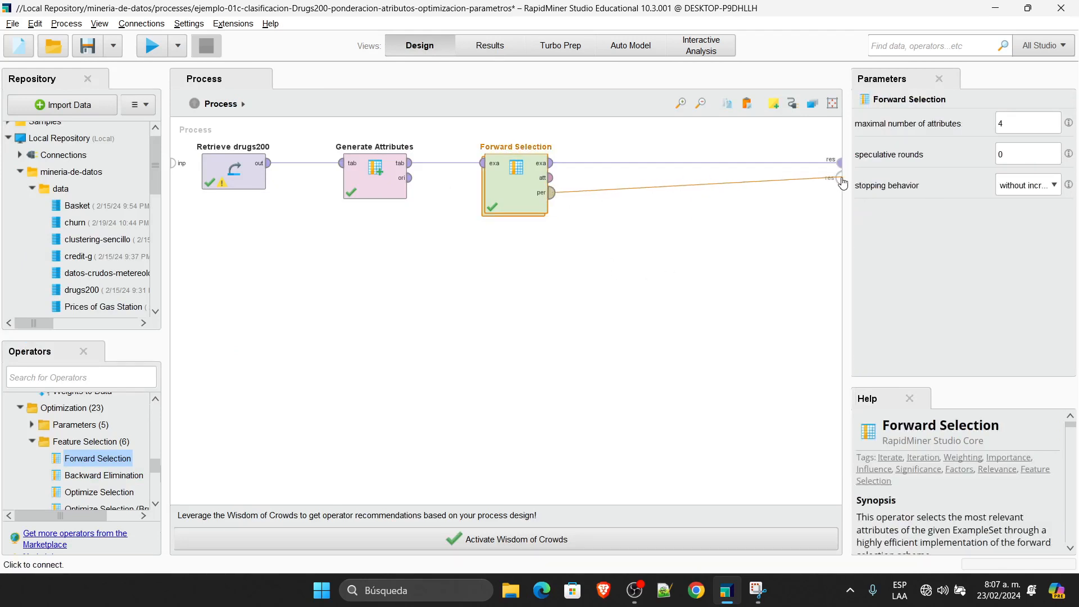
left_click(837, 178)
Step: Run the process, review the ExampleSet and performance results, and go back to Design
left_click(152, 46)
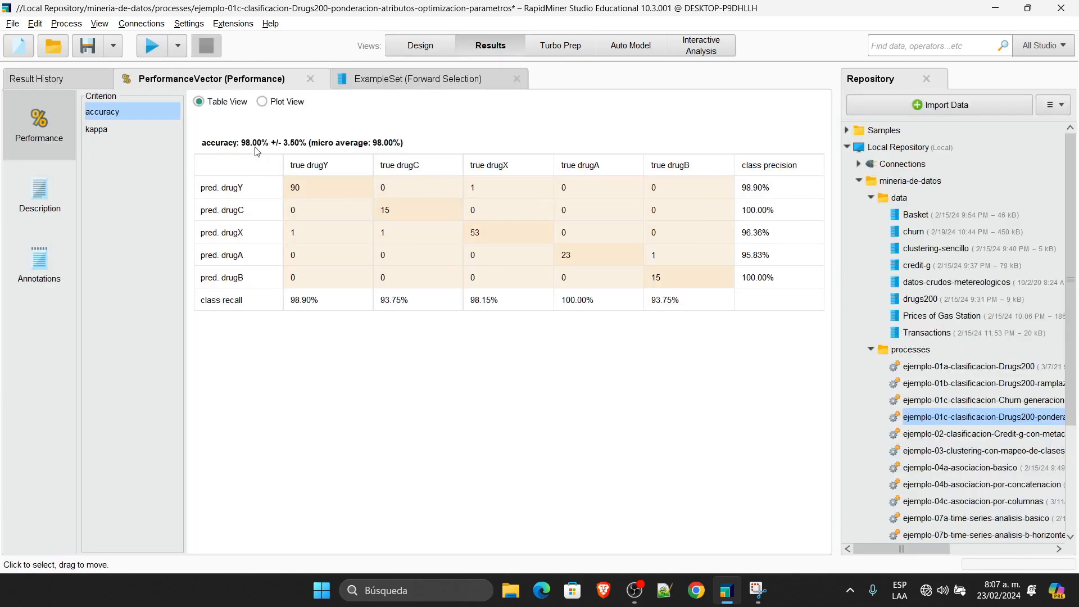
left_click(444, 79)
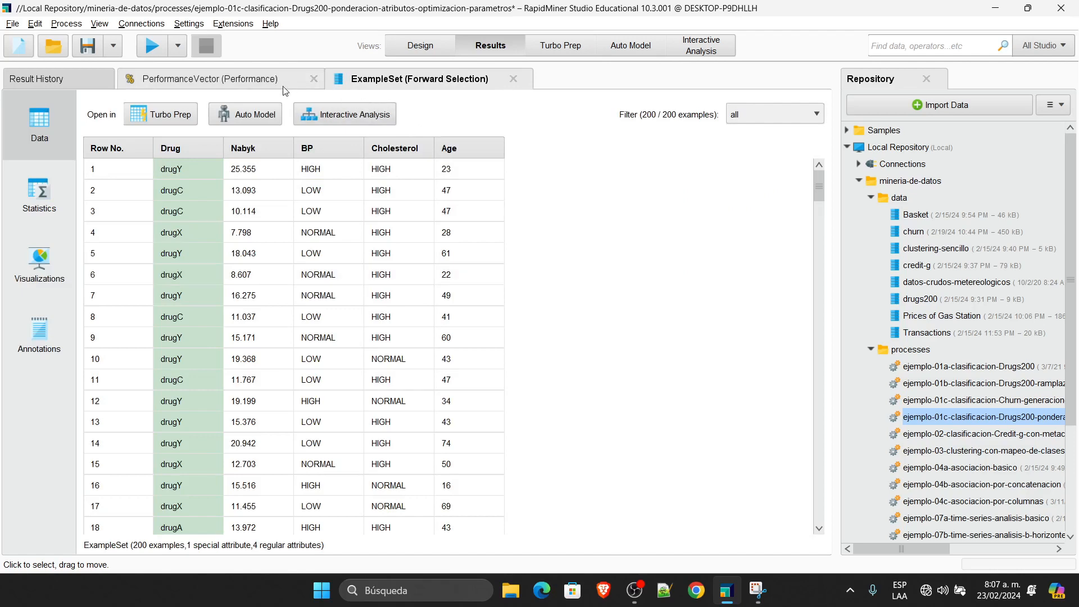
left_click(265, 83)
left_click(413, 49)
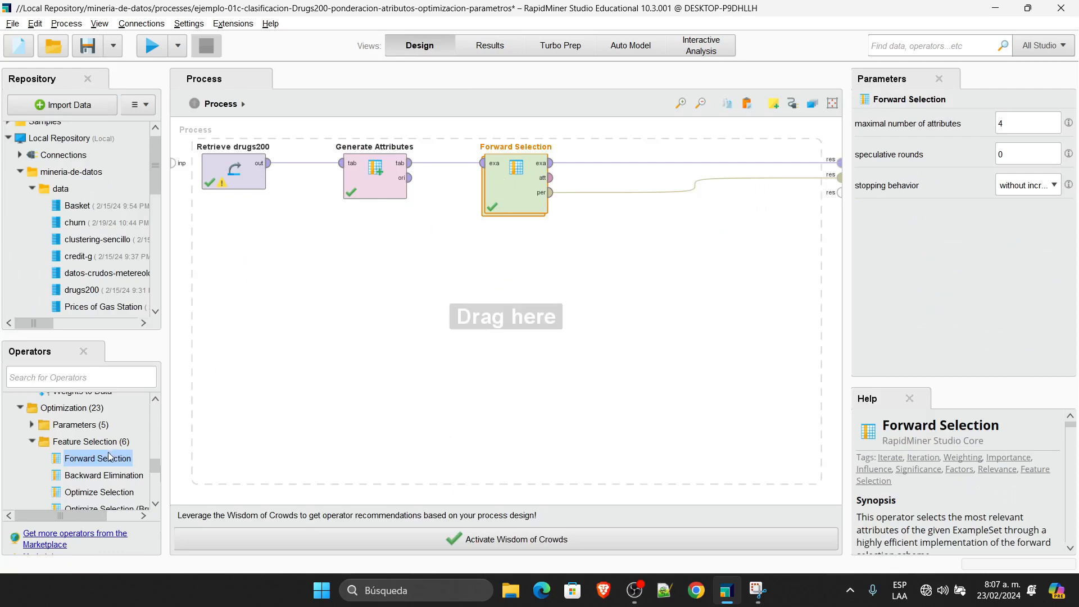
Step: Read the Help for Backward Elimination and both Optimize Selection operators, then show Process settings
left_click(85, 477)
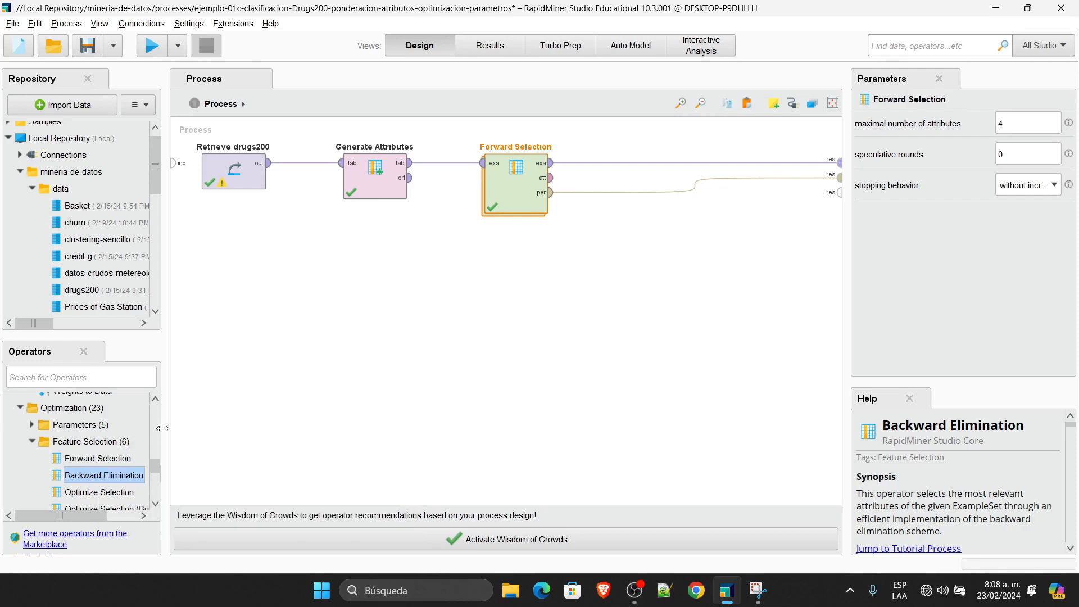
left_click_drag(165, 428, 235, 428)
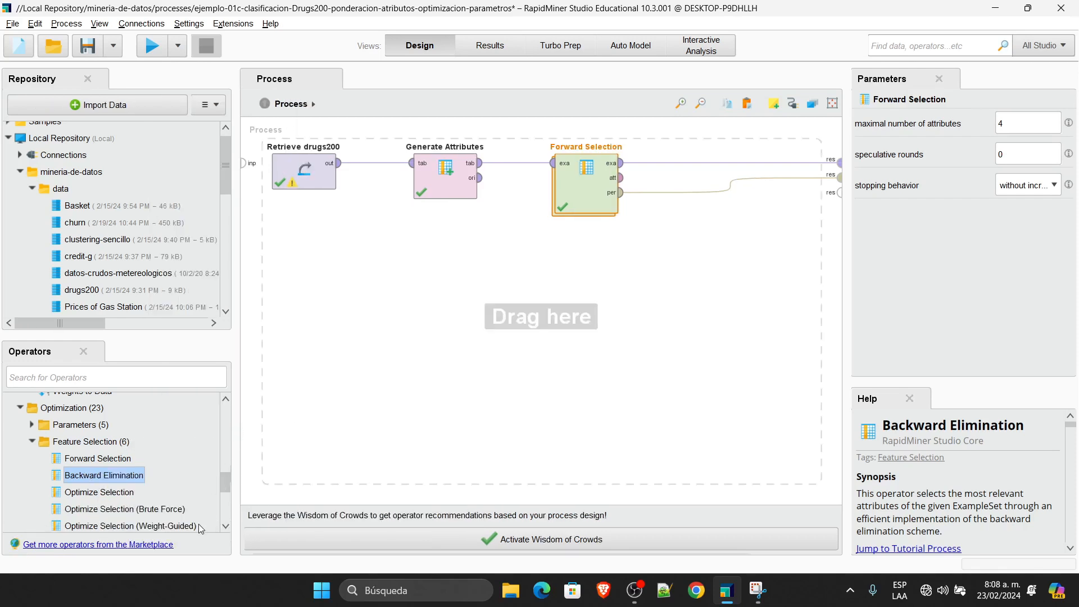
left_click(136, 510)
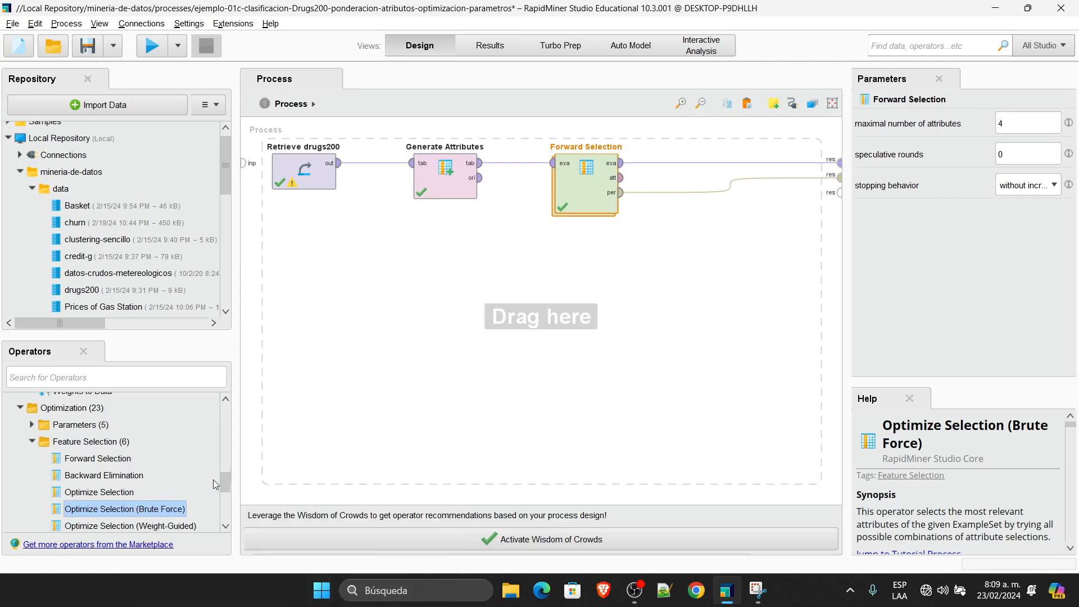
left_click_drag(226, 481, 227, 493)
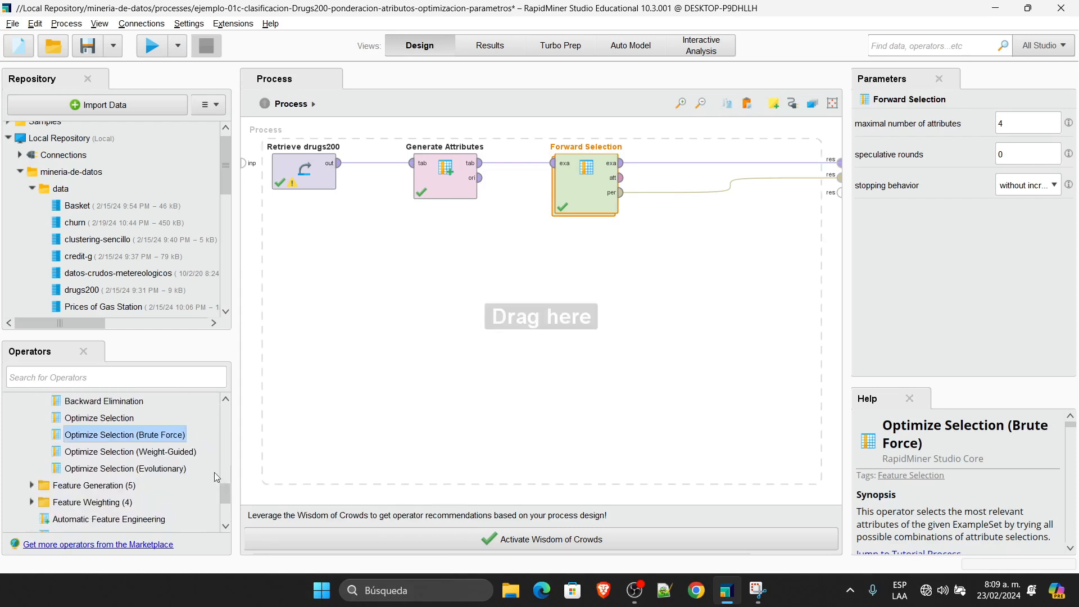
left_click(169, 471)
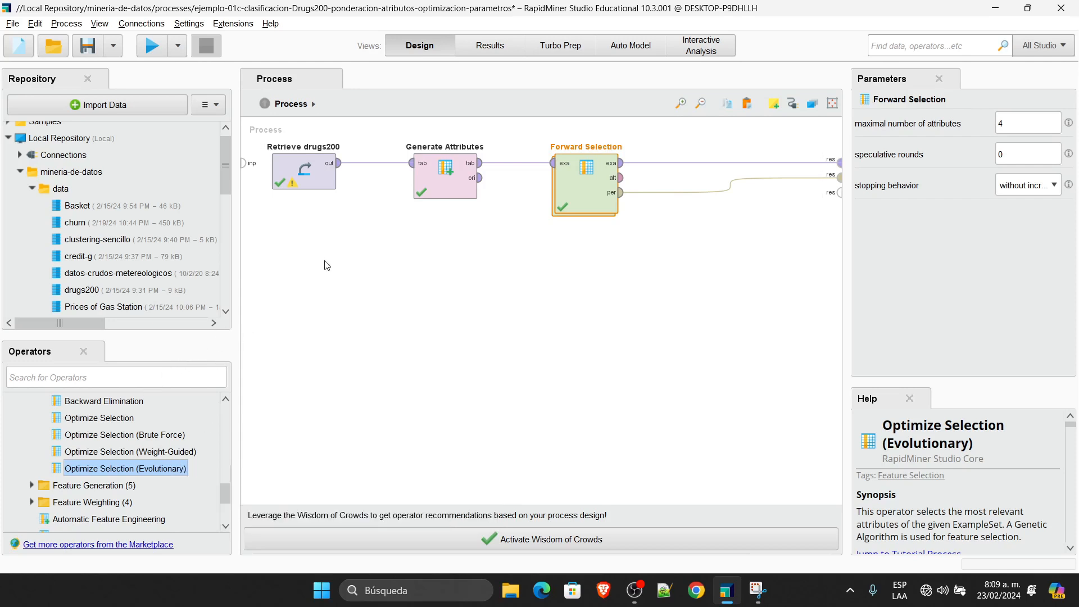
left_click(340, 253)
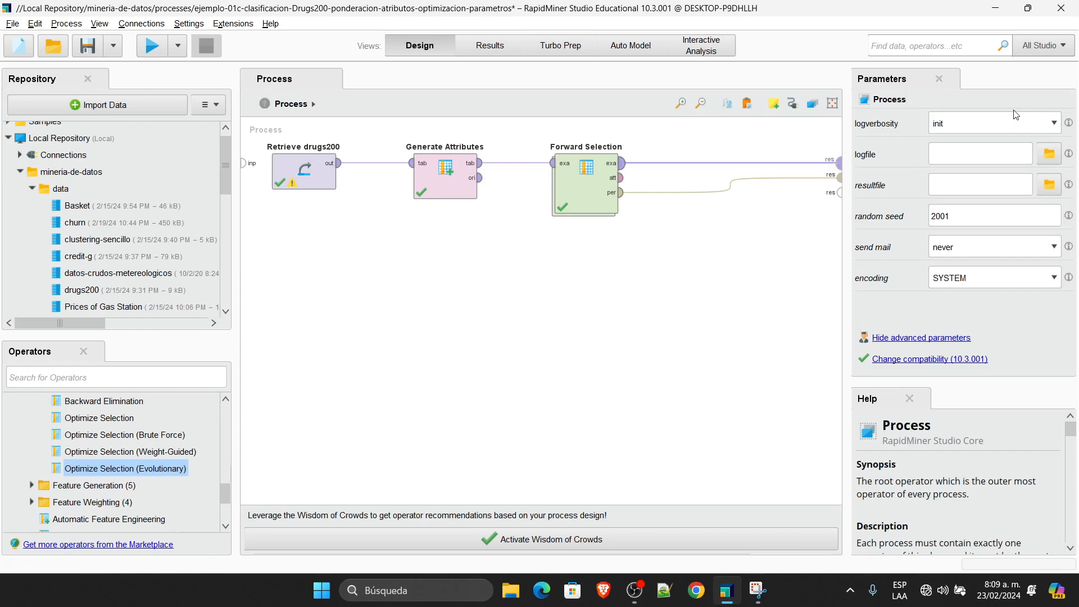
Step: Rerun the process, review the kept attributes and 88.50% accuracy, then bring up Chrome
left_click(587, 189)
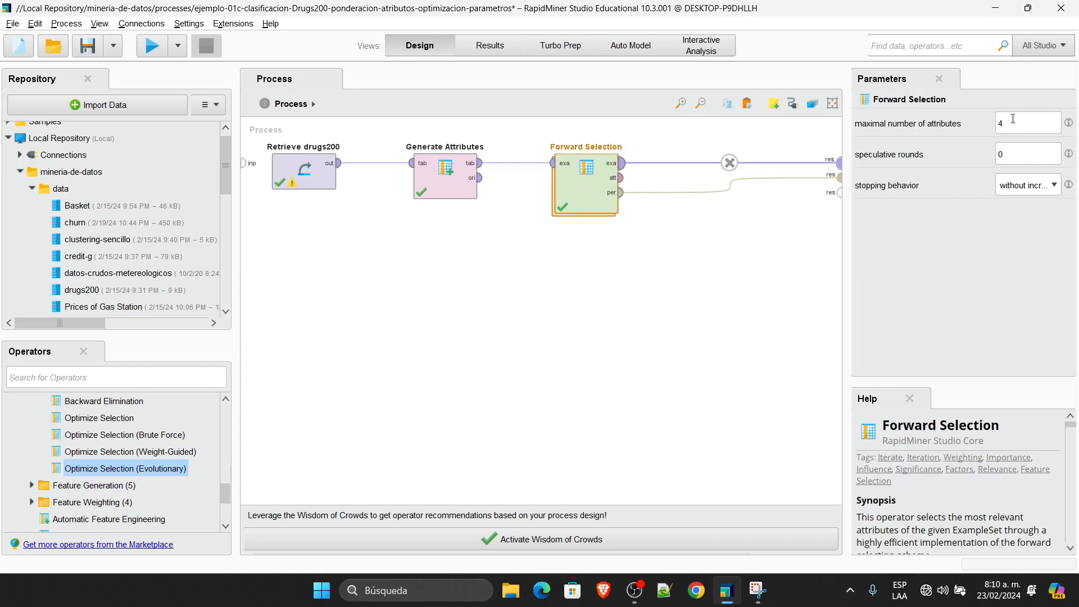
left_click(1012, 119)
left_click(617, 306)
left_click(152, 45)
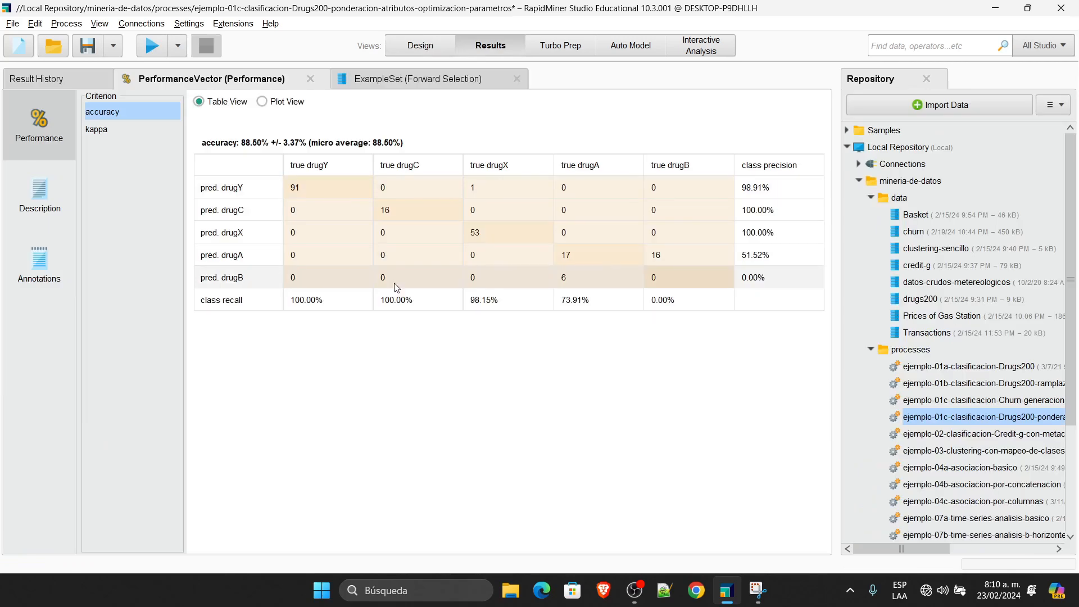
left_click(411, 78)
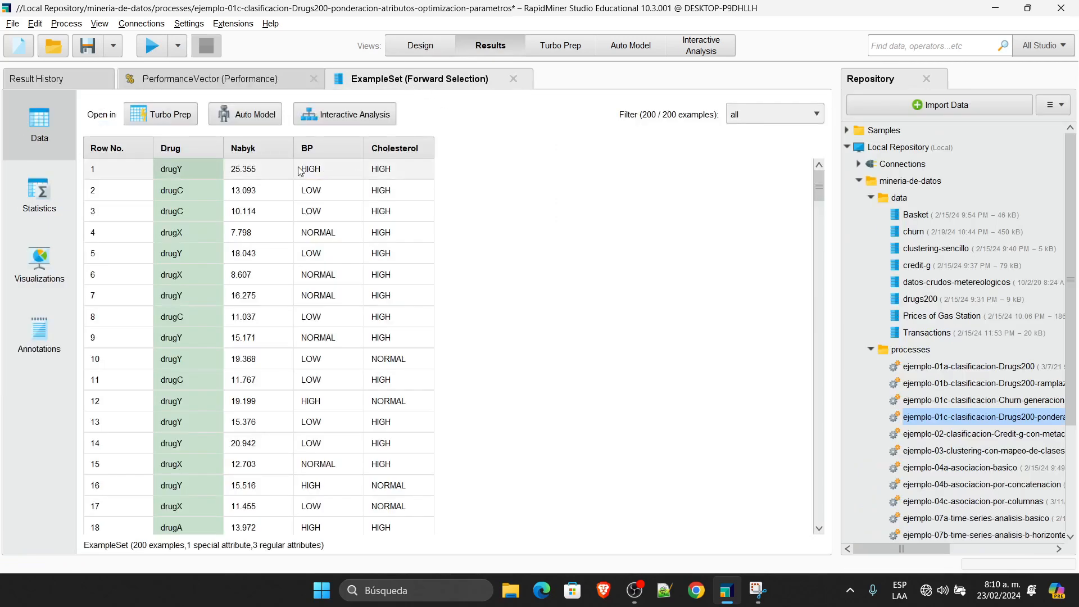
left_click(248, 80)
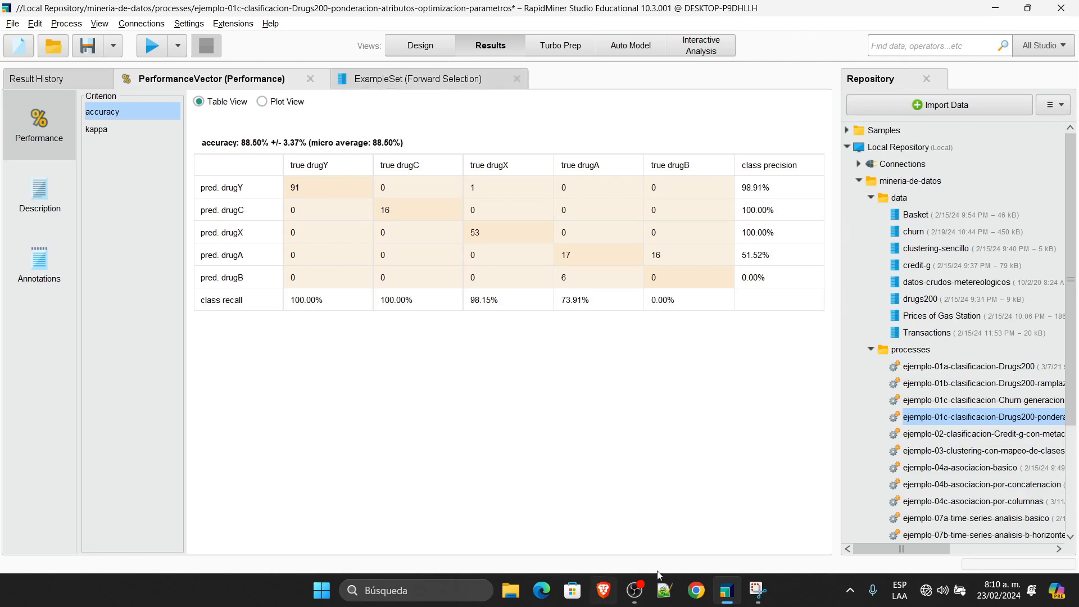
left_click(698, 591)
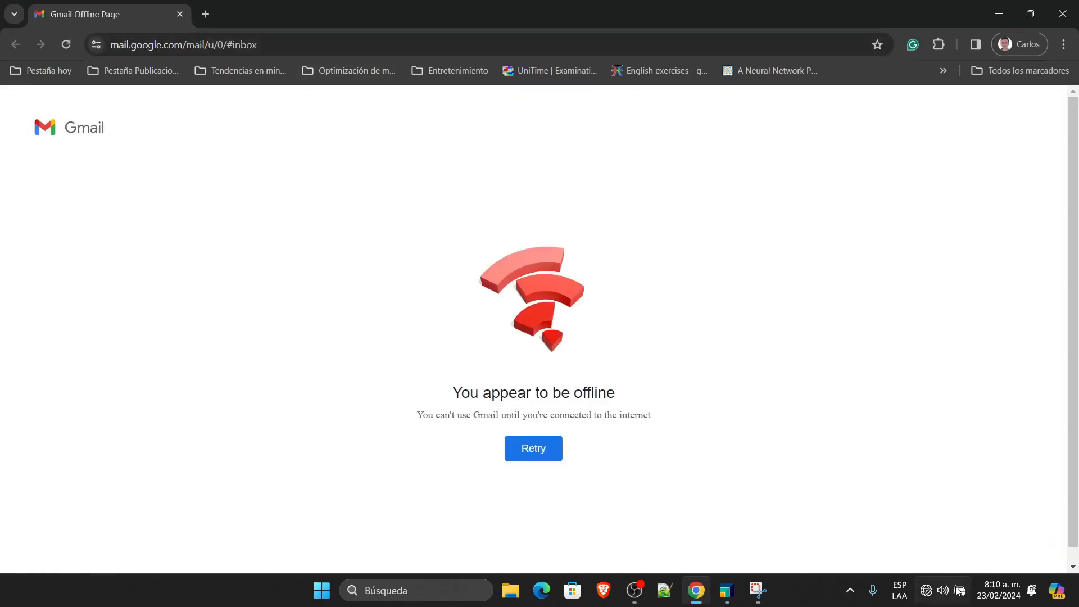
Step: Wait while Gmail fails to reload and check the network status in the tray
mouse_move(927, 600)
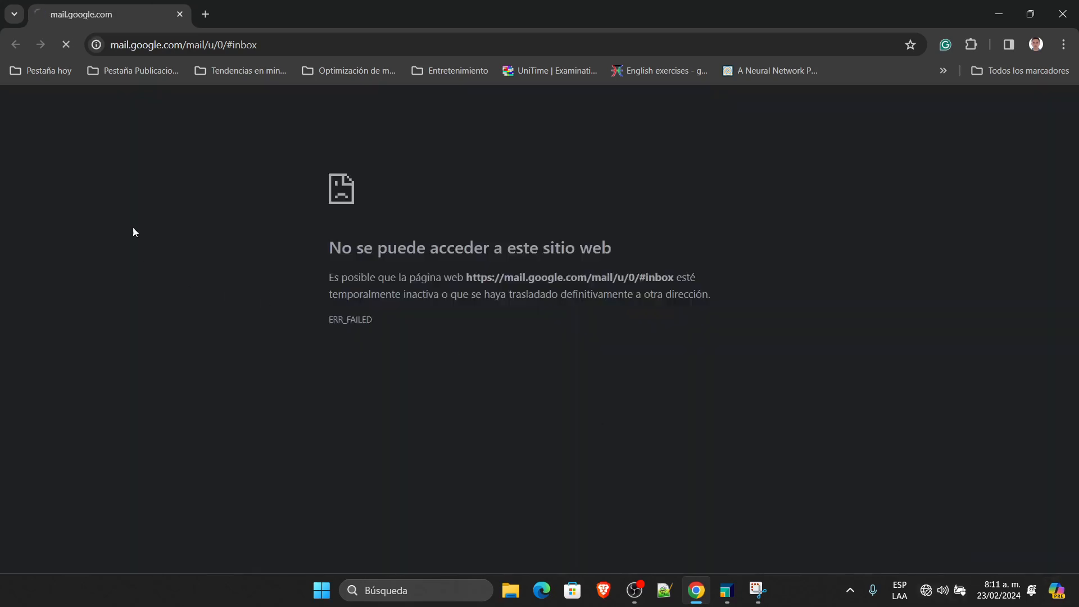
Step: Search for 'moodle unicauca' from the browser's address bar
left_click(299, 45)
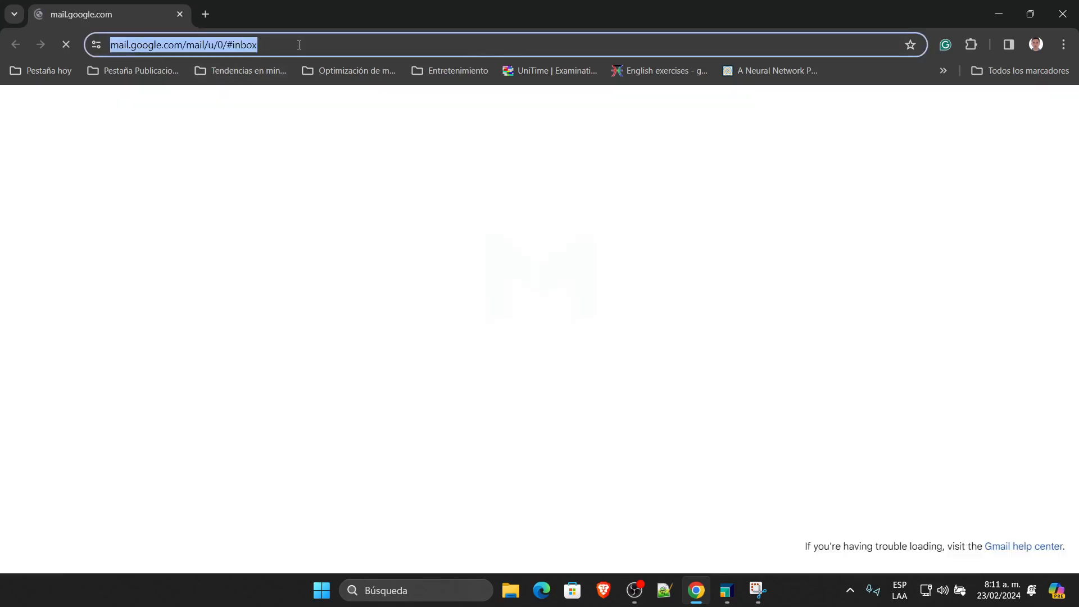
type("moodle ")
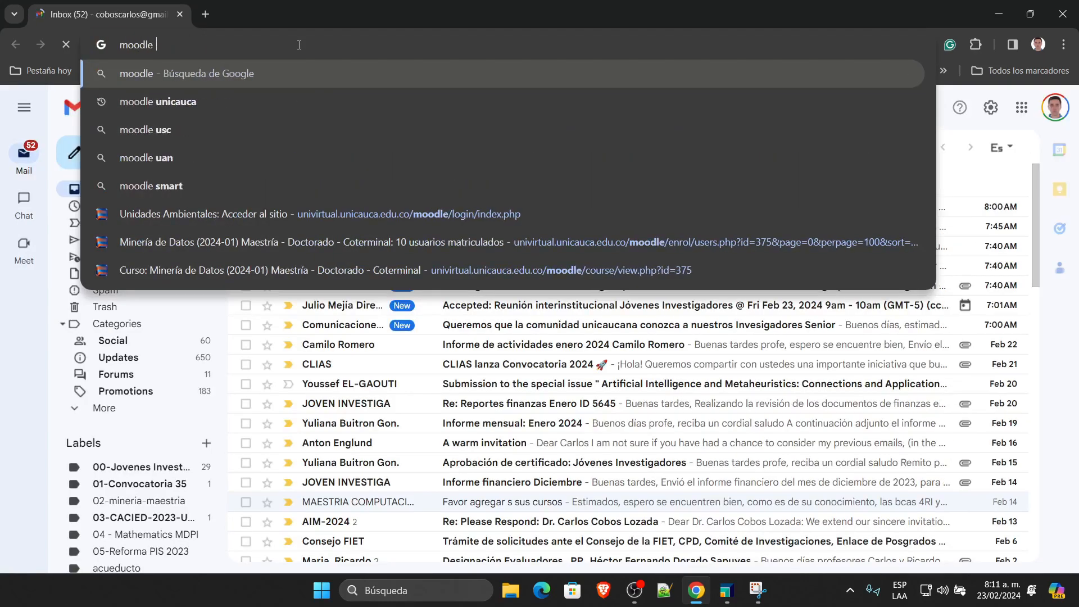
type("unicauca")
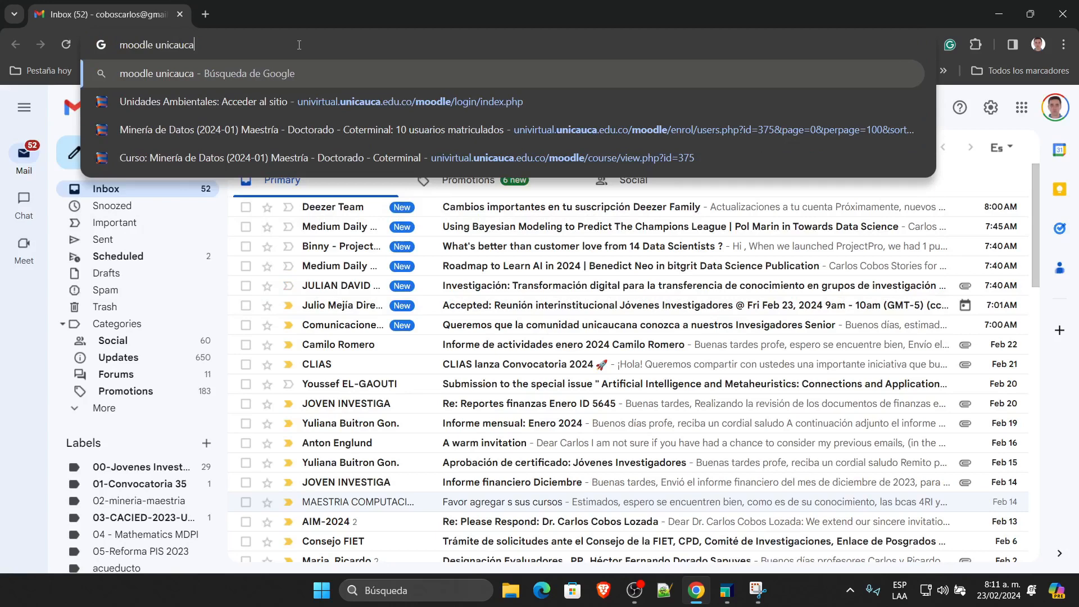
key("Return")
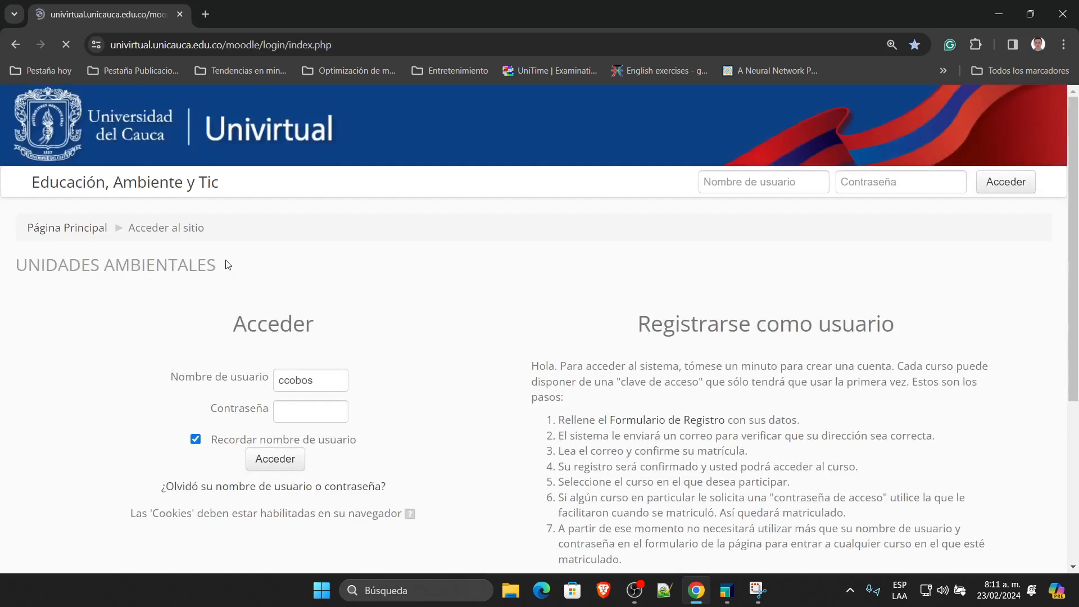
Step: Log in to Univirtual Moodle with the account password
left_click(301, 417)
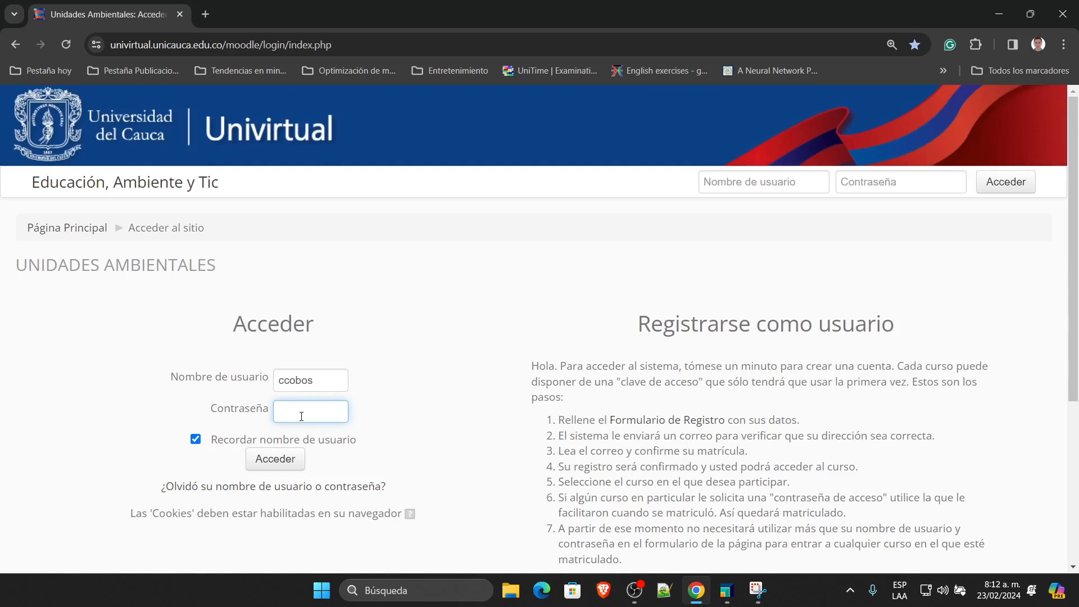
type("•••")
left_click(275, 460)
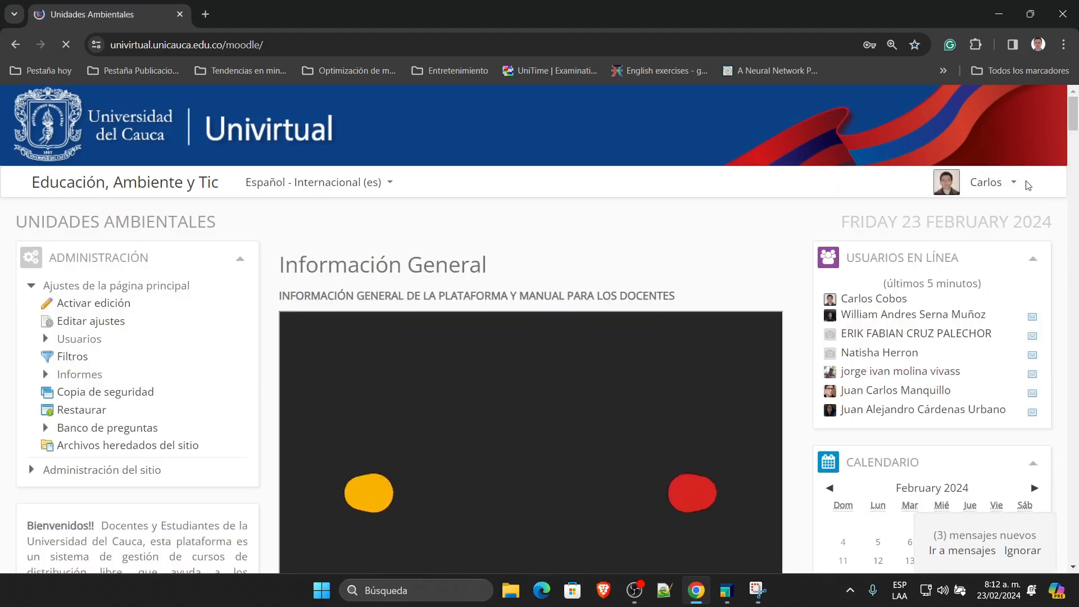
left_click(981, 182)
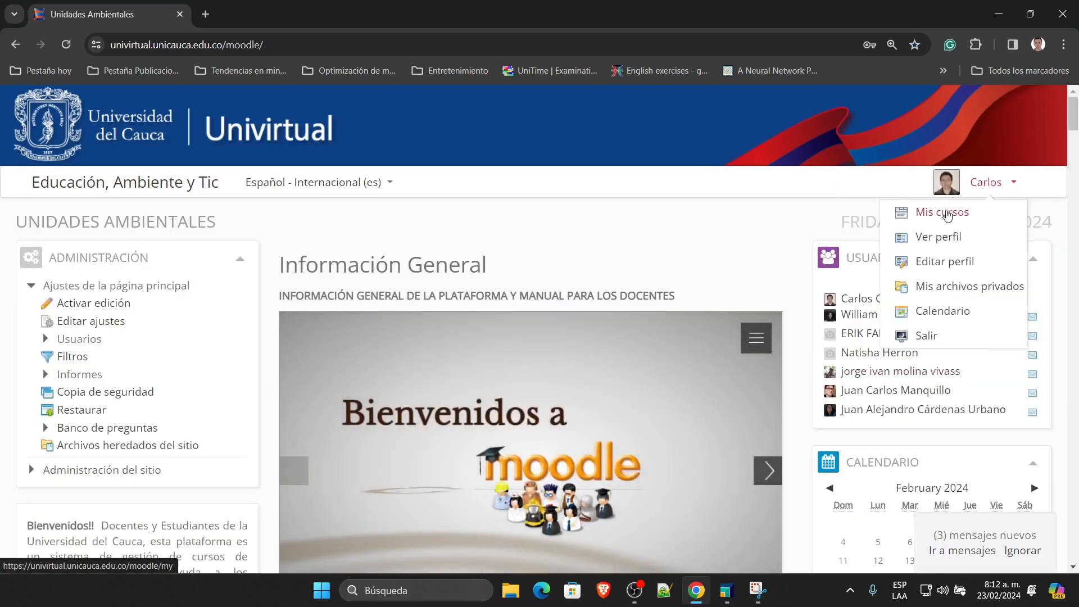
left_click(952, 213)
left_click(190, 357)
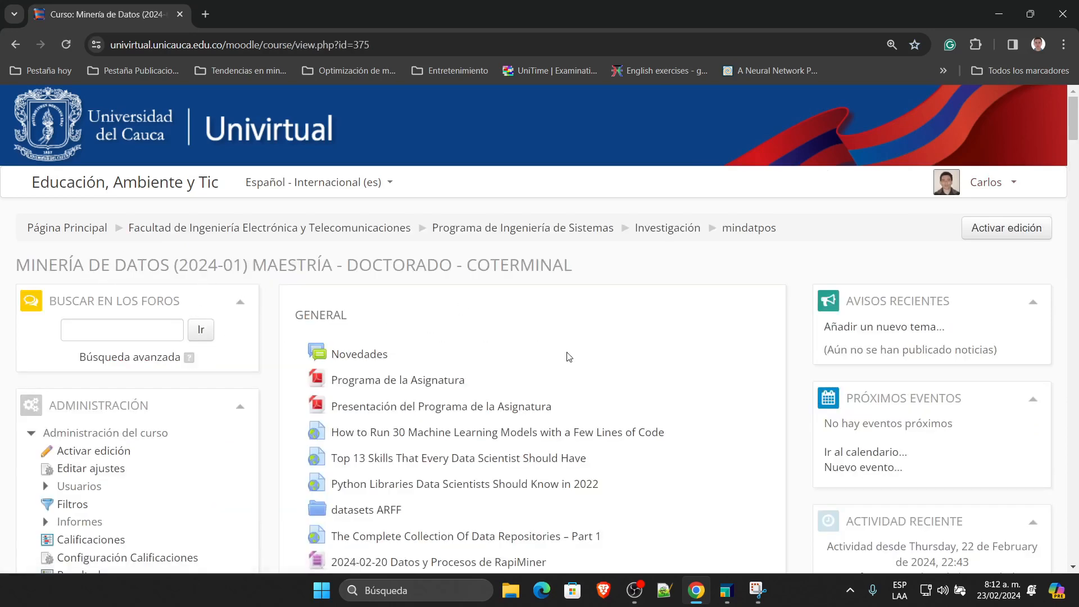
scroll(619, 378, "down", 3)
scroll(622, 380, "down", 7)
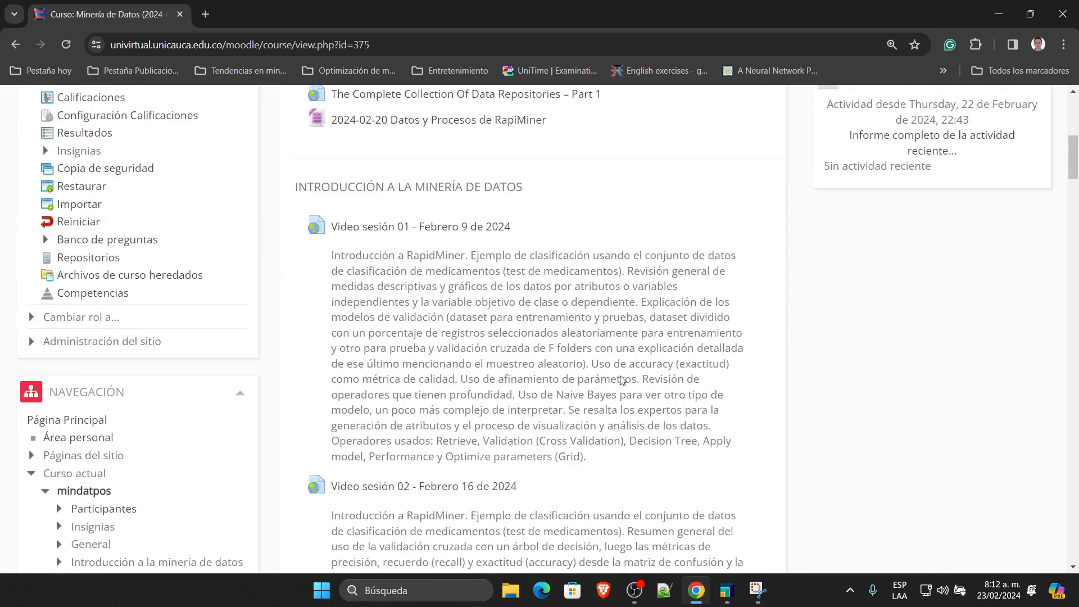
scroll(621, 376, "down", 3)
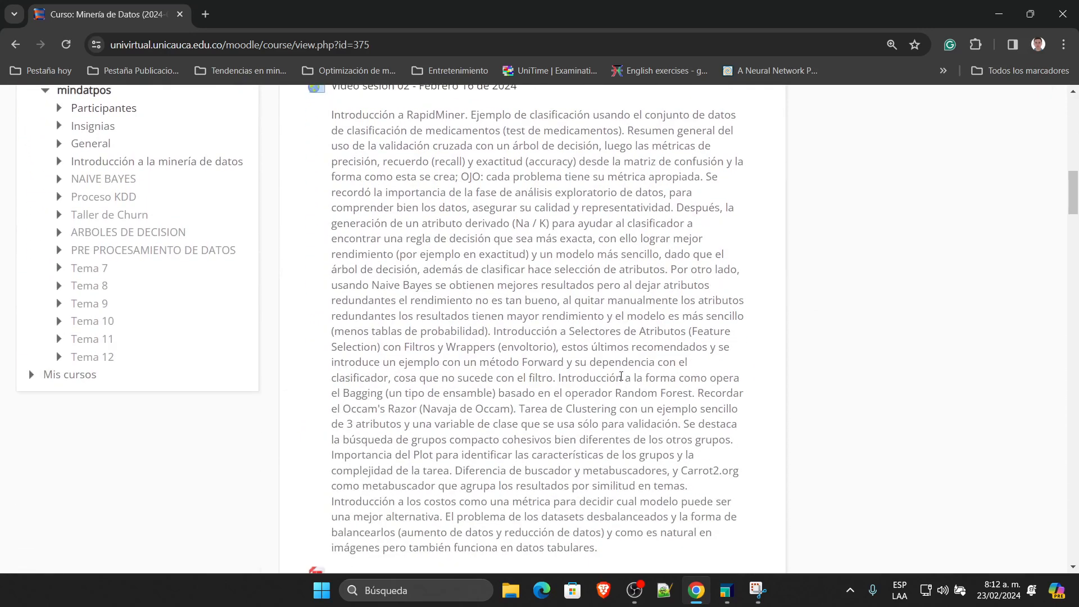
scroll(621, 376, "up", 8)
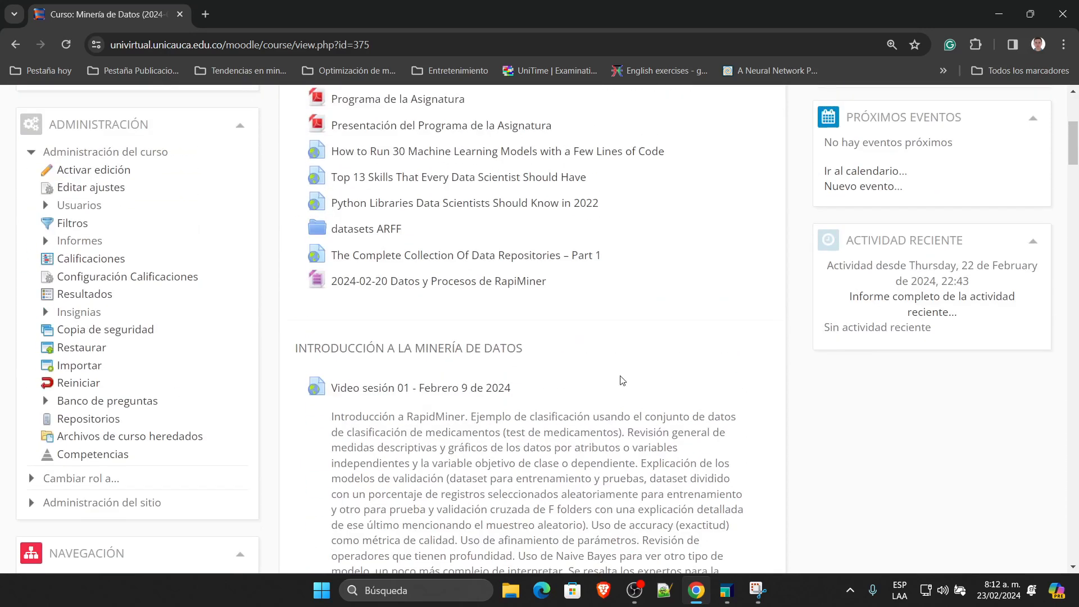
scroll(622, 381, "up", 3)
left_click(407, 315)
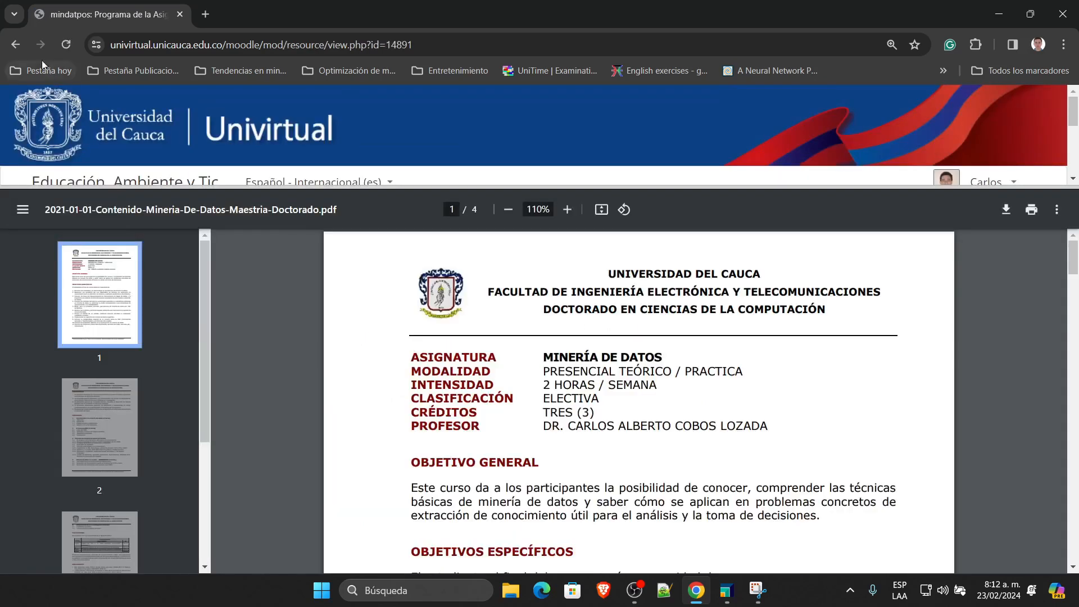
left_click(17, 45)
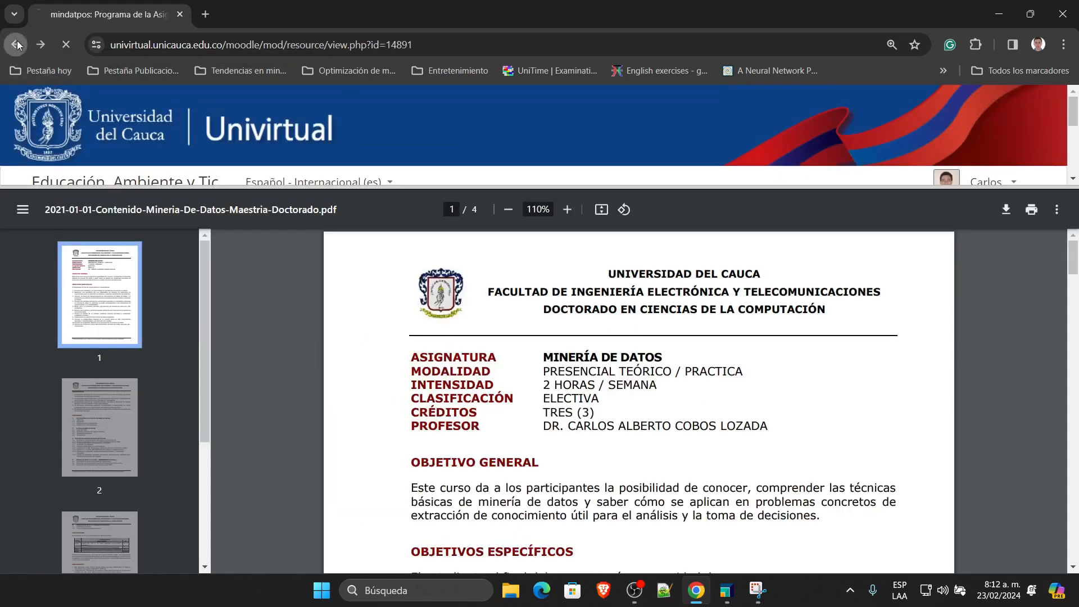
left_click(397, 311)
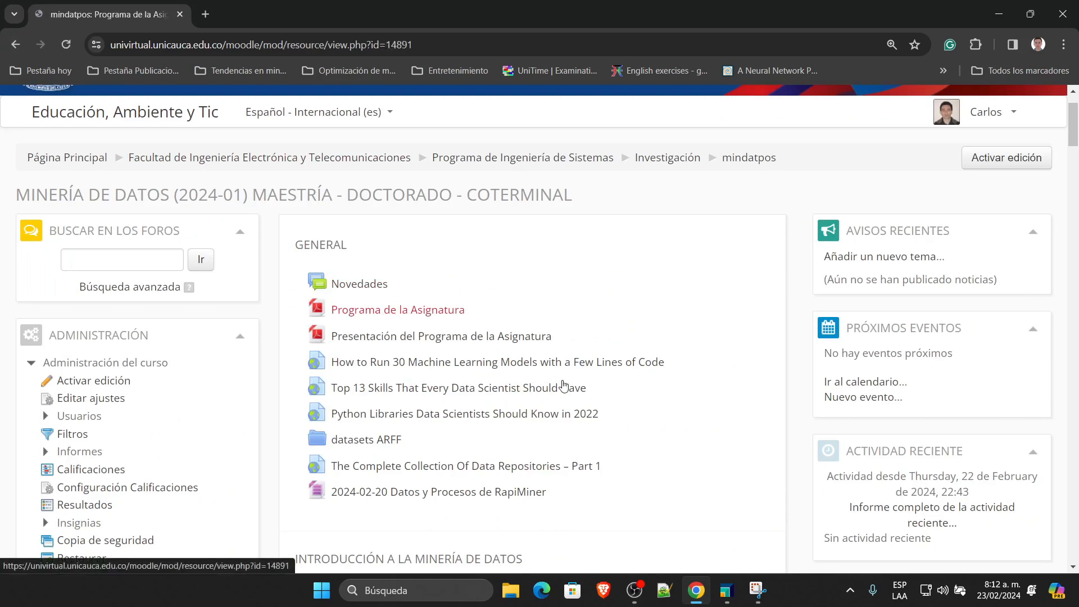
scroll(581, 376, "down", 7)
scroll(581, 376, "down", 5)
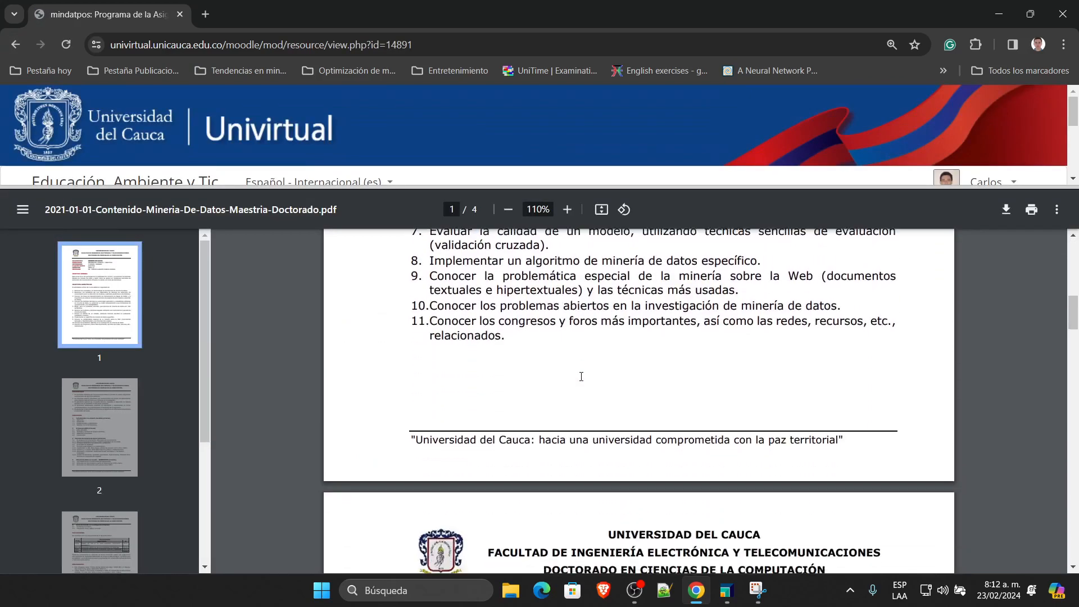
left_click(15, 46)
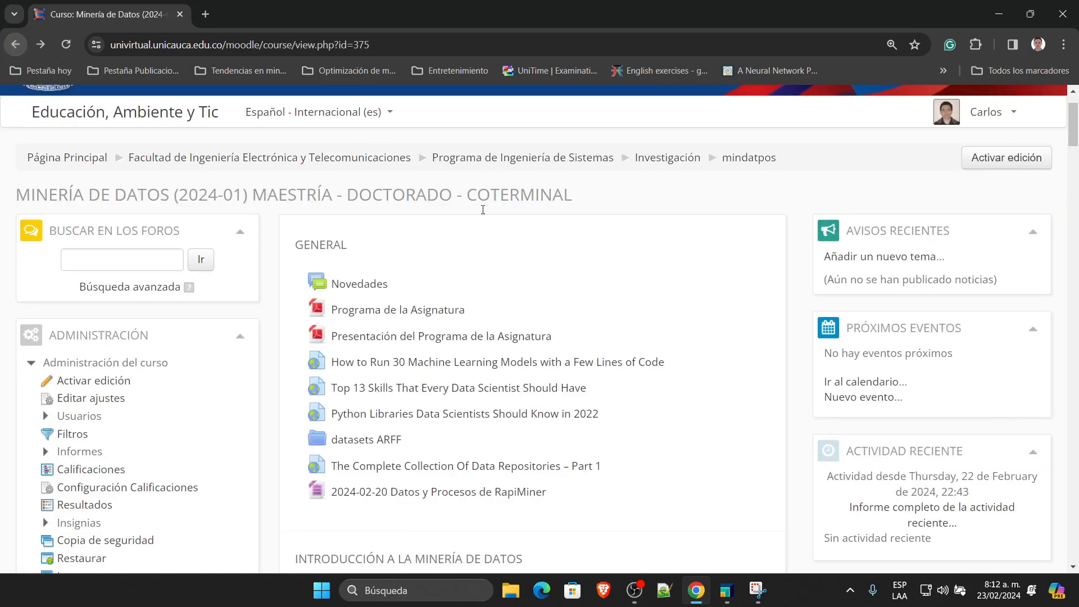
left_click(432, 340)
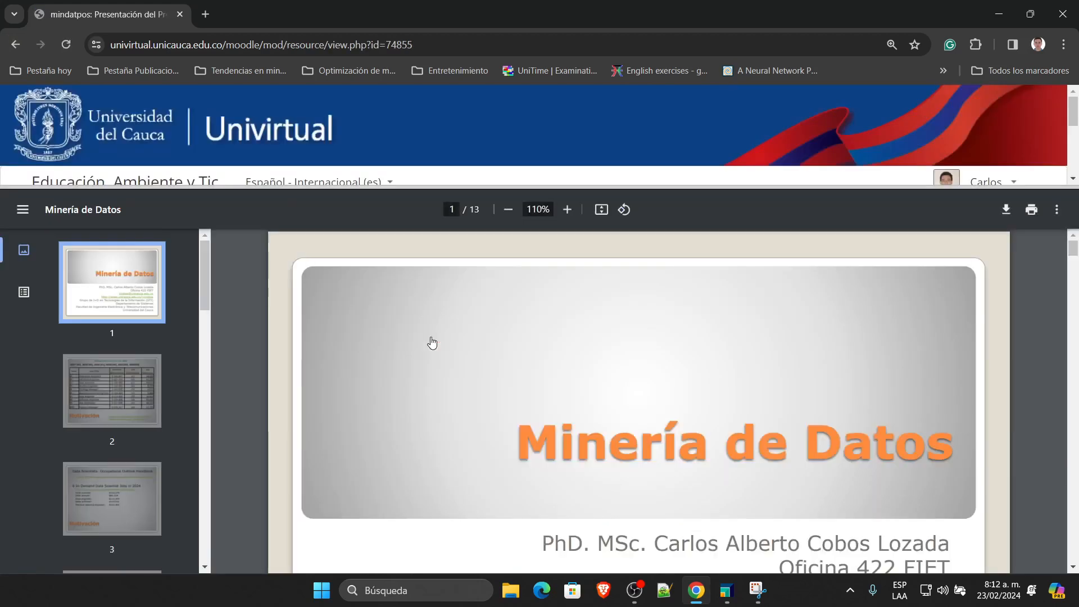
scroll(579, 371, "down", 3)
scroll(580, 370, "down", 10)
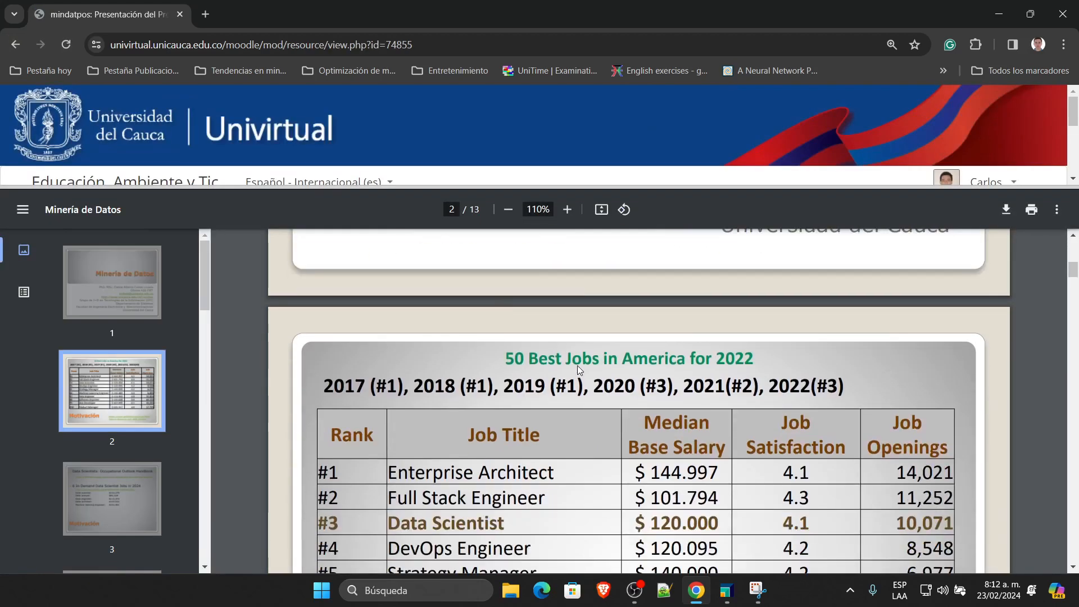
scroll(578, 371, "down", 10)
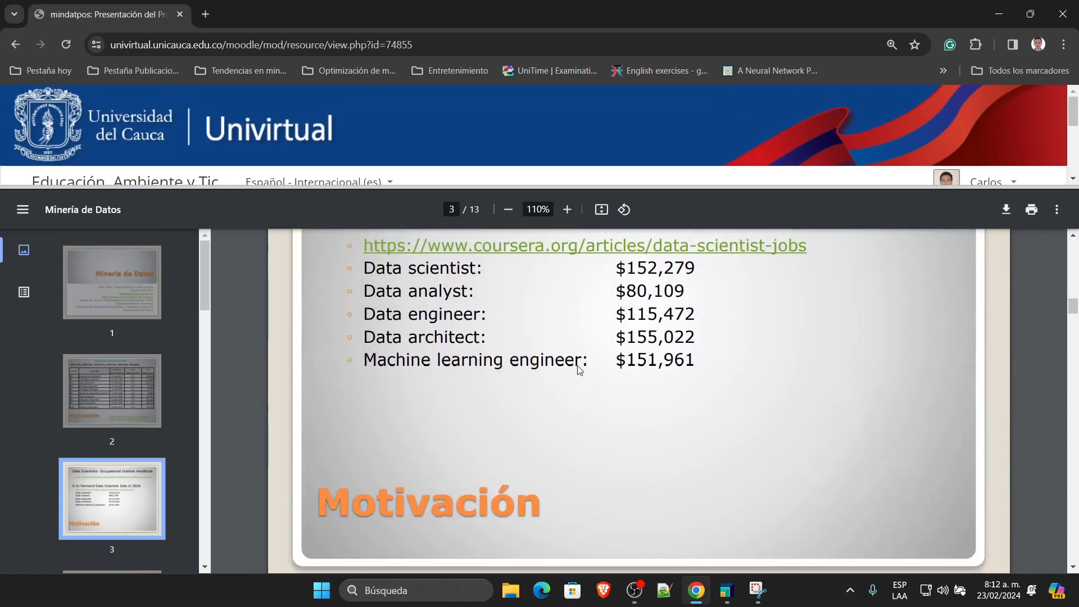
scroll(577, 366, "down", 5)
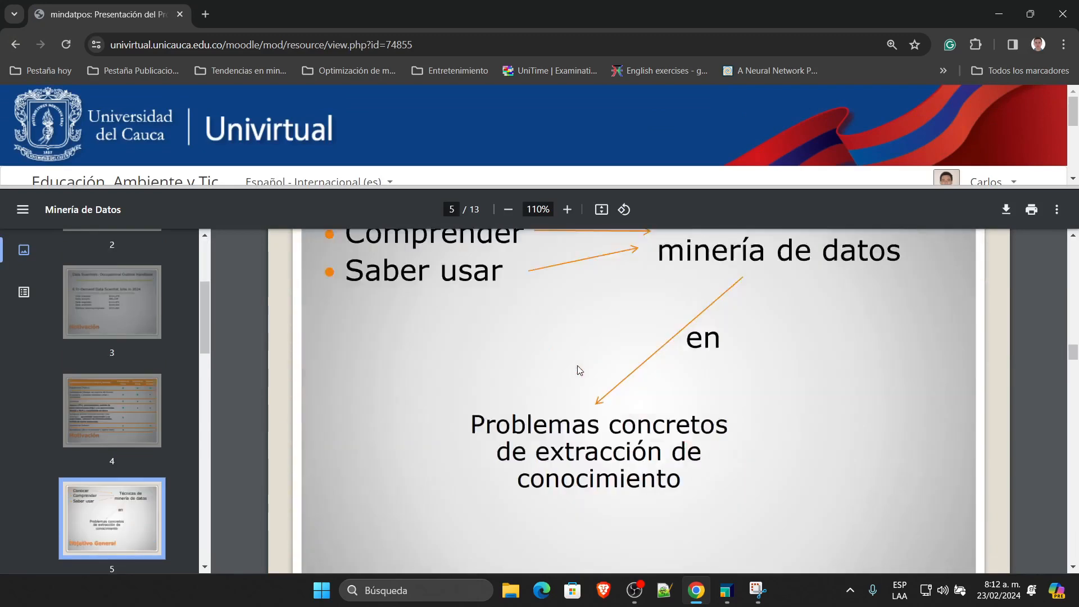
left_click(16, 44)
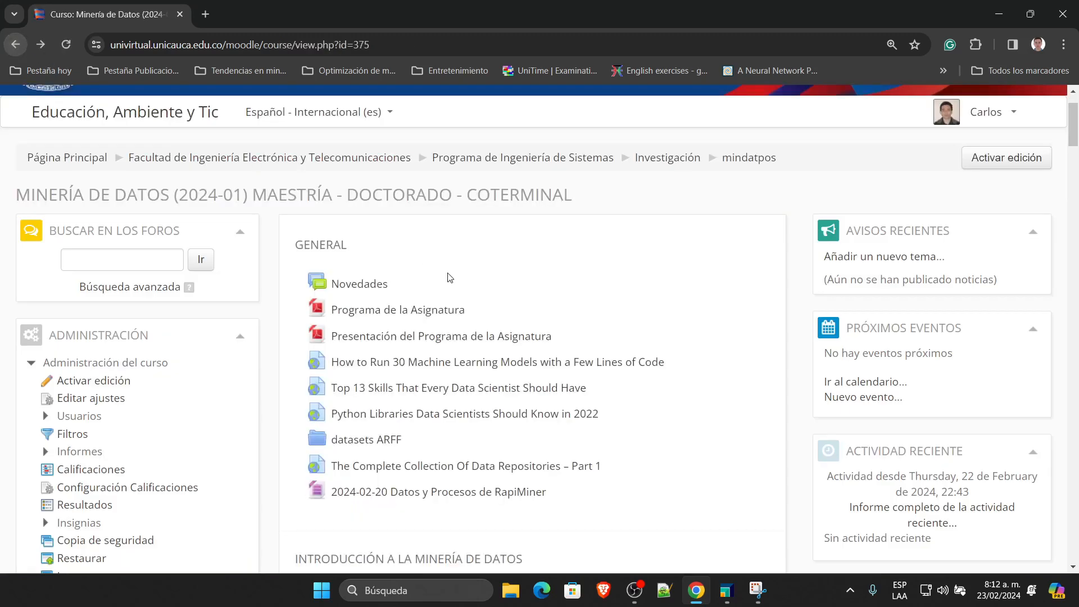
Step: Briefly open the Video sesión 01 recording from the course page and come back
scroll(518, 305, "down", 1)
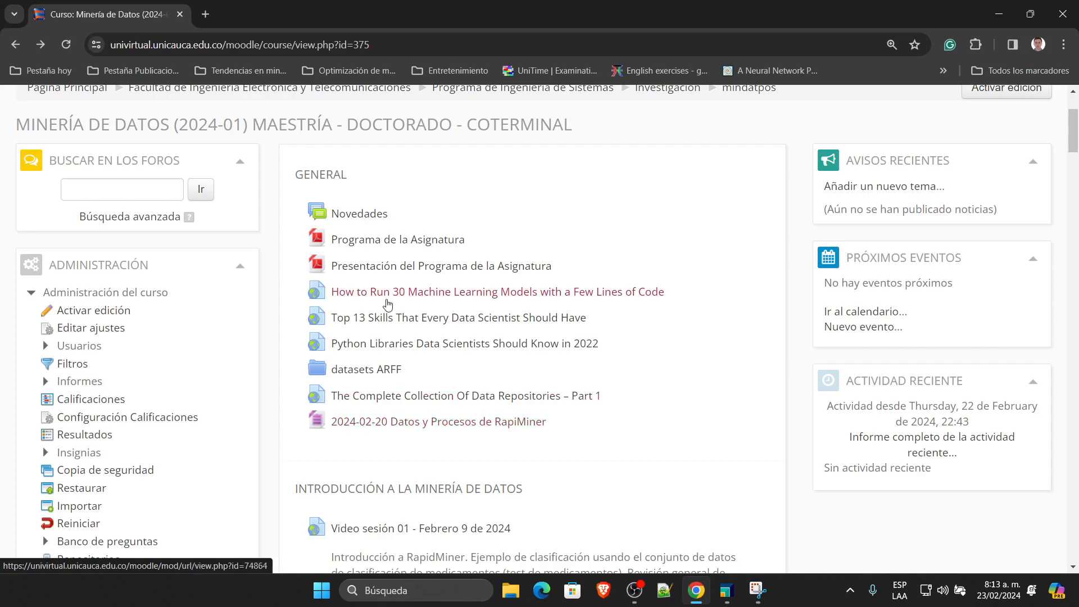
scroll(405, 436, "down", 3)
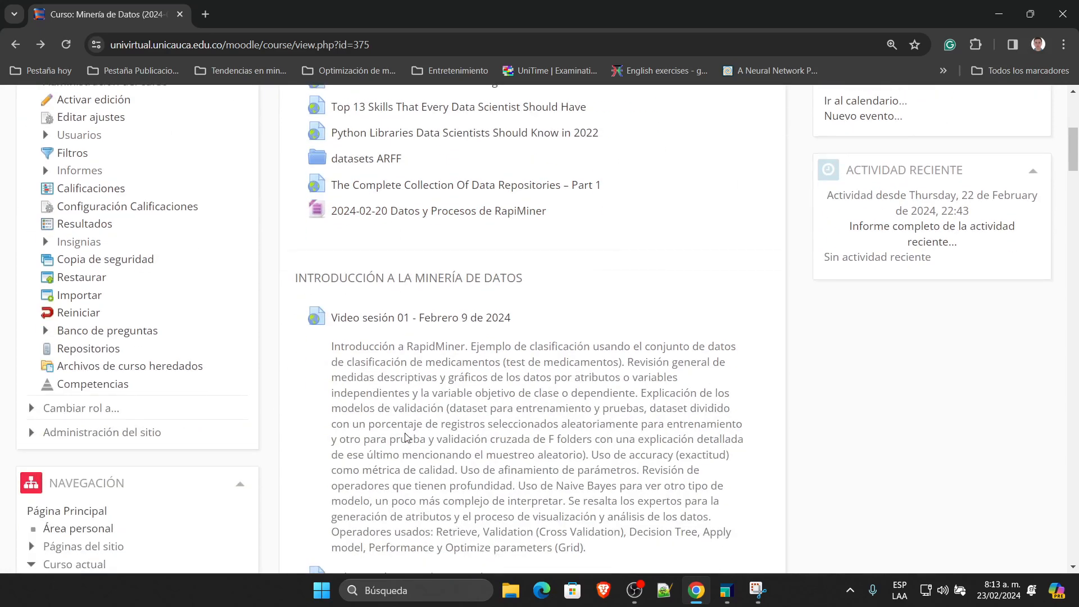
left_click(420, 317)
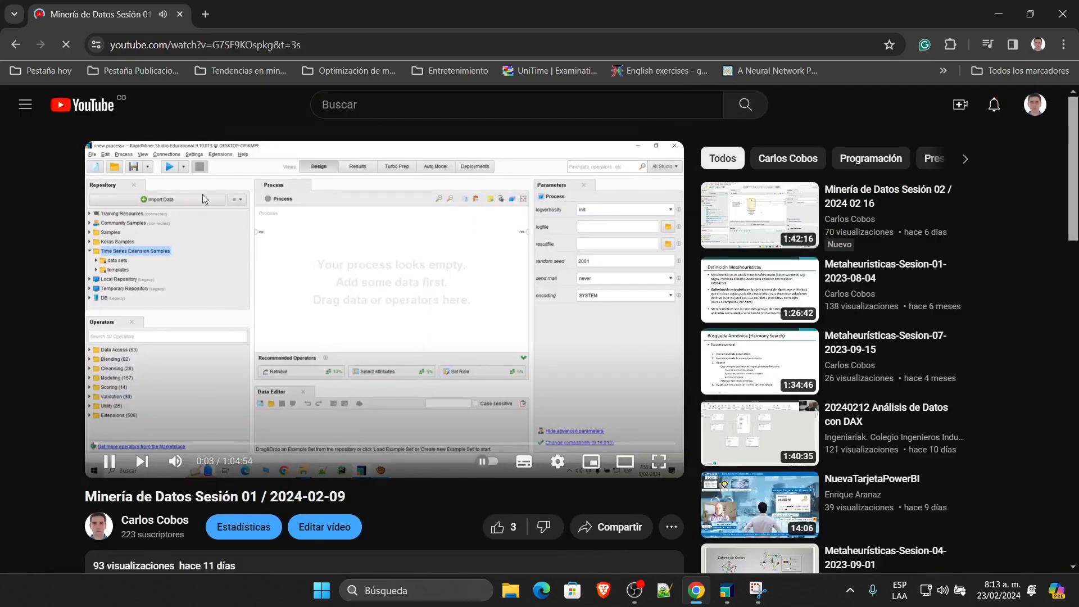
left_click(15, 45)
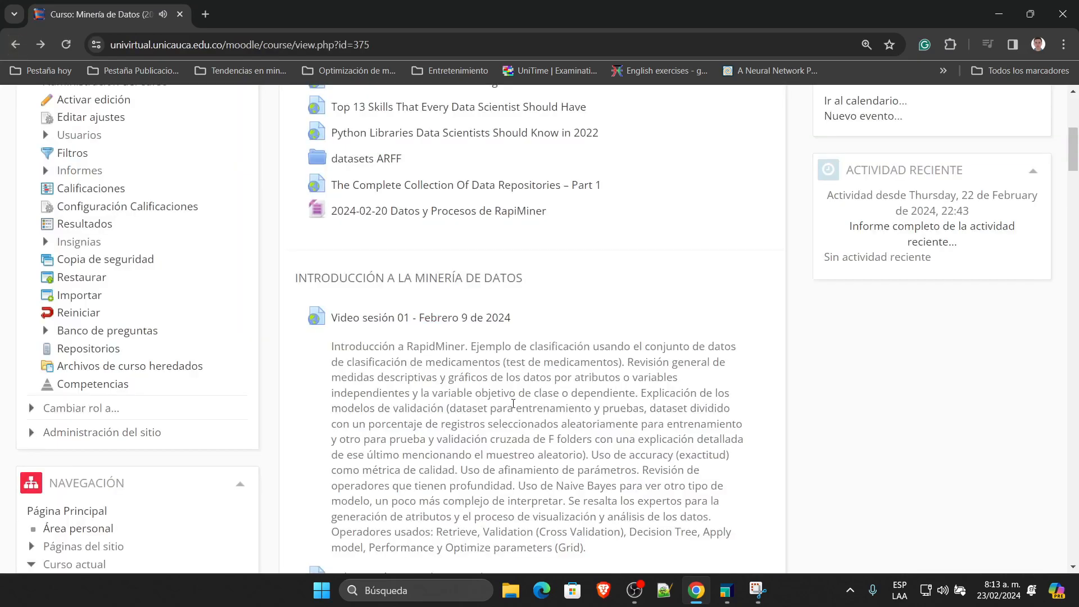
Step: Open the 'Práctica de lo visto a la fecha' PDF, 01-RapidMiner-practica-upv-17.pdf
scroll(333, 202, "down", 2)
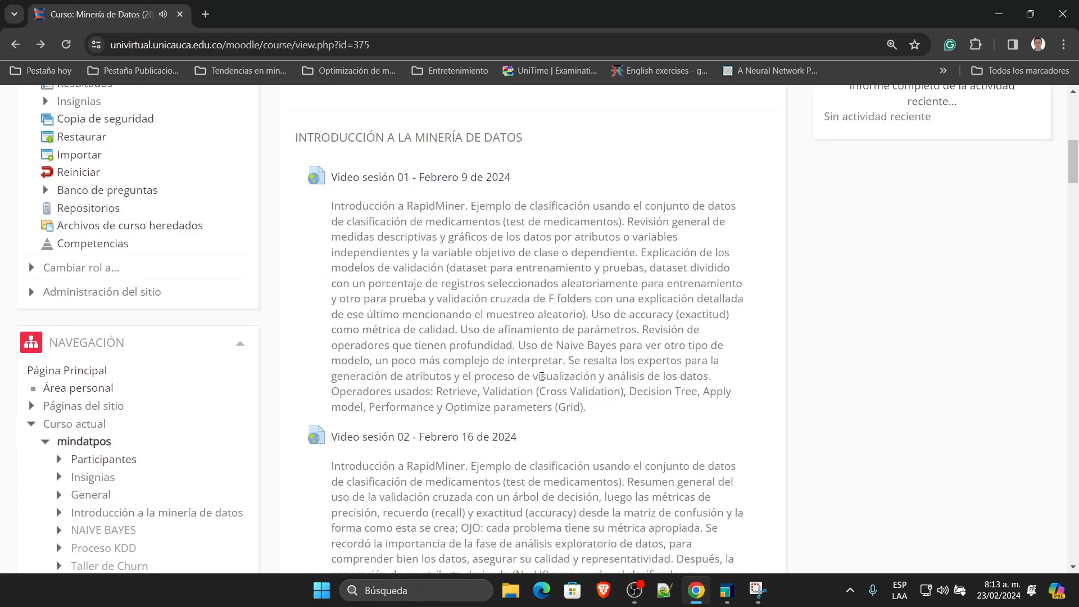
scroll(503, 258, "down", 4)
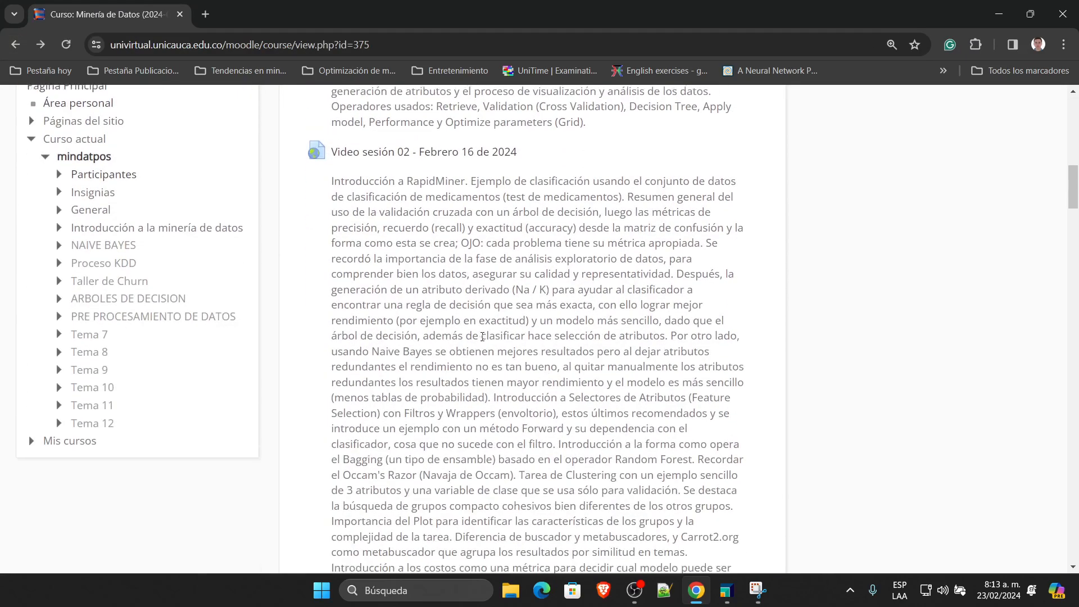
scroll(509, 358, "down", 6)
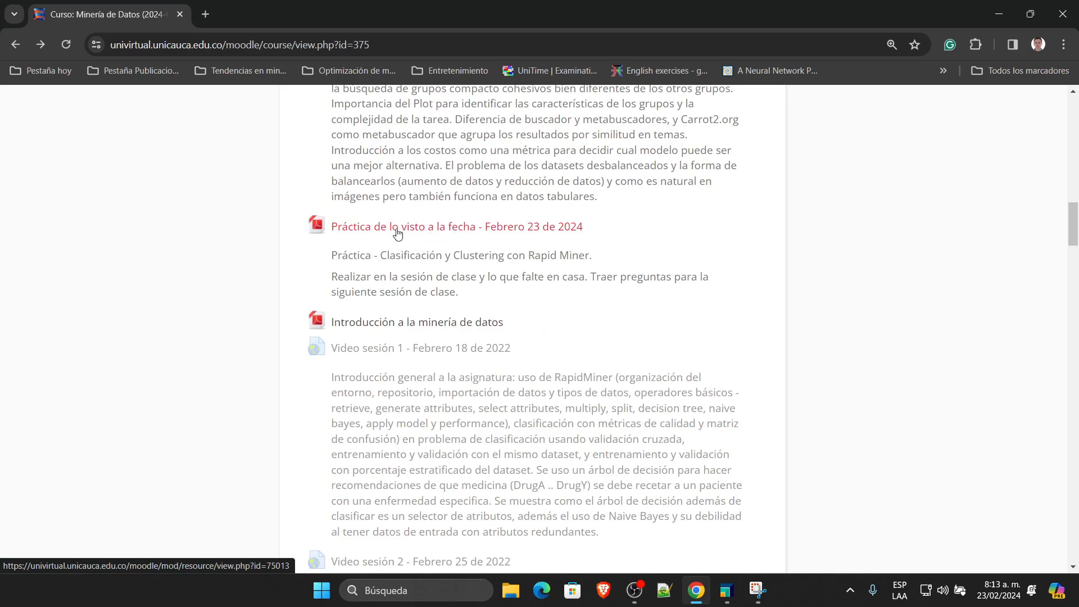
left_click(469, 235)
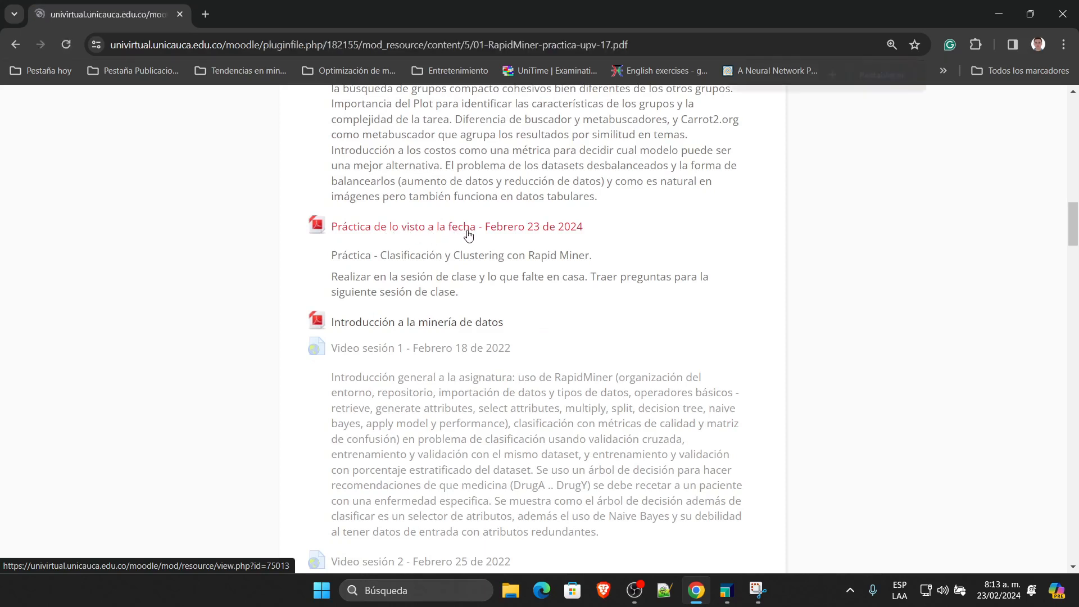
Step: Read through pages 1–4 of the practice PDF, then return to the Minería de Datos course page
scroll(753, 417, "down", 6)
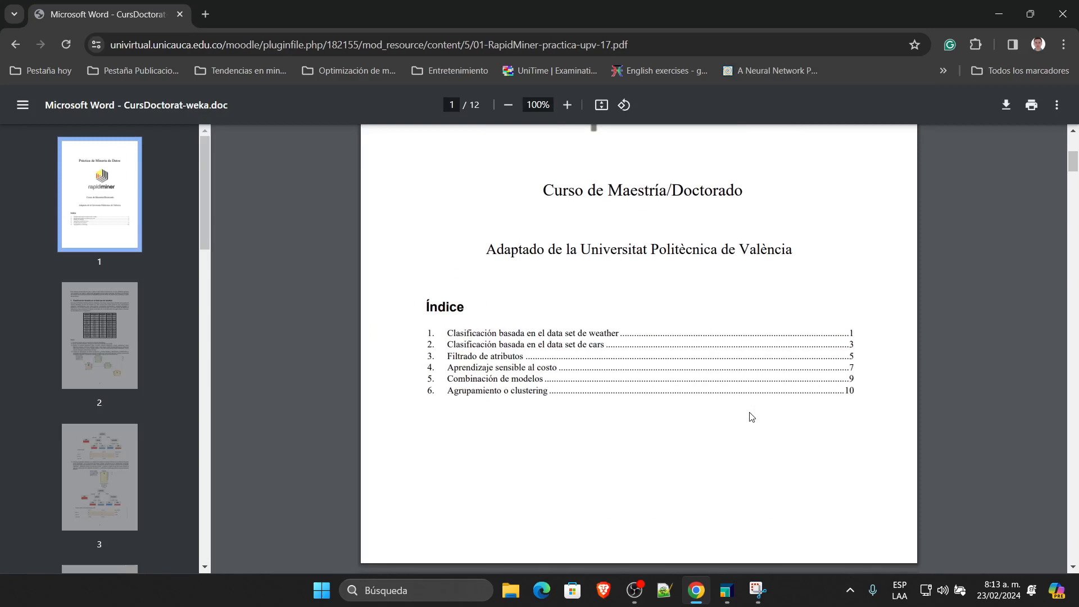
scroll(751, 417, "down", 15)
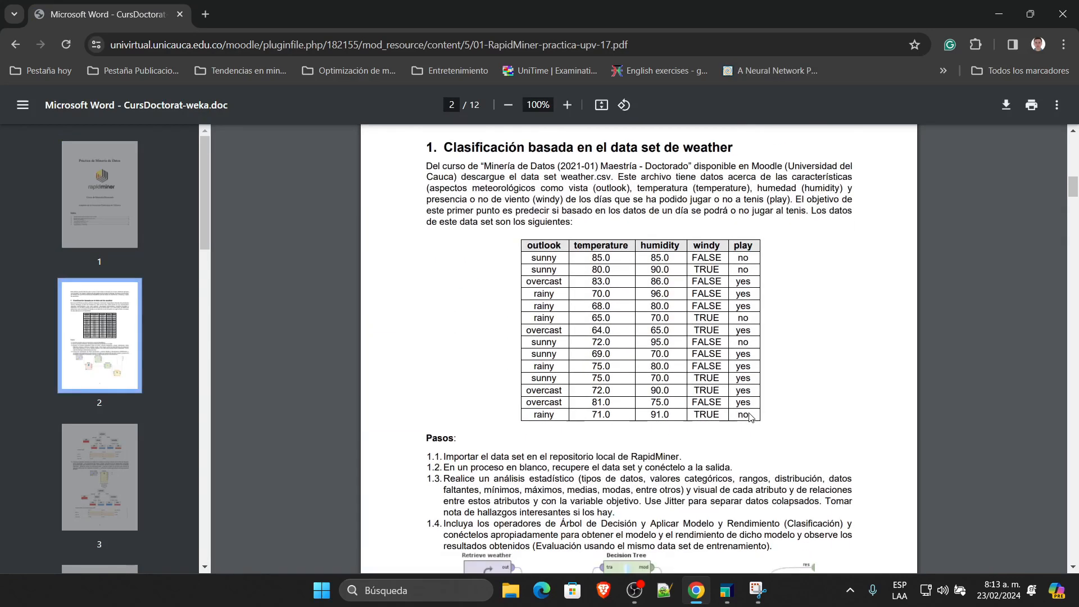
scroll(752, 417, "down", 3)
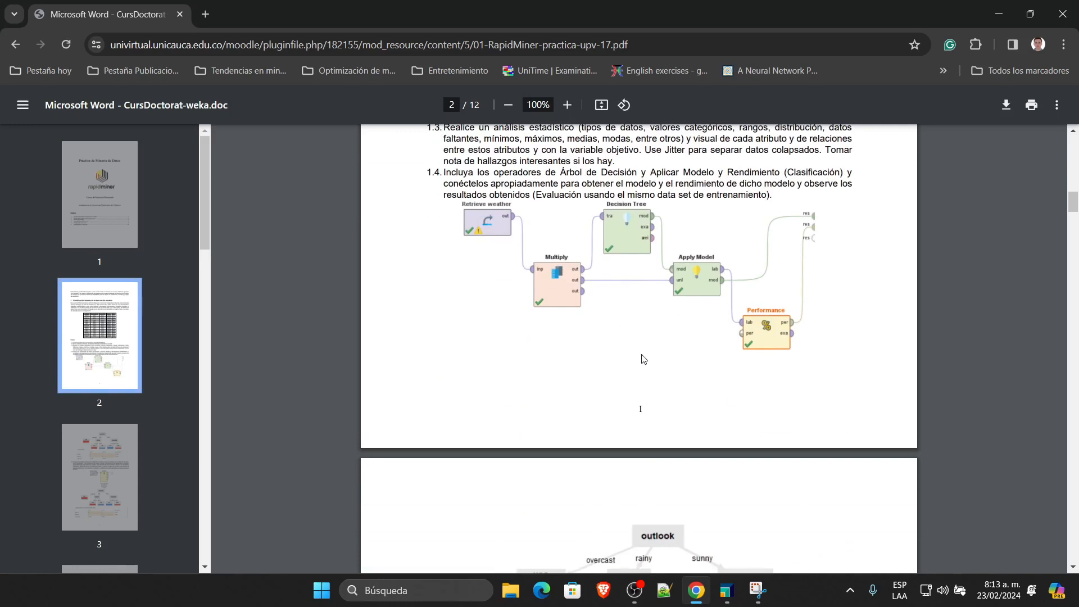
scroll(791, 356, "down", 6)
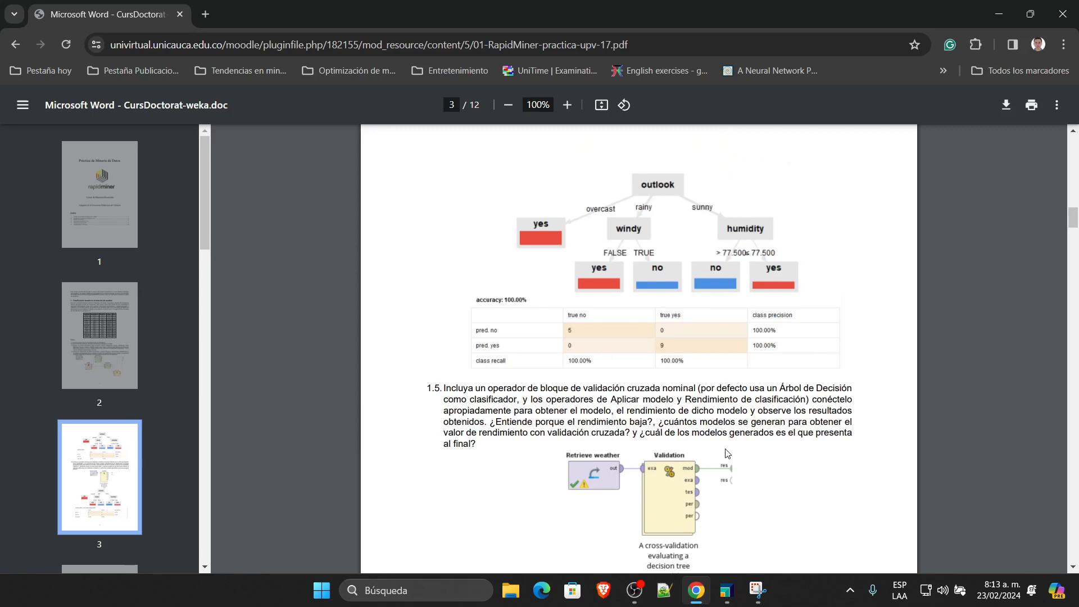
scroll(727, 453, "down", 7)
scroll(662, 373, "down", 8)
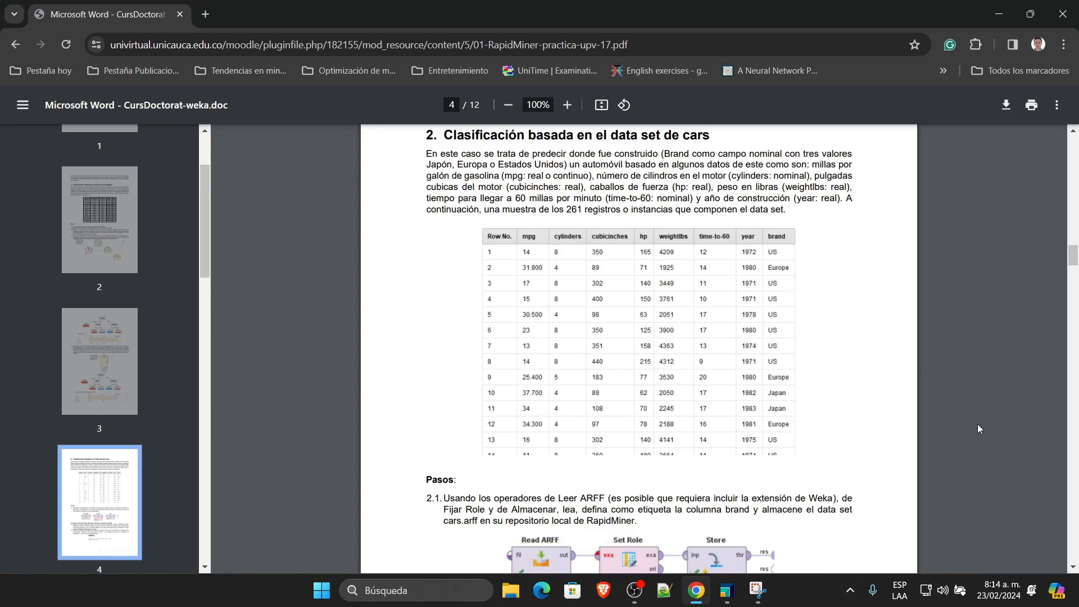
scroll(978, 428, "down", 6)
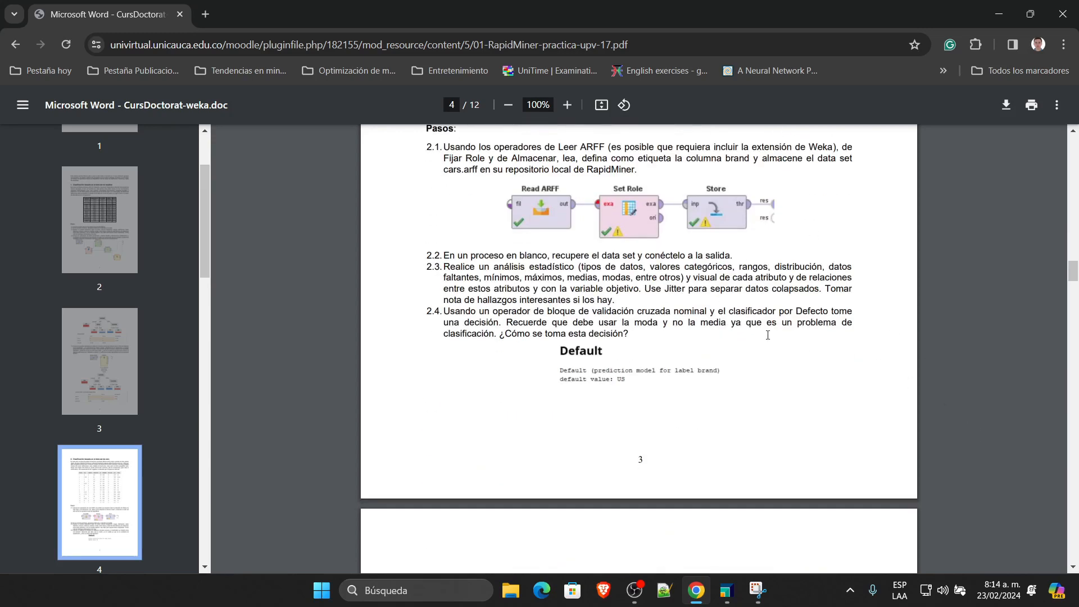
left_click(15, 45)
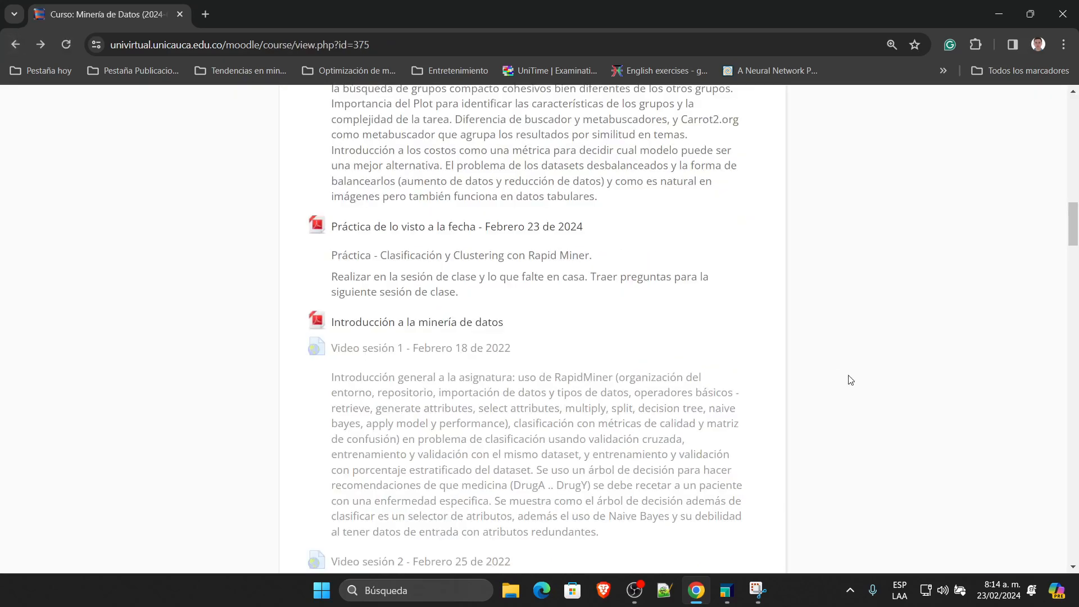